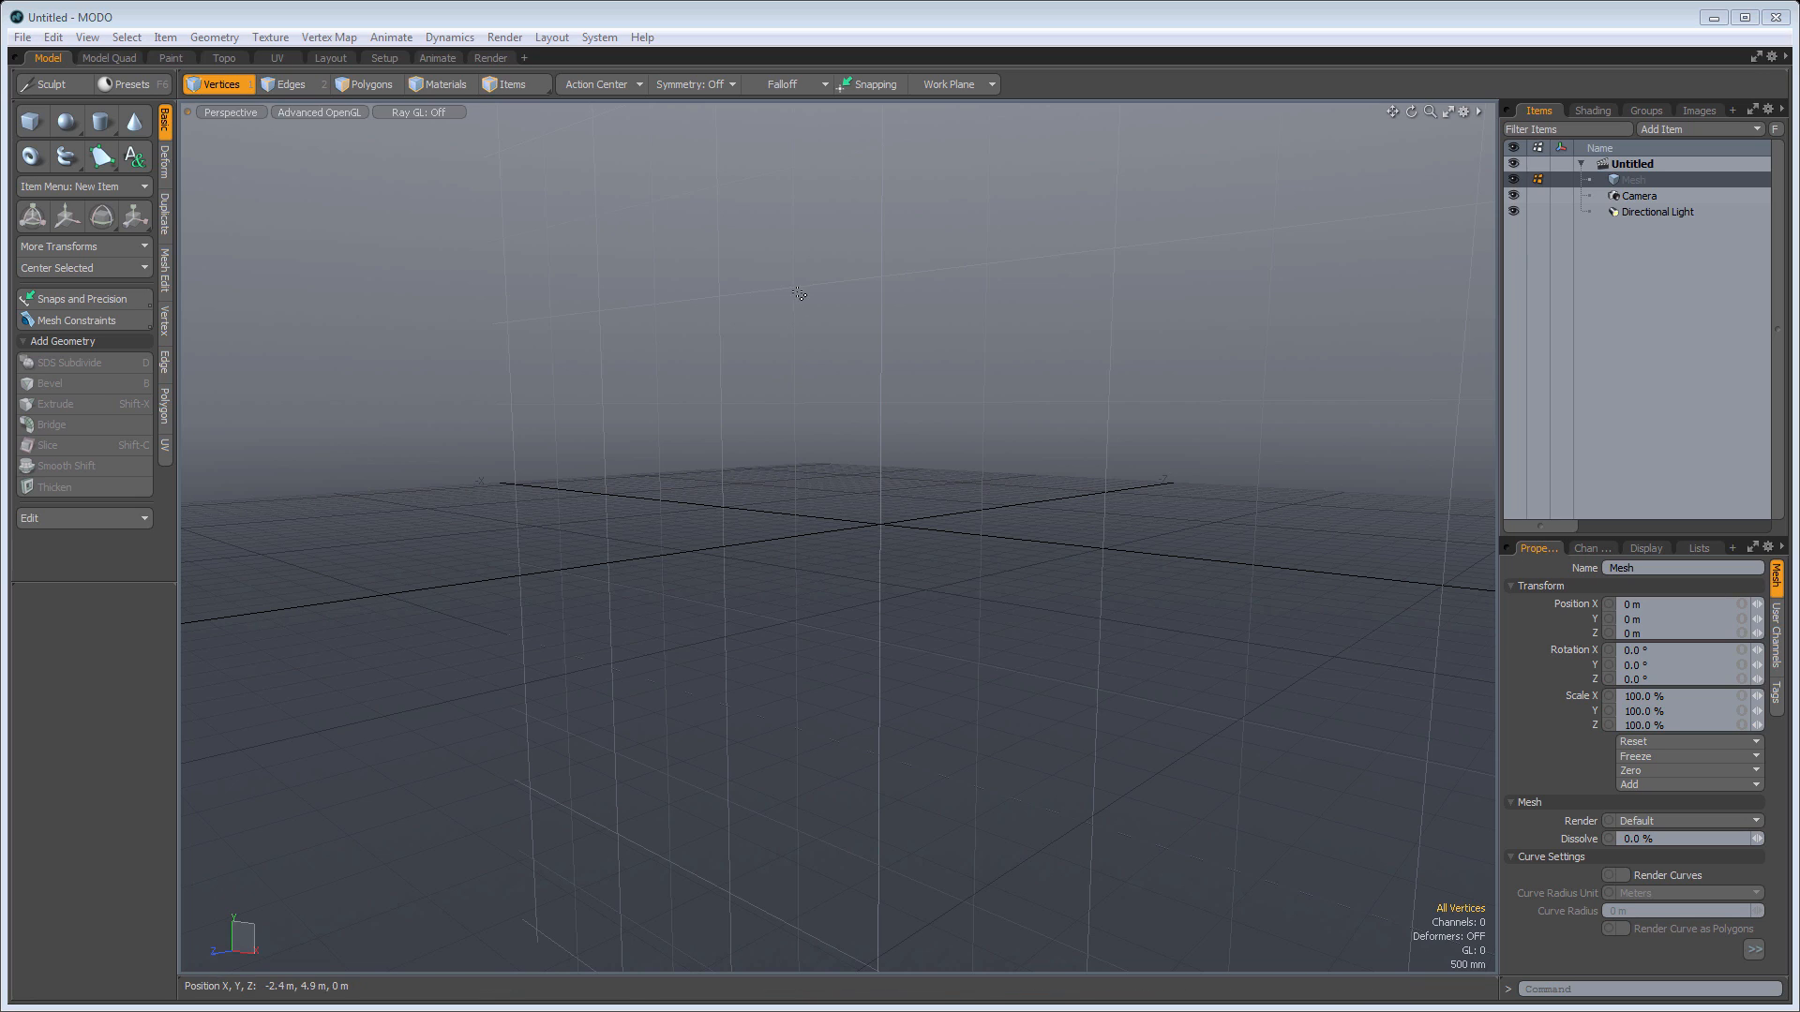
Reset the scene and restore the Tabbed layout of the Normal class to its Baseline Version
click(23, 38)
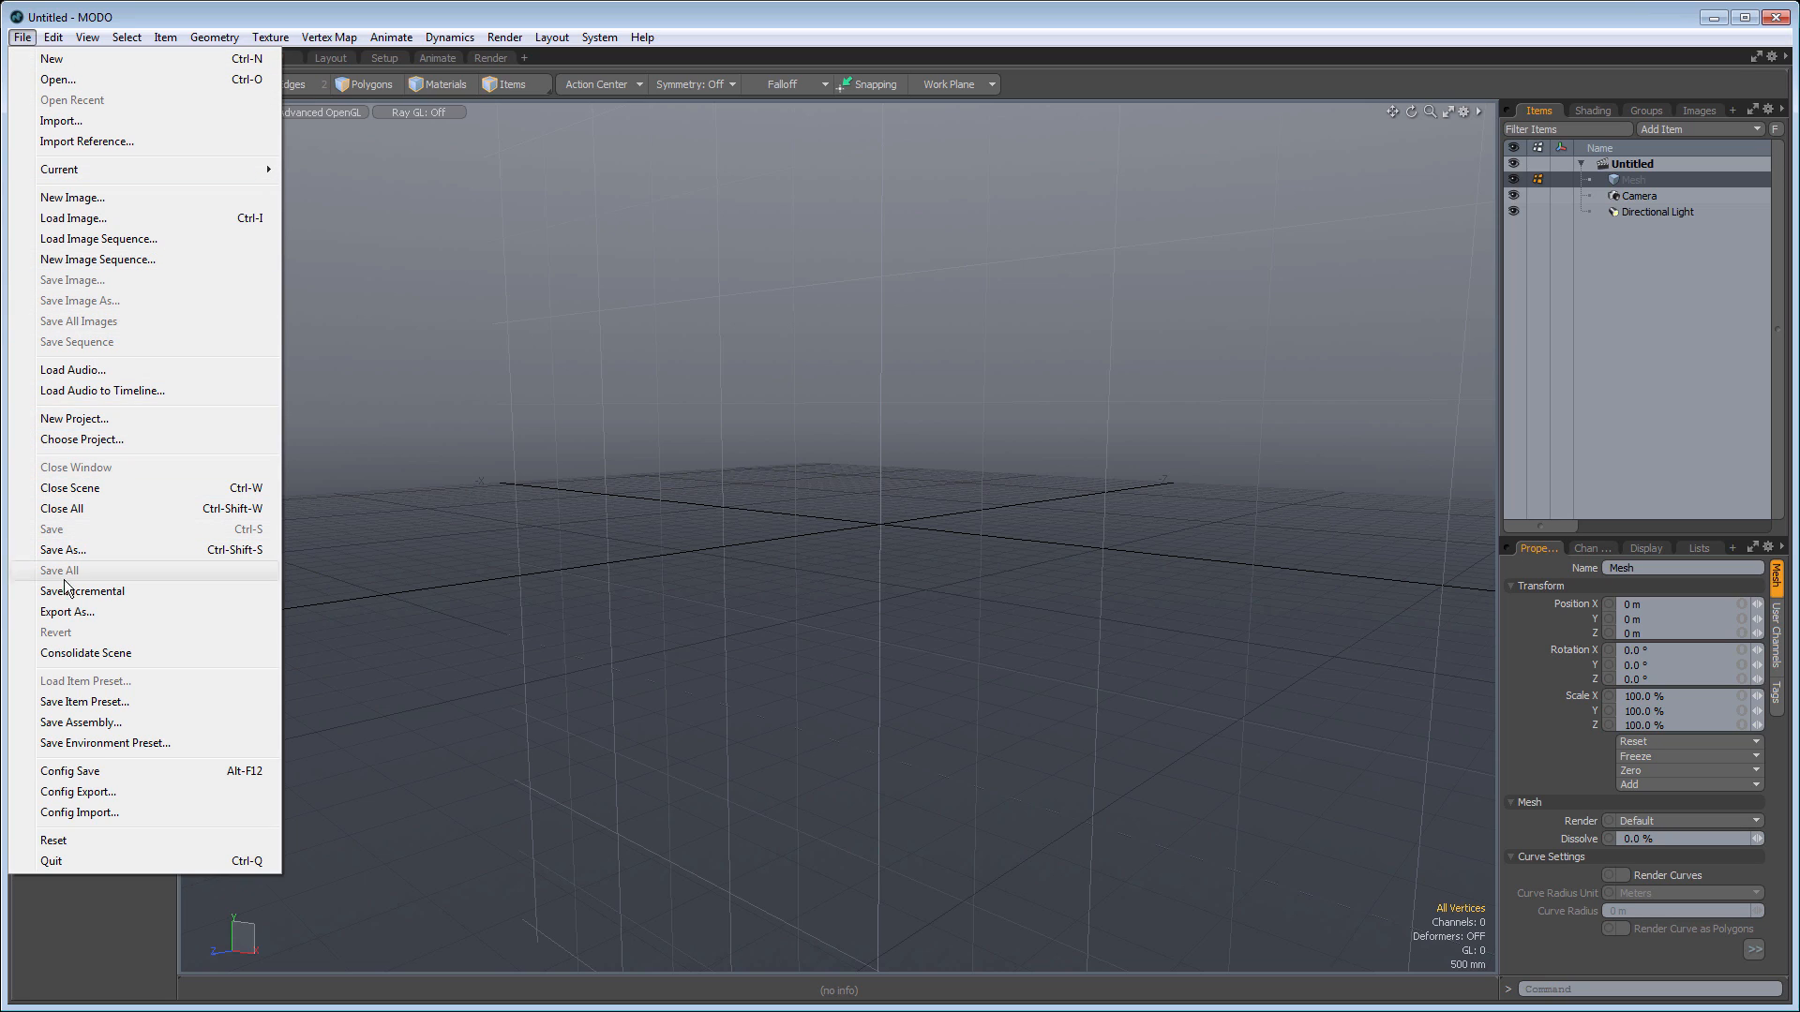
click(60, 843)
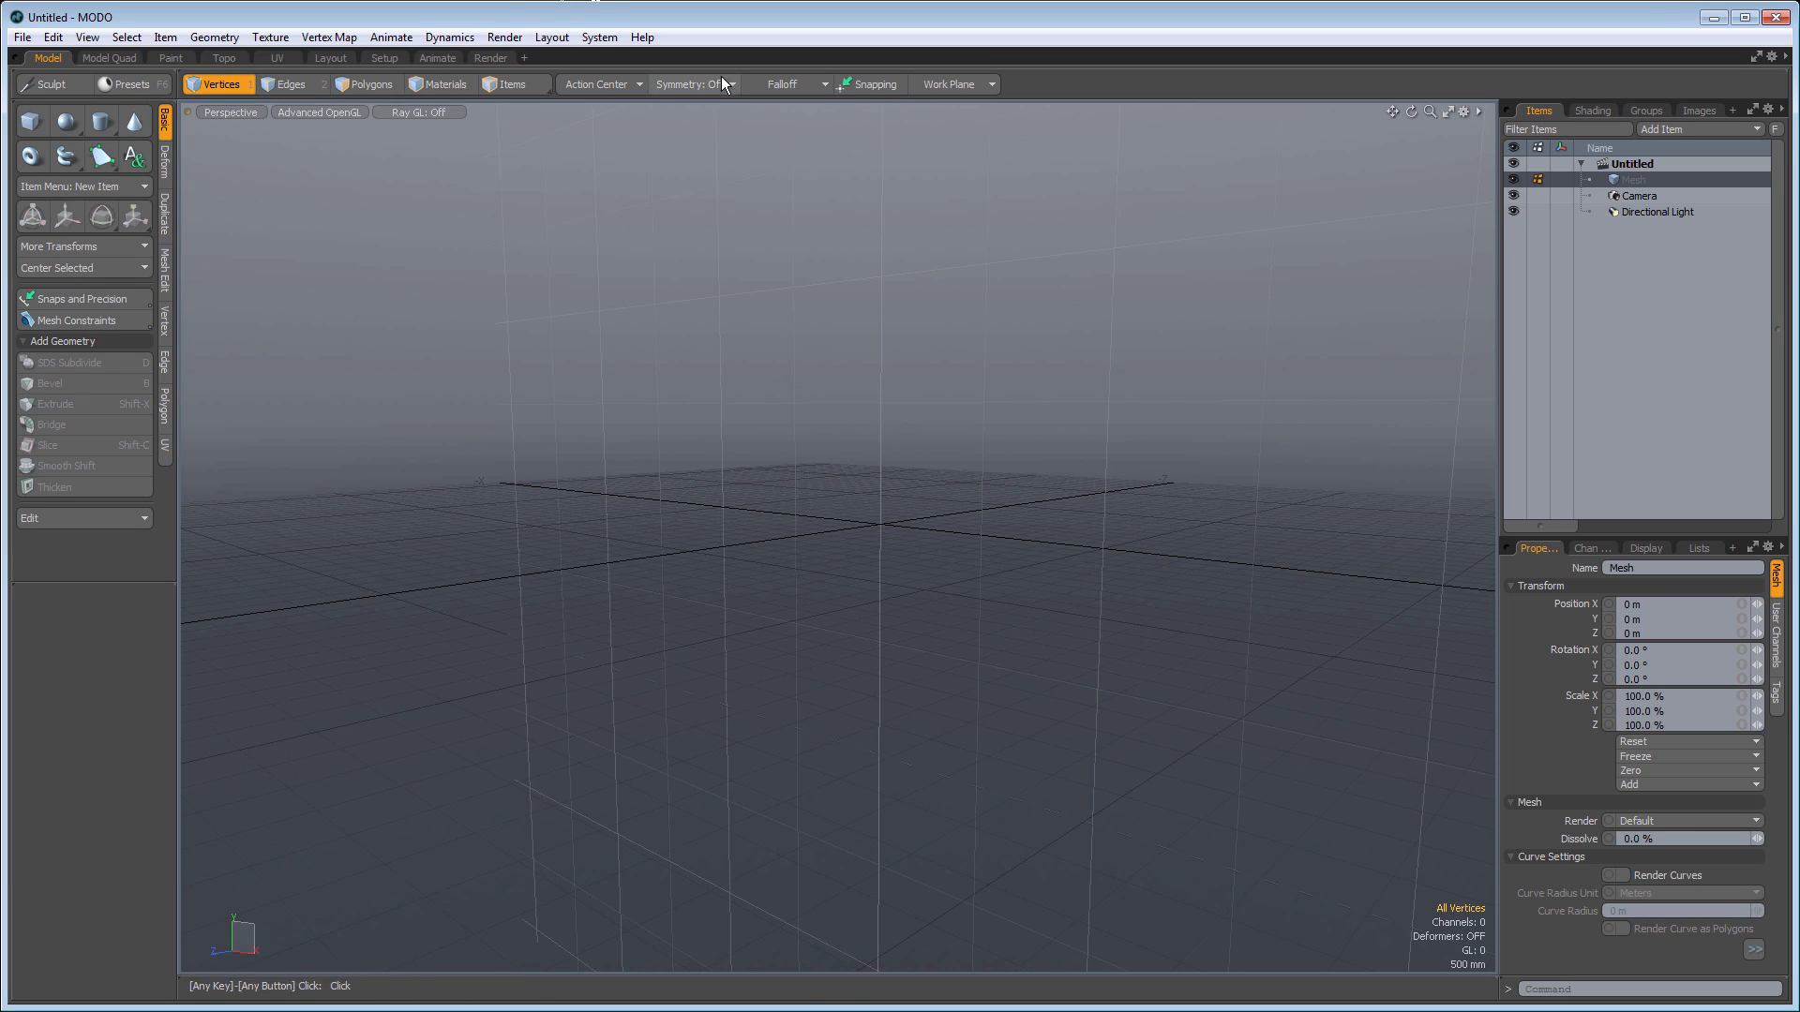
click(564, 39)
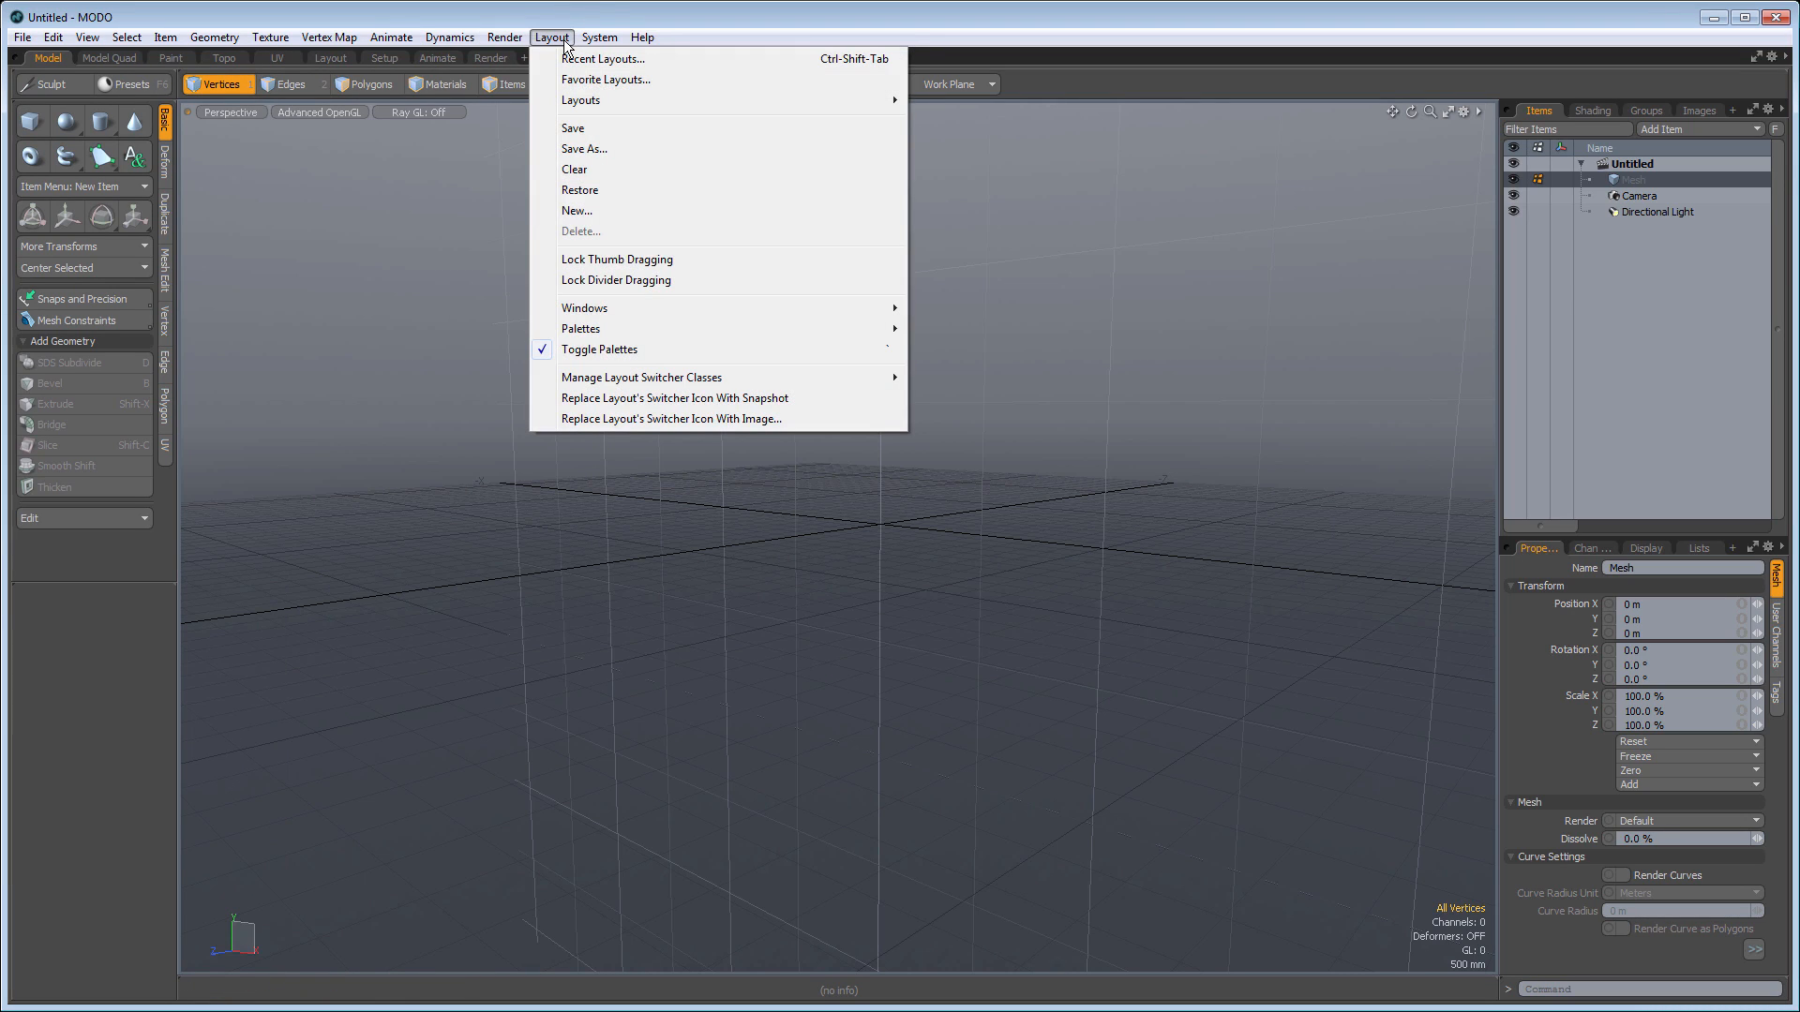
click(579, 190)
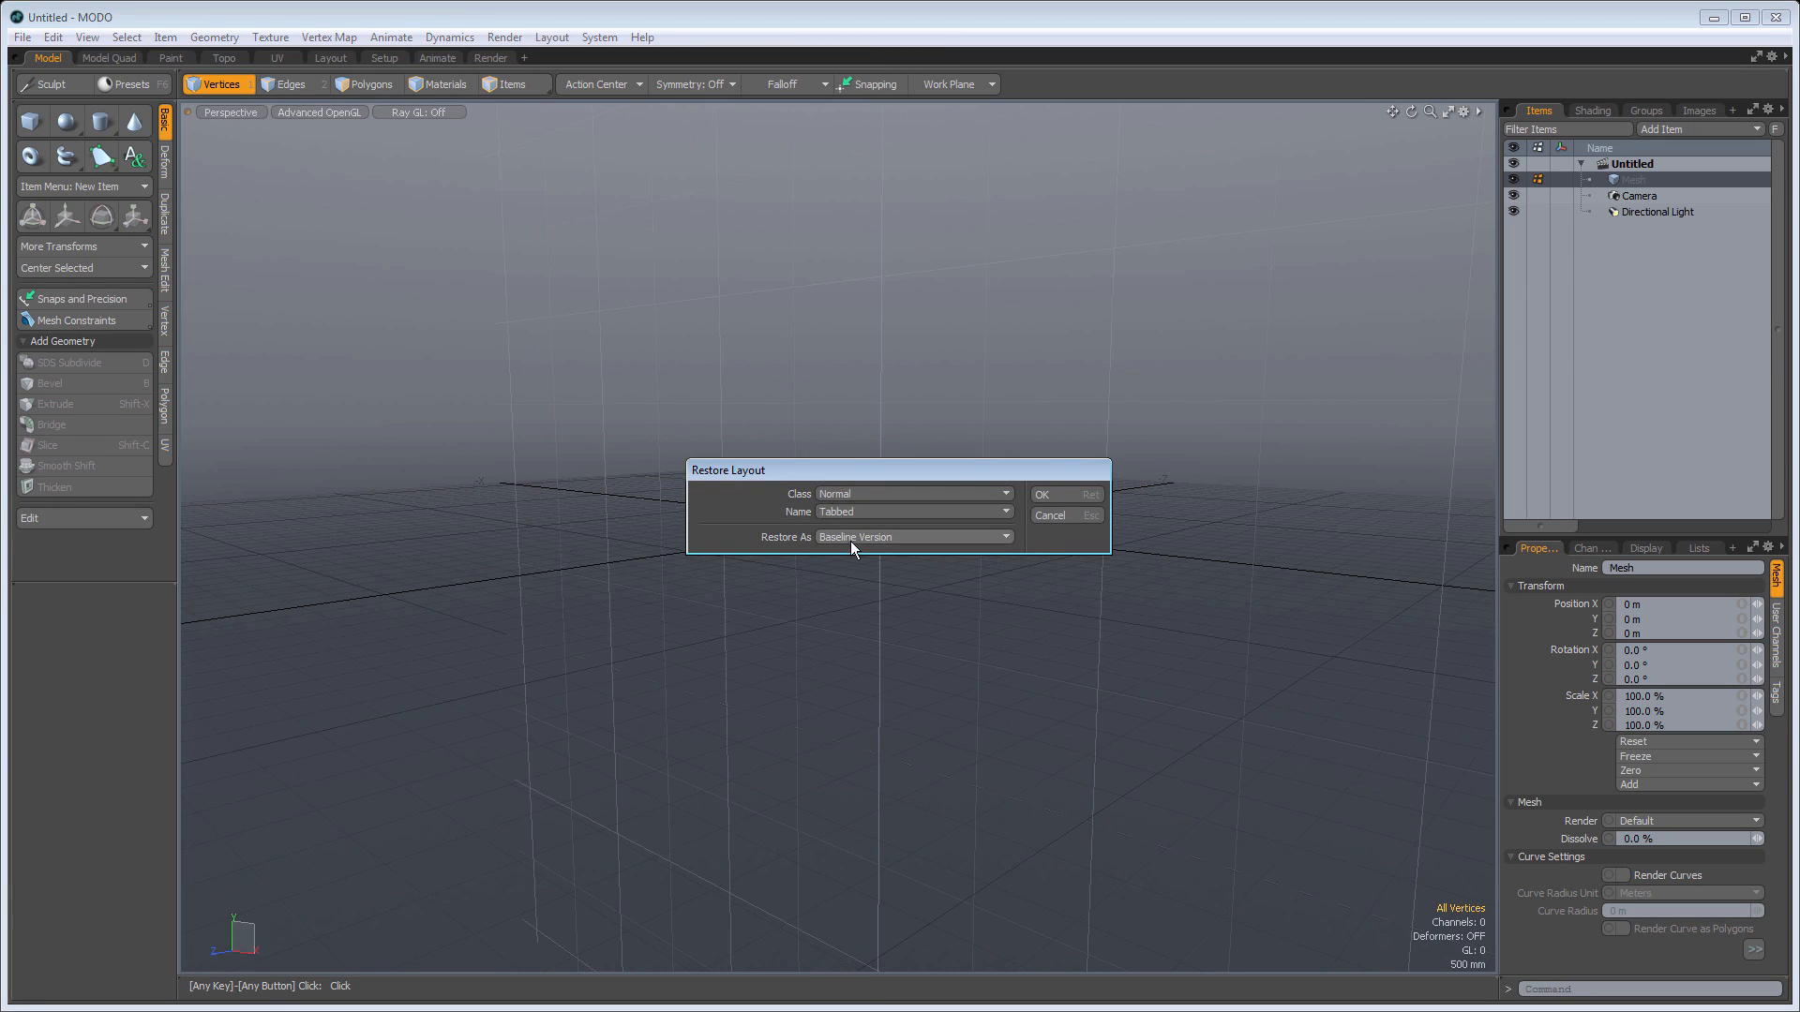
click(1044, 496)
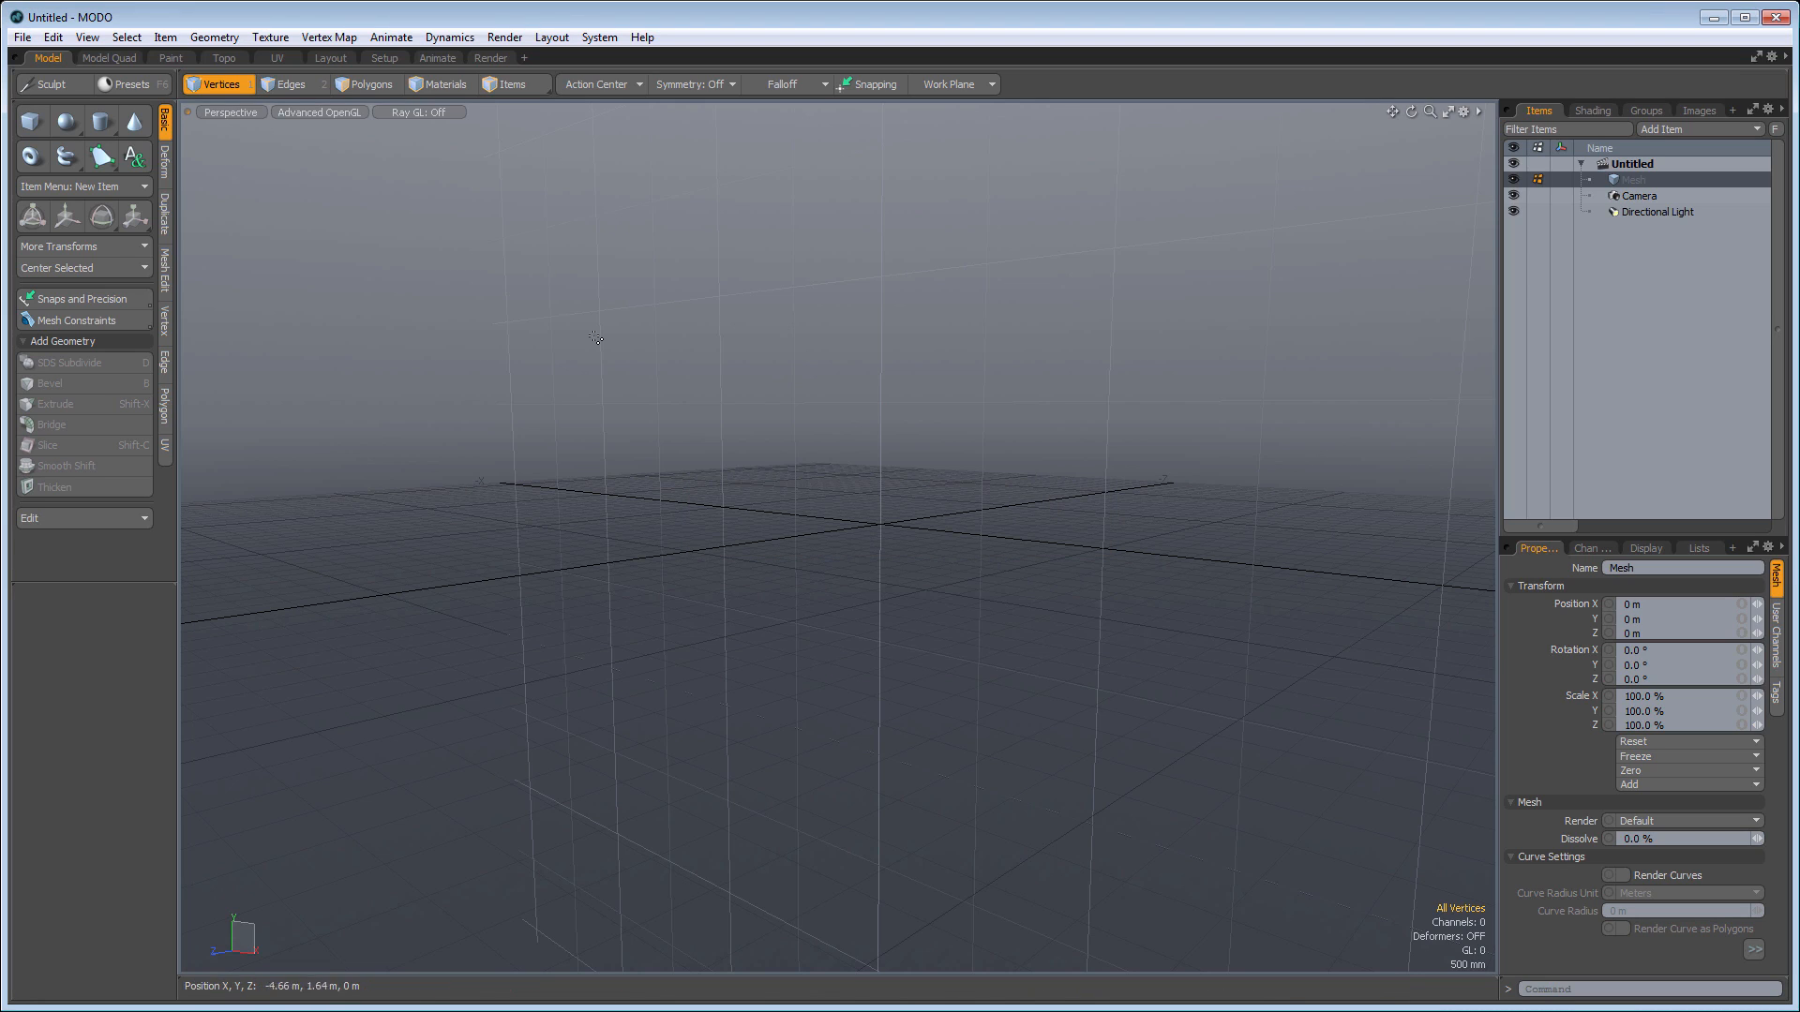
Look at the four-viewport Model Quad layout and return to the Model layout
click(213, 36)
click(231, 23)
click(141, 56)
click(173, 58)
click(110, 58)
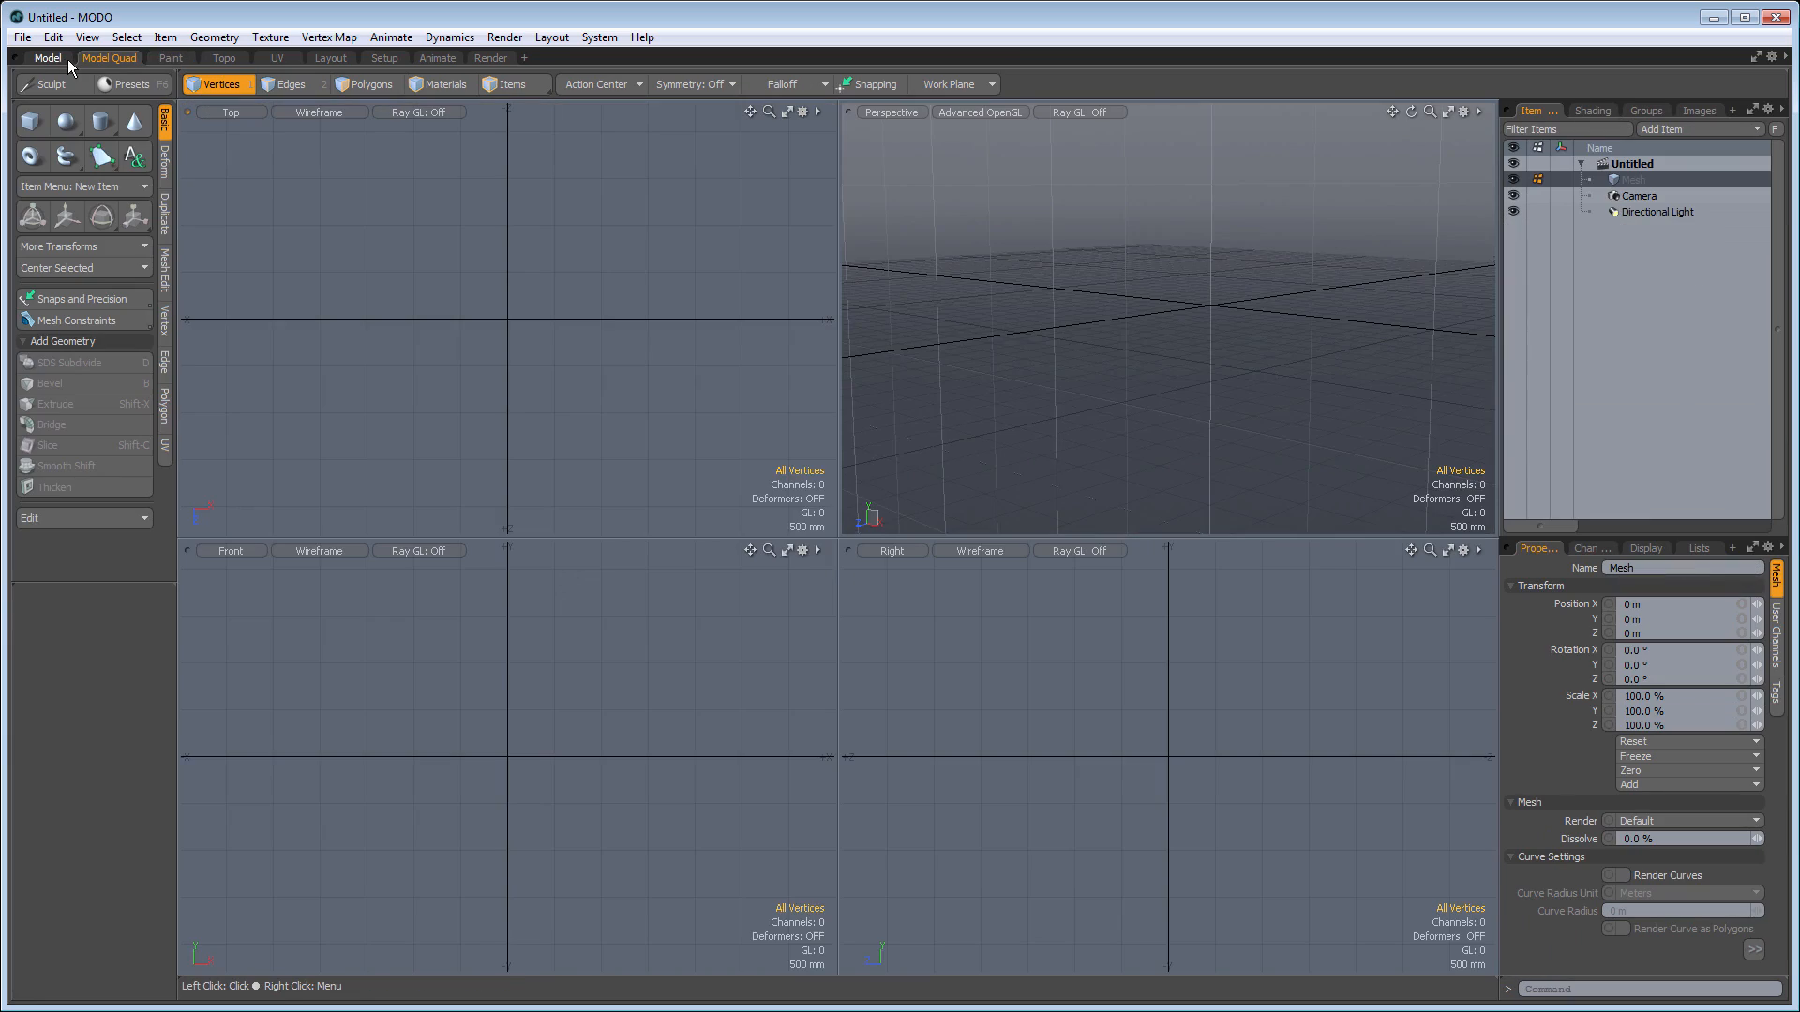
click(58, 58)
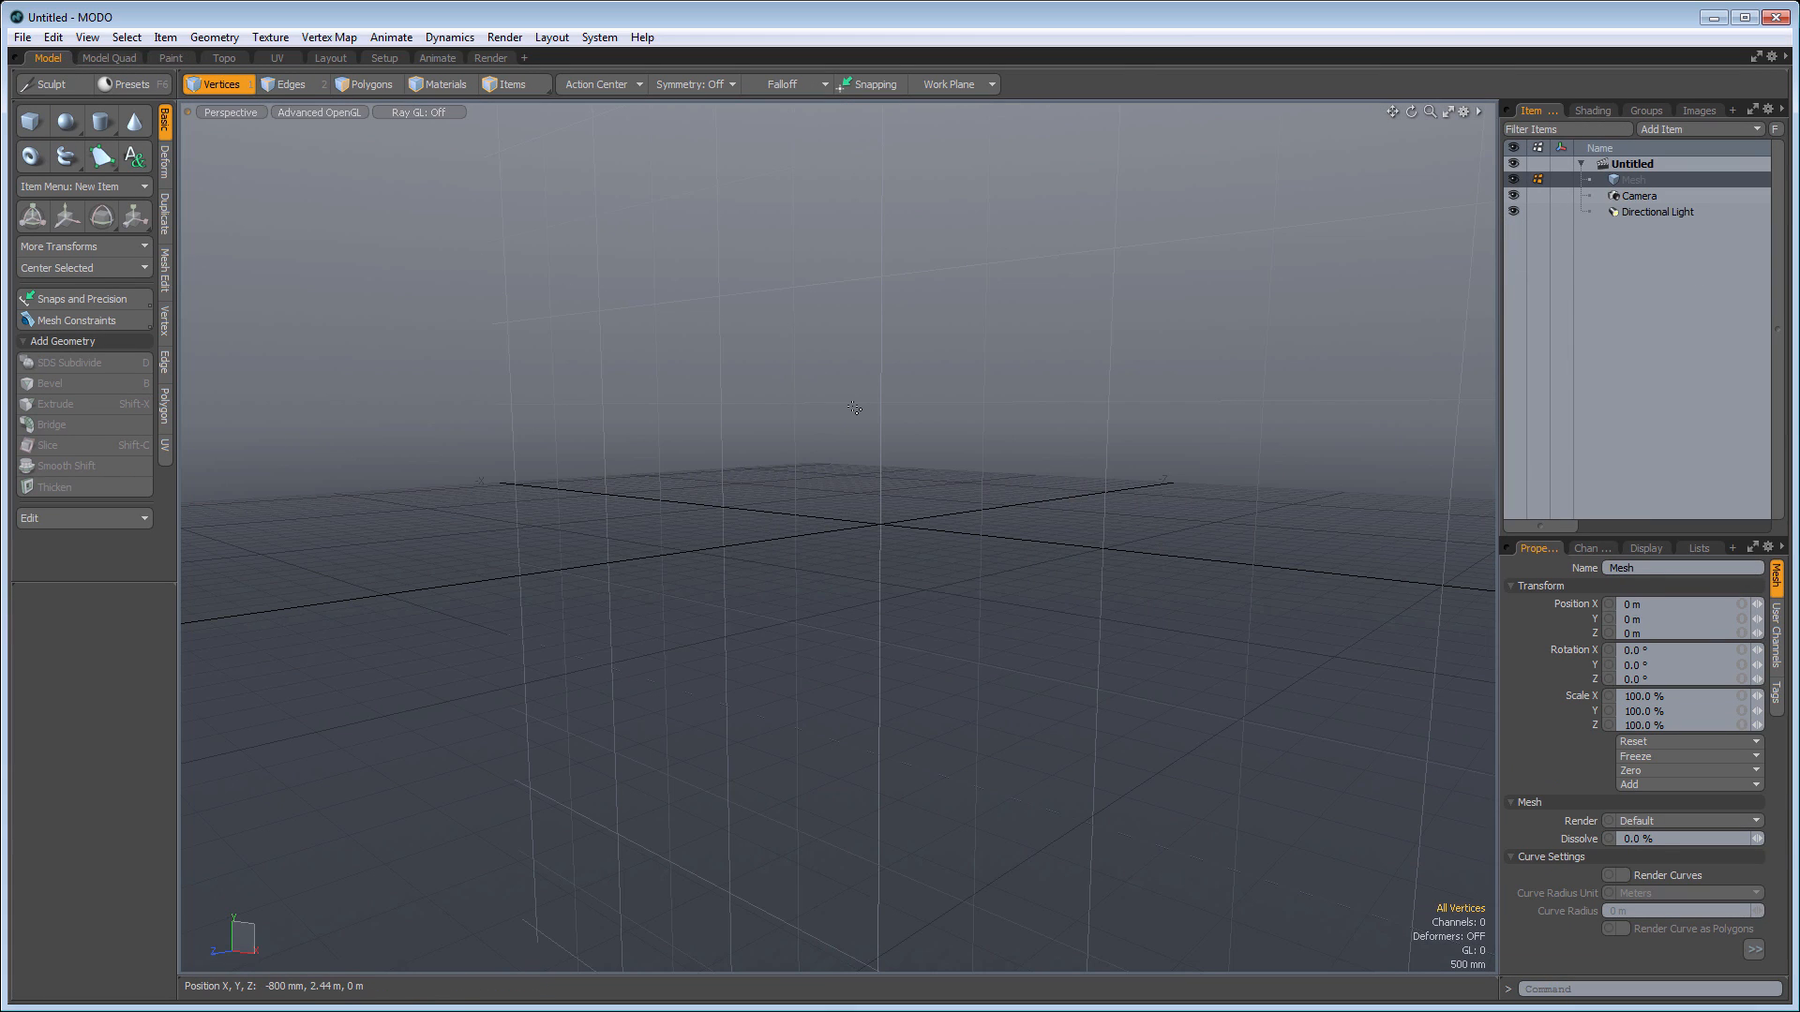
Bring up the layout switcher and choose the Tabbed layout
key(ctrl+Tab)
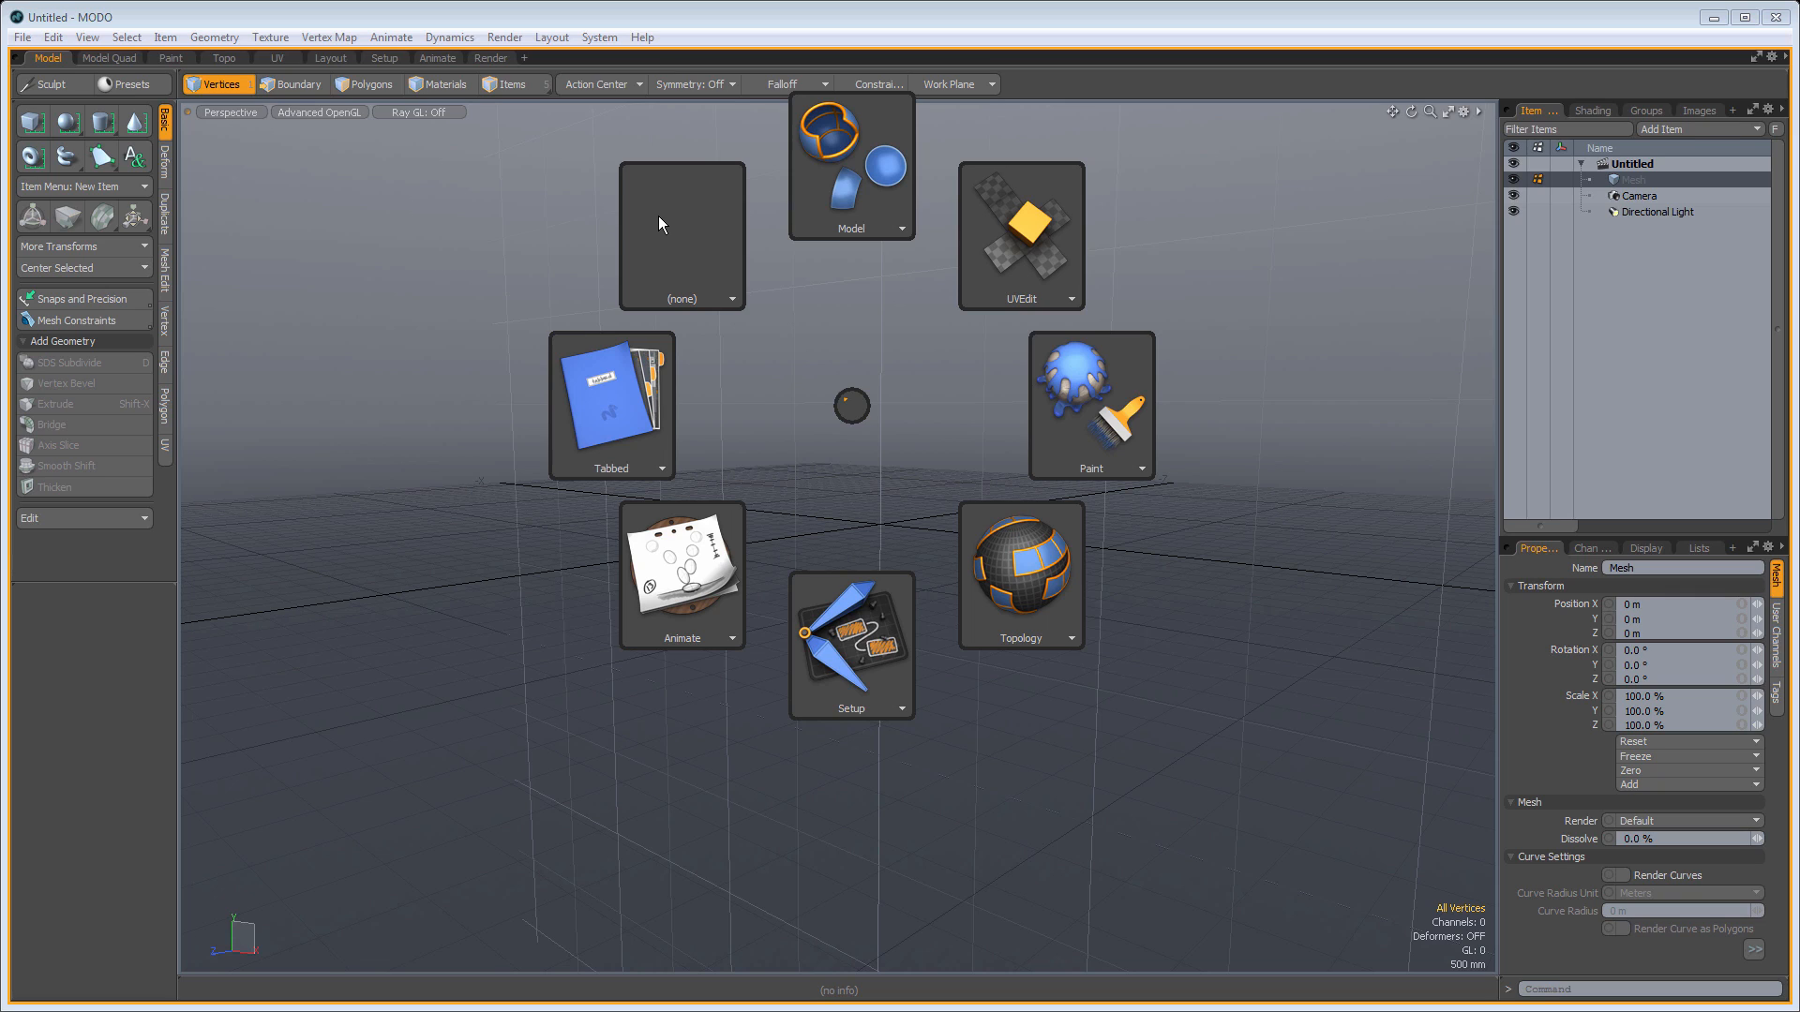
click(594, 415)
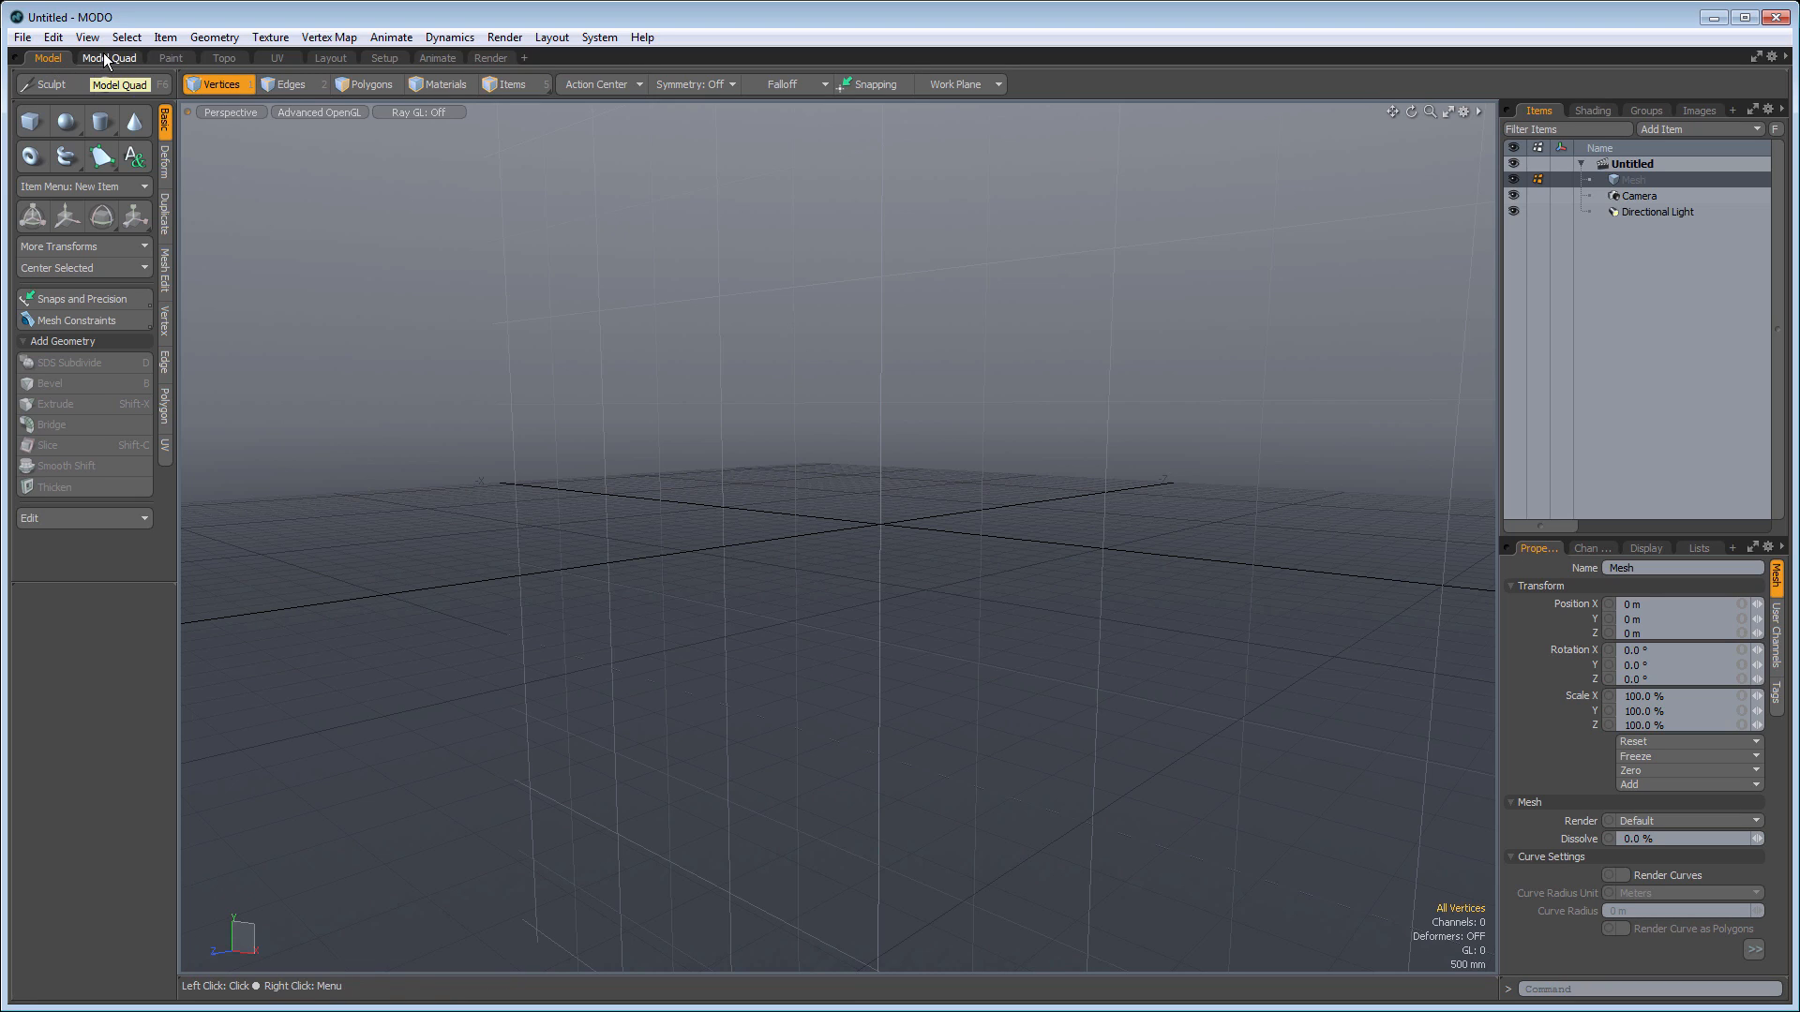
Compare the Model Quad layout's four viewports with the single-viewport Model layout, finishing in Model
click(108, 58)
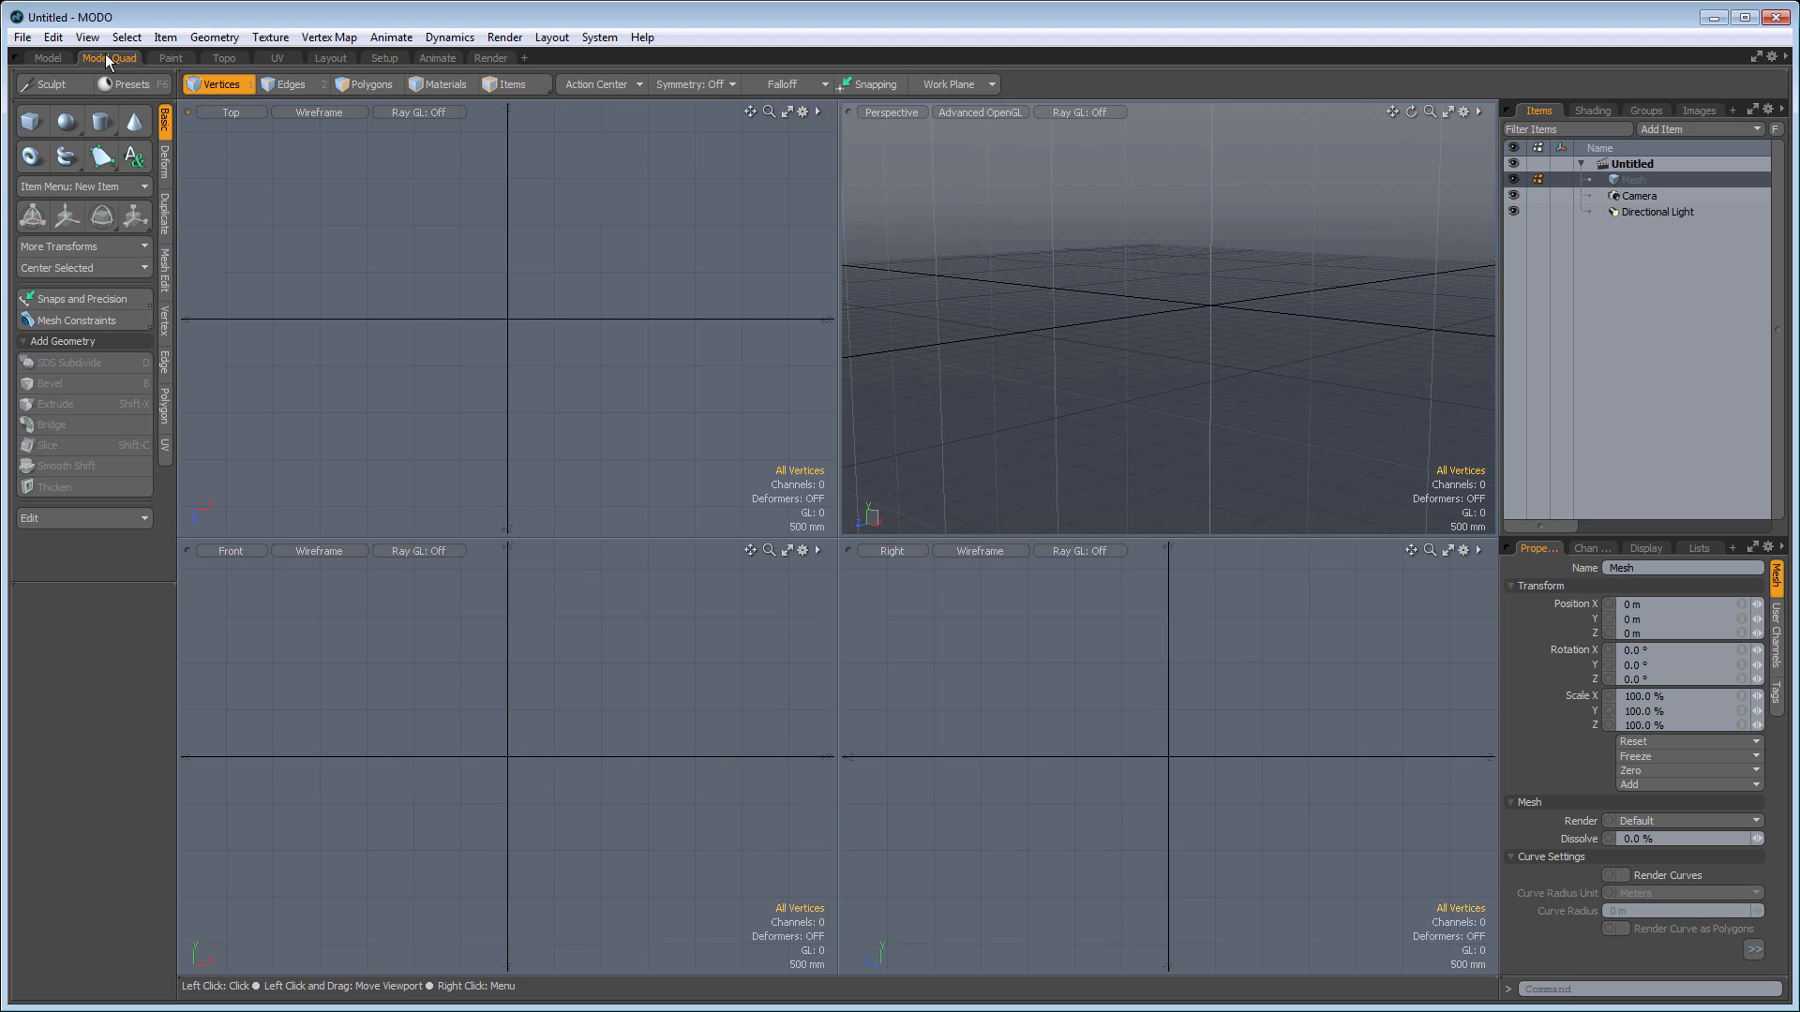
click(48, 58)
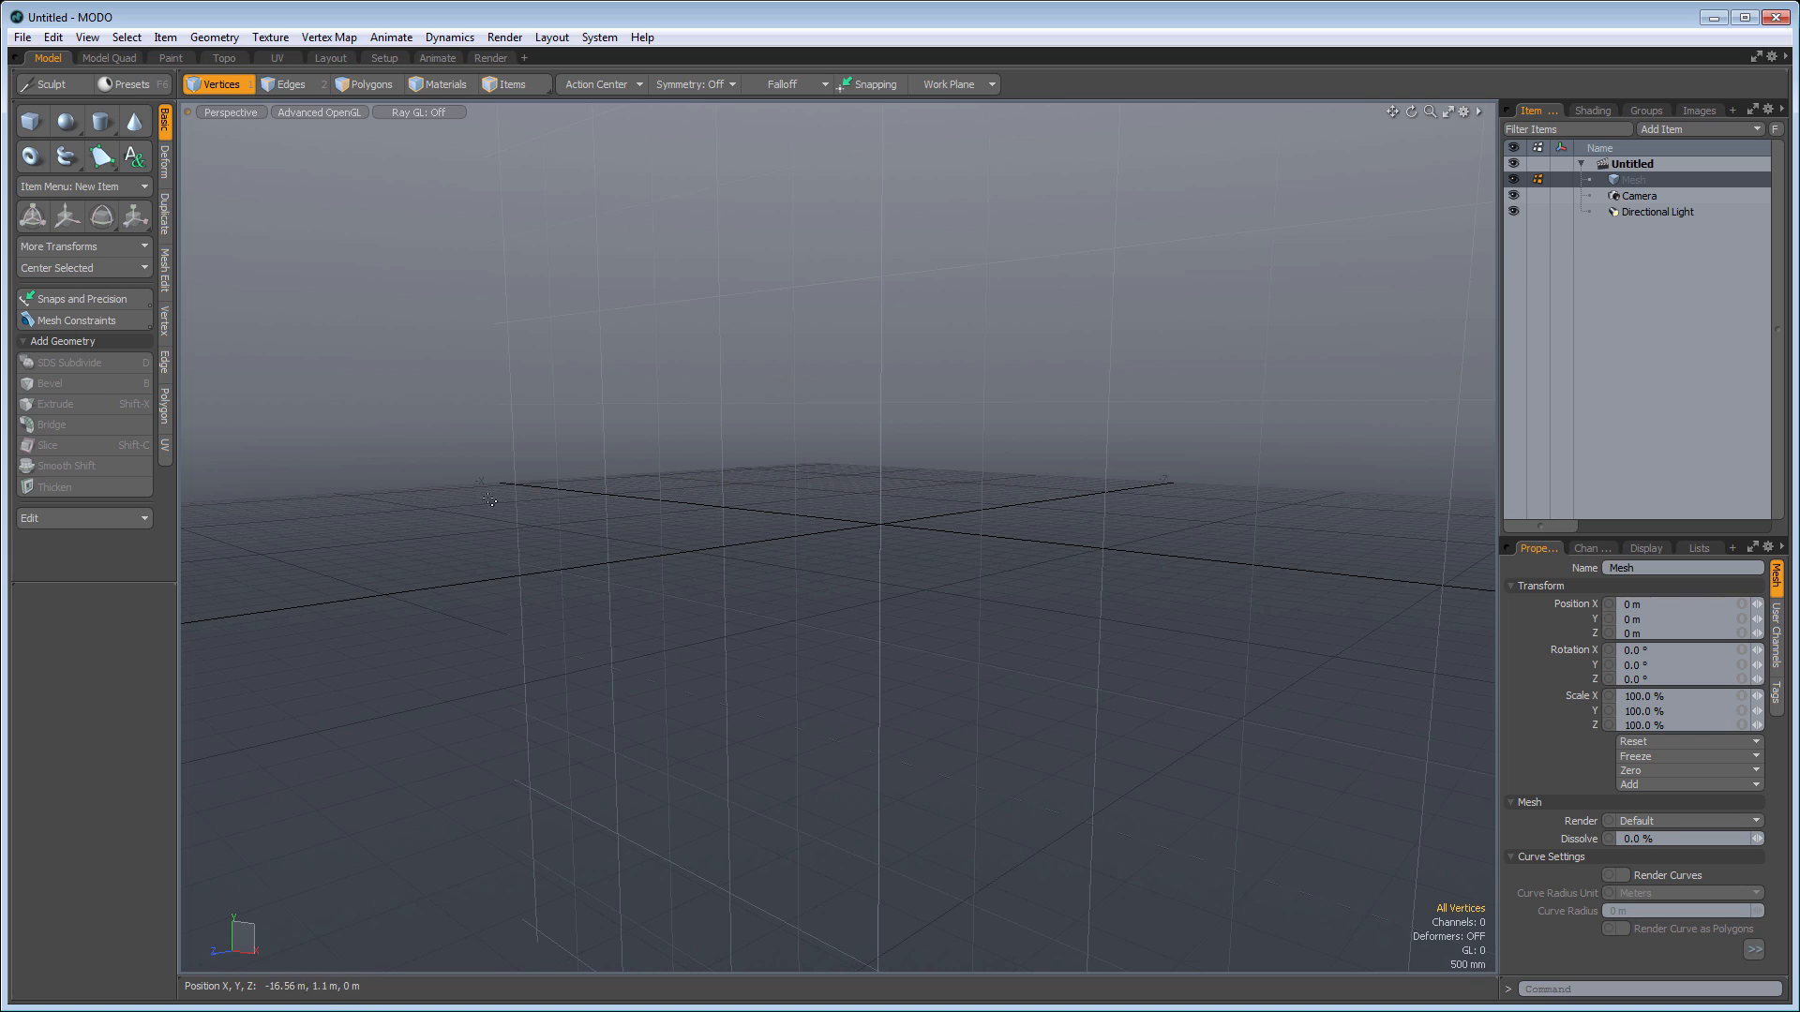
click(120, 58)
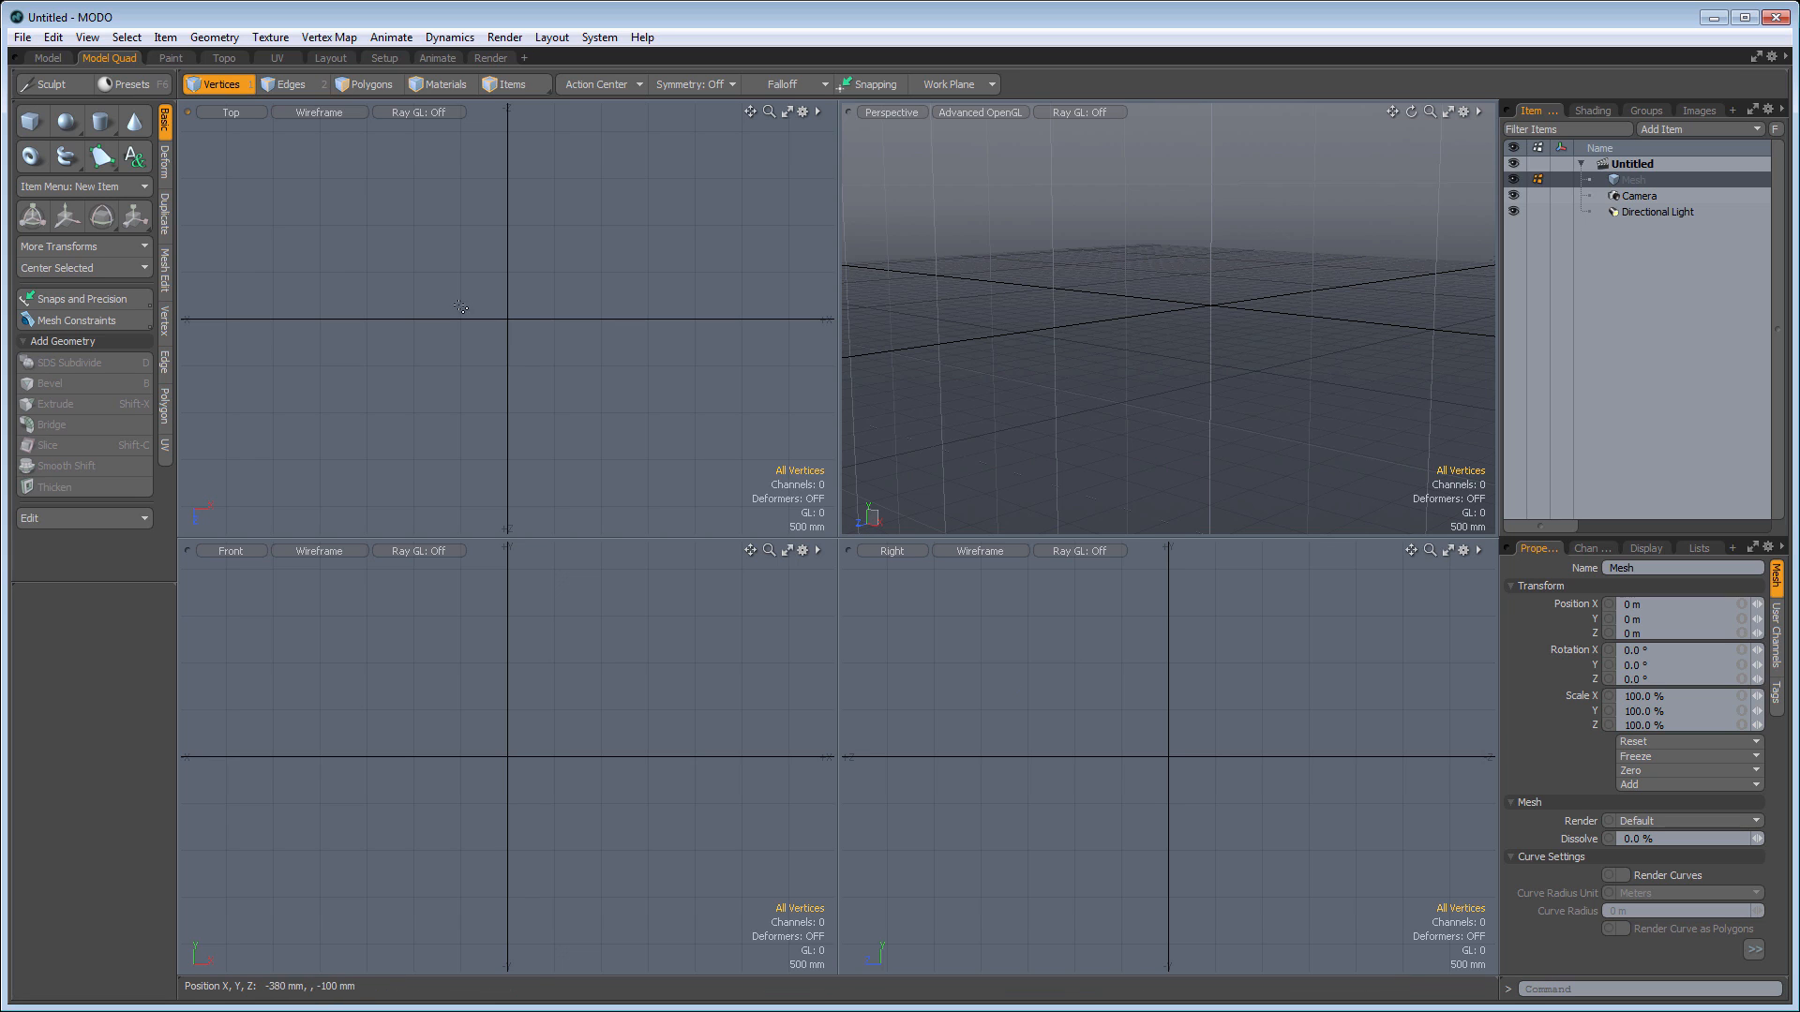
click(56, 60)
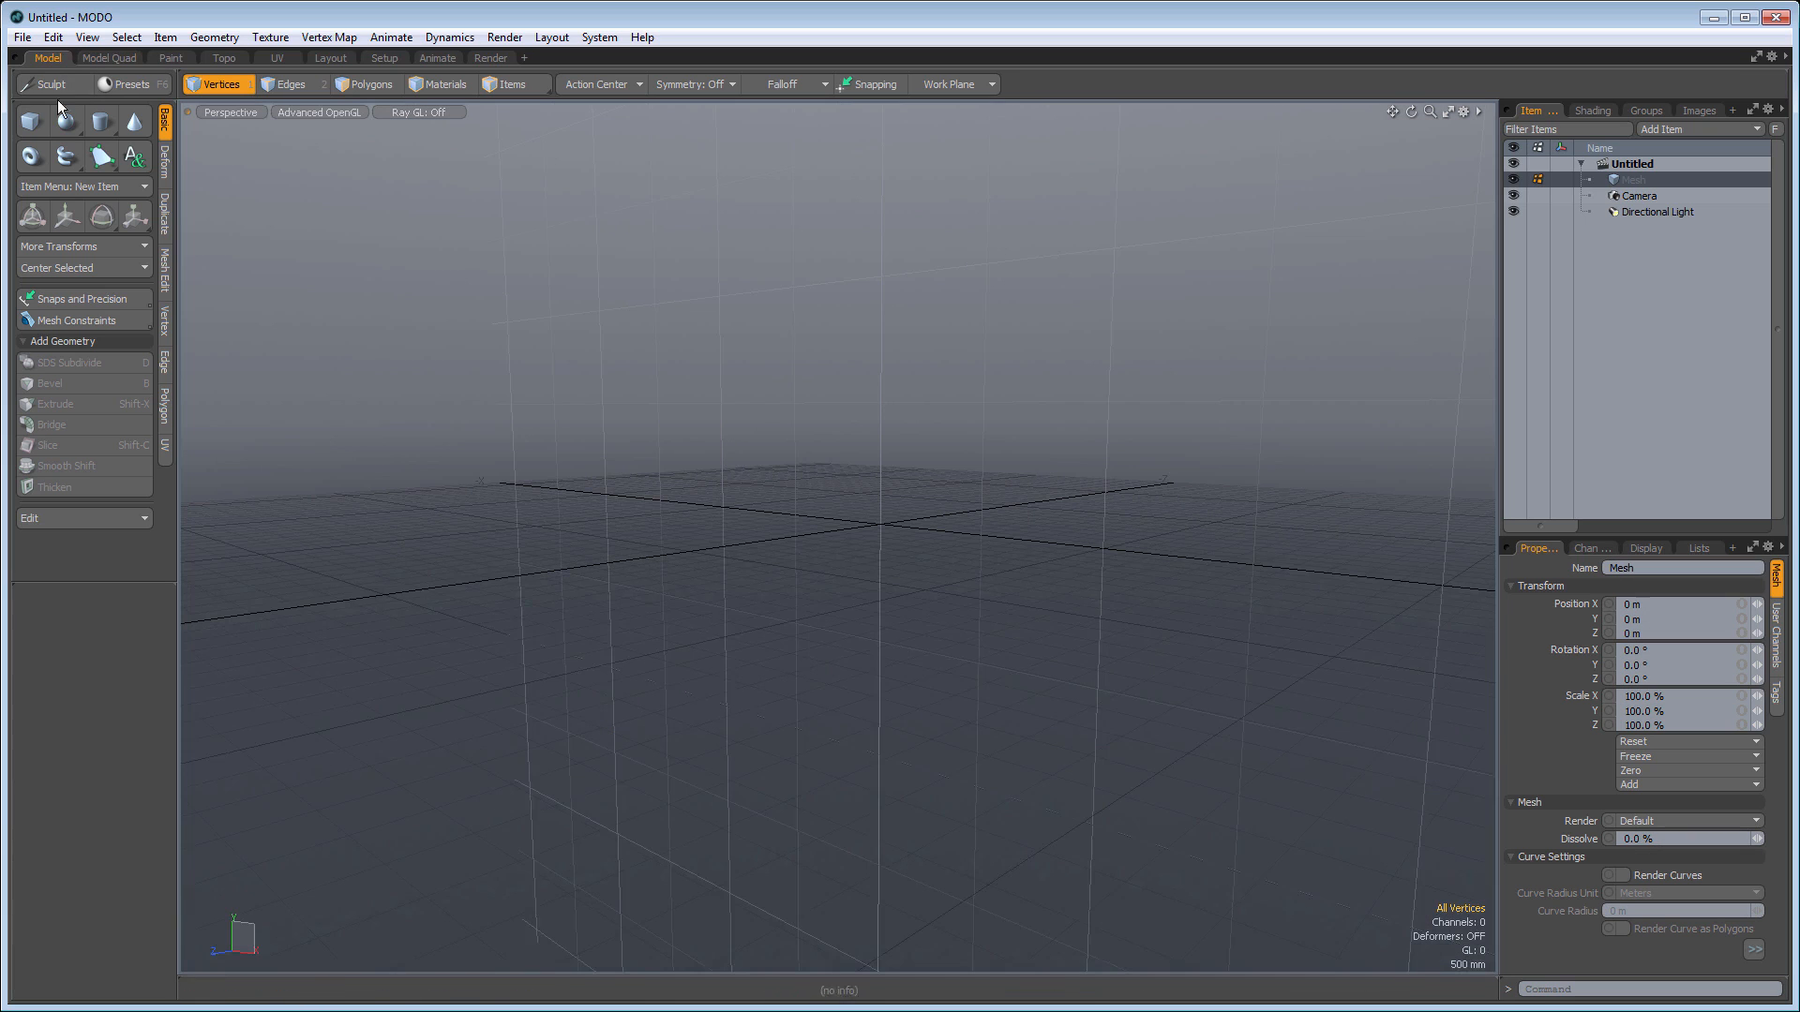
click(120, 57)
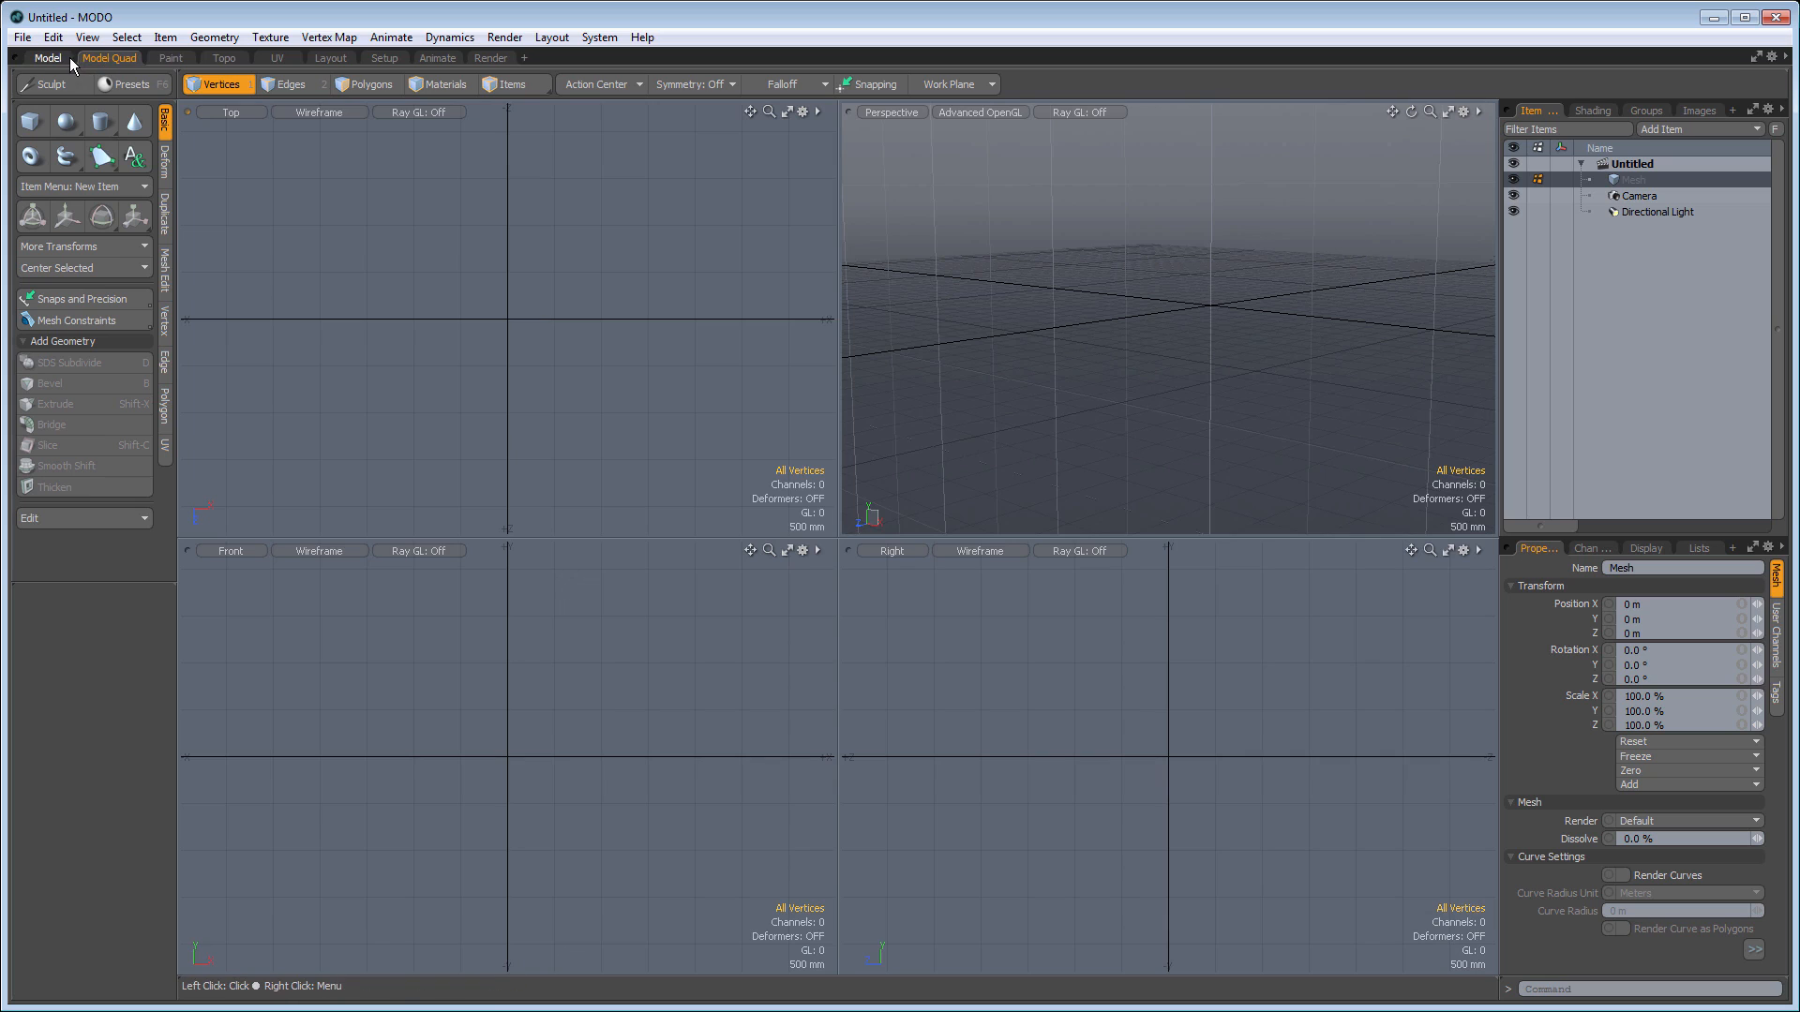
click(58, 55)
click(92, 54)
click(47, 58)
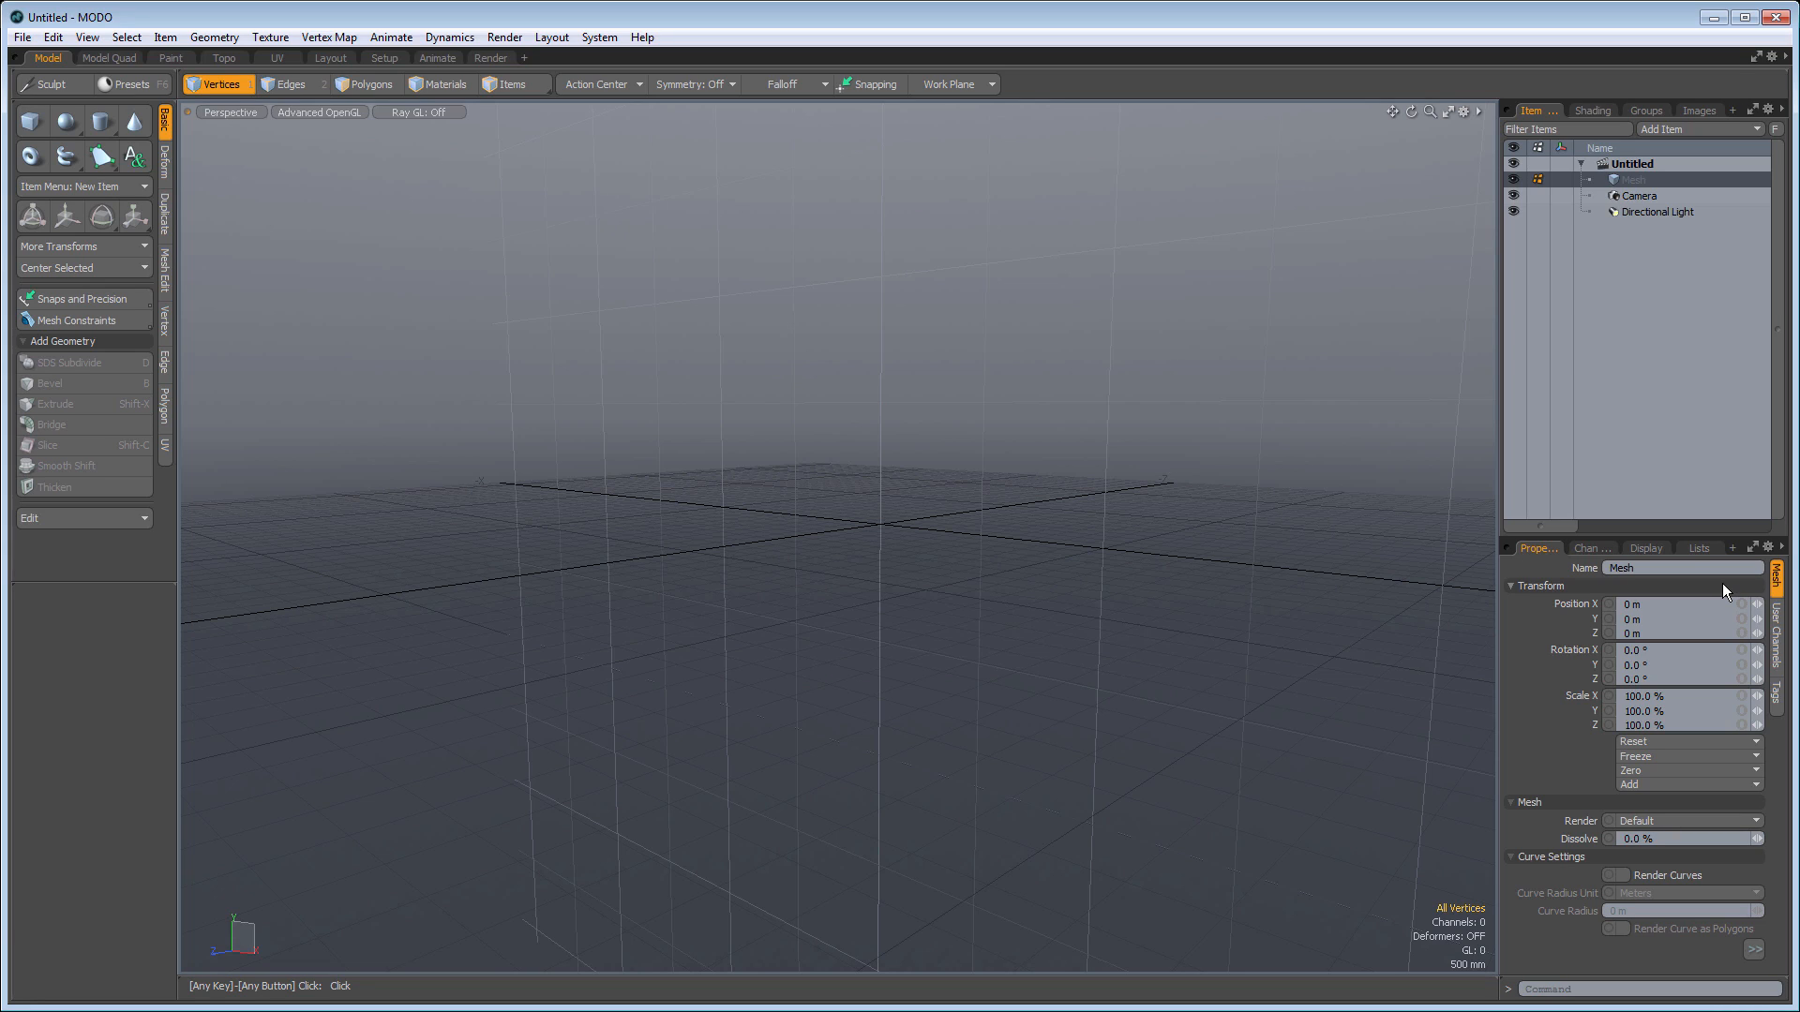
Examine the Paint layout and the Topo layout's Baking options, briefly opening the floating Model tool palette
click(171, 58)
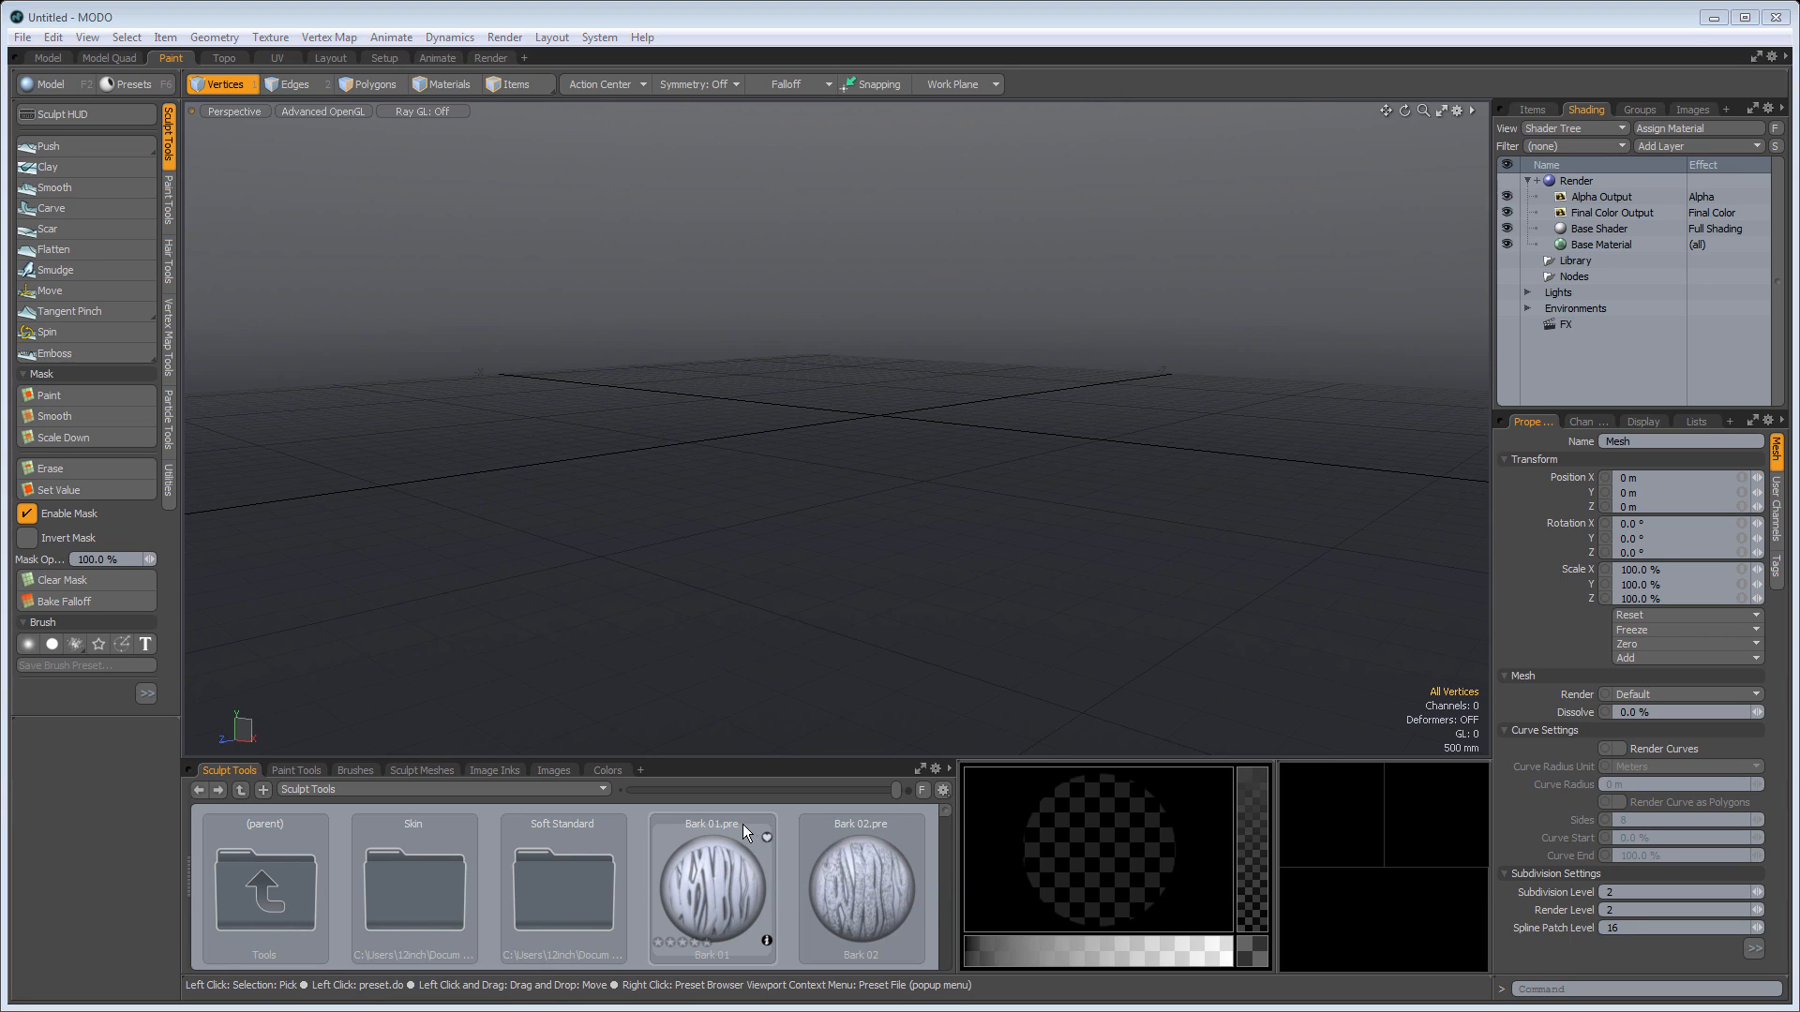
click(225, 58)
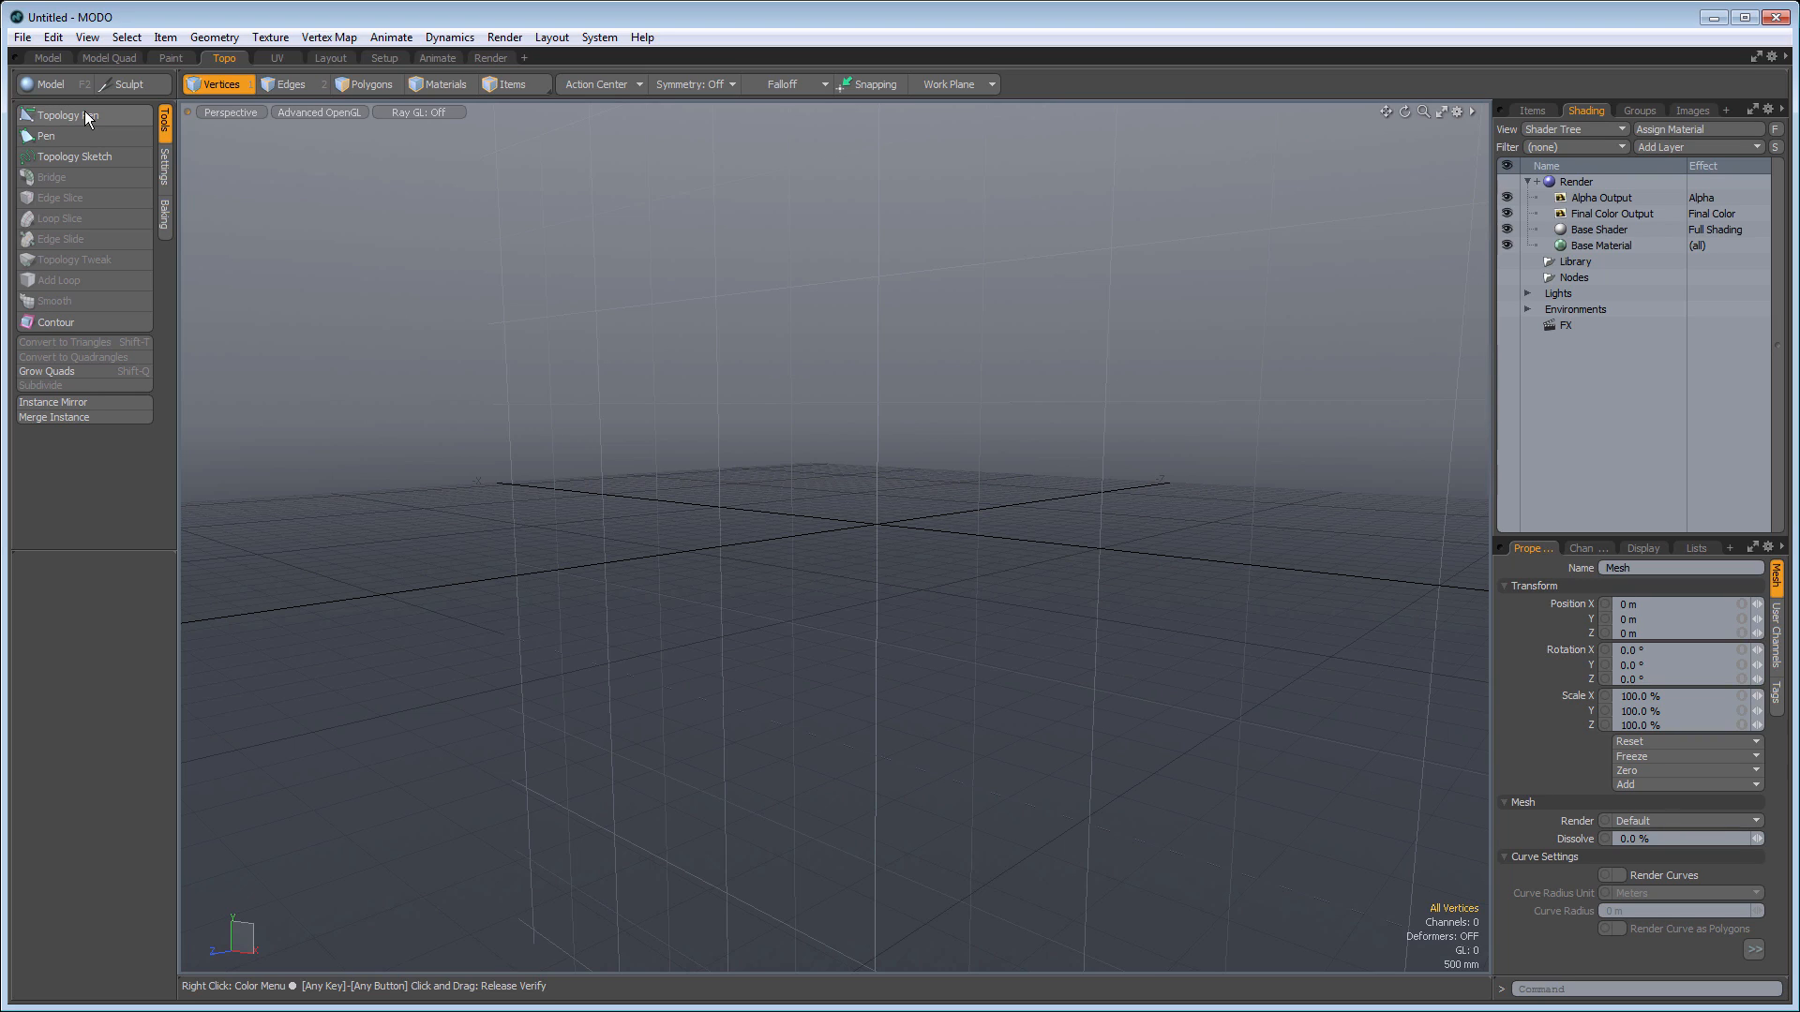
click(166, 223)
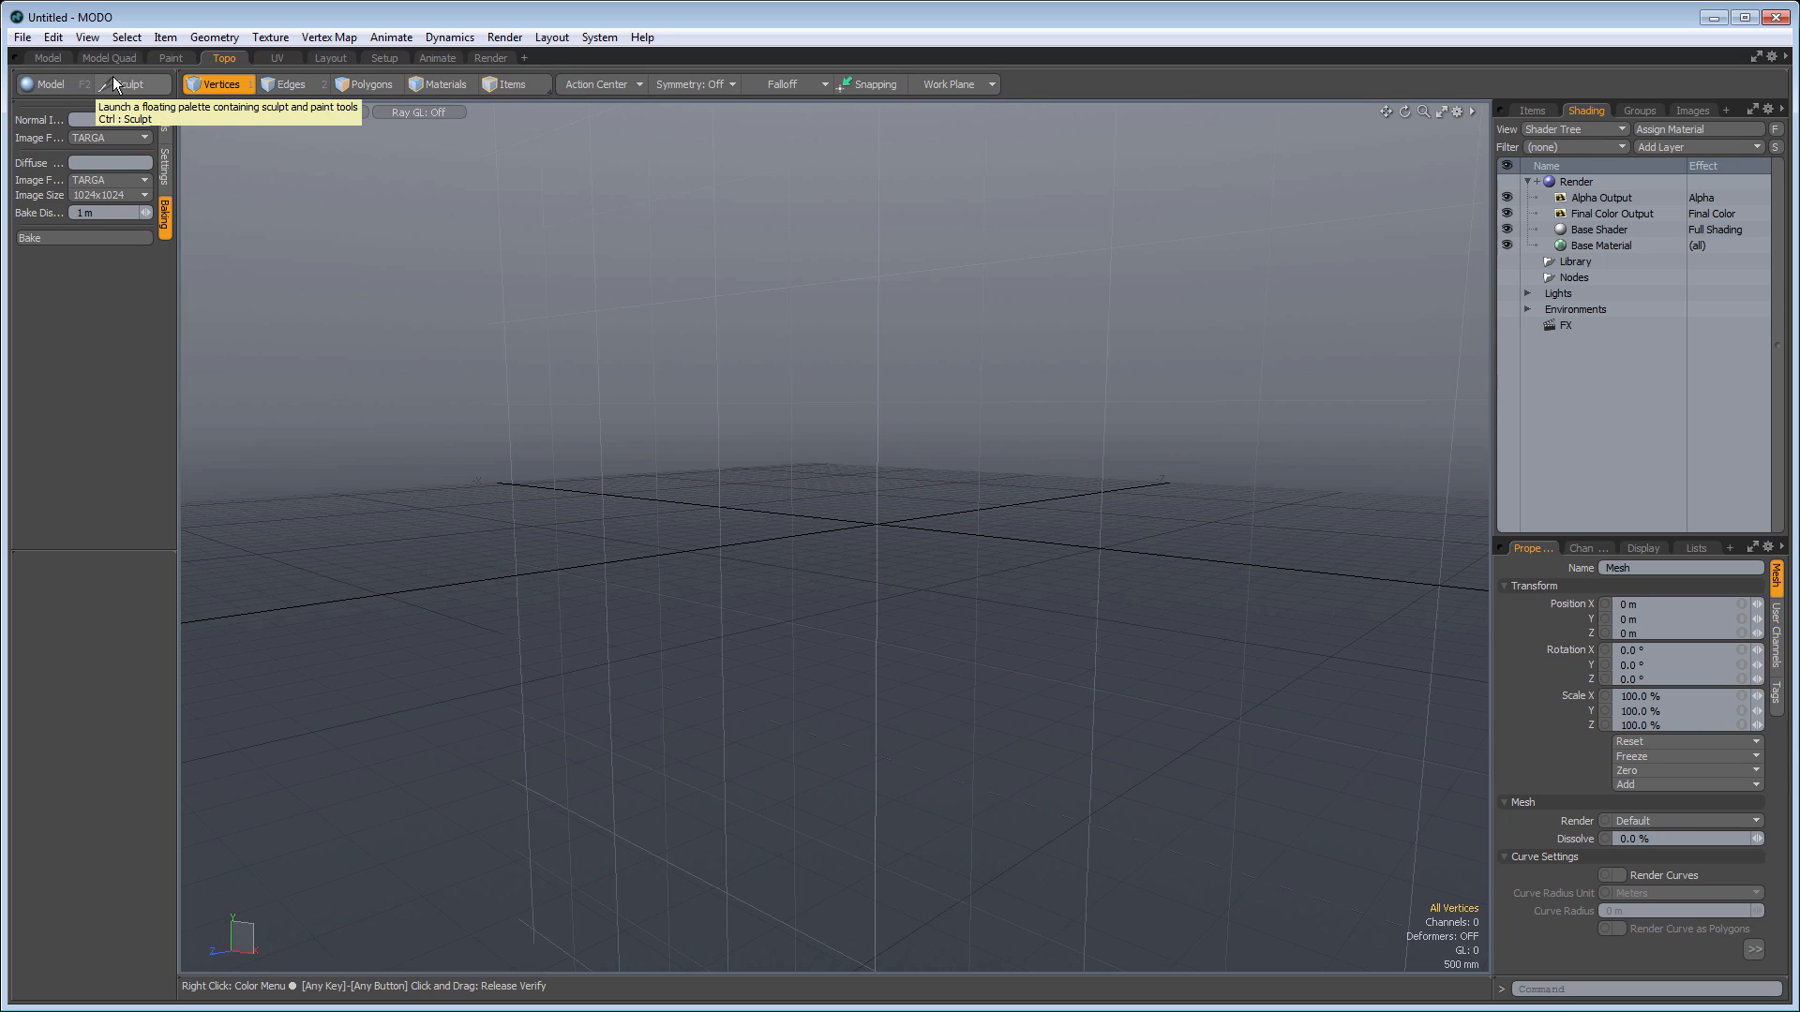
click(52, 89)
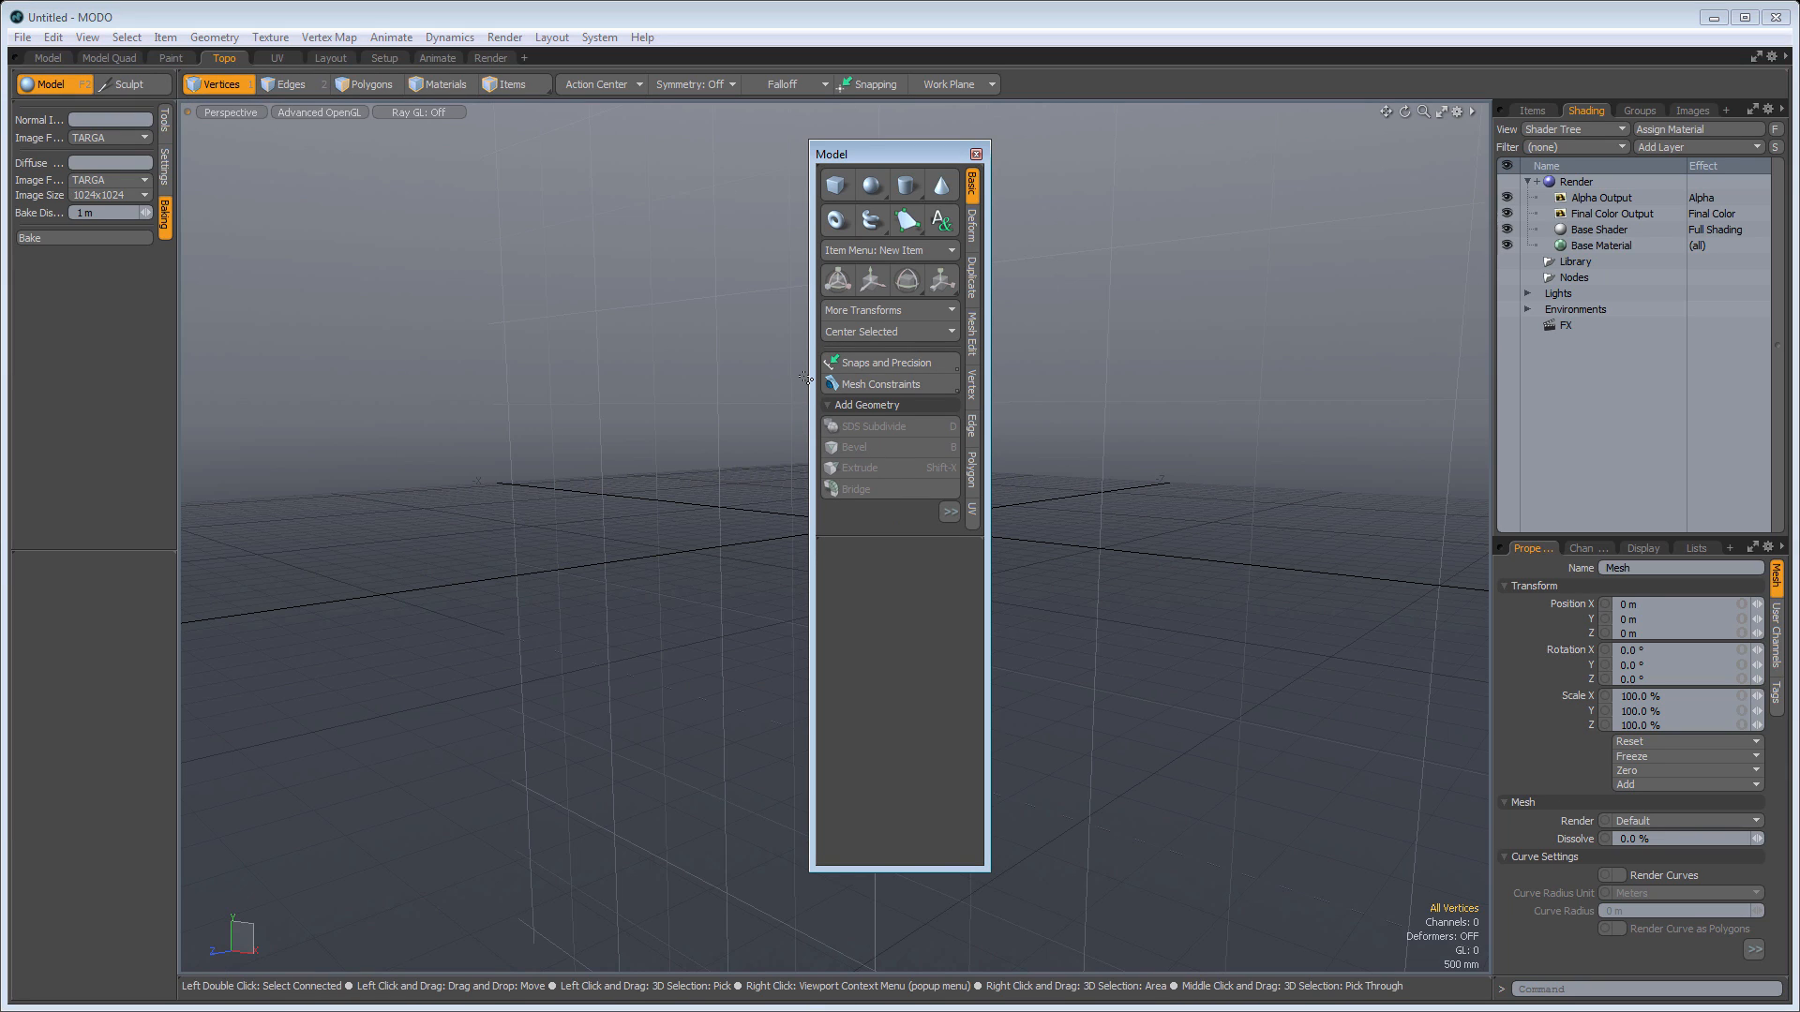
click(976, 154)
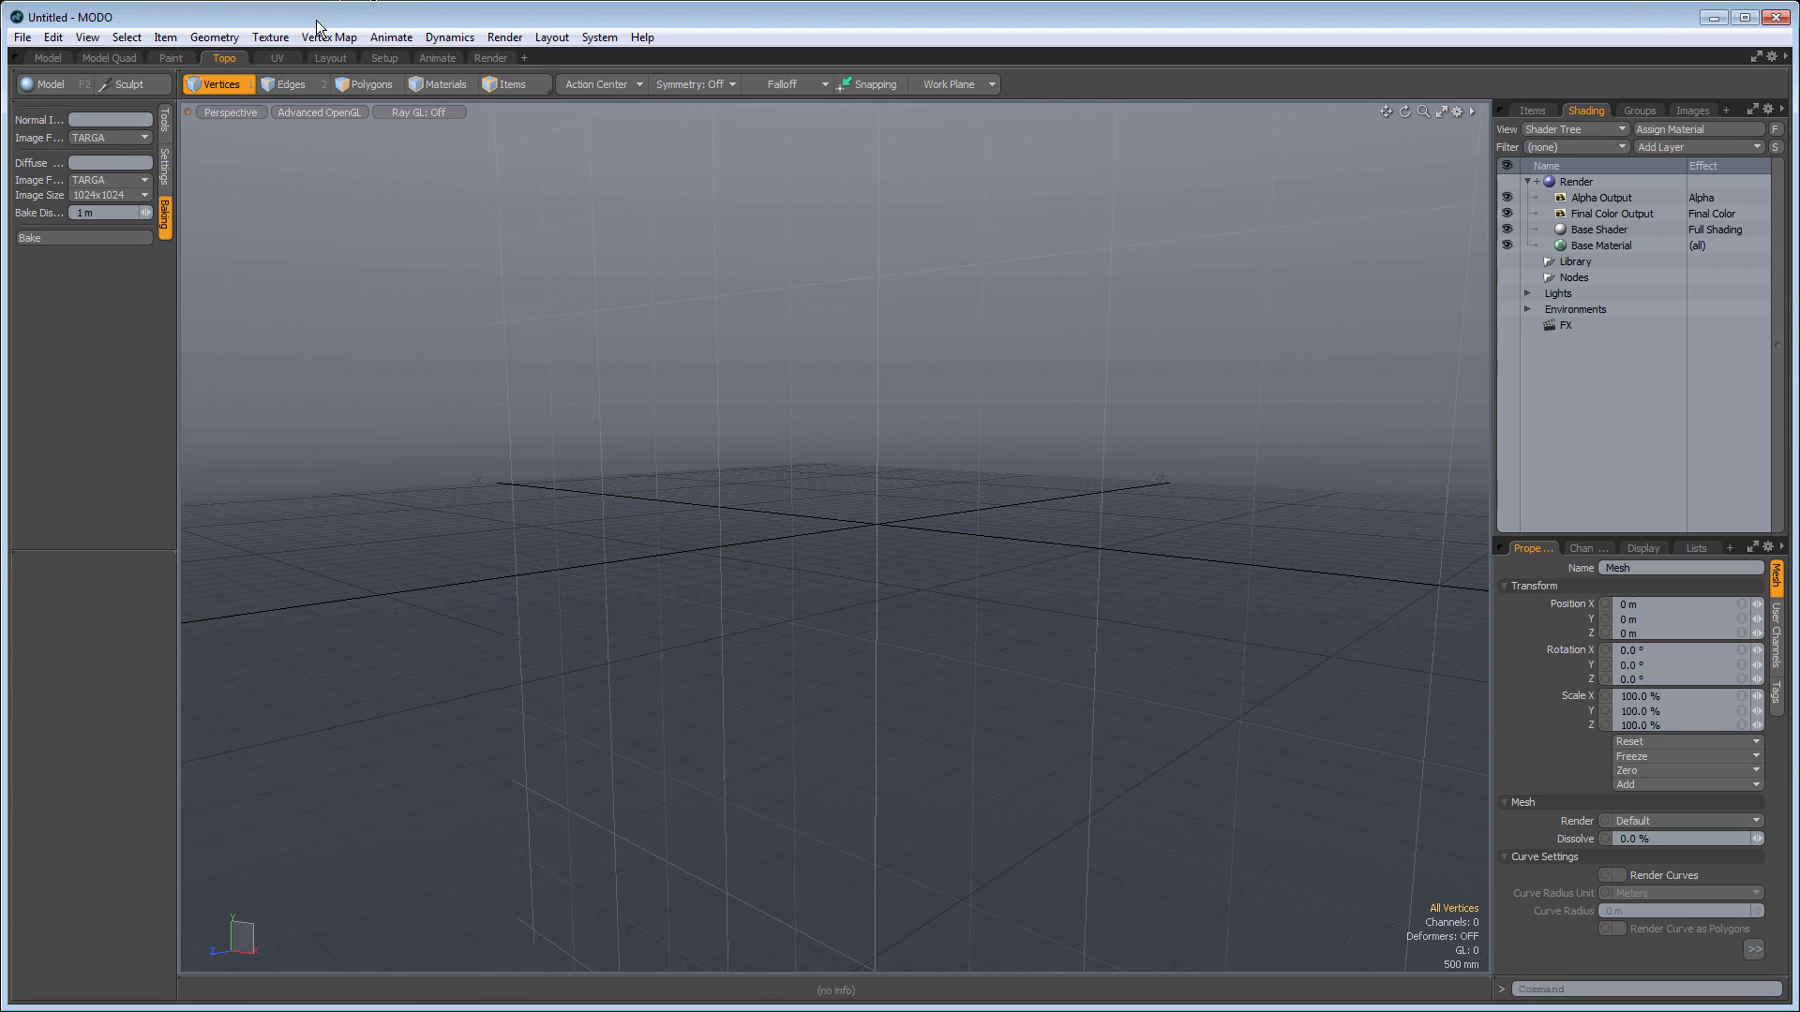
Switch to the UV layout and widen the UV viewport by shrinking the perspective view beside it
click(271, 59)
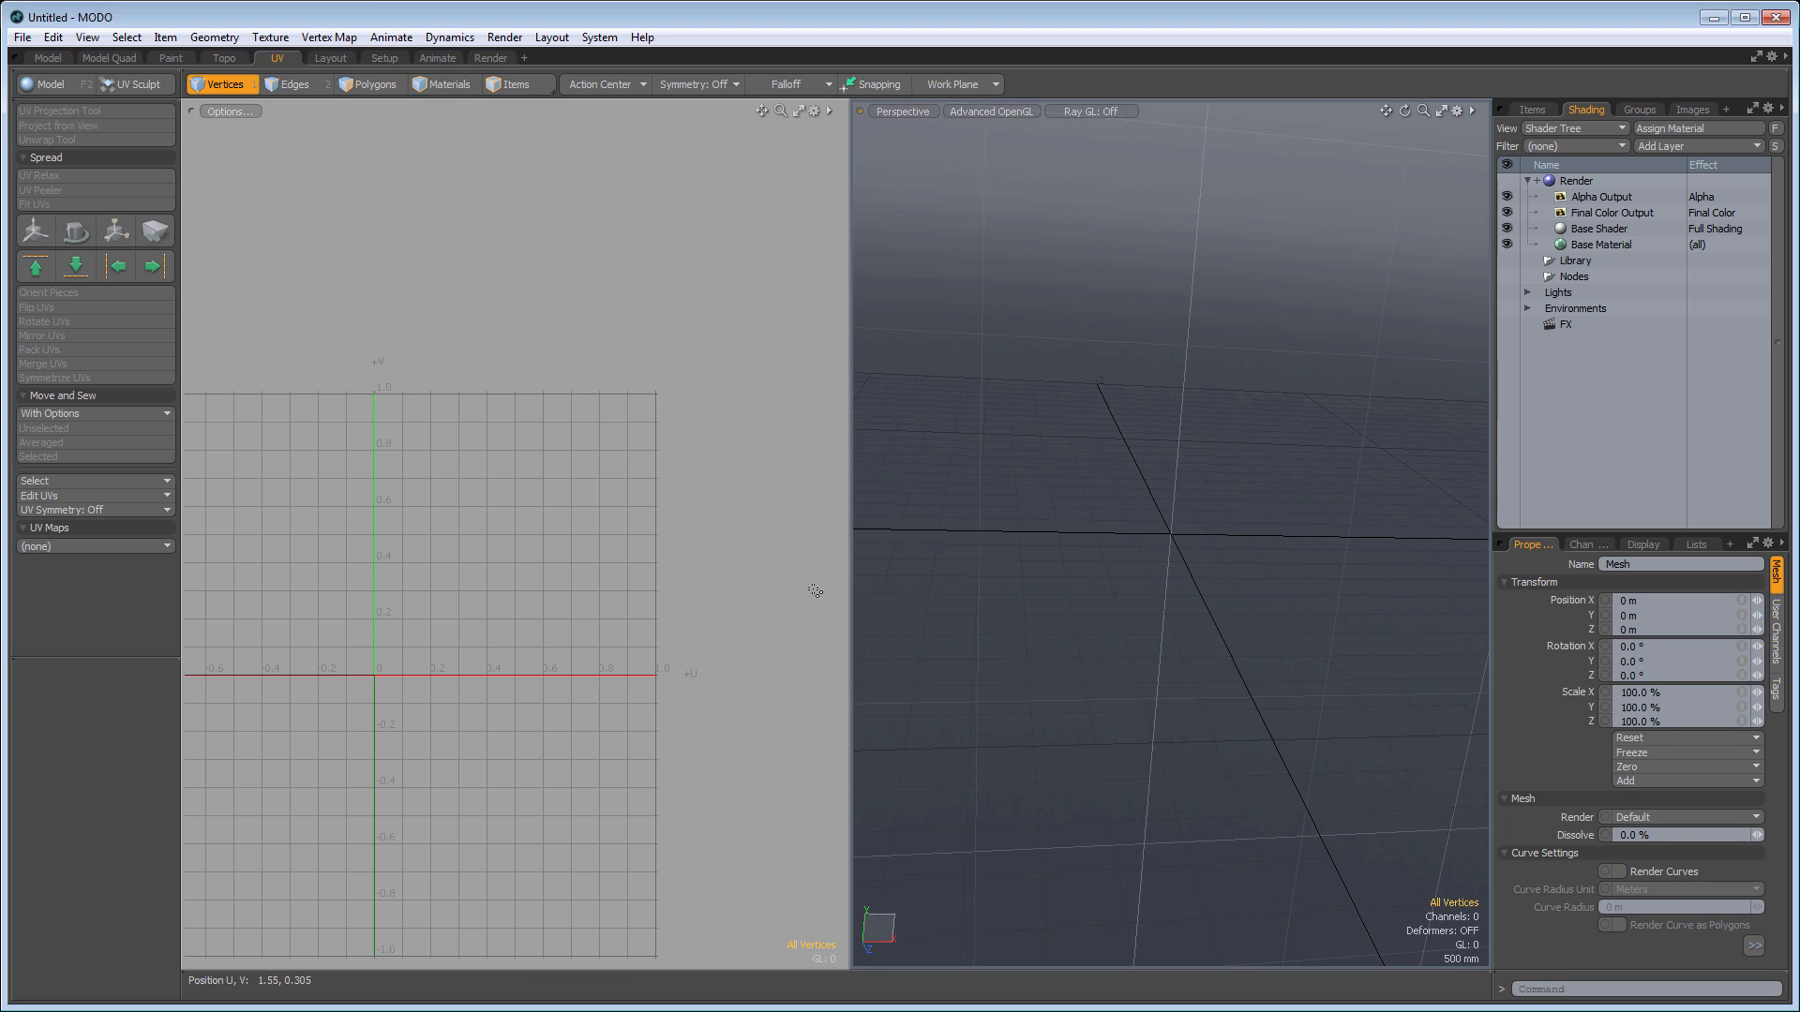
drag(850, 589, 947, 576)
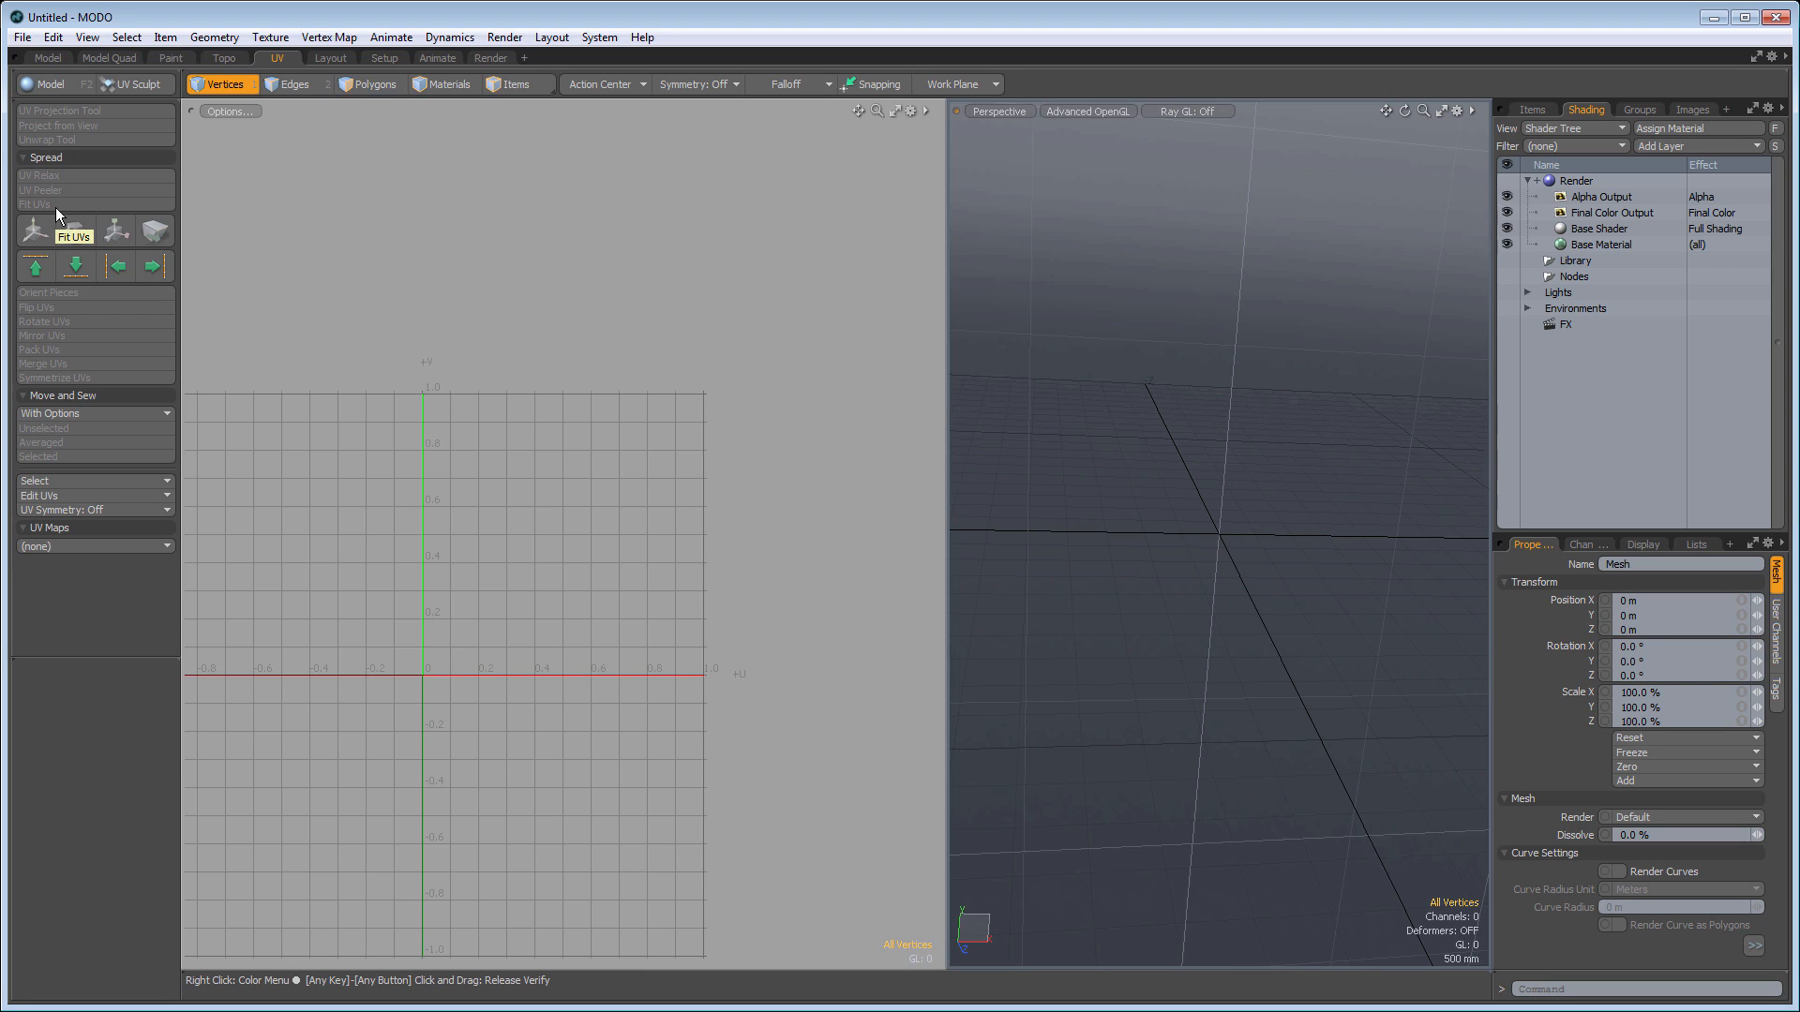
Switch to the Layout workspace, show its item list and select the Directional Light
click(333, 58)
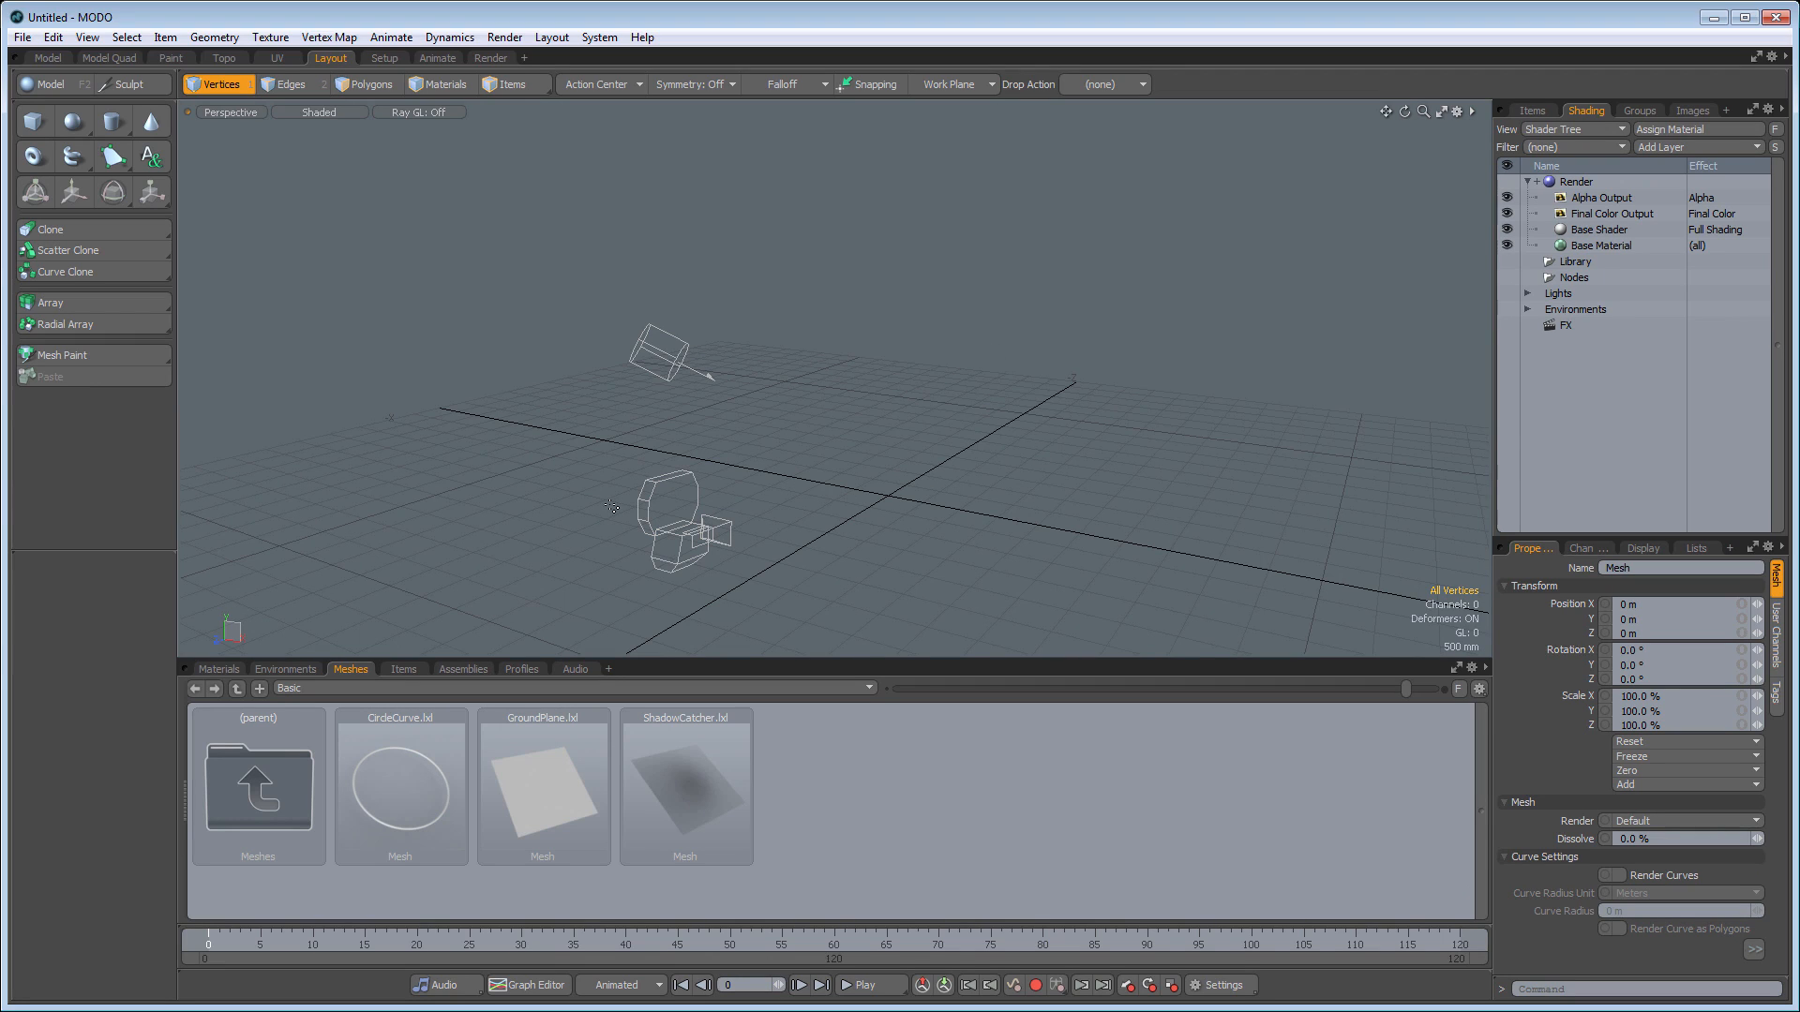
click(1531, 113)
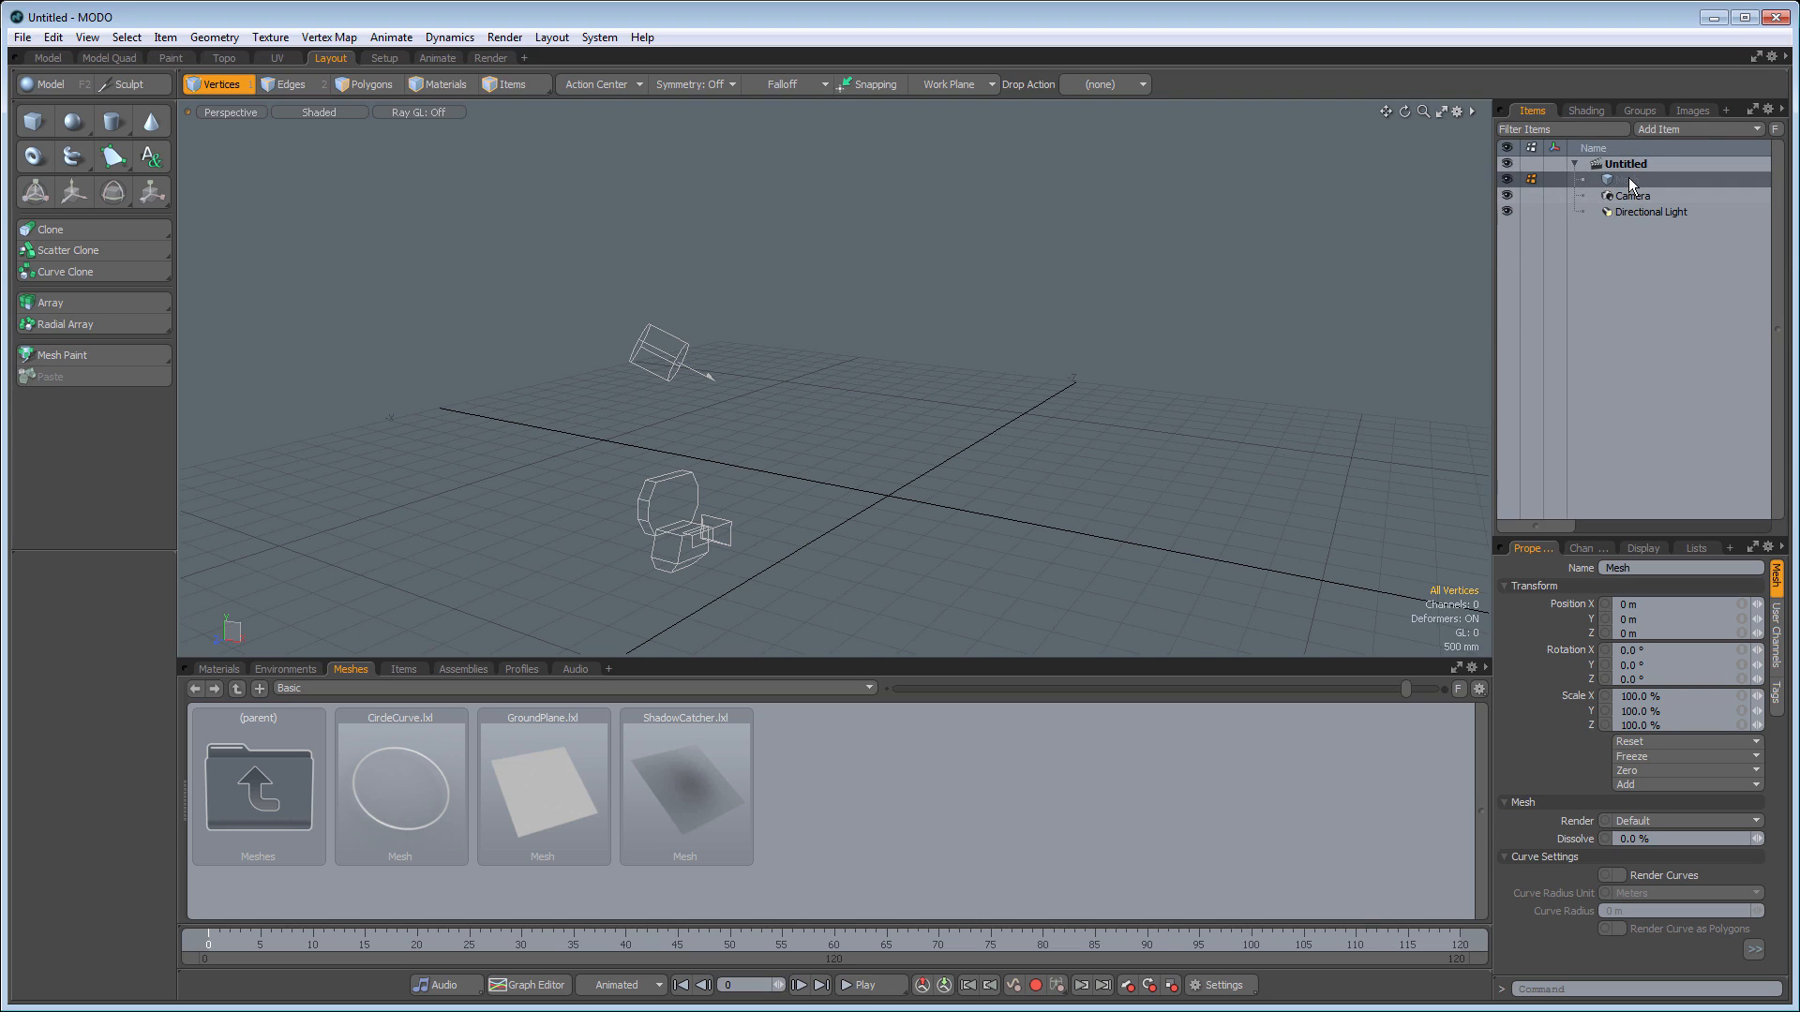
click(1648, 212)
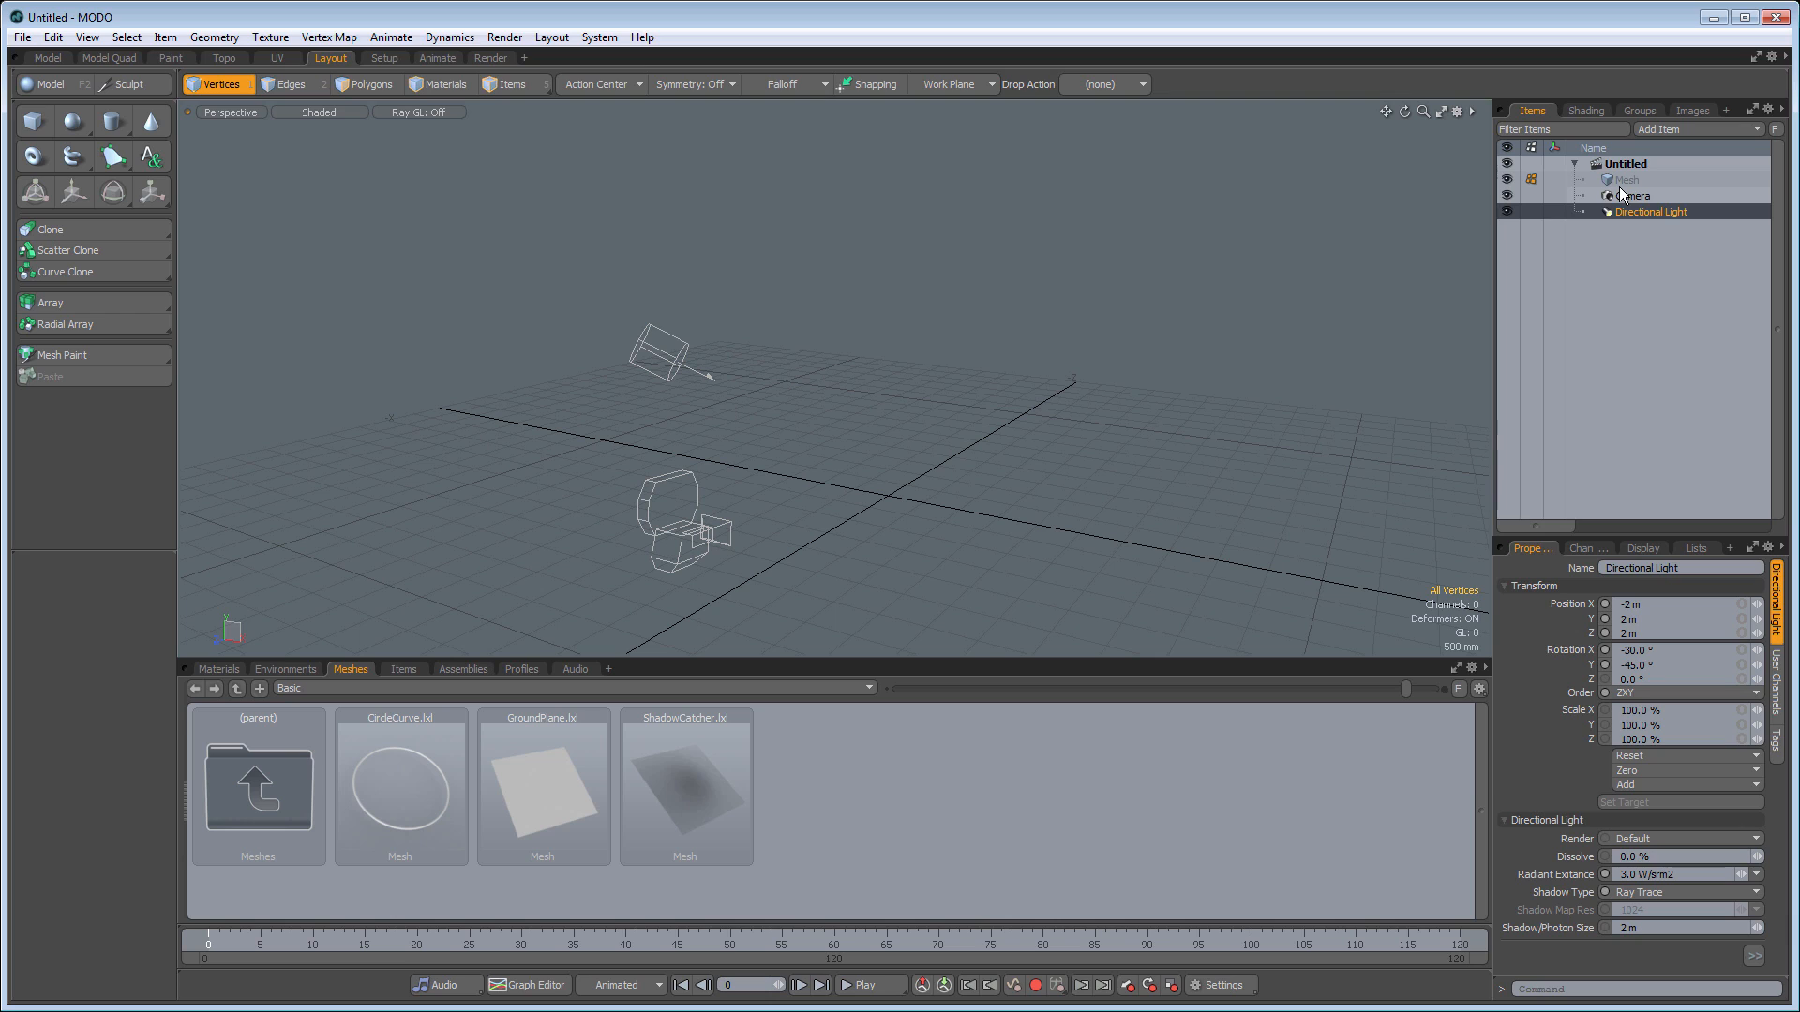
Turn on Show Lights and Show Cameras in the Model layout's viewport visibility options
click(39, 60)
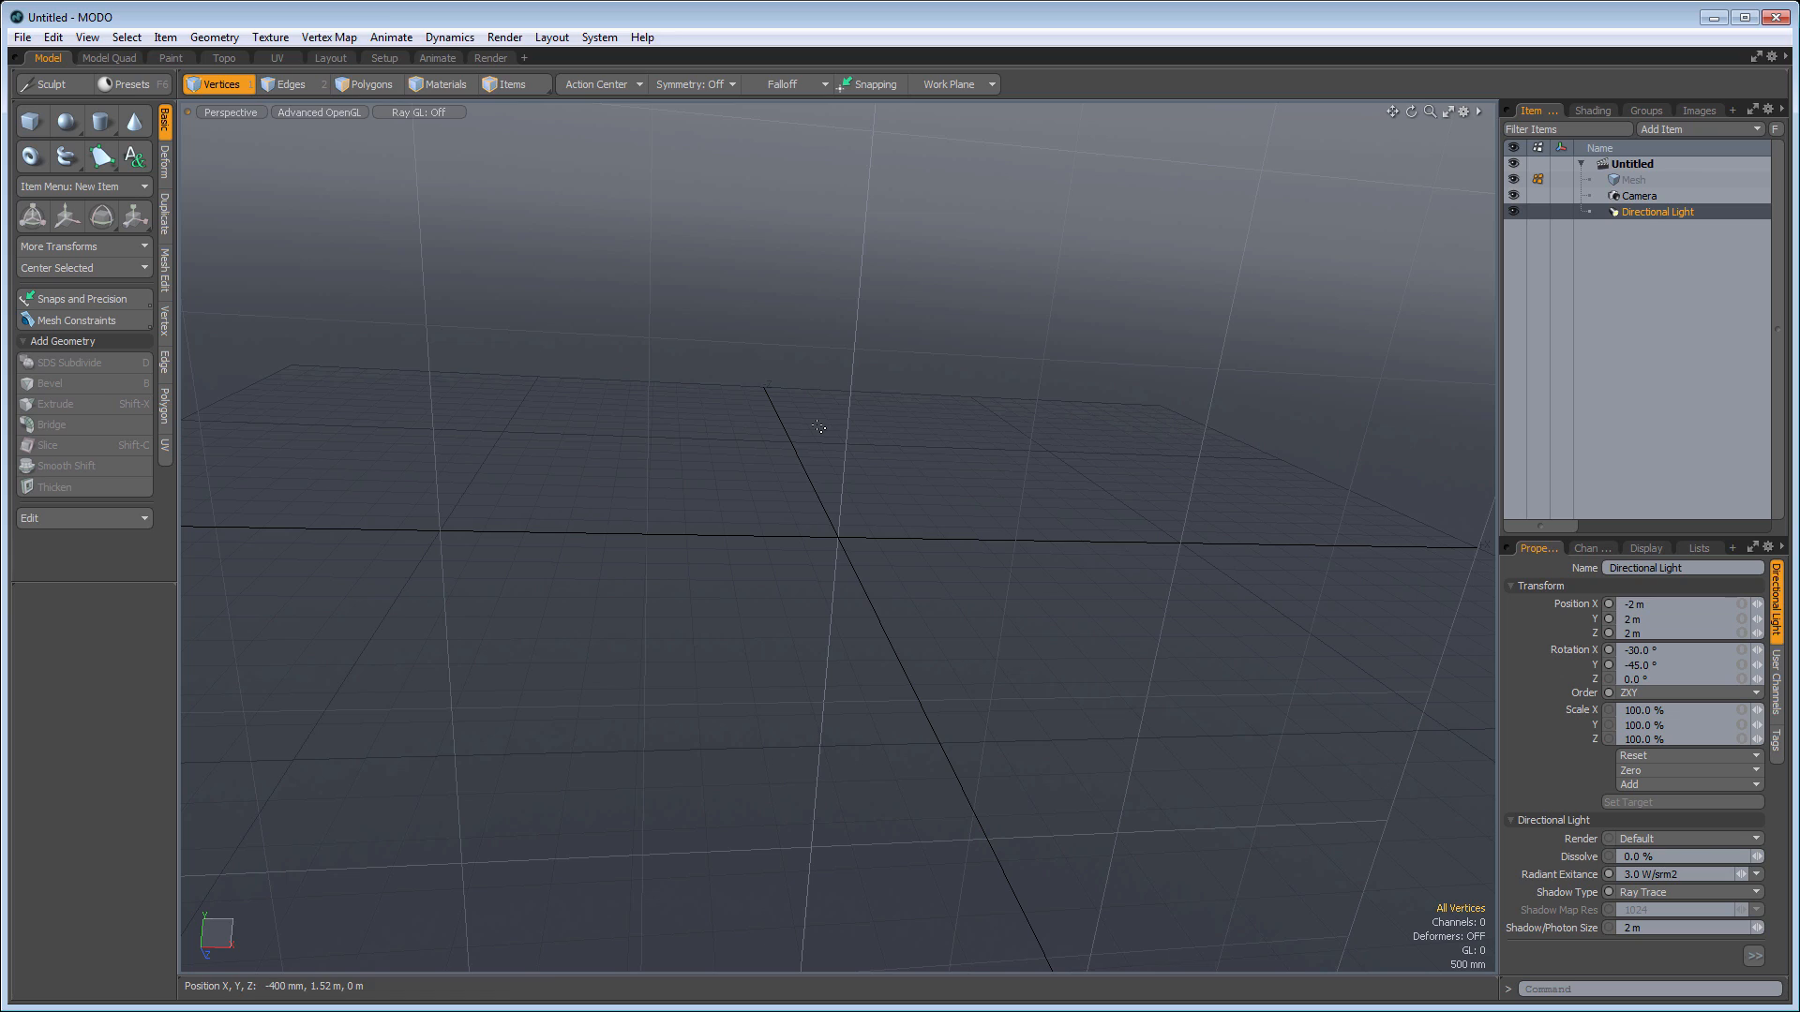
key(o)
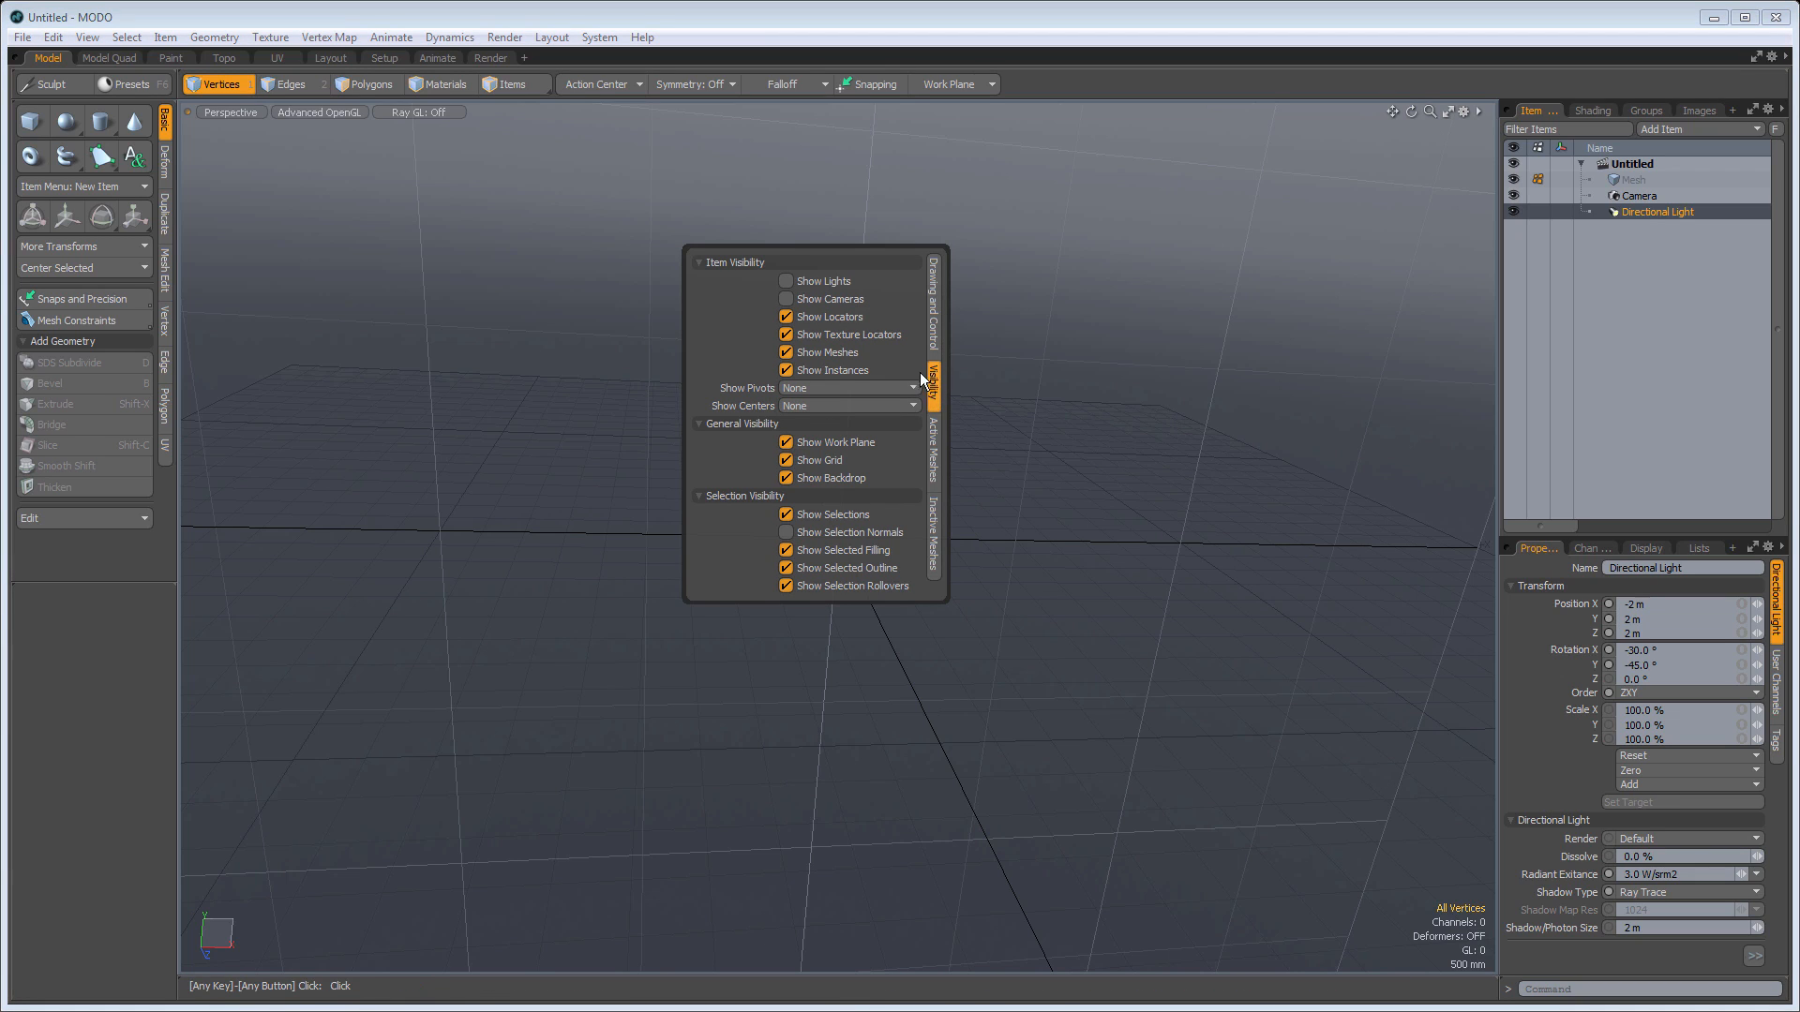
click(787, 281)
click(787, 298)
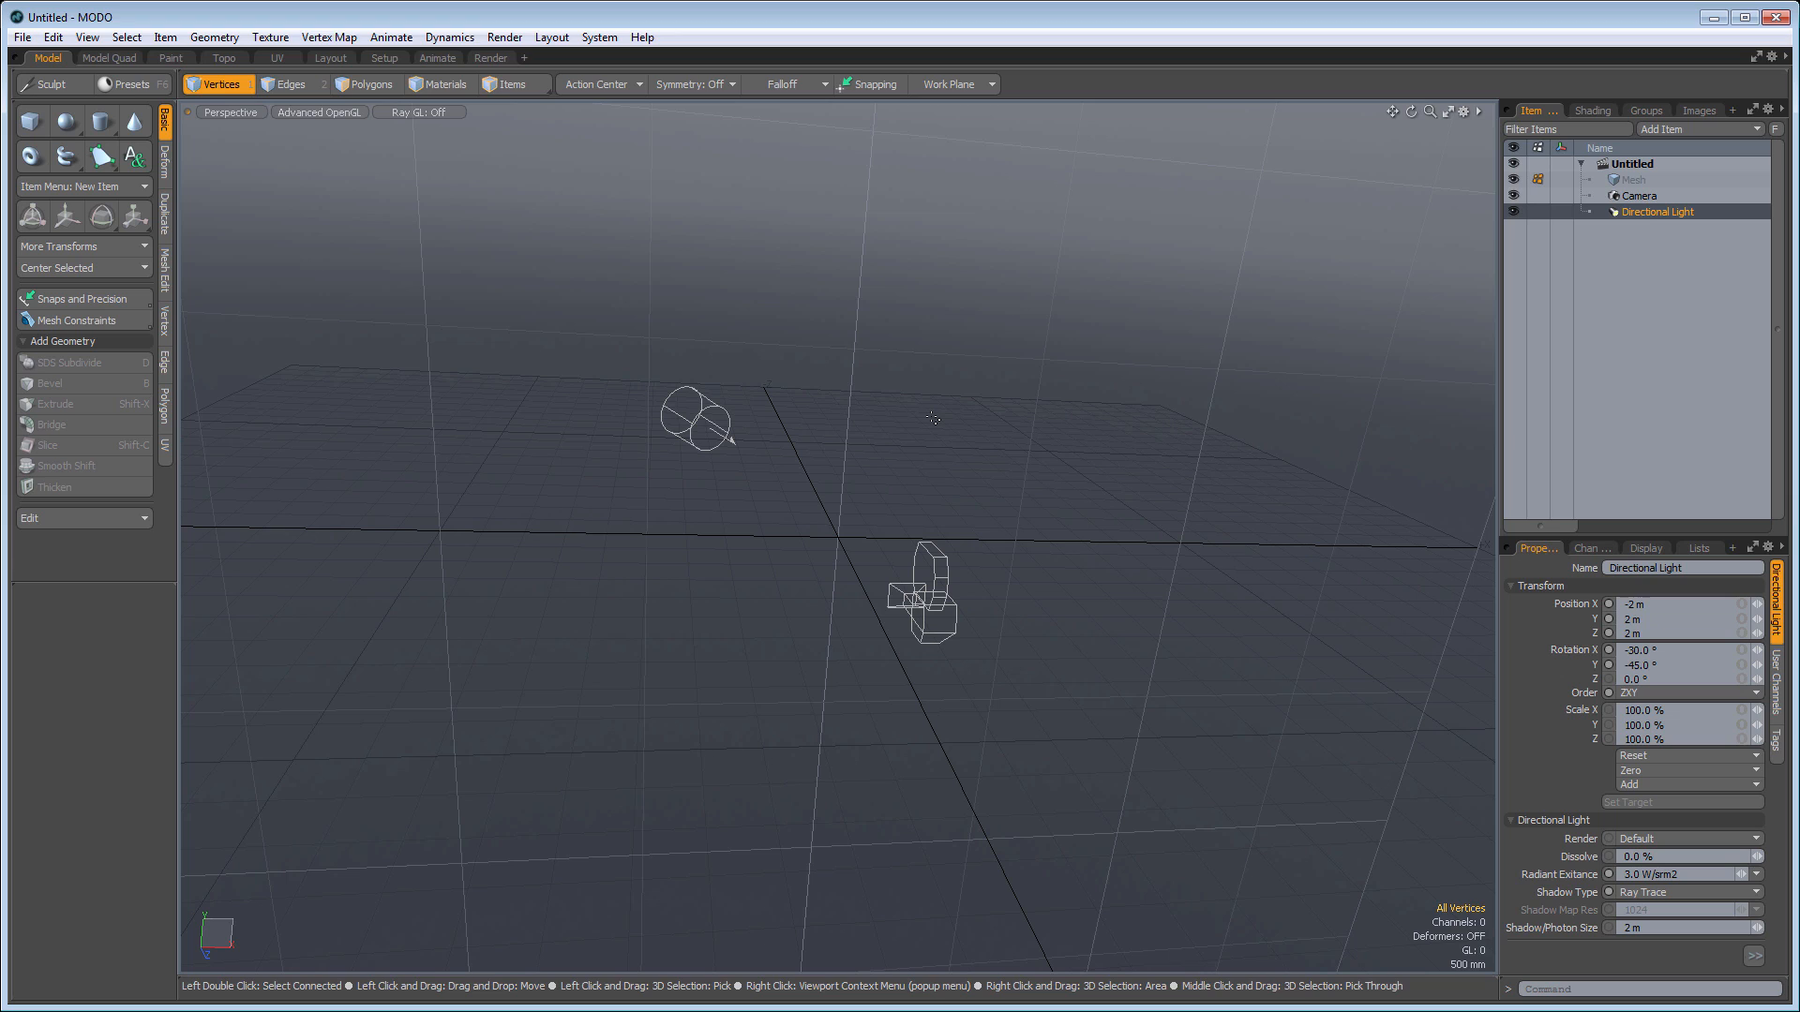
Check the Topo layout's viewport and examine the Layout workspace's Materials, Environments, Meshes, Items and Assemblies presets
click(238, 60)
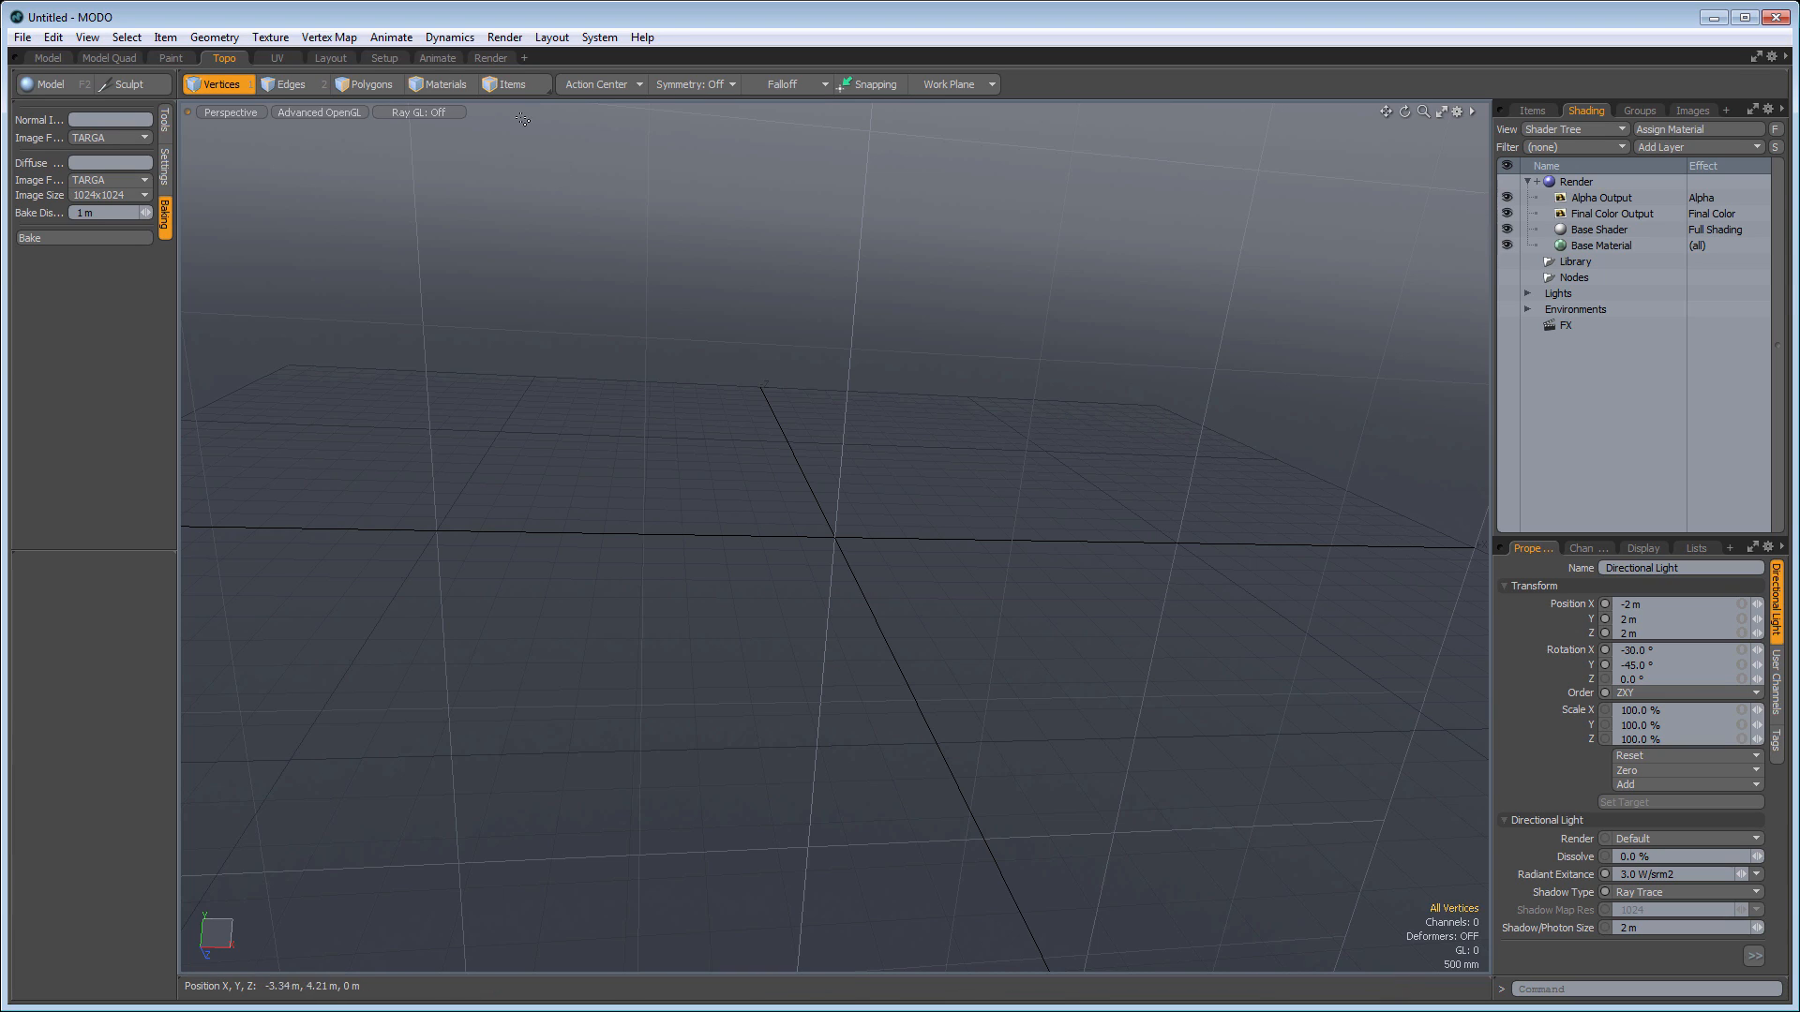
click(331, 58)
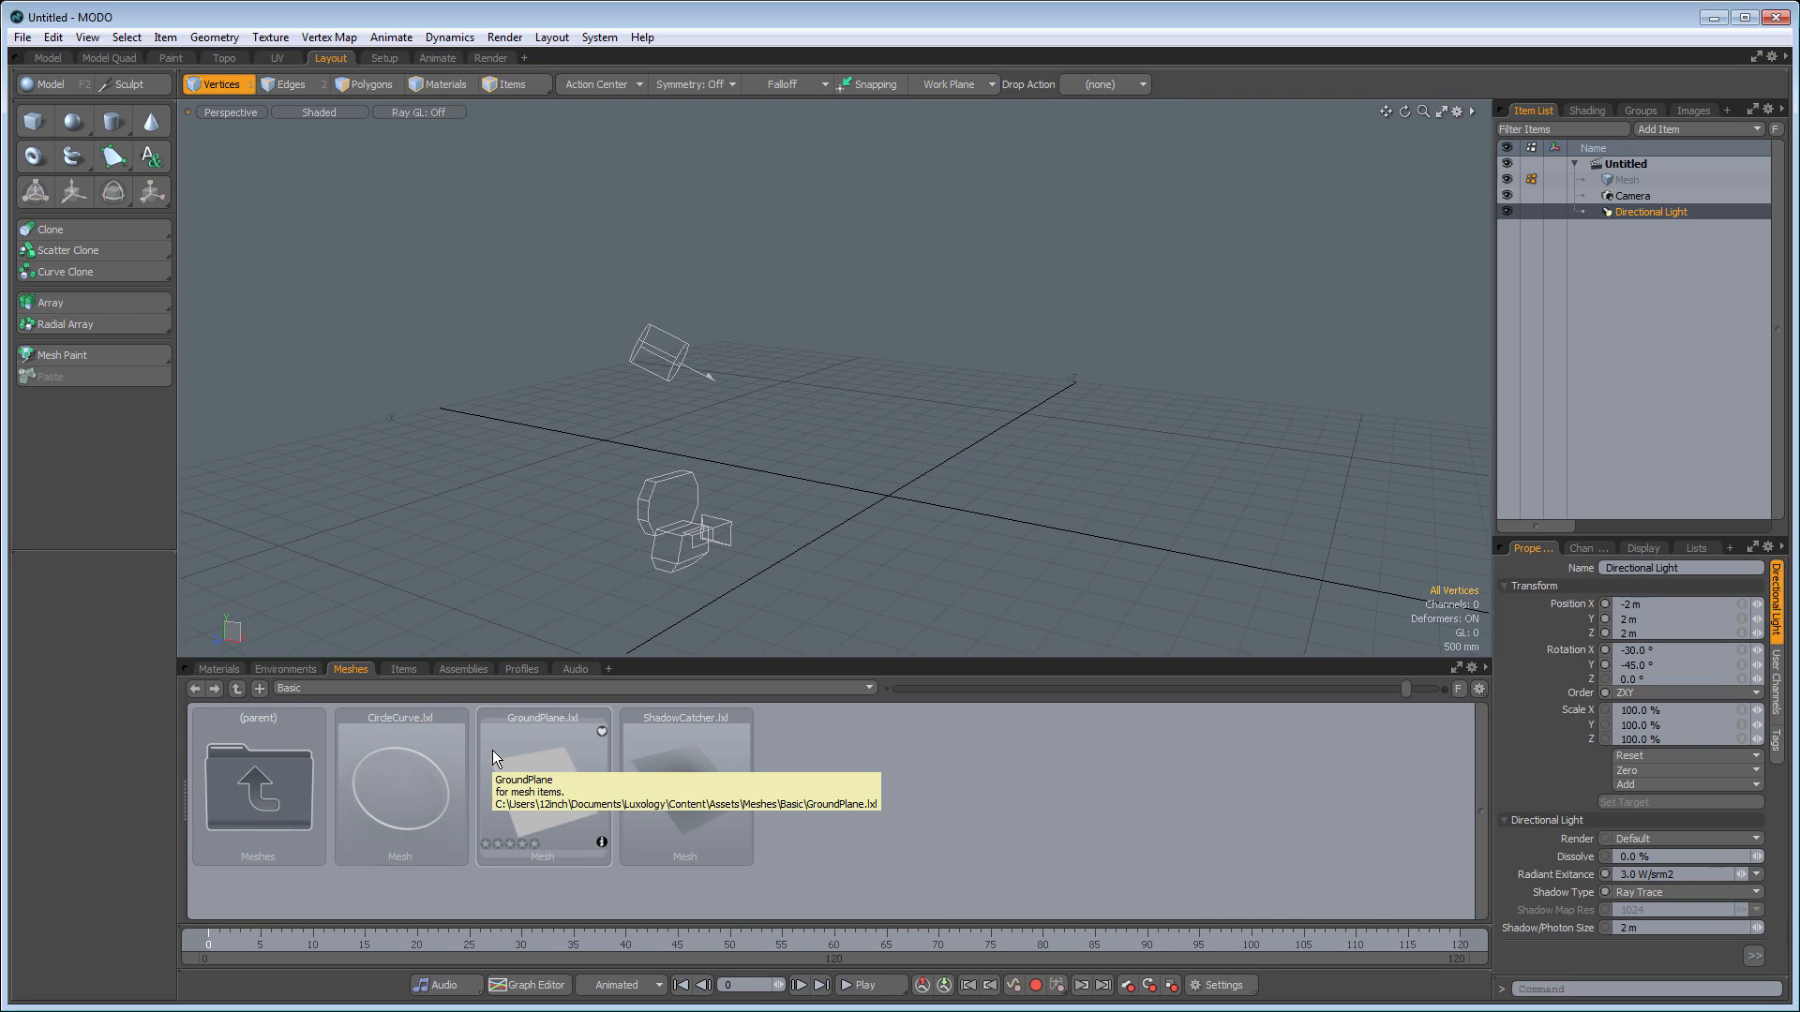
click(219, 669)
click(297, 671)
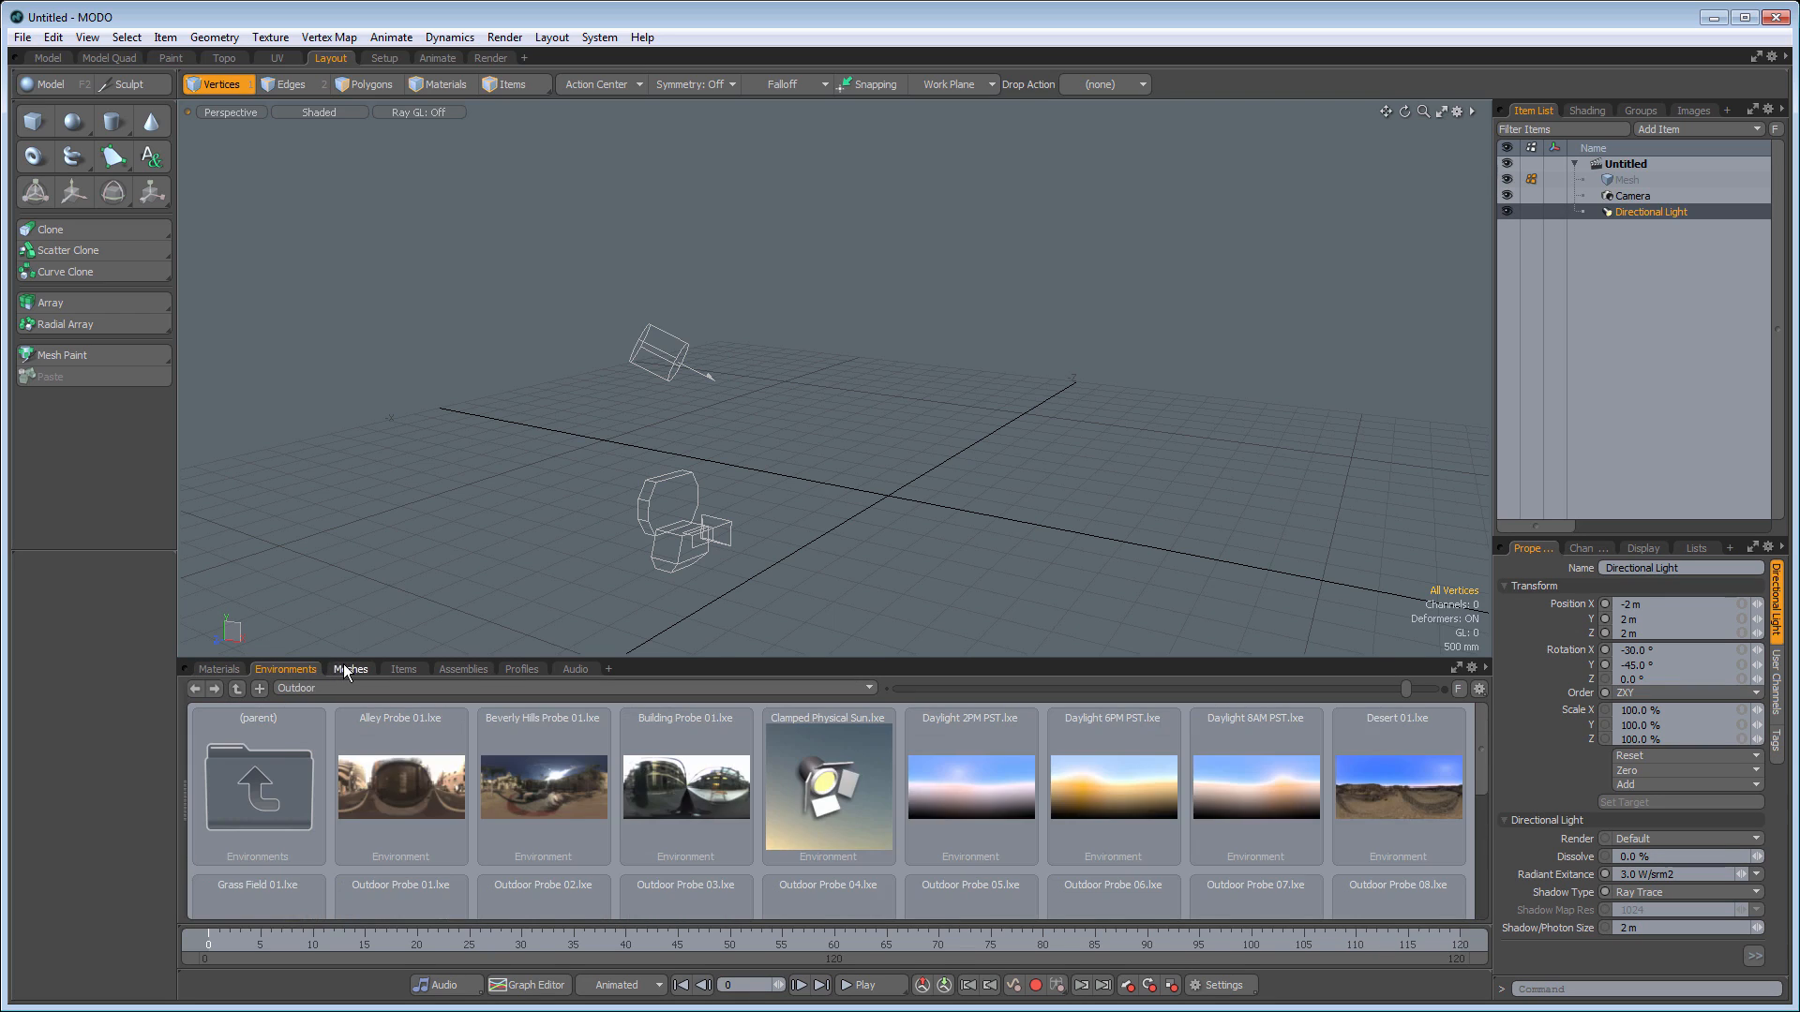
click(346, 667)
click(396, 668)
click(454, 668)
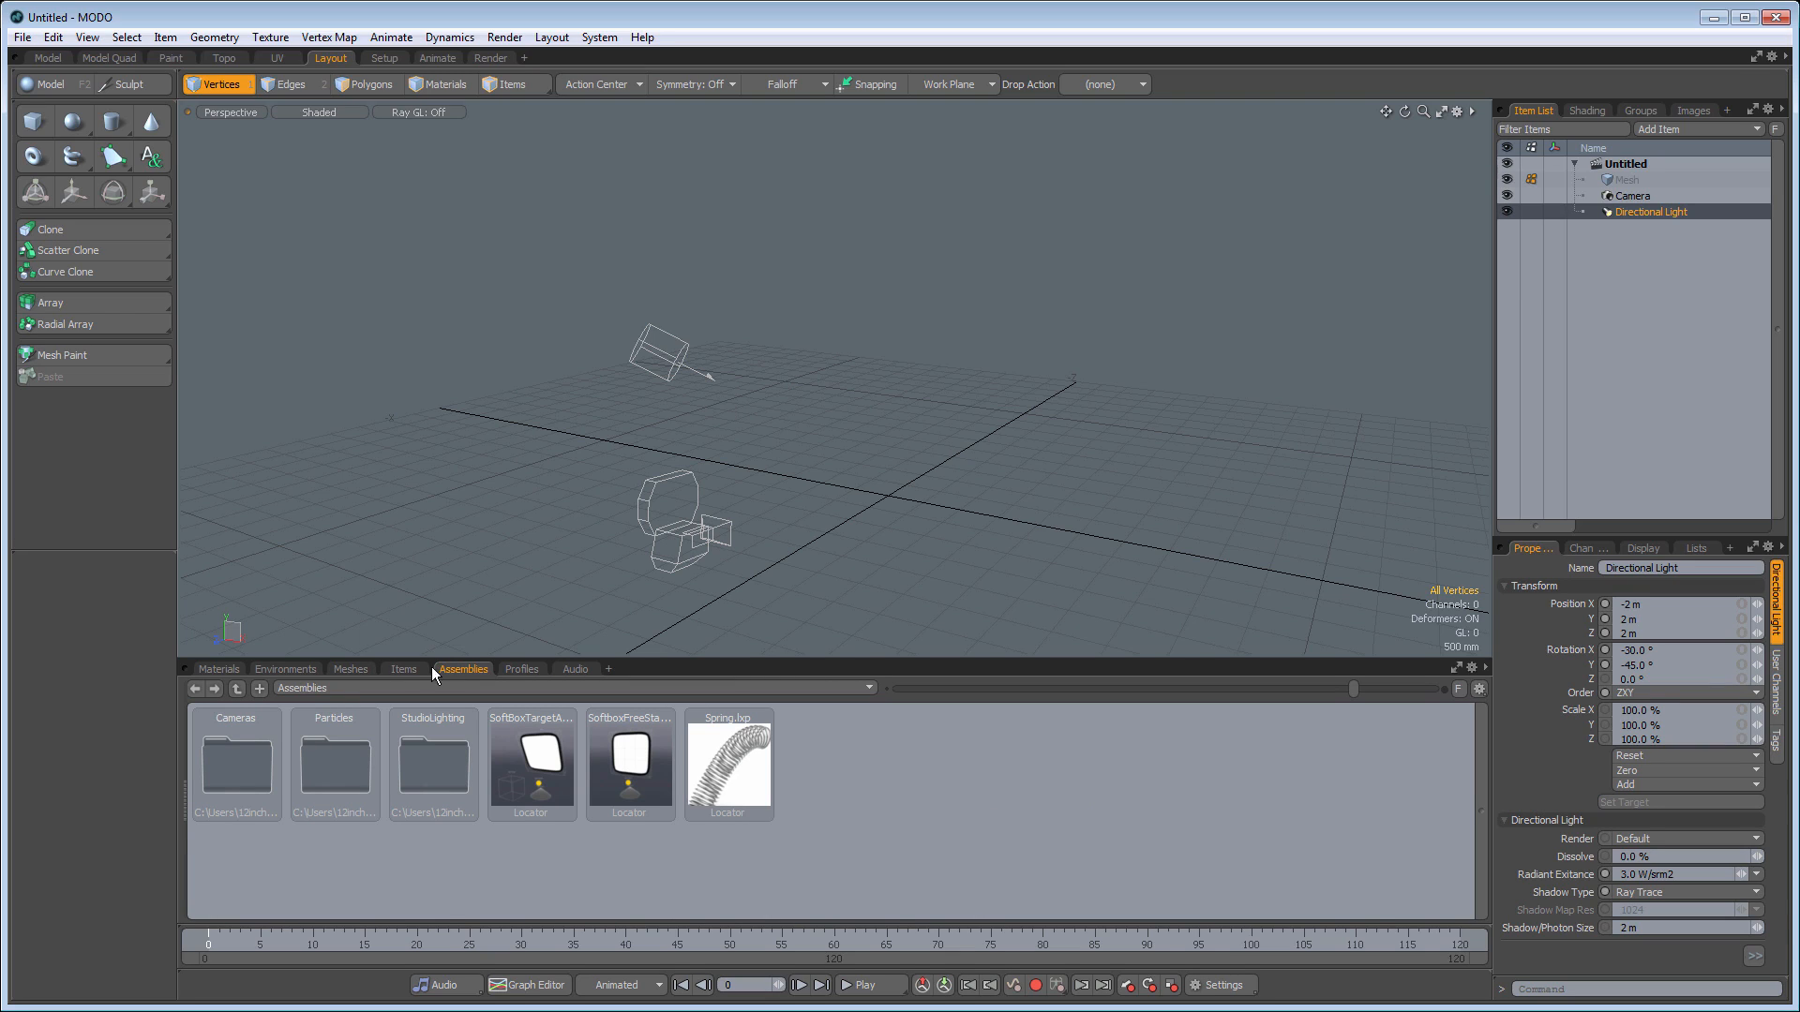
Open the Interior folder of the Meshes presets
click(358, 671)
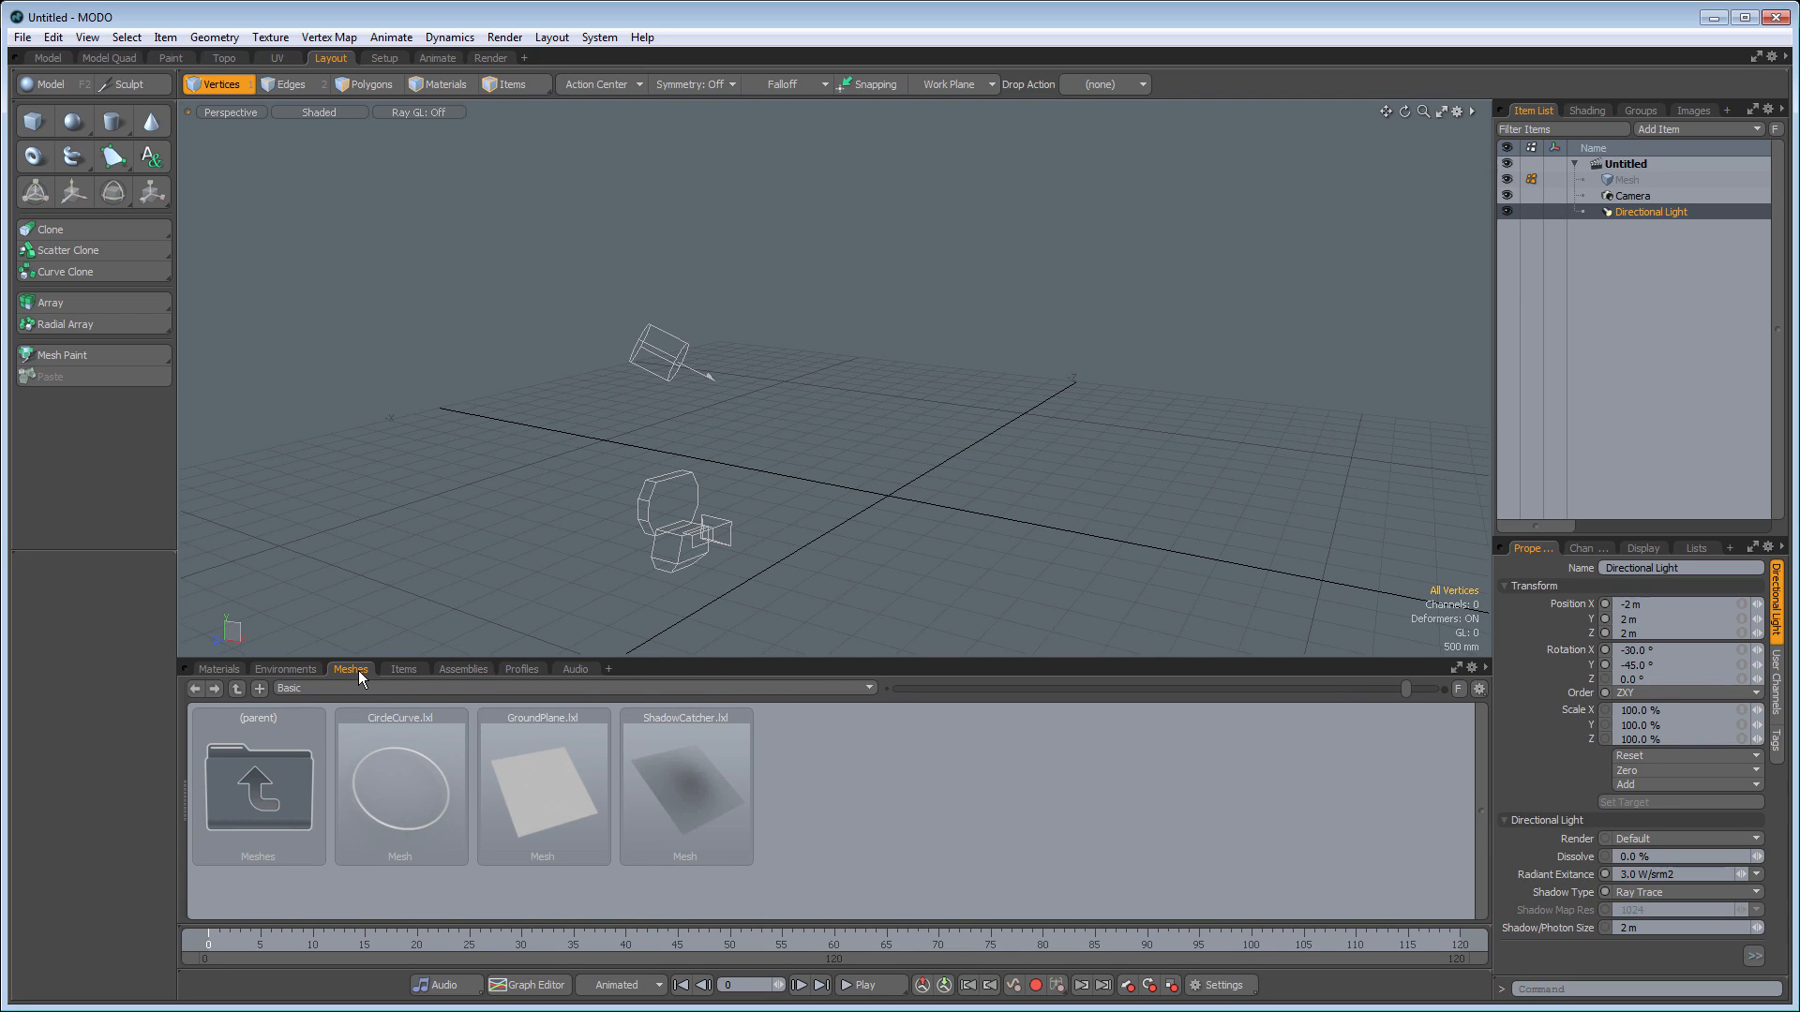
click(384, 685)
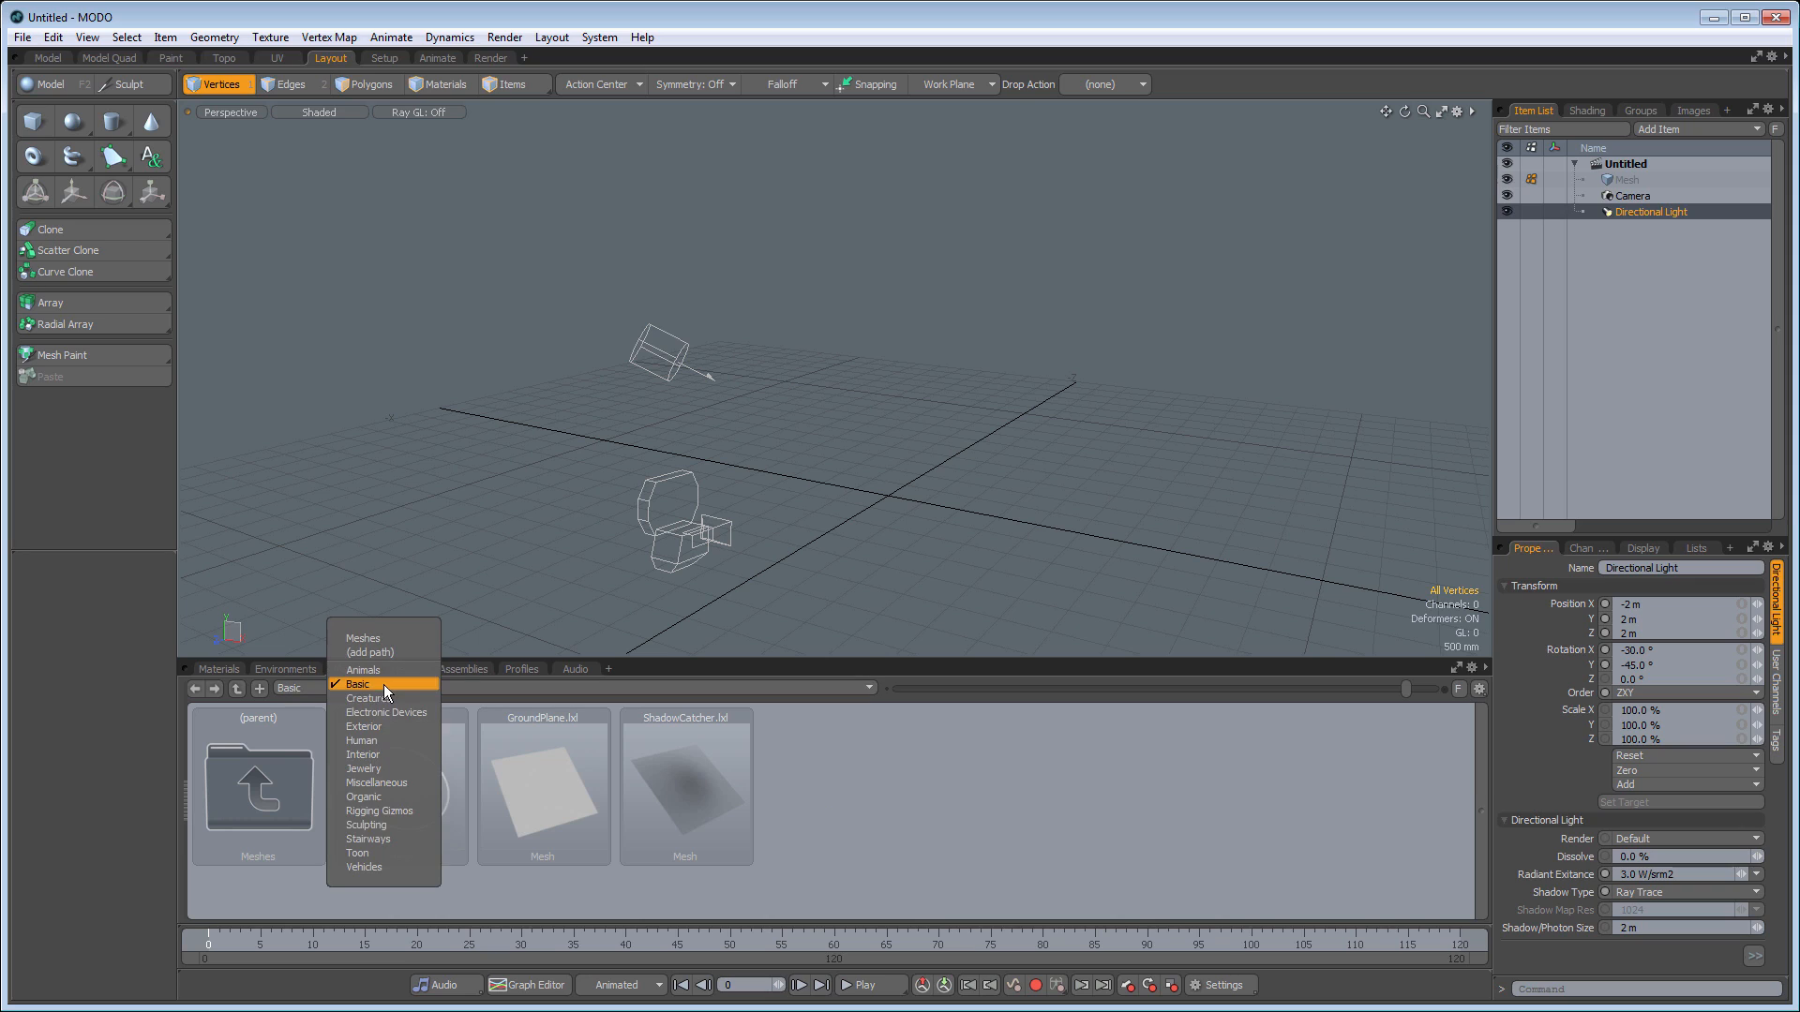
click(367, 755)
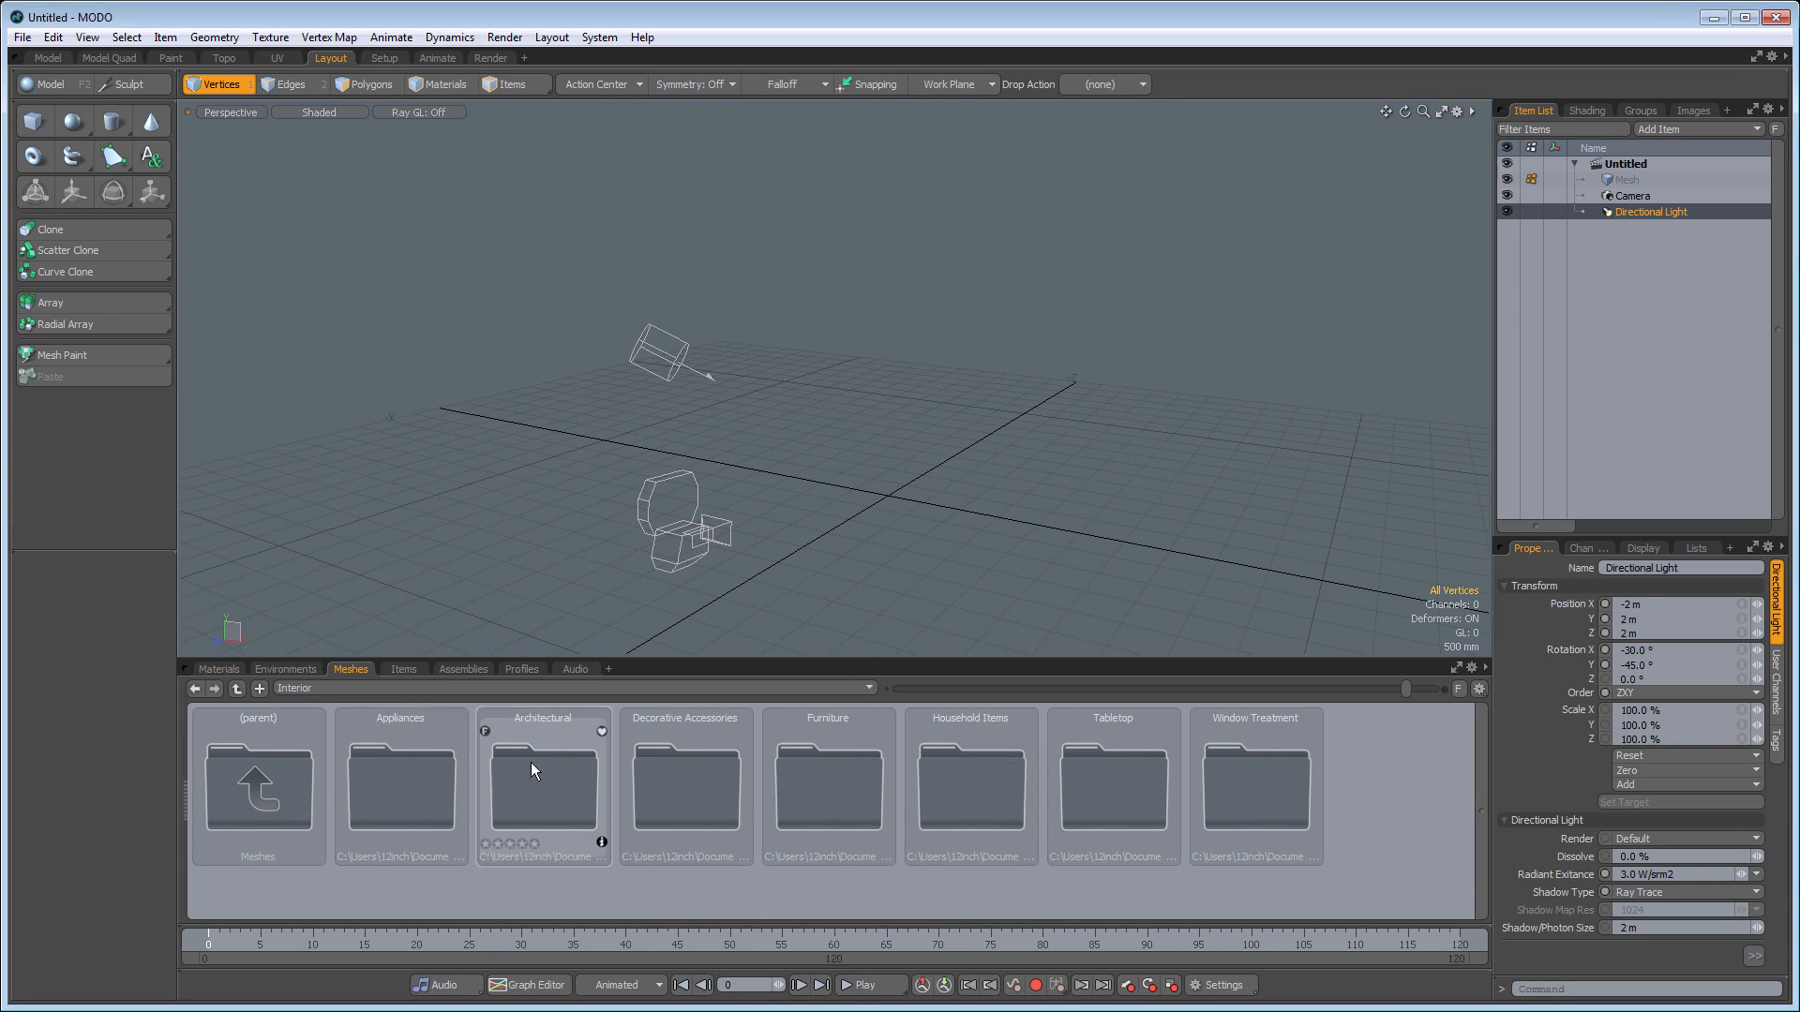
Add the Coffee Cup 01 mesh from the Tabletop presets to the scene and frame it in the viewport
click(1118, 774)
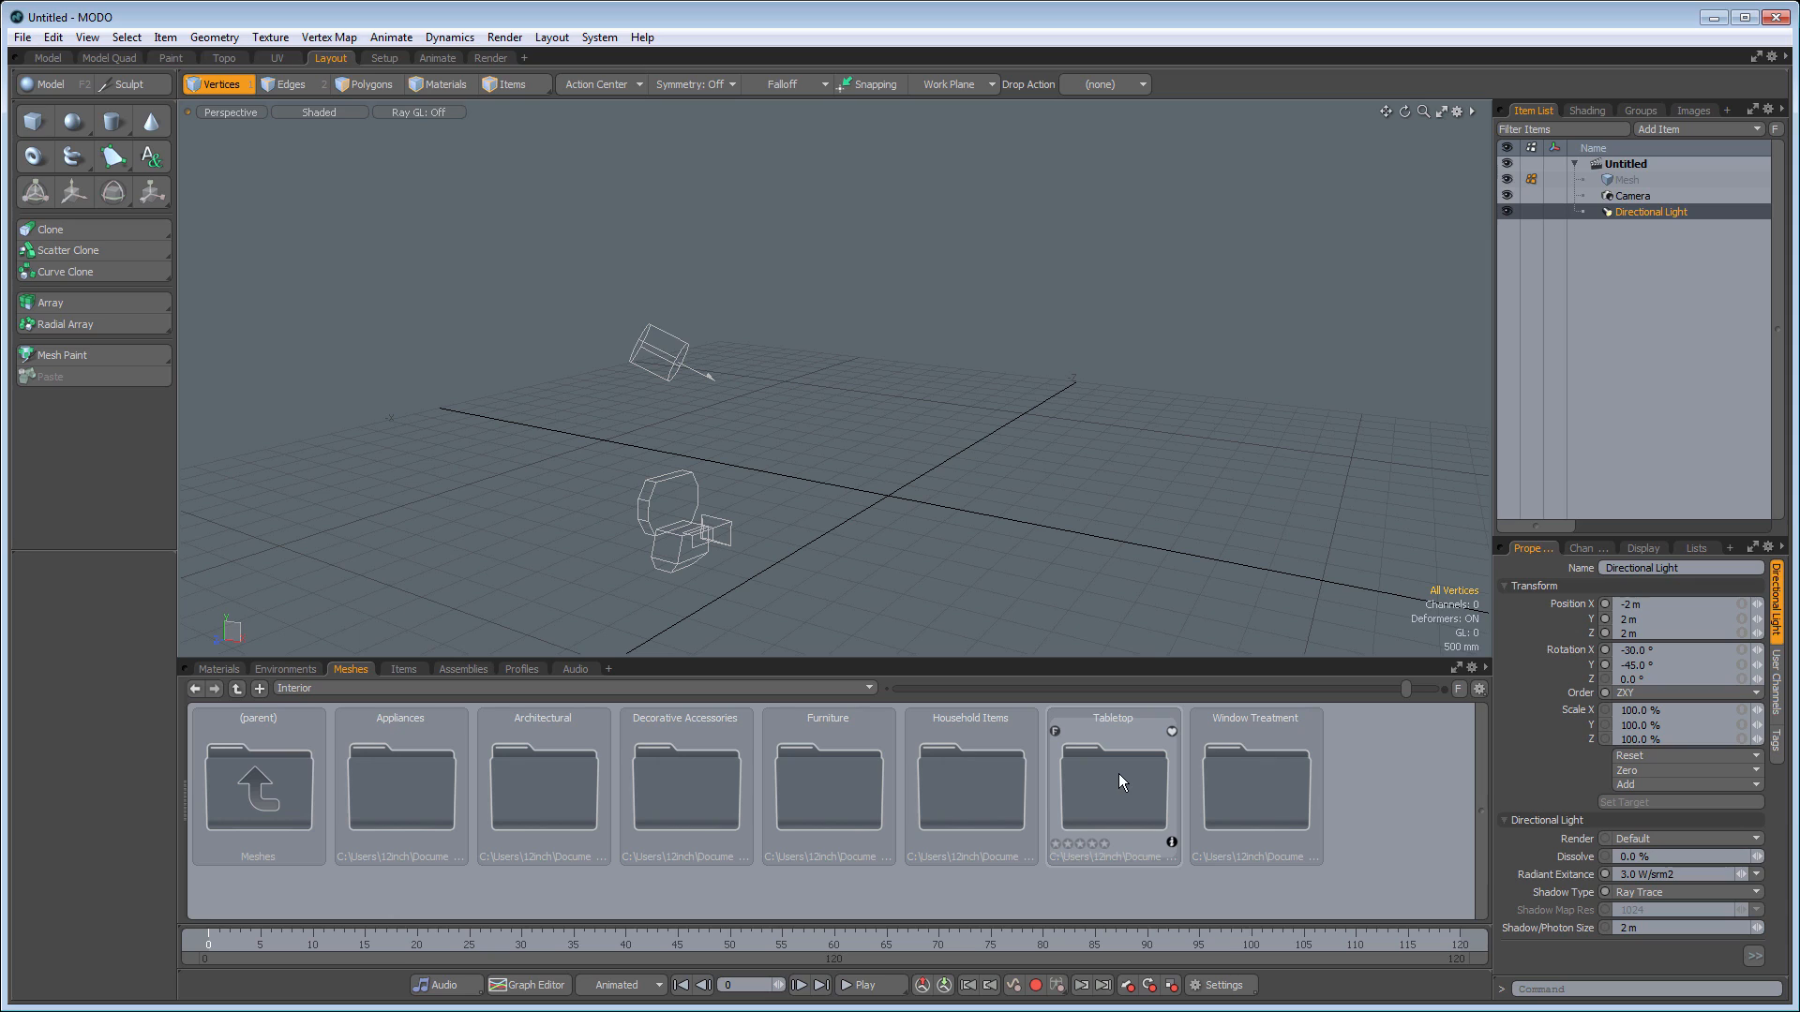
double_click(1118, 774)
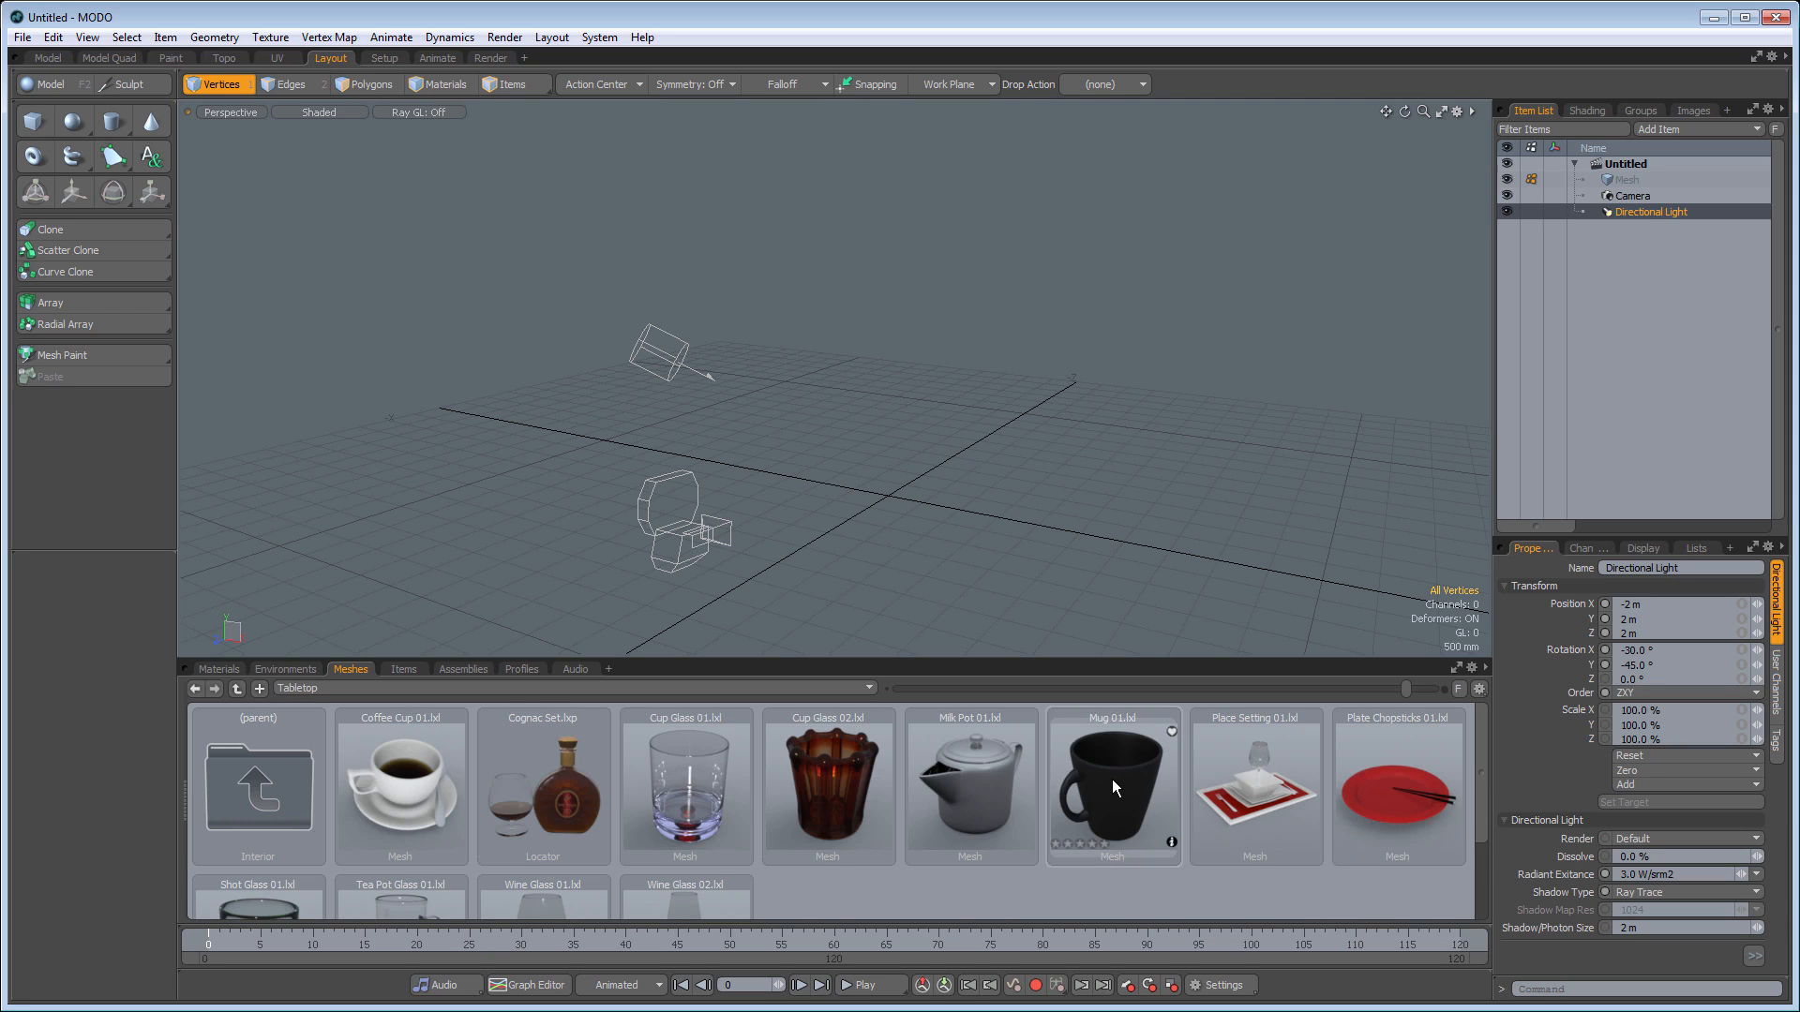
double_click(408, 769)
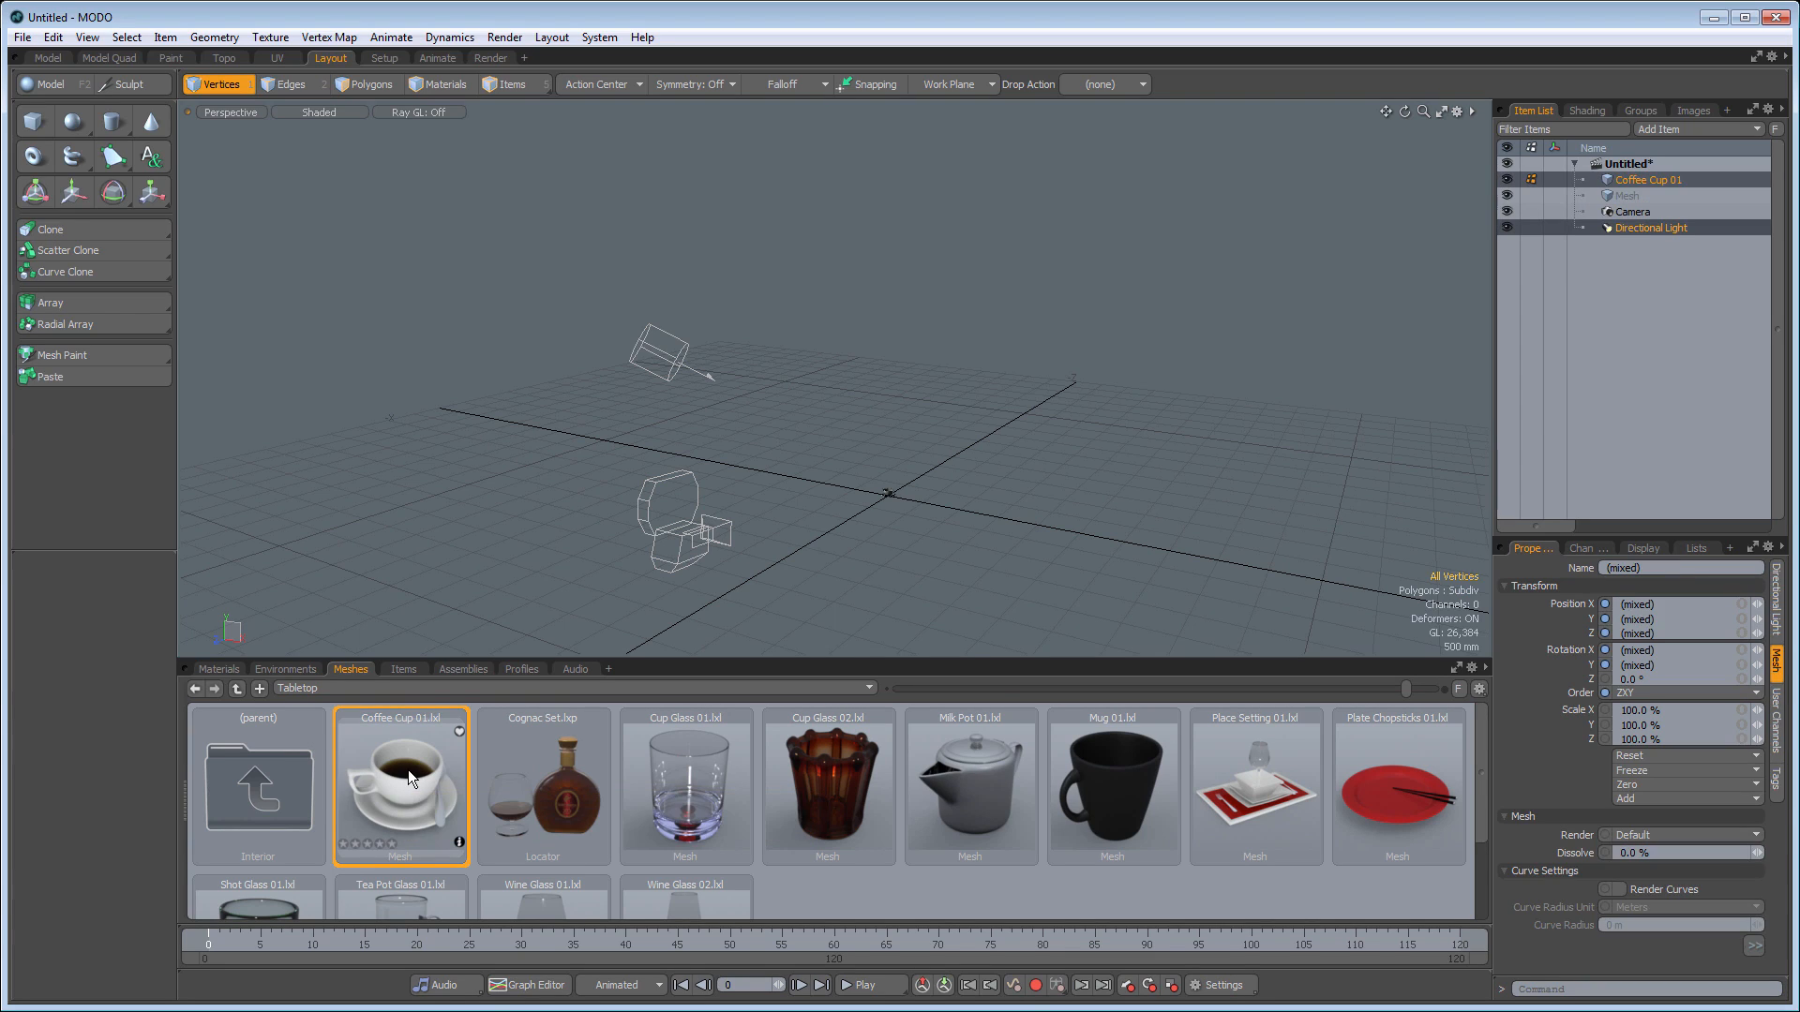
alt+drag(900, 499, 958, 463)
mouse_move(958, 463)
ctrl+alt+mouse_down()
mouse_move(1013, 437)
mouse_move(912, 486)
mouse_move(923, 463)
ctrl+alt+mouse_up()
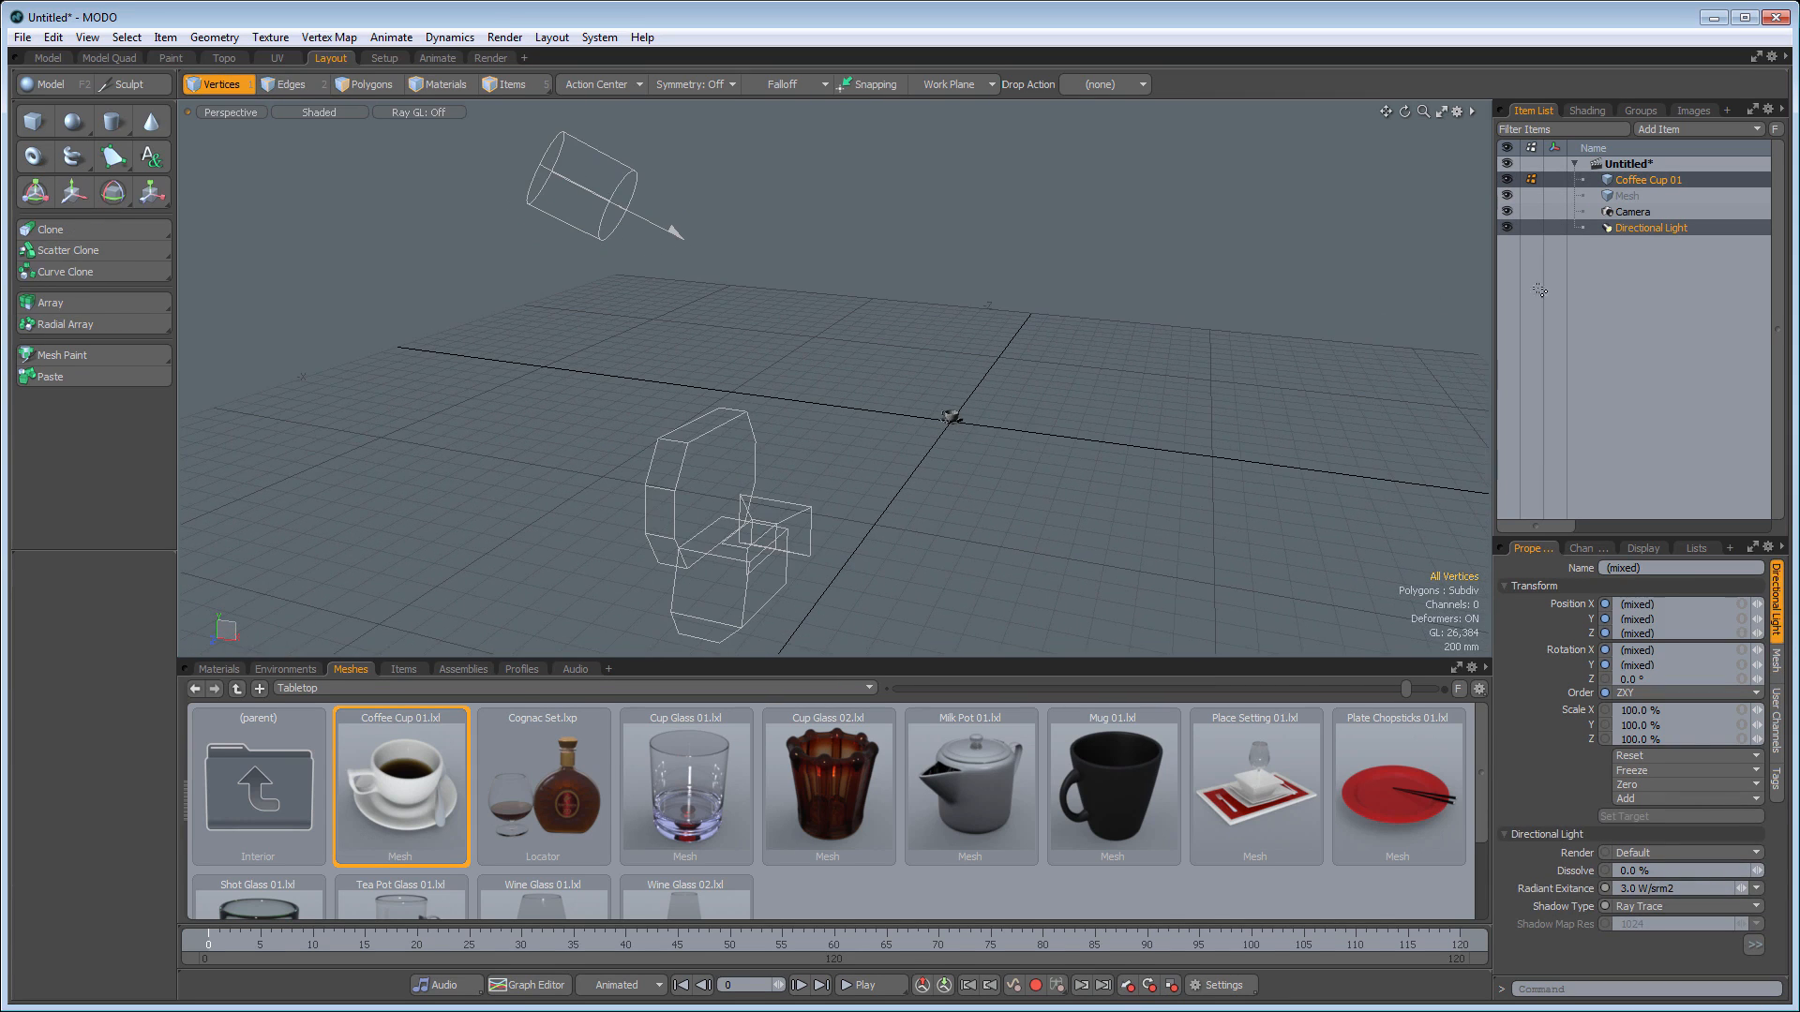
click(1640, 180)
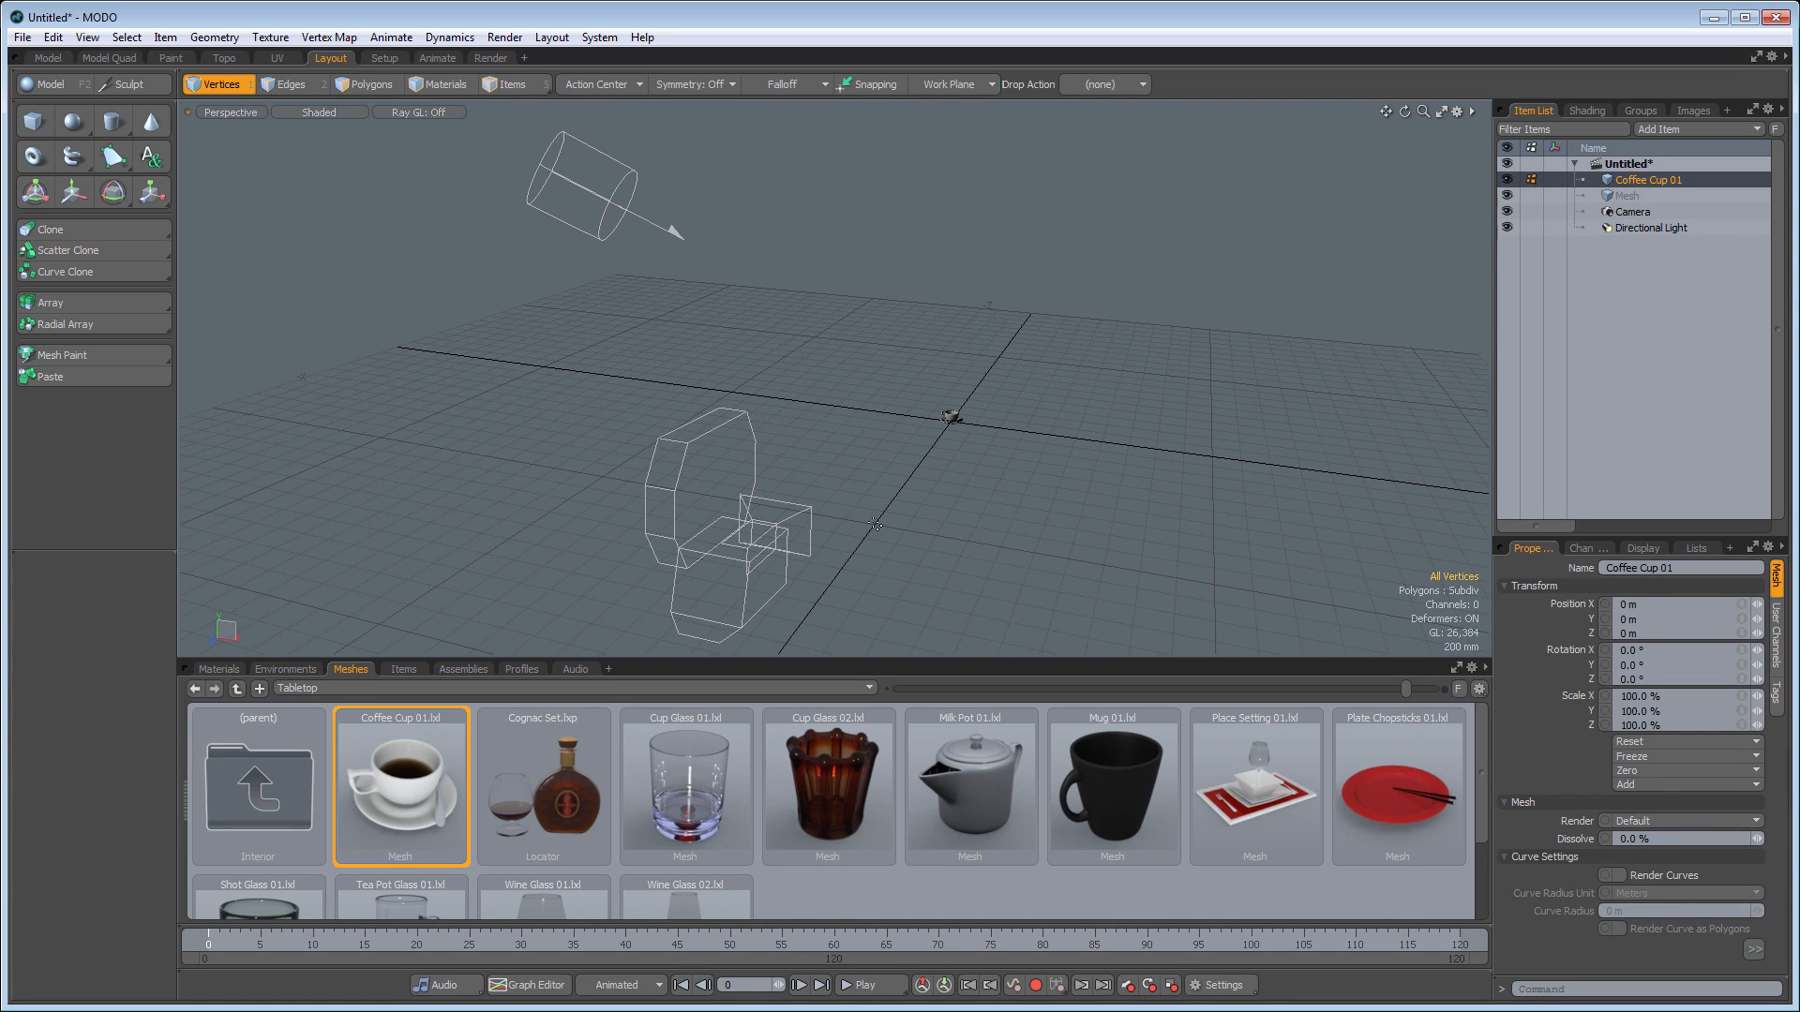
key(shift+a)
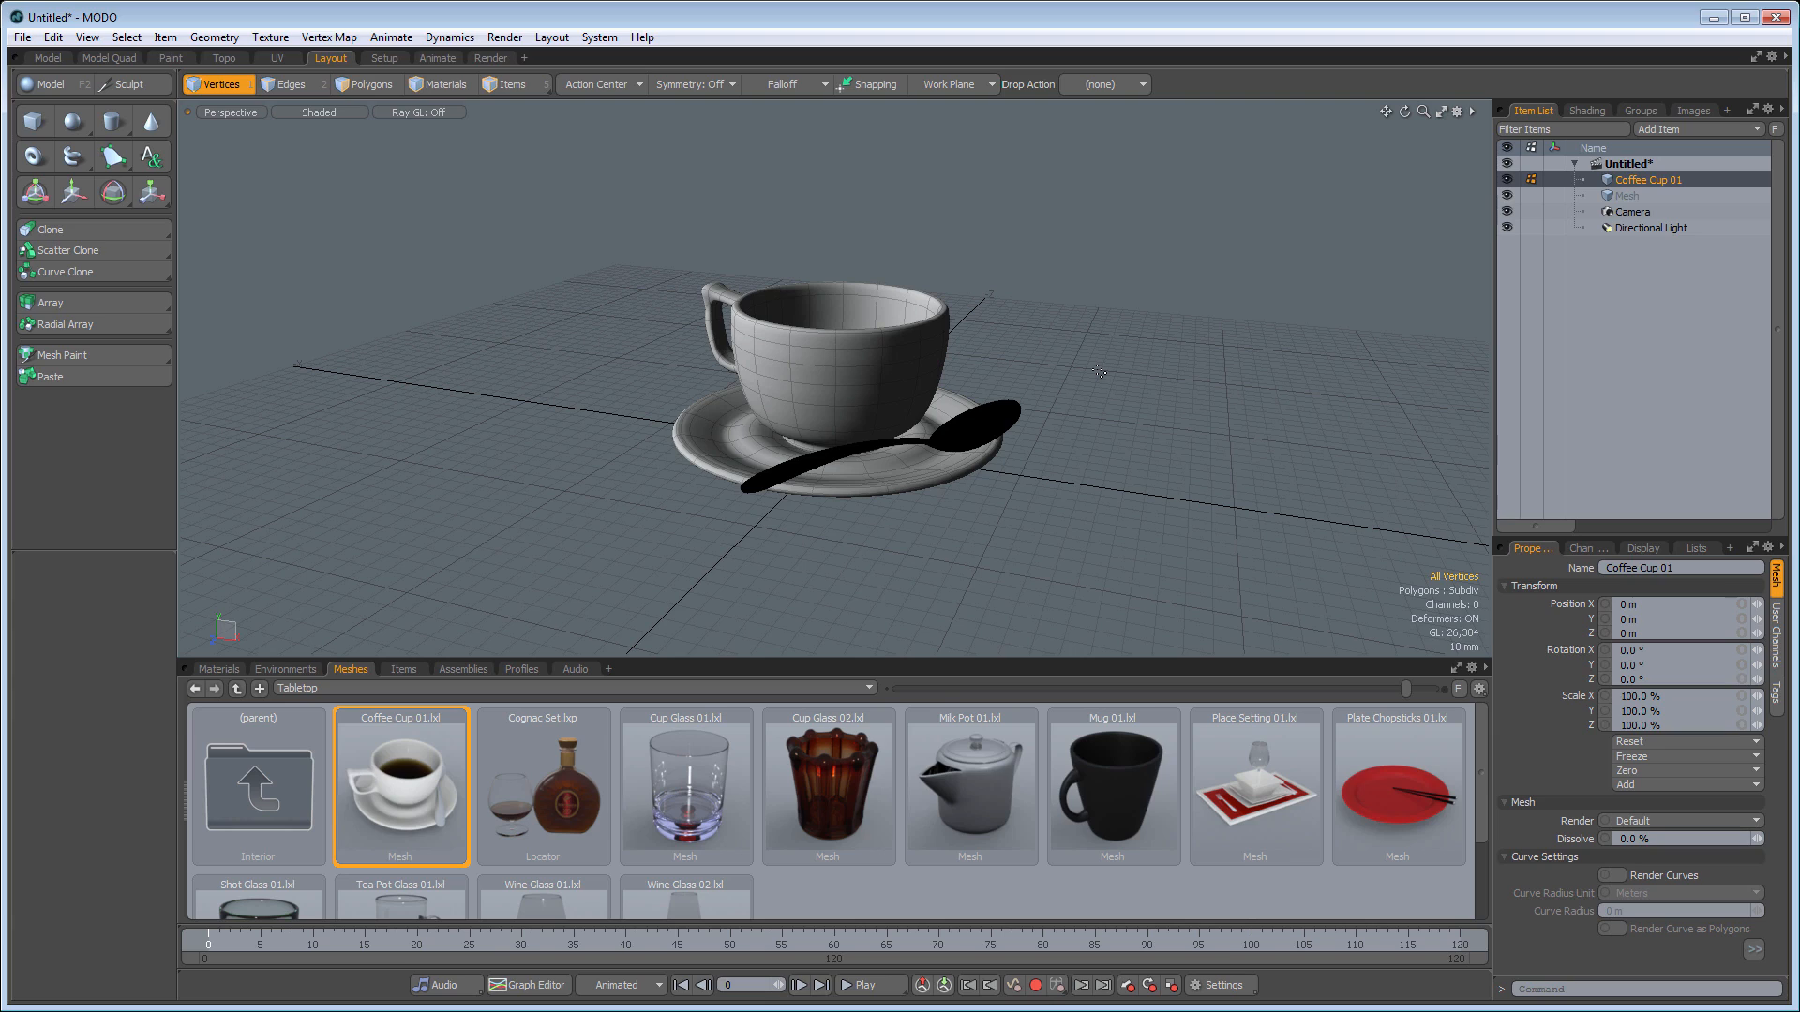
Place the Milk Pot 01 preset beside the cup at about X 206.5 mm, Y 64 mm, and frame both meshes
click(973, 772)
drag(1243, 385, 1269, 378)
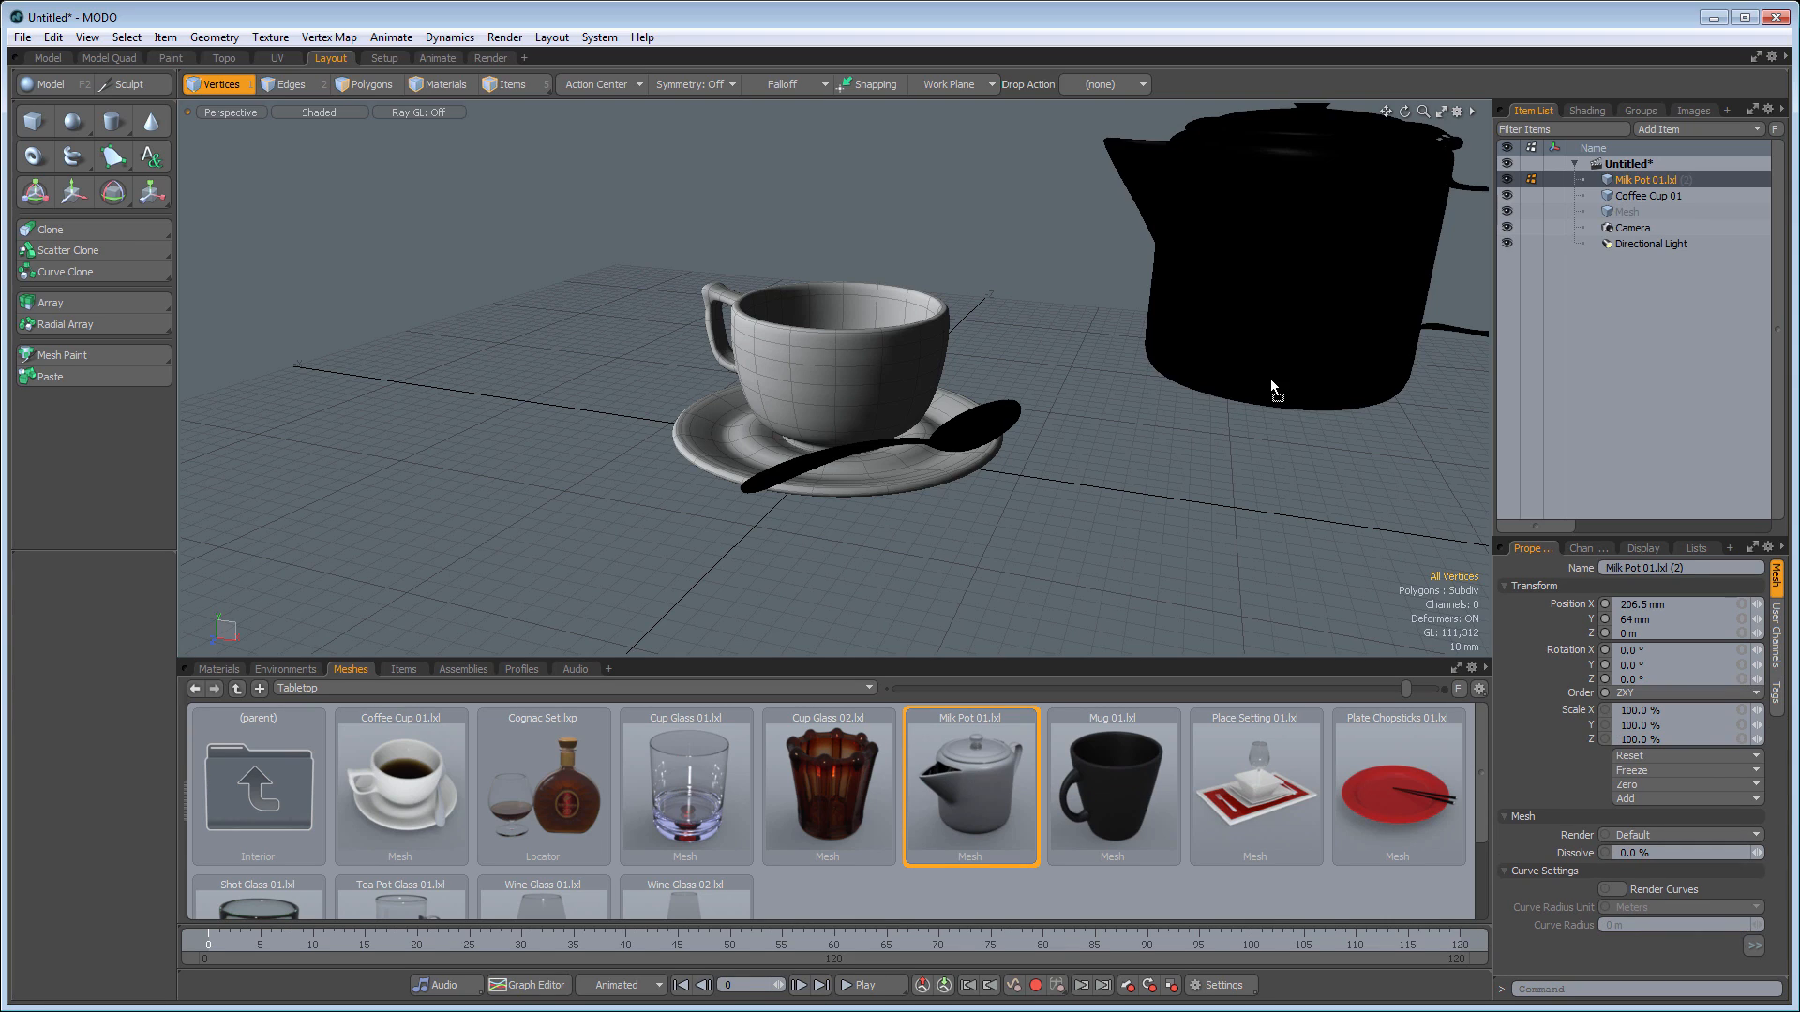
click(1642, 195)
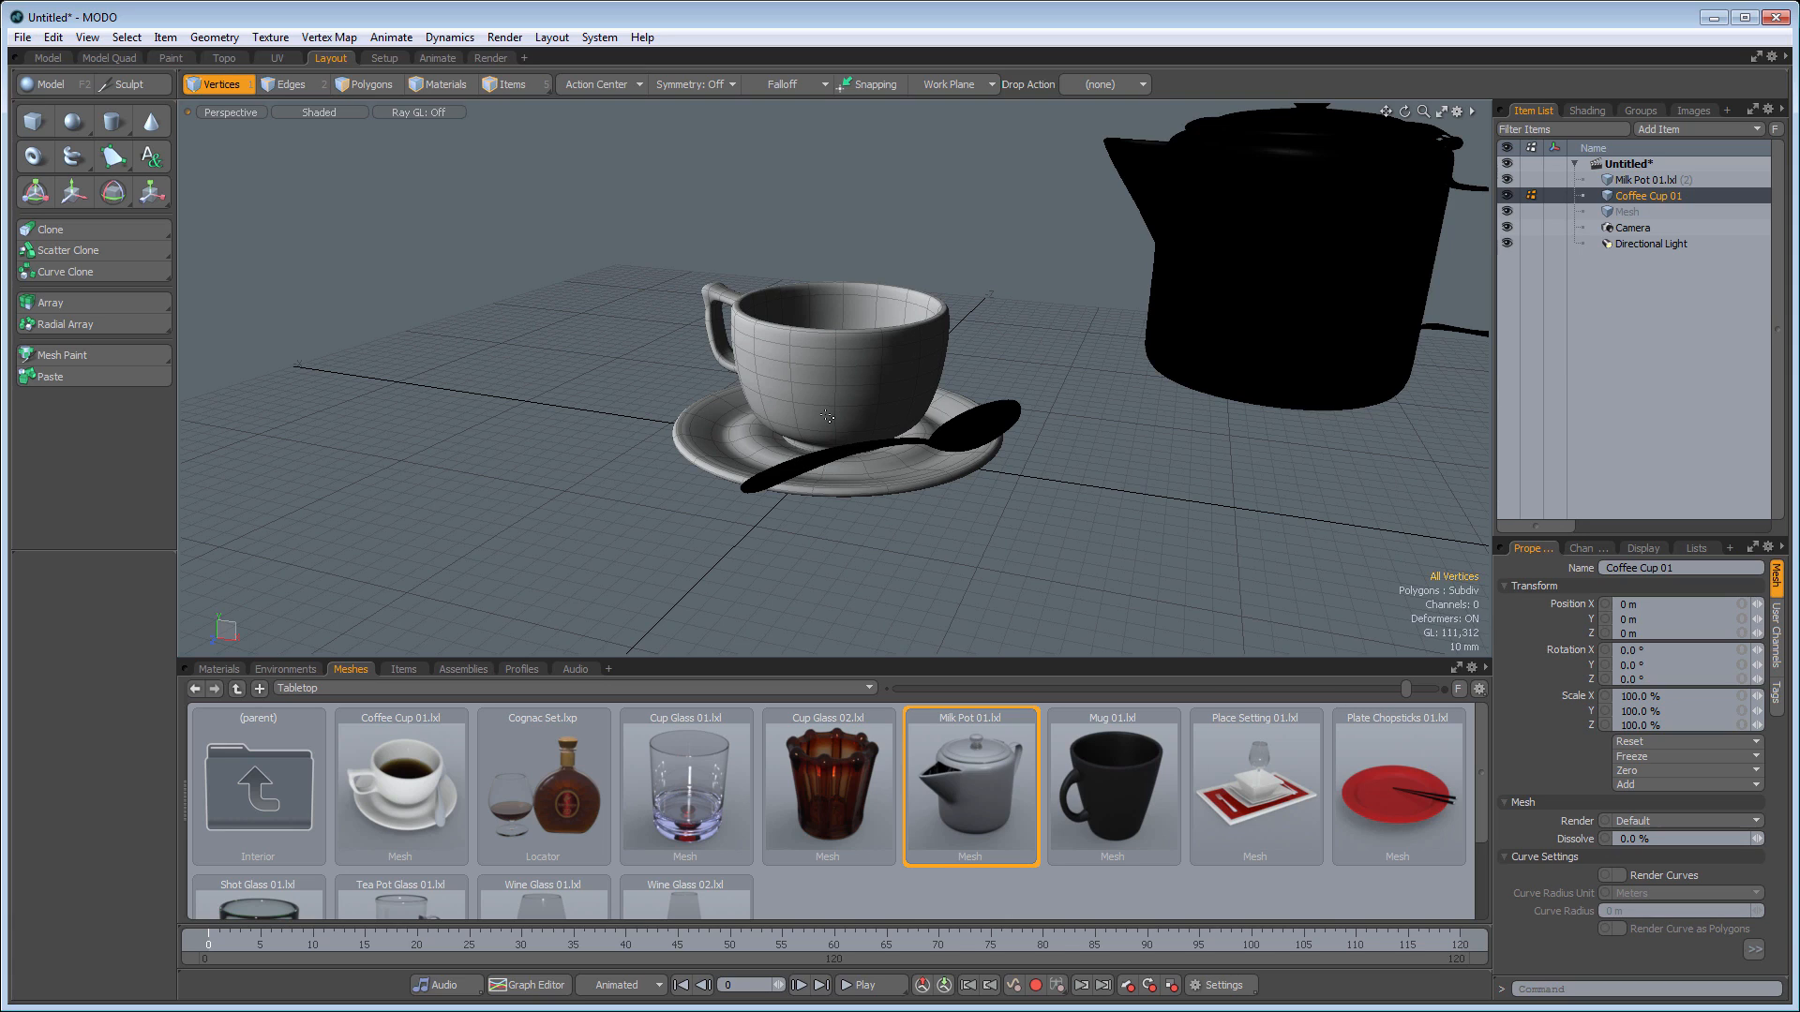
ctrl+click(1645, 180)
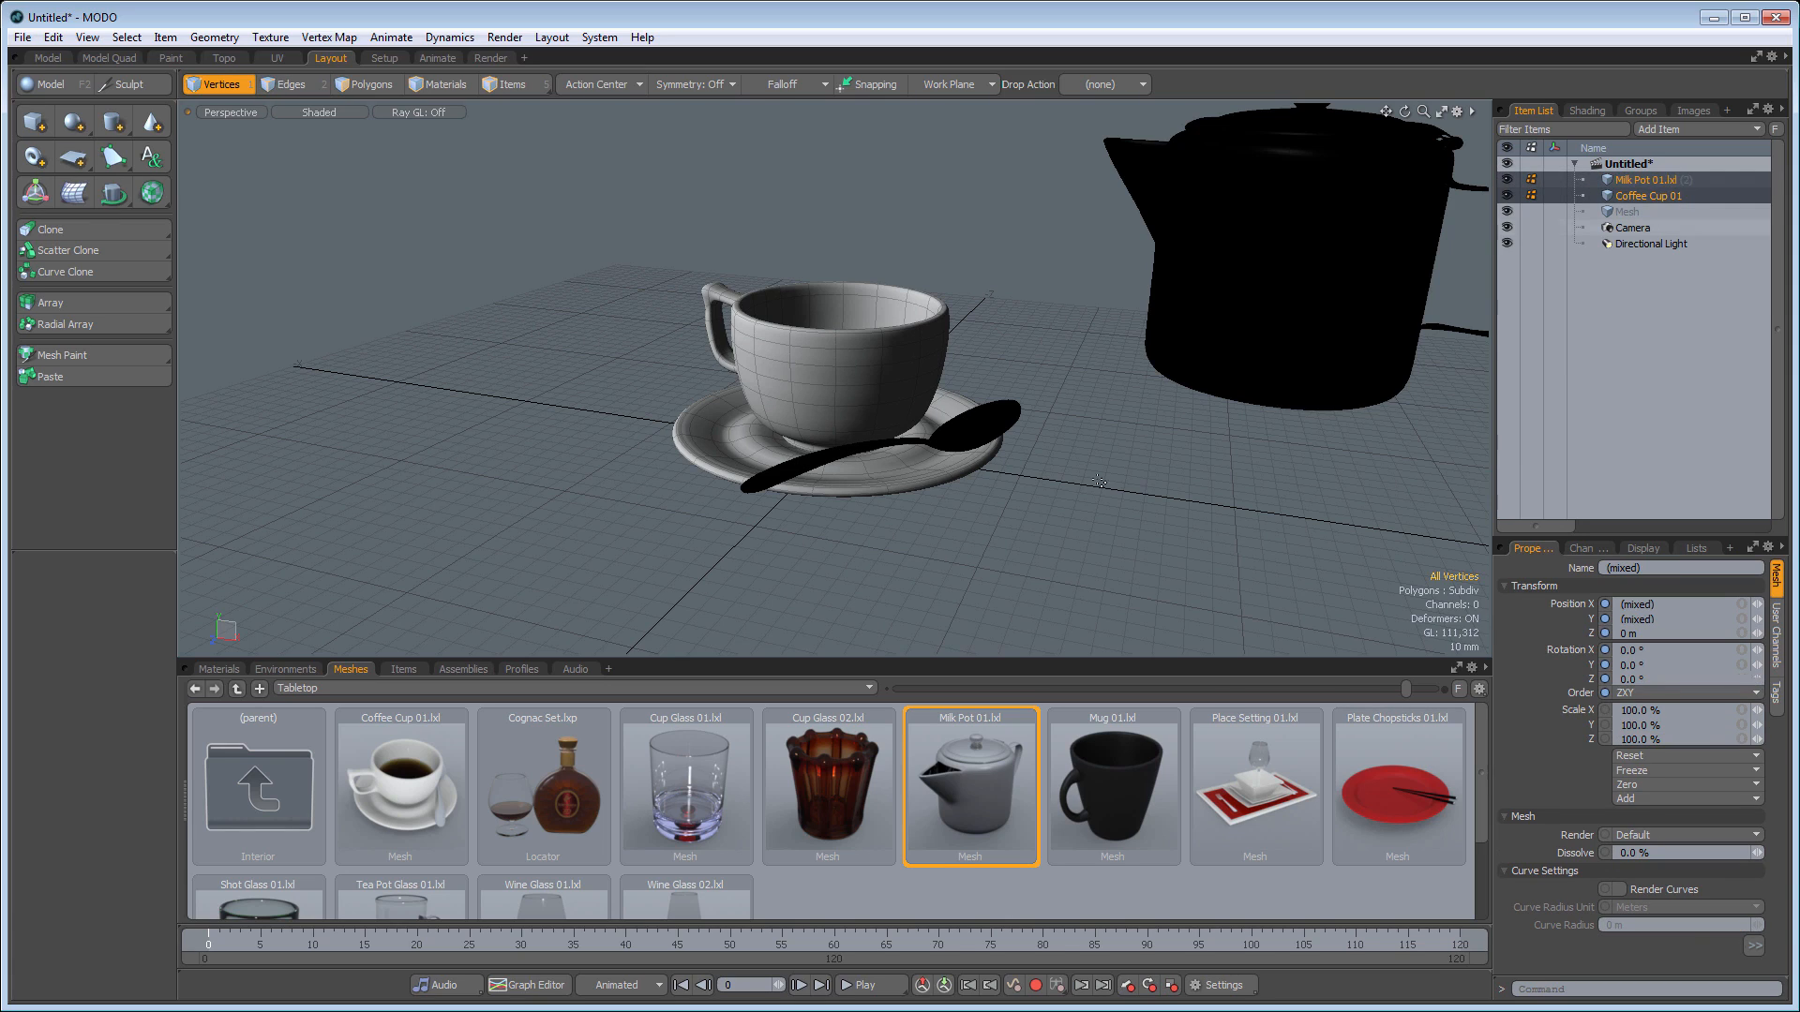
key(shift+a)
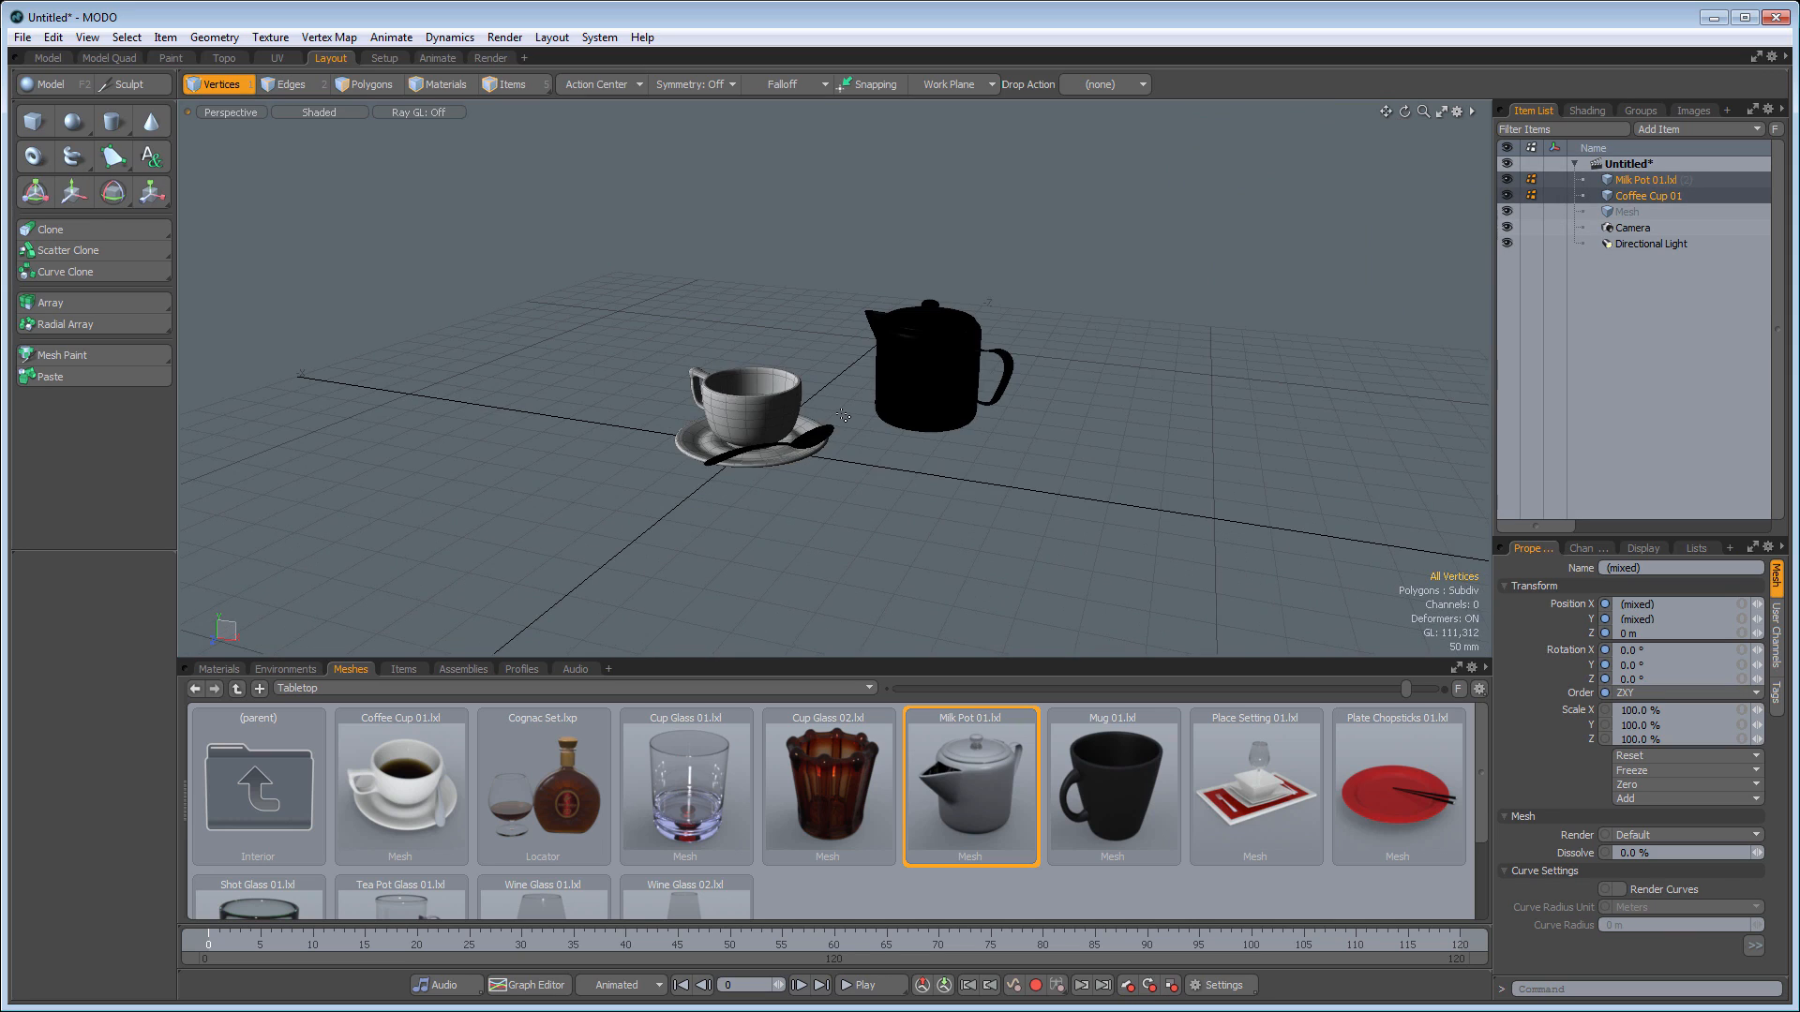
scroll(843, 415, up, 2)
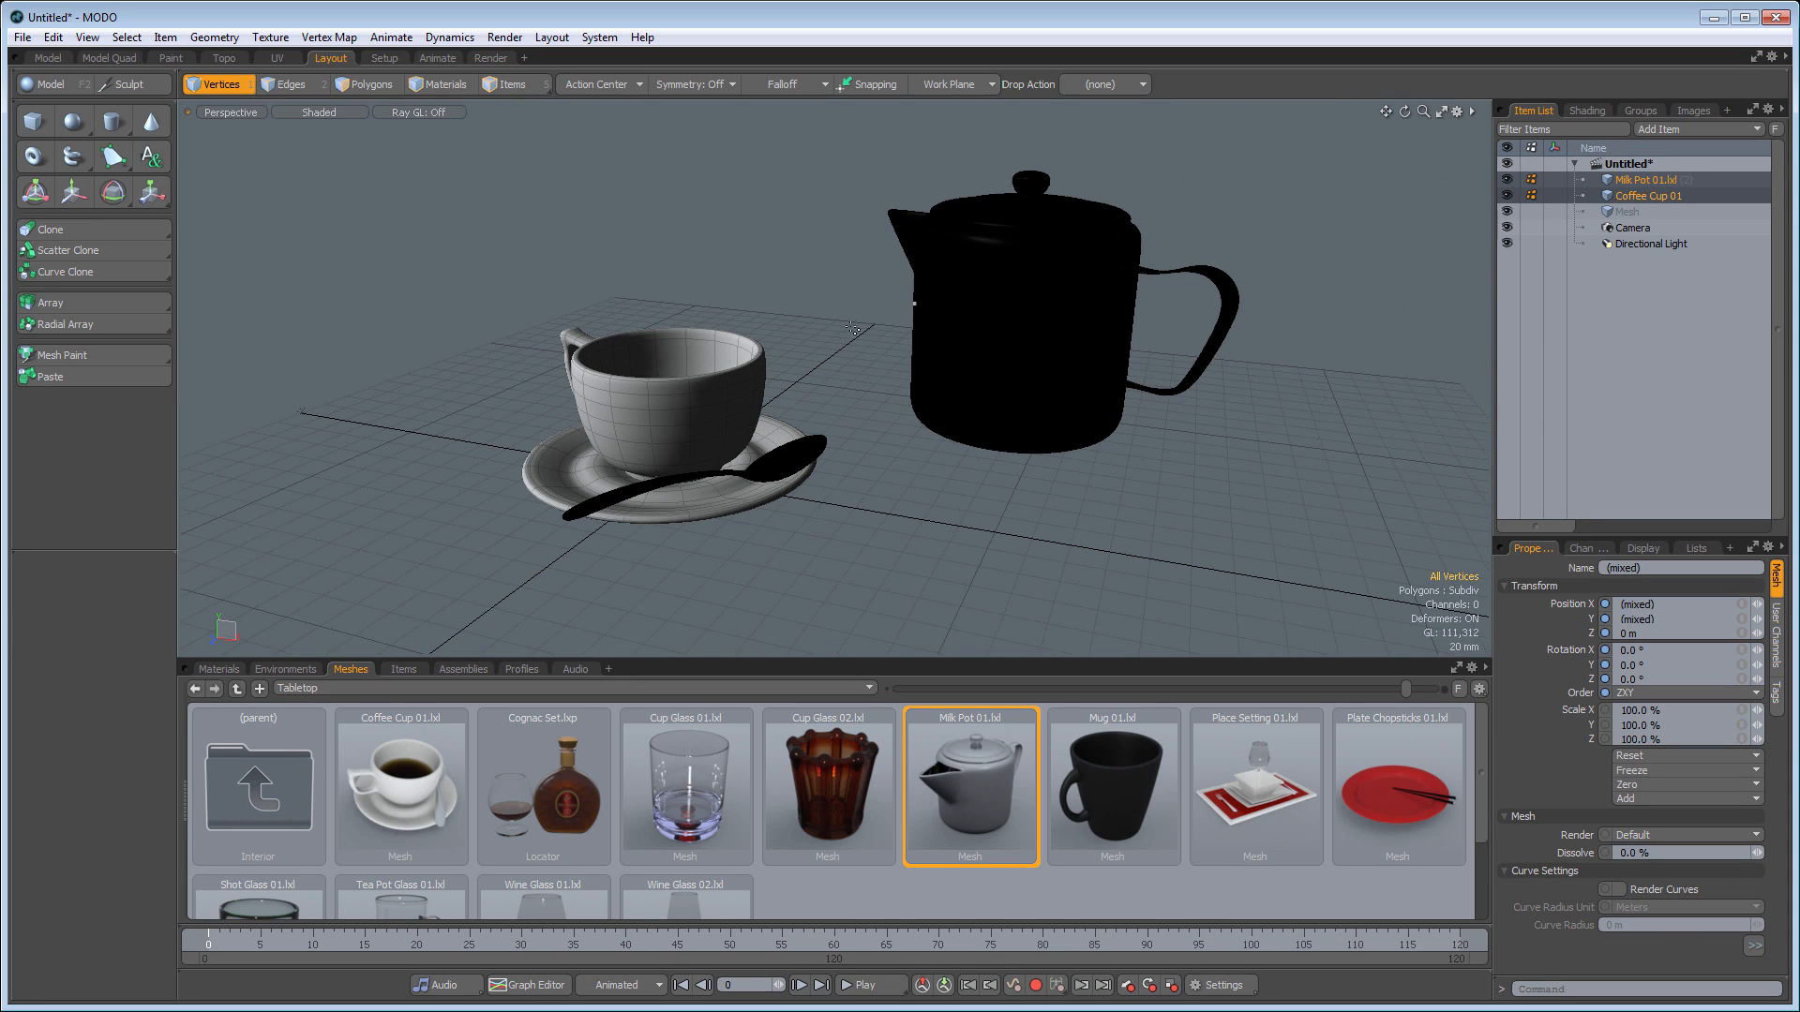
Set the viewport shading to Advanced OpenGL and pick the same style again from the shading pie menu
click(319, 113)
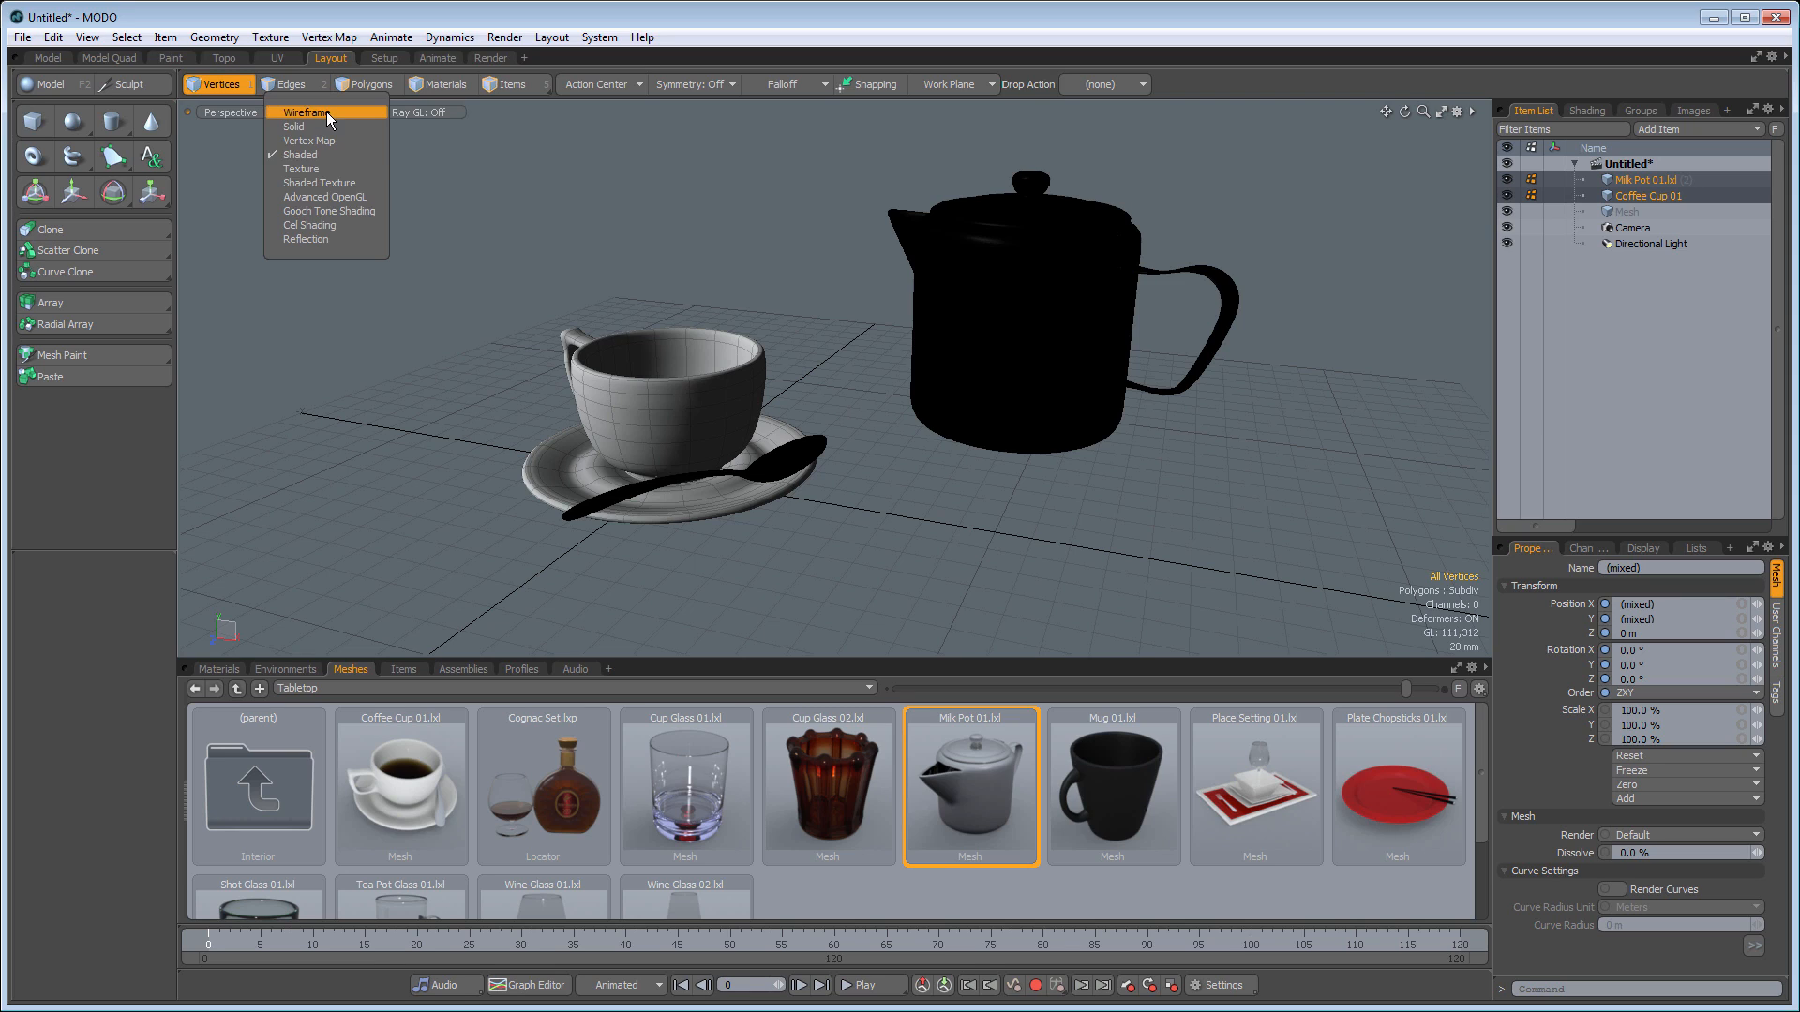
click(323, 199)
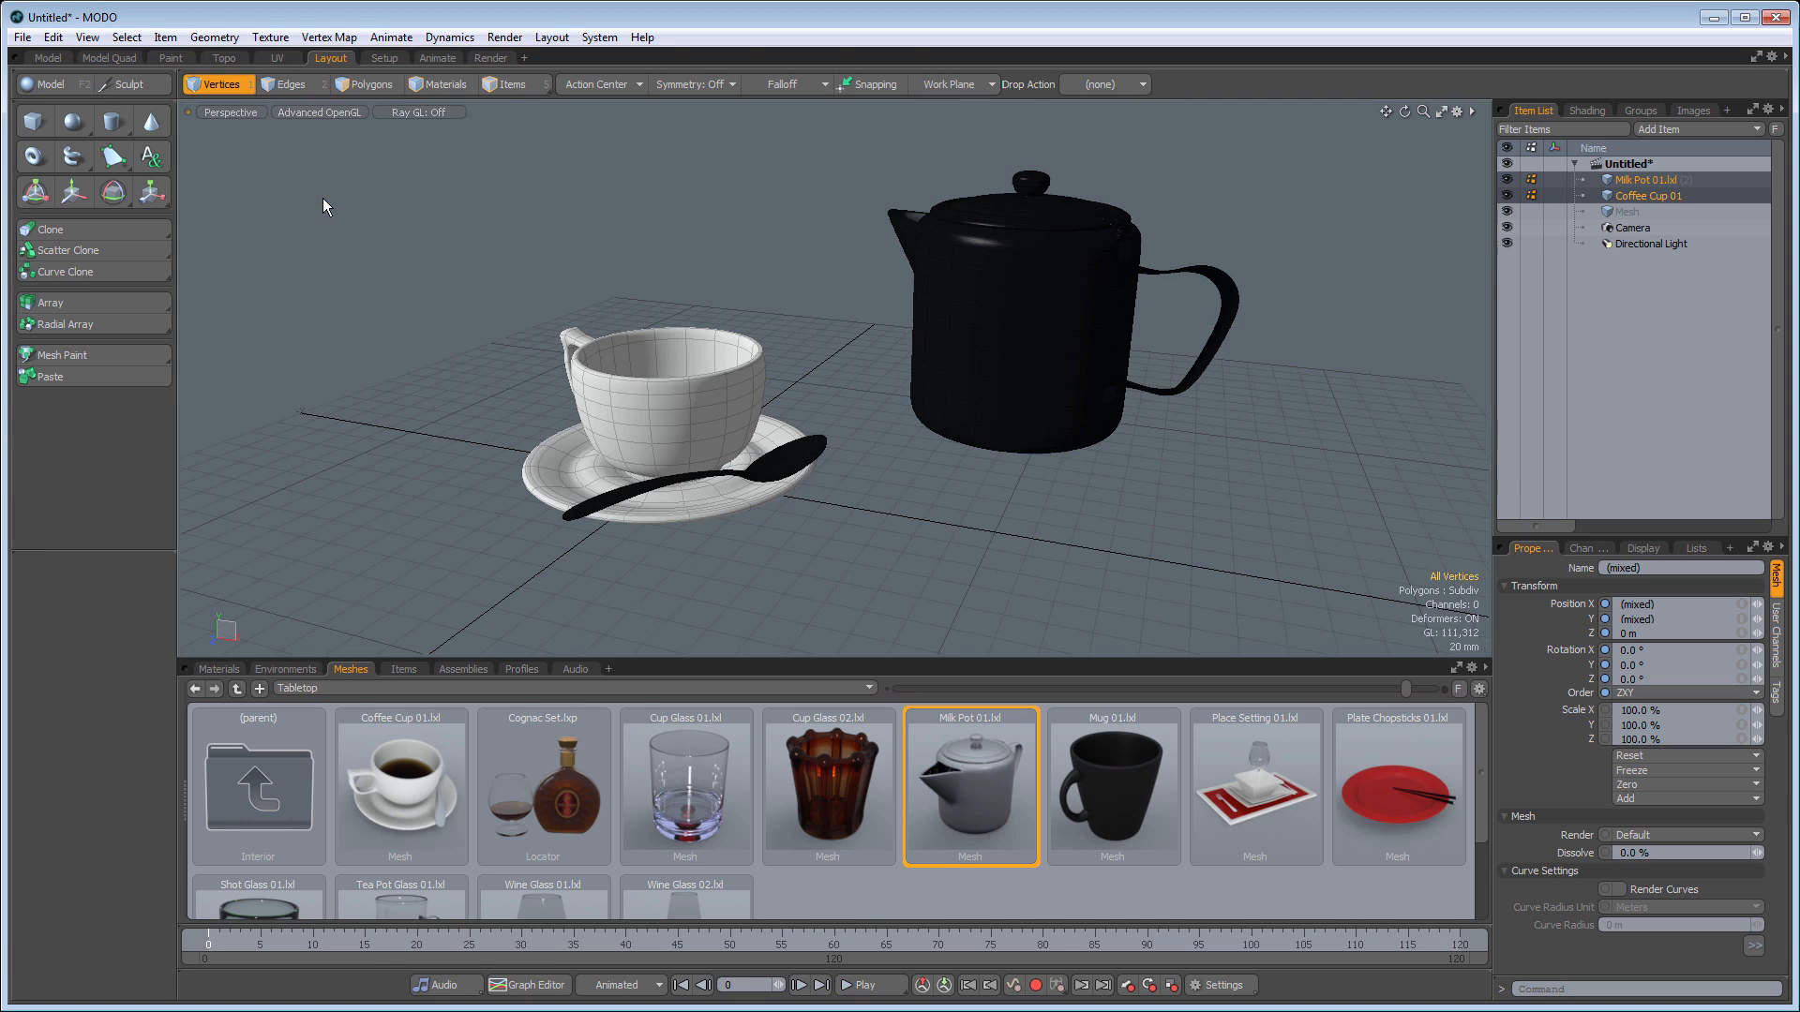
click(340, 112)
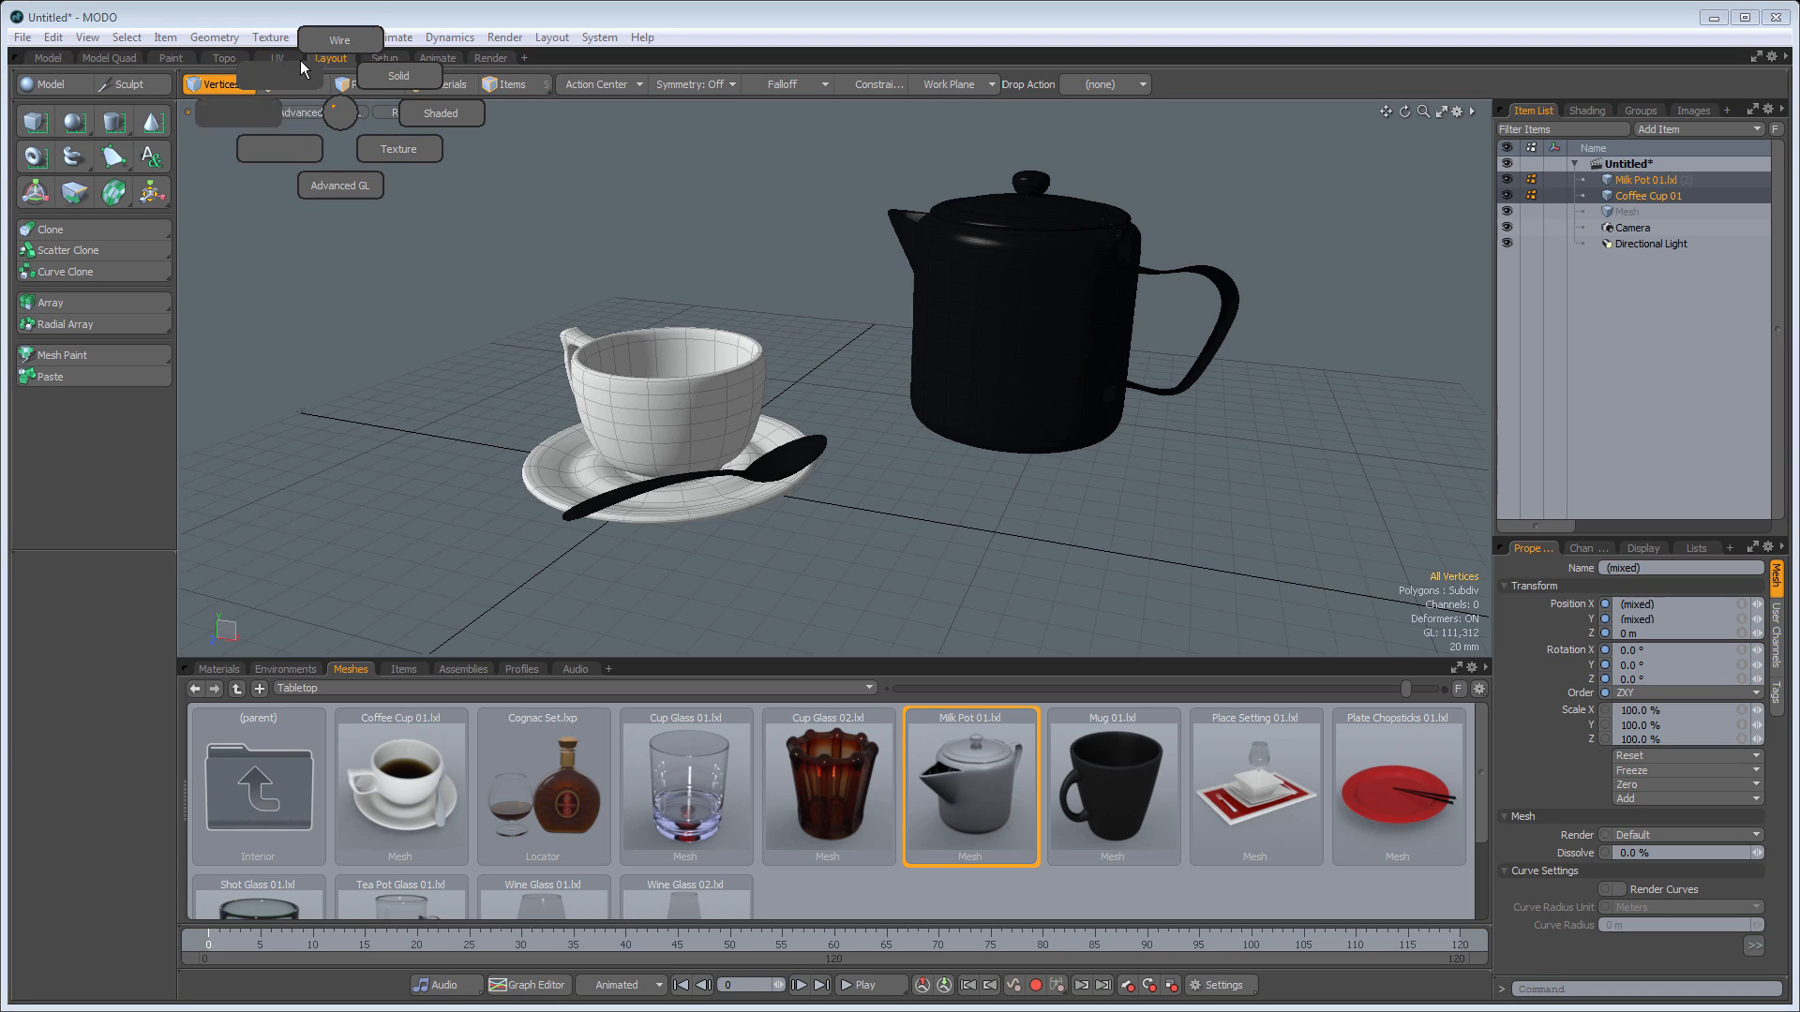
click(369, 191)
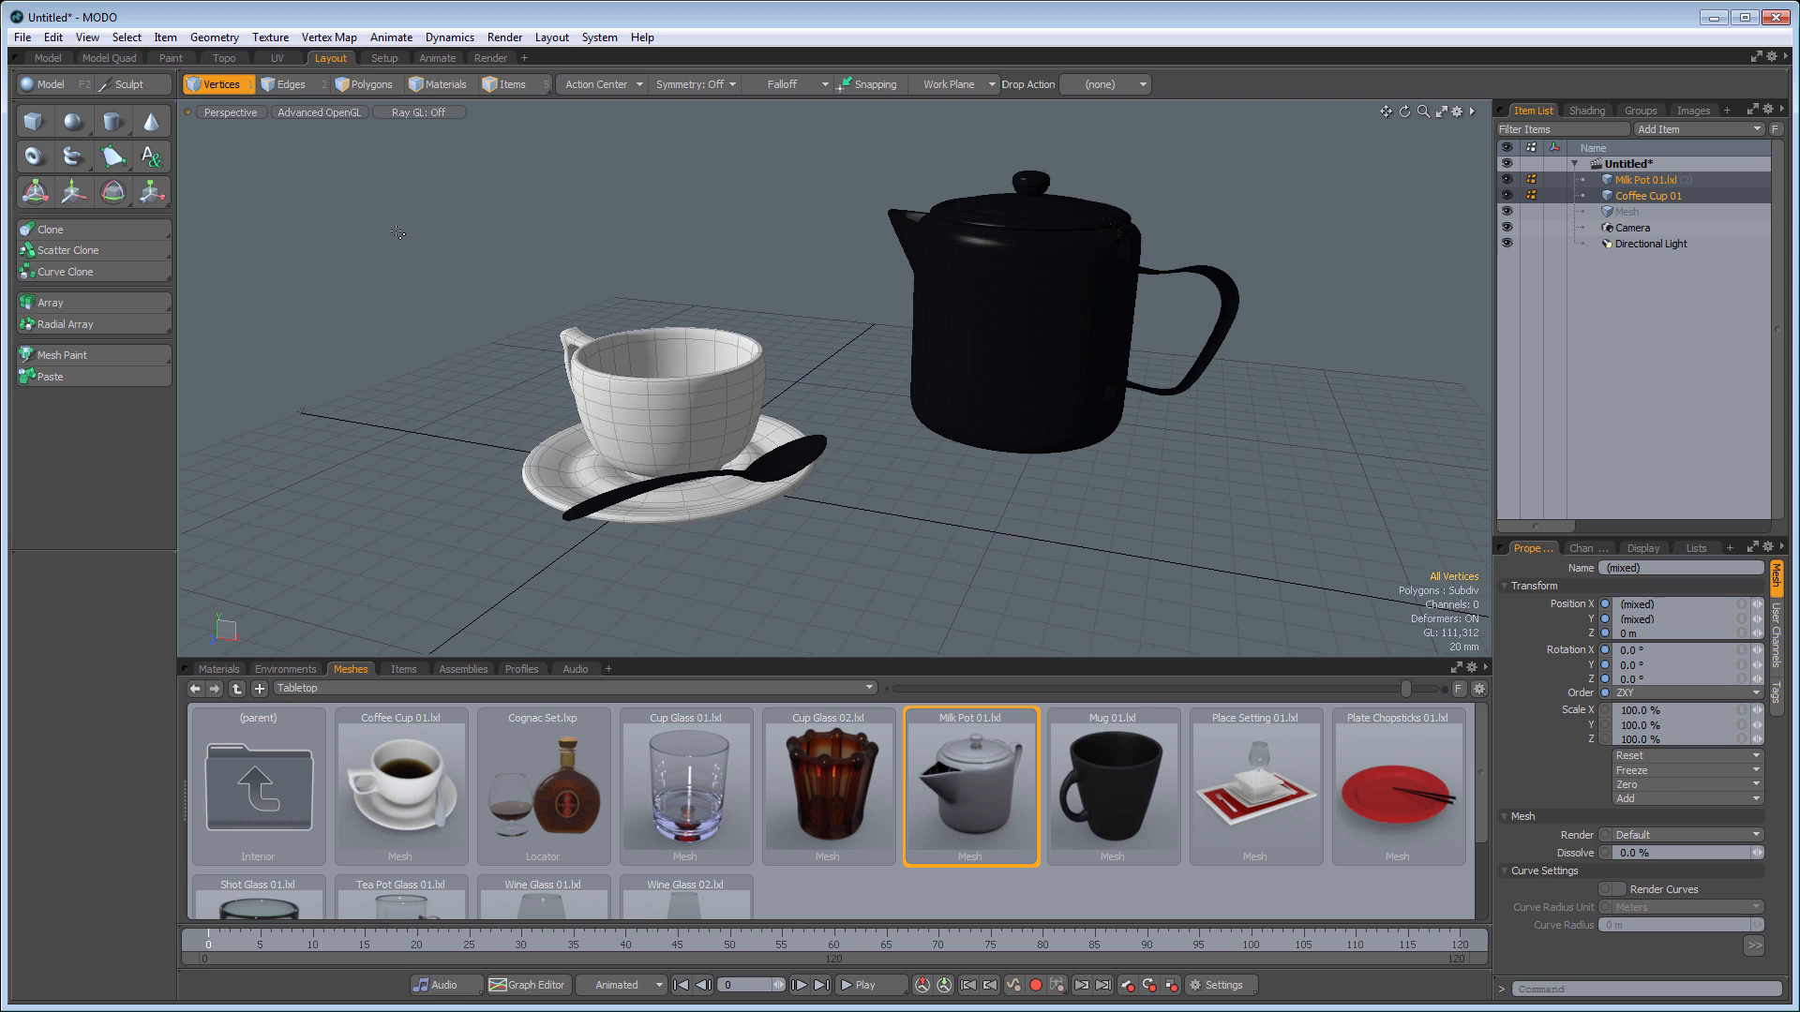
Switch to Items selection mode and select the coffee cup and milk pot together in the viewport
click(513, 87)
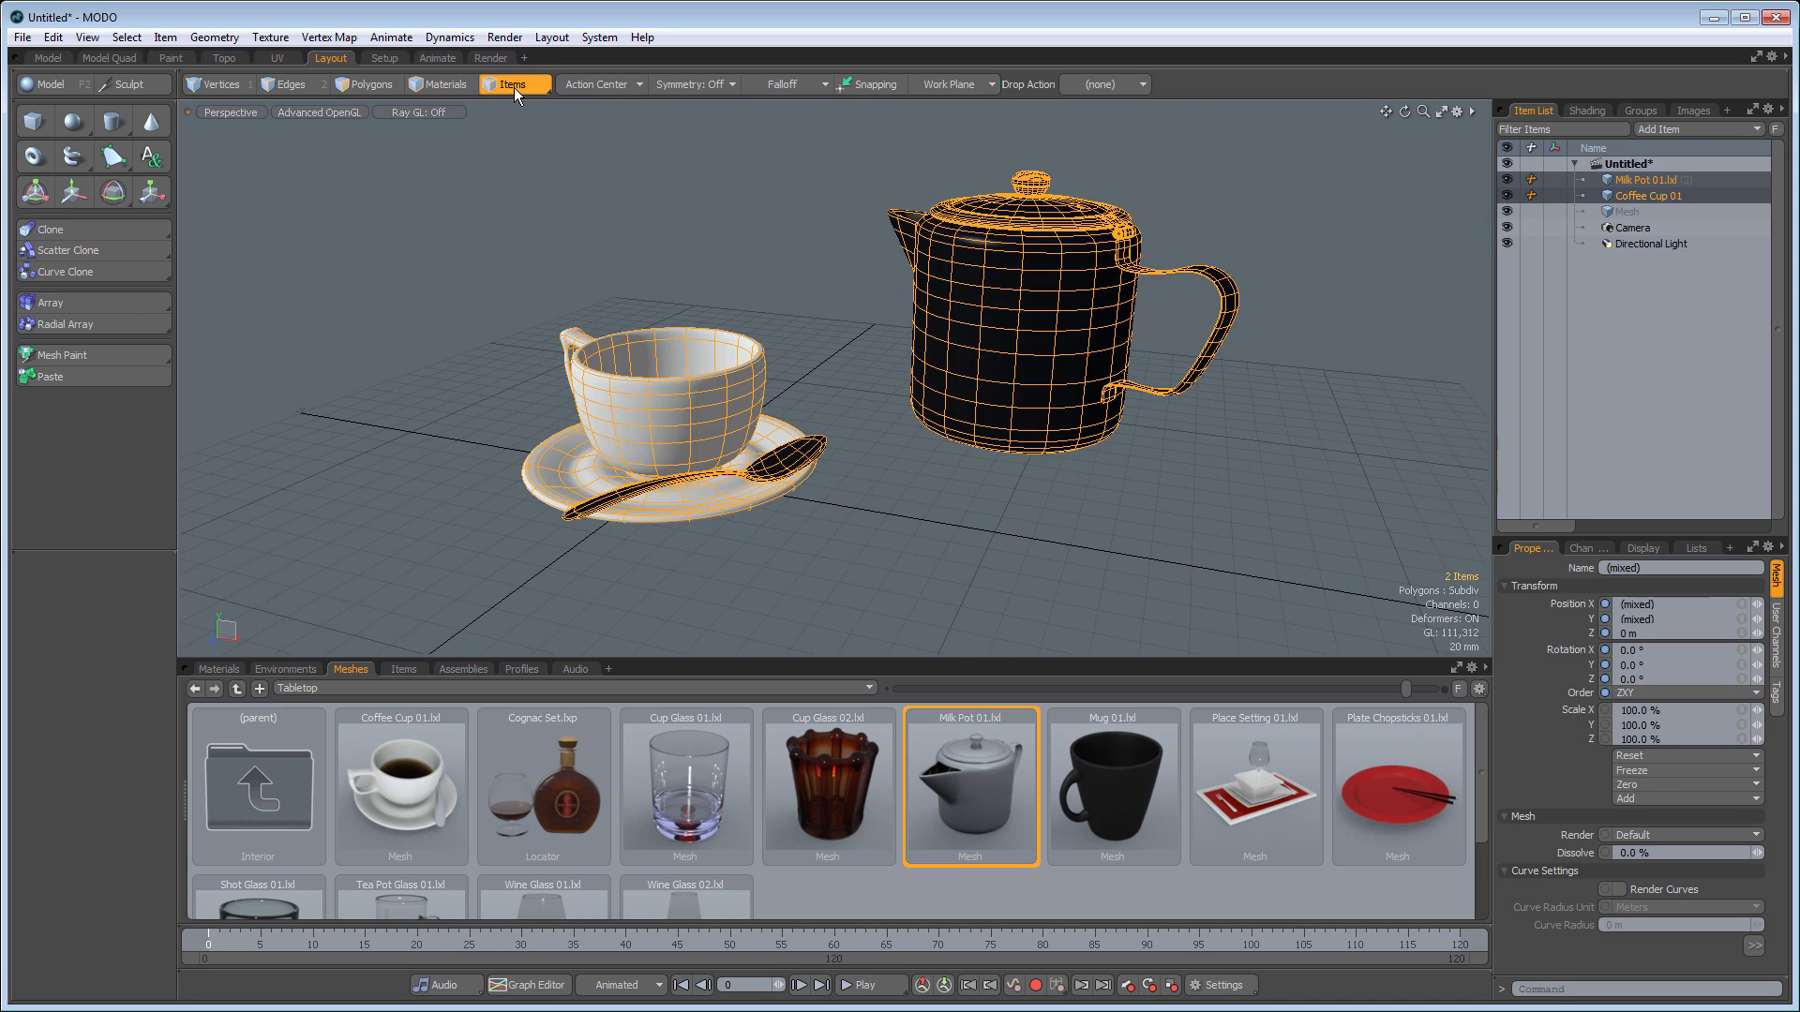
click(665, 426)
click(1066, 335)
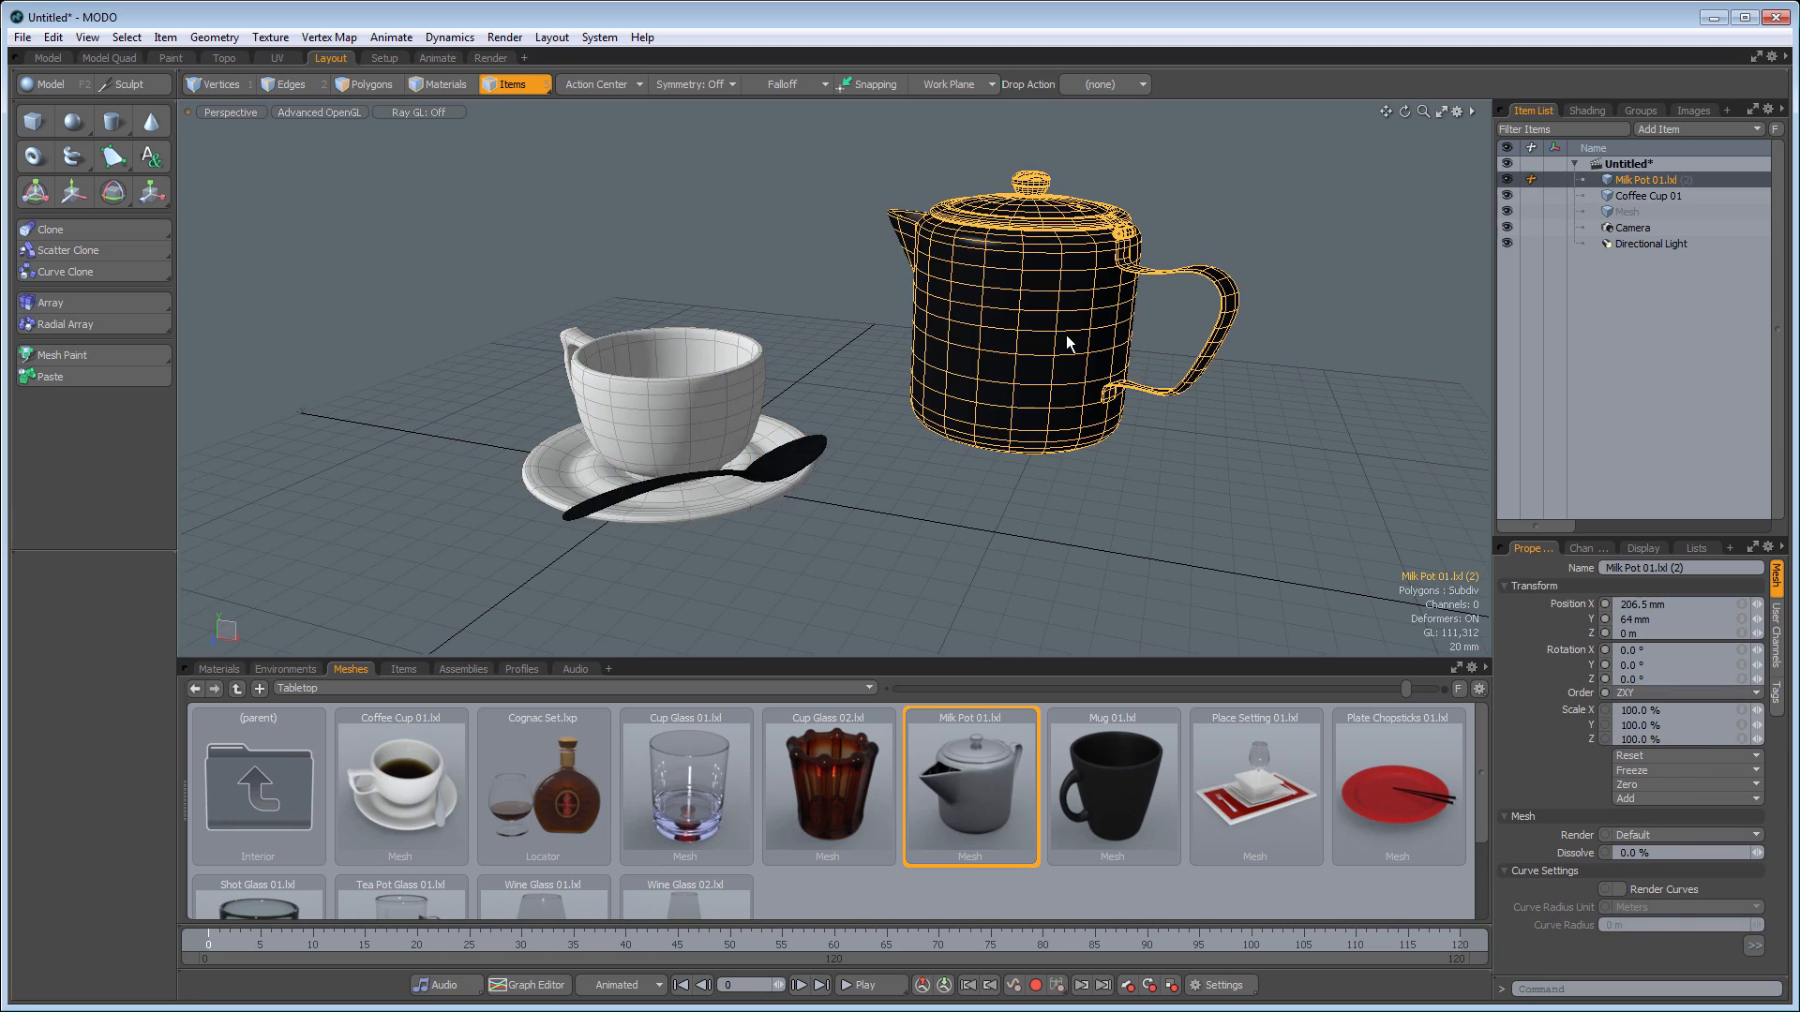
click(644, 423)
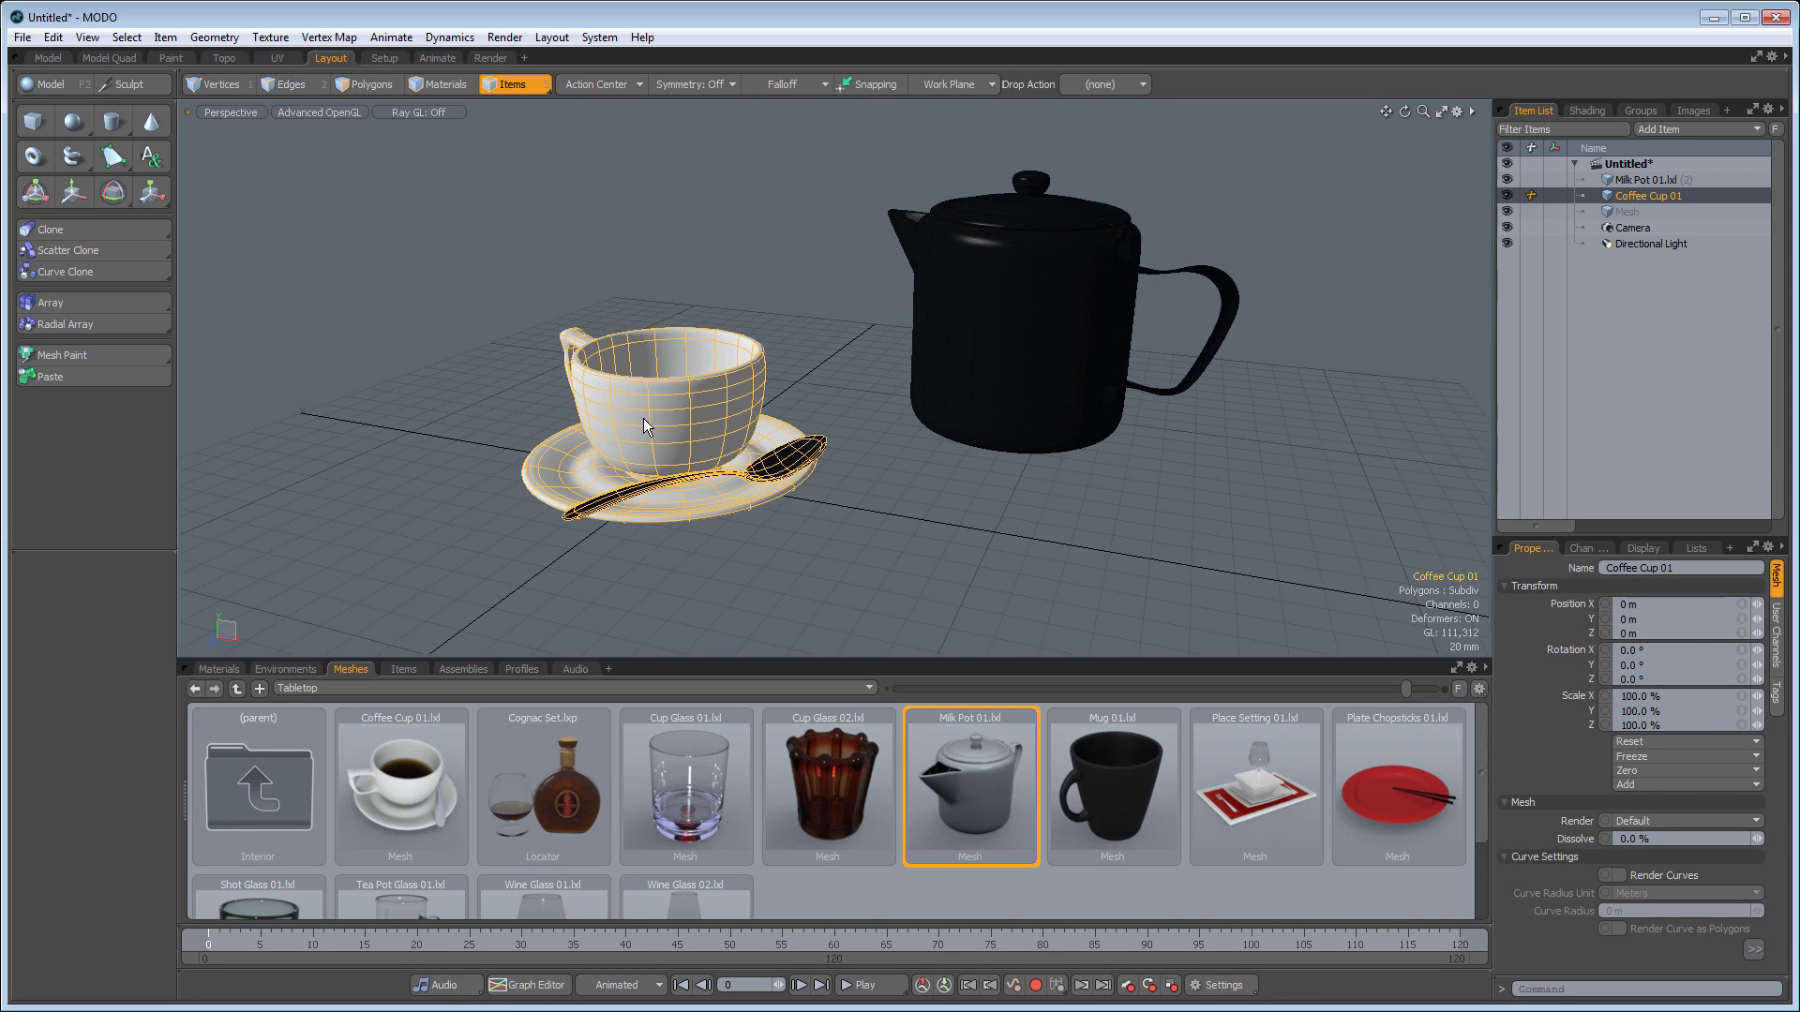
shift+click(970, 354)
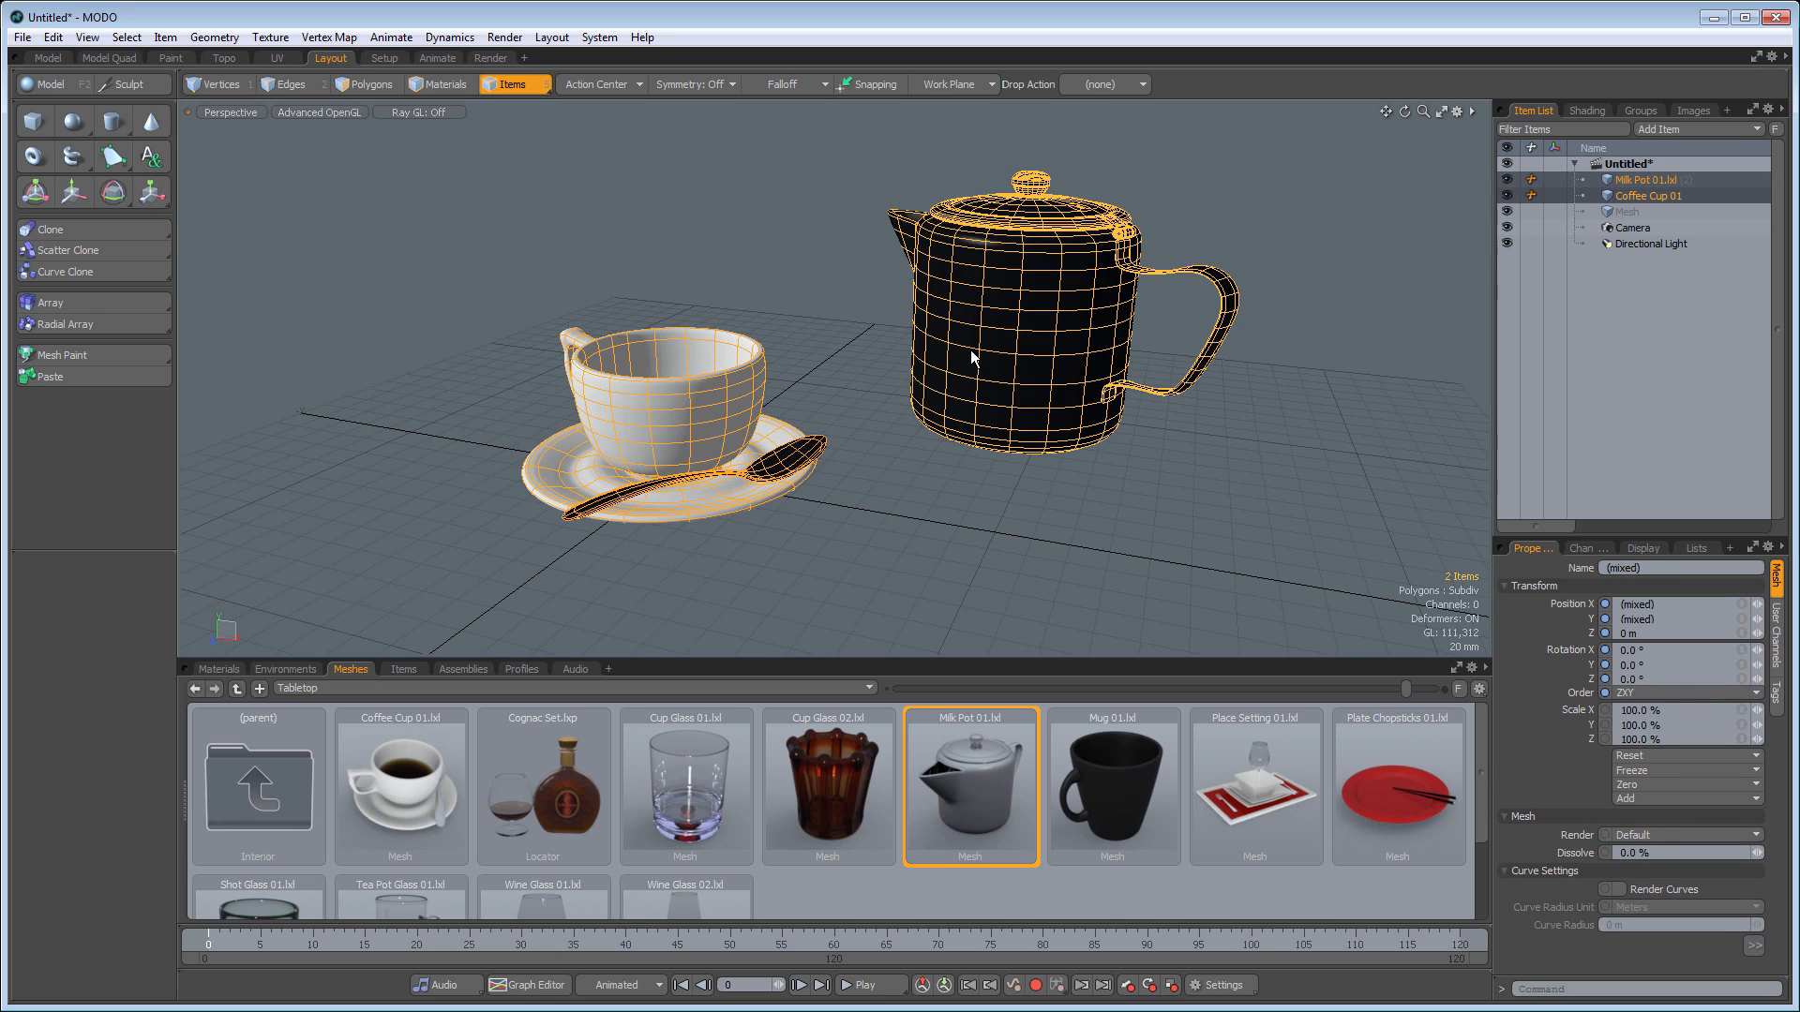
Select the milk pot in the item list, add the coffee cup to the selection, and remove the cup again
click(1652, 178)
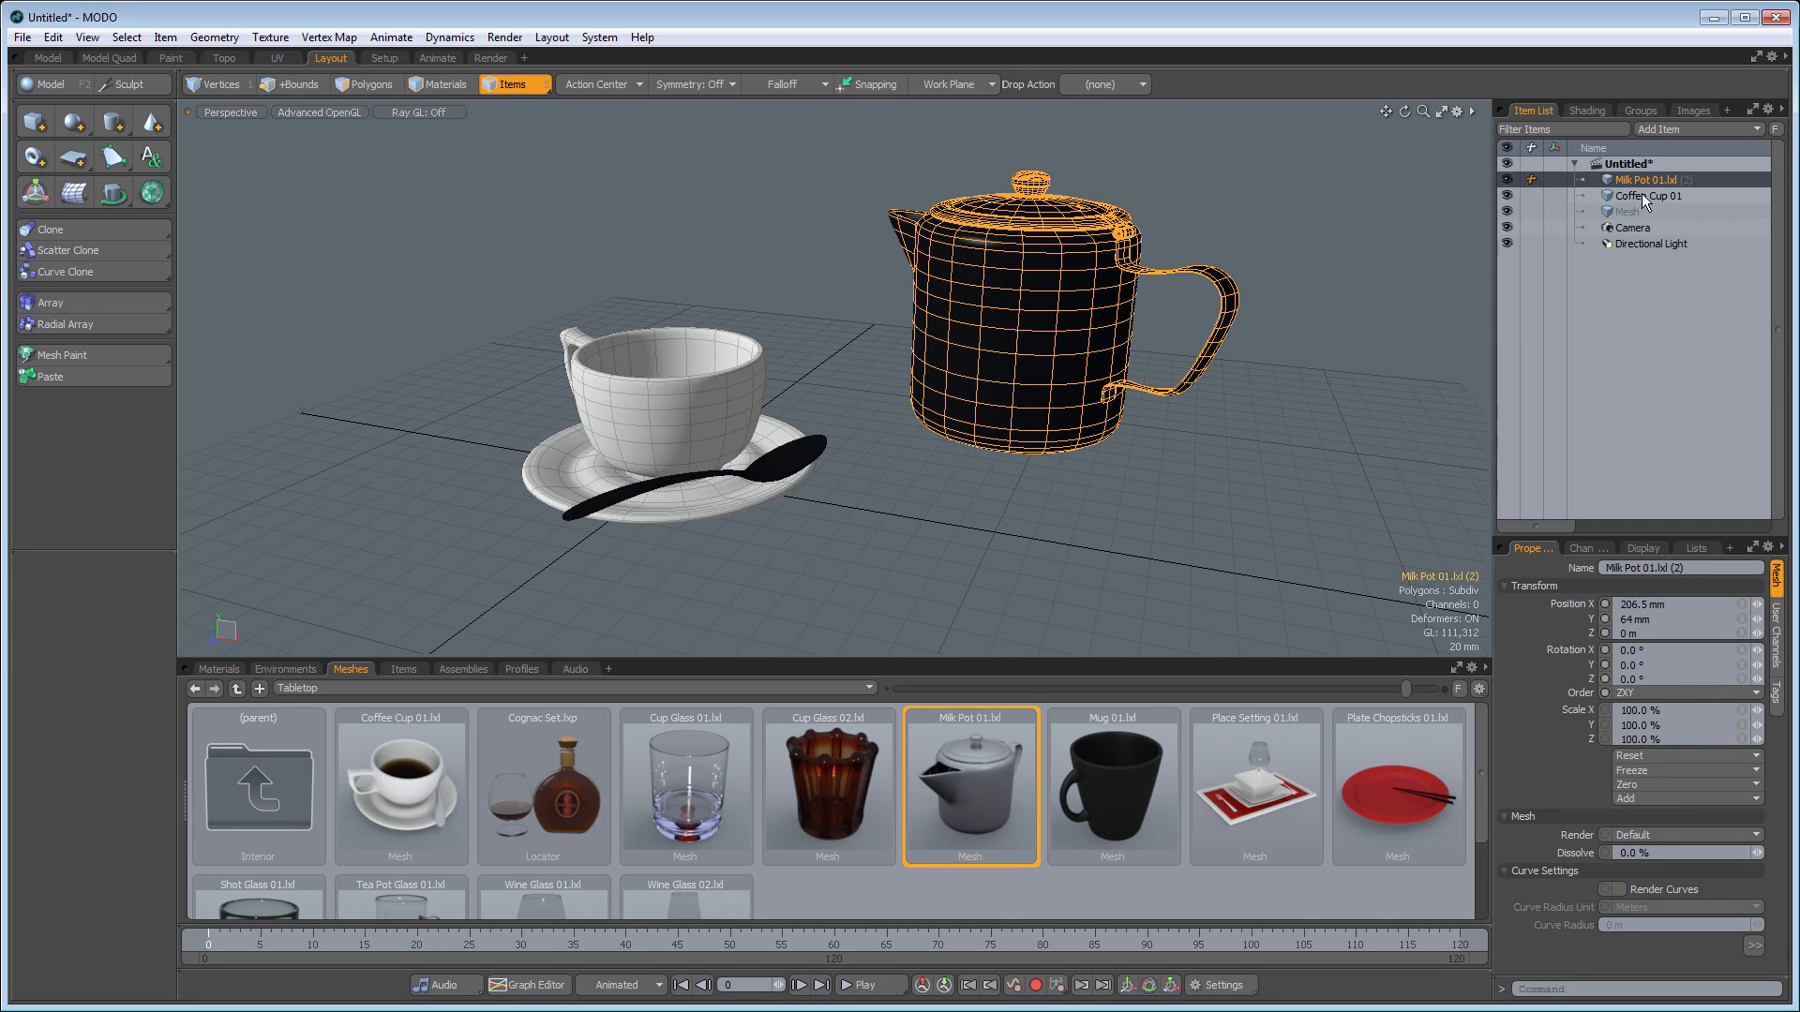
ctrl+click(1641, 195)
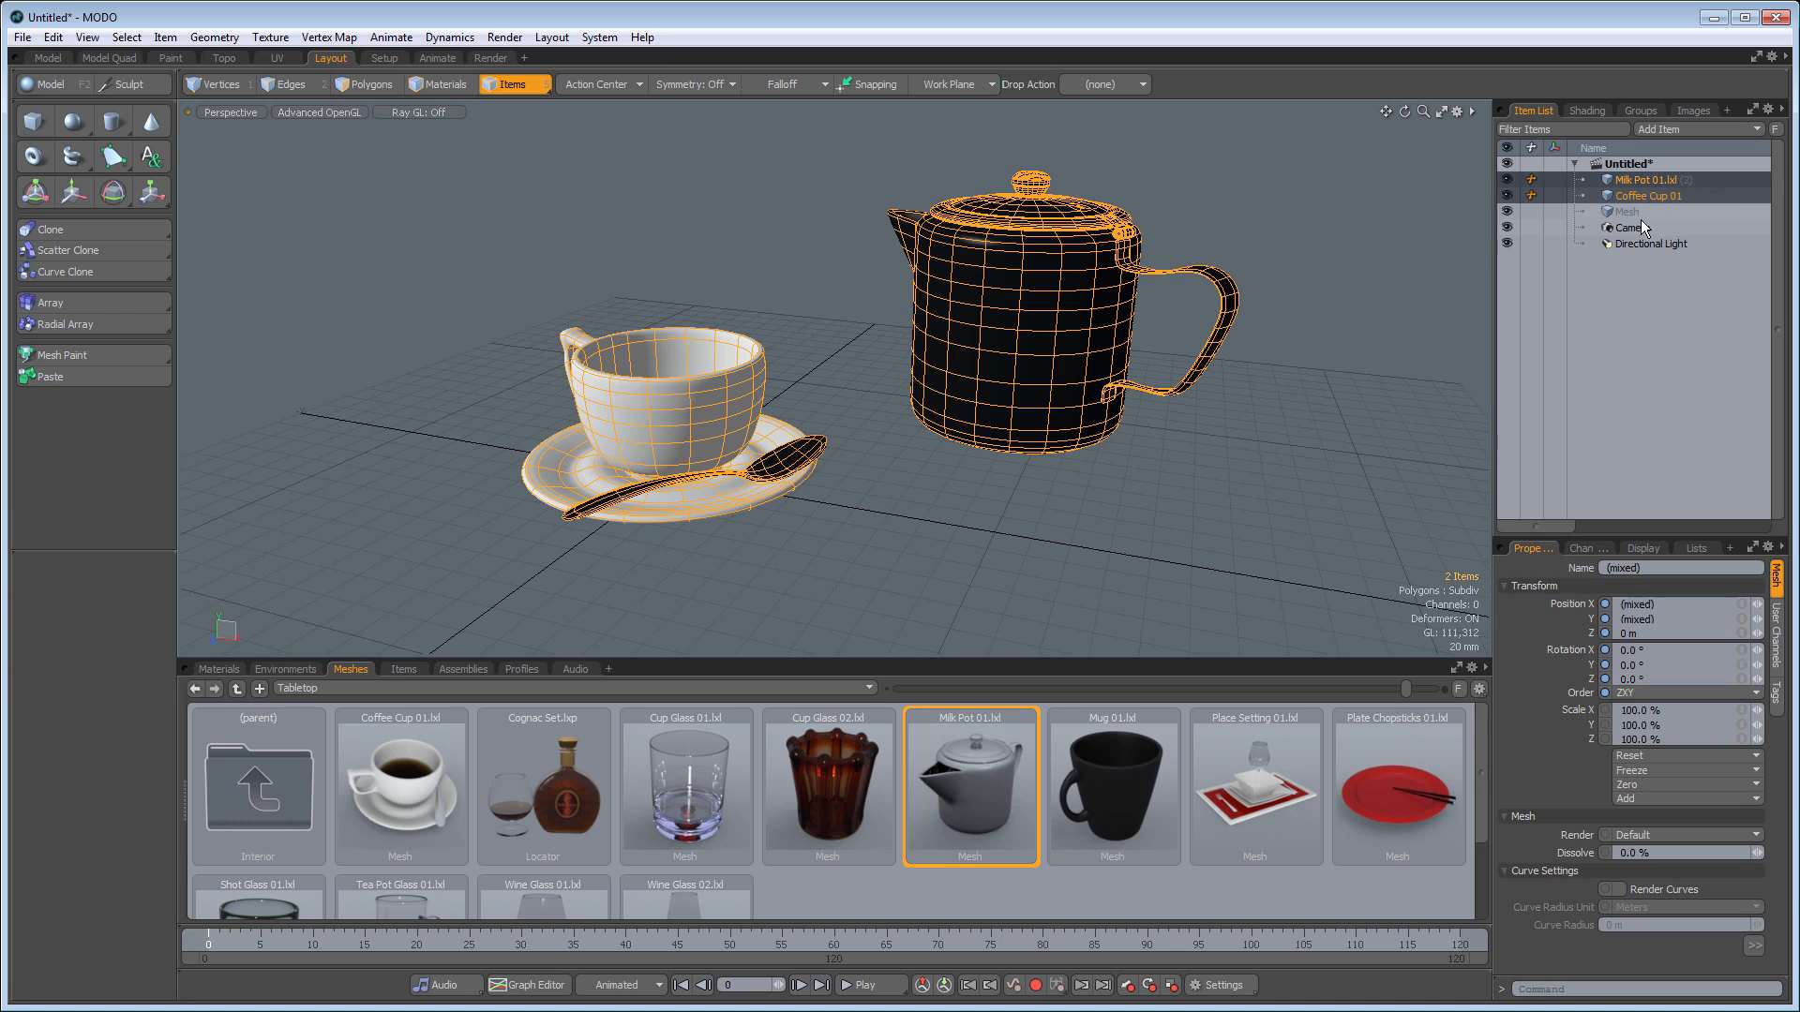
ctrl+click(1635, 197)
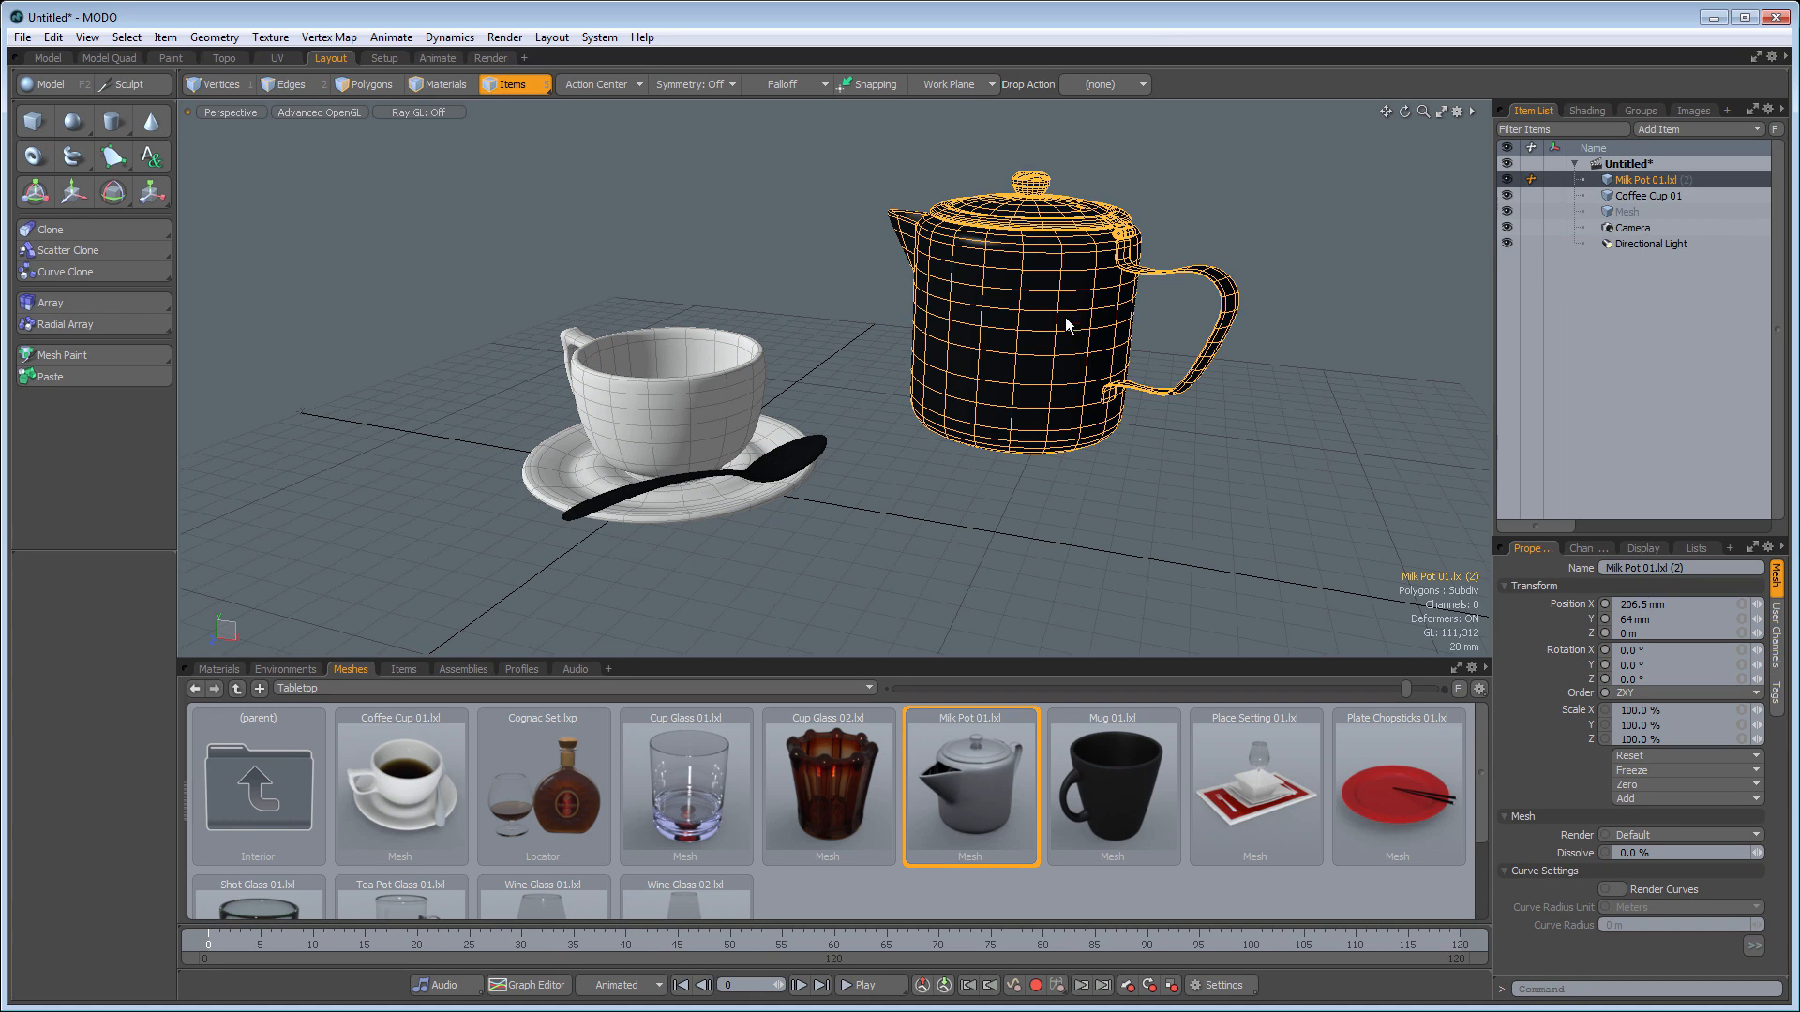
Lasso-select the coffee cup, check the available Lasso Style options, and clear the selection
mouse_move(582, 255)
right_down()
mouse_move(391, 502)
mouse_move(874, 544)
mouse_move(815, 204)
right_up()
right_click(815, 205)
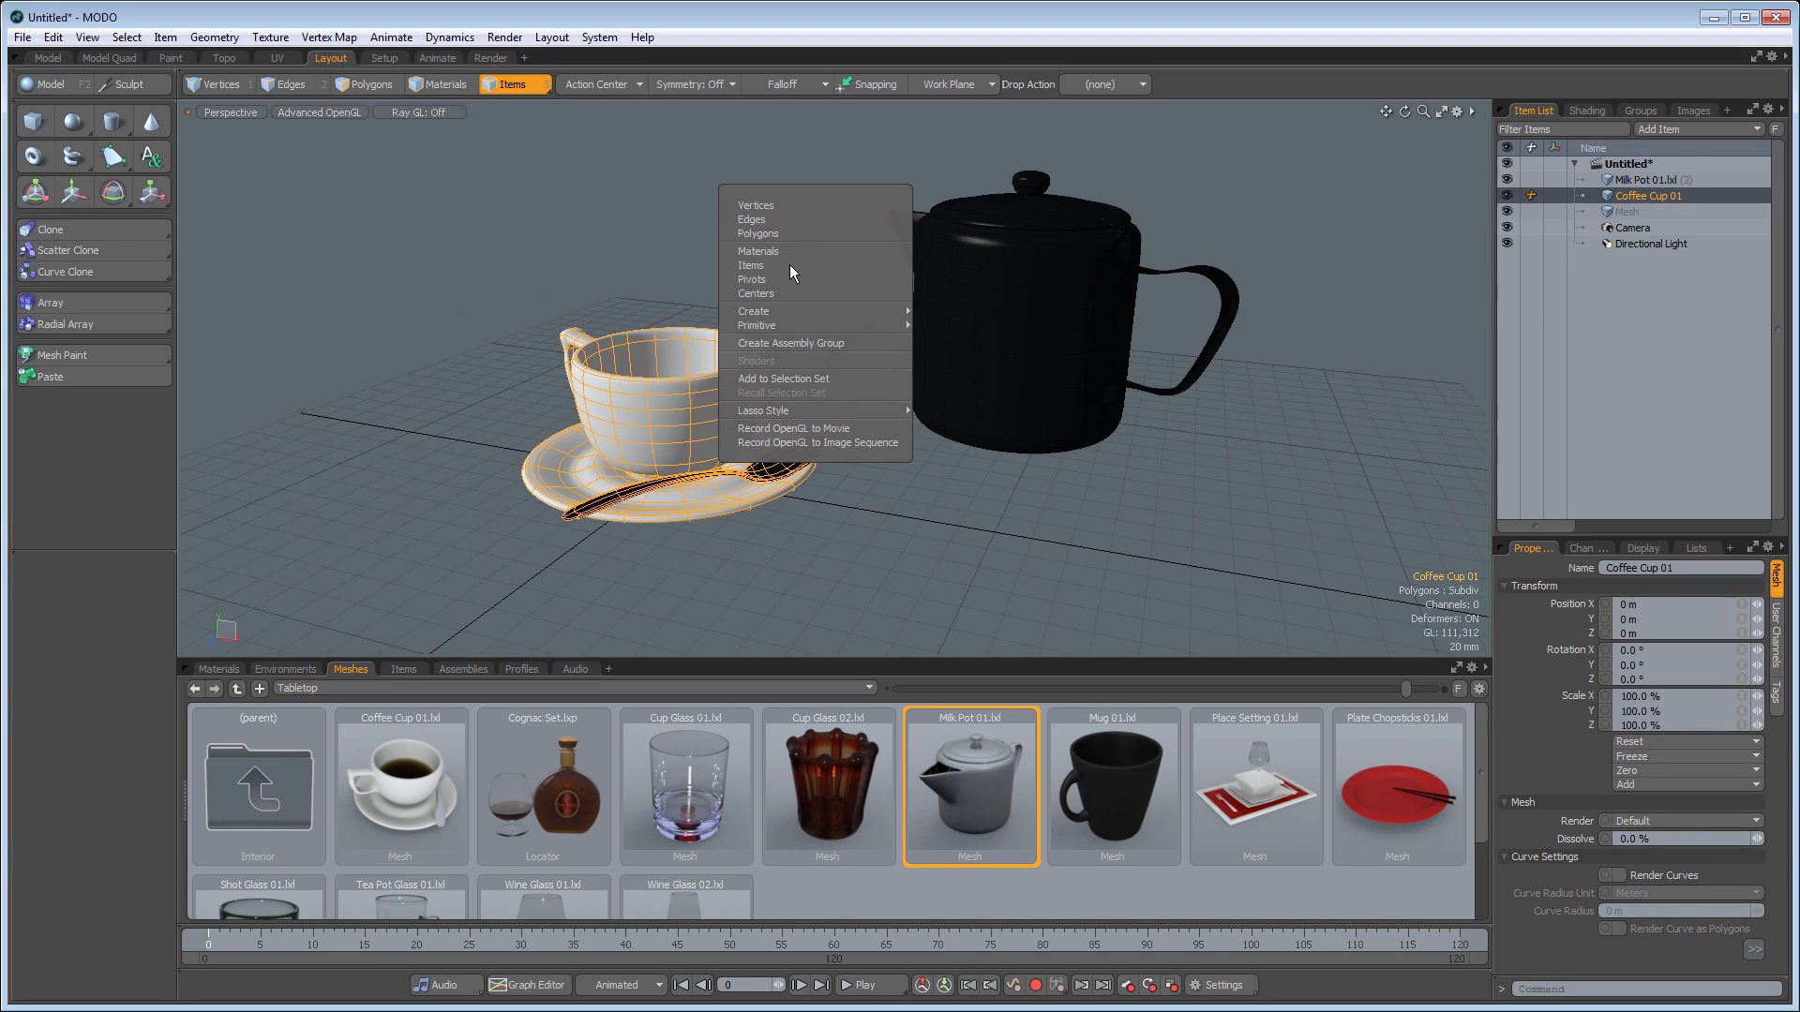
mouse_move(783, 412)
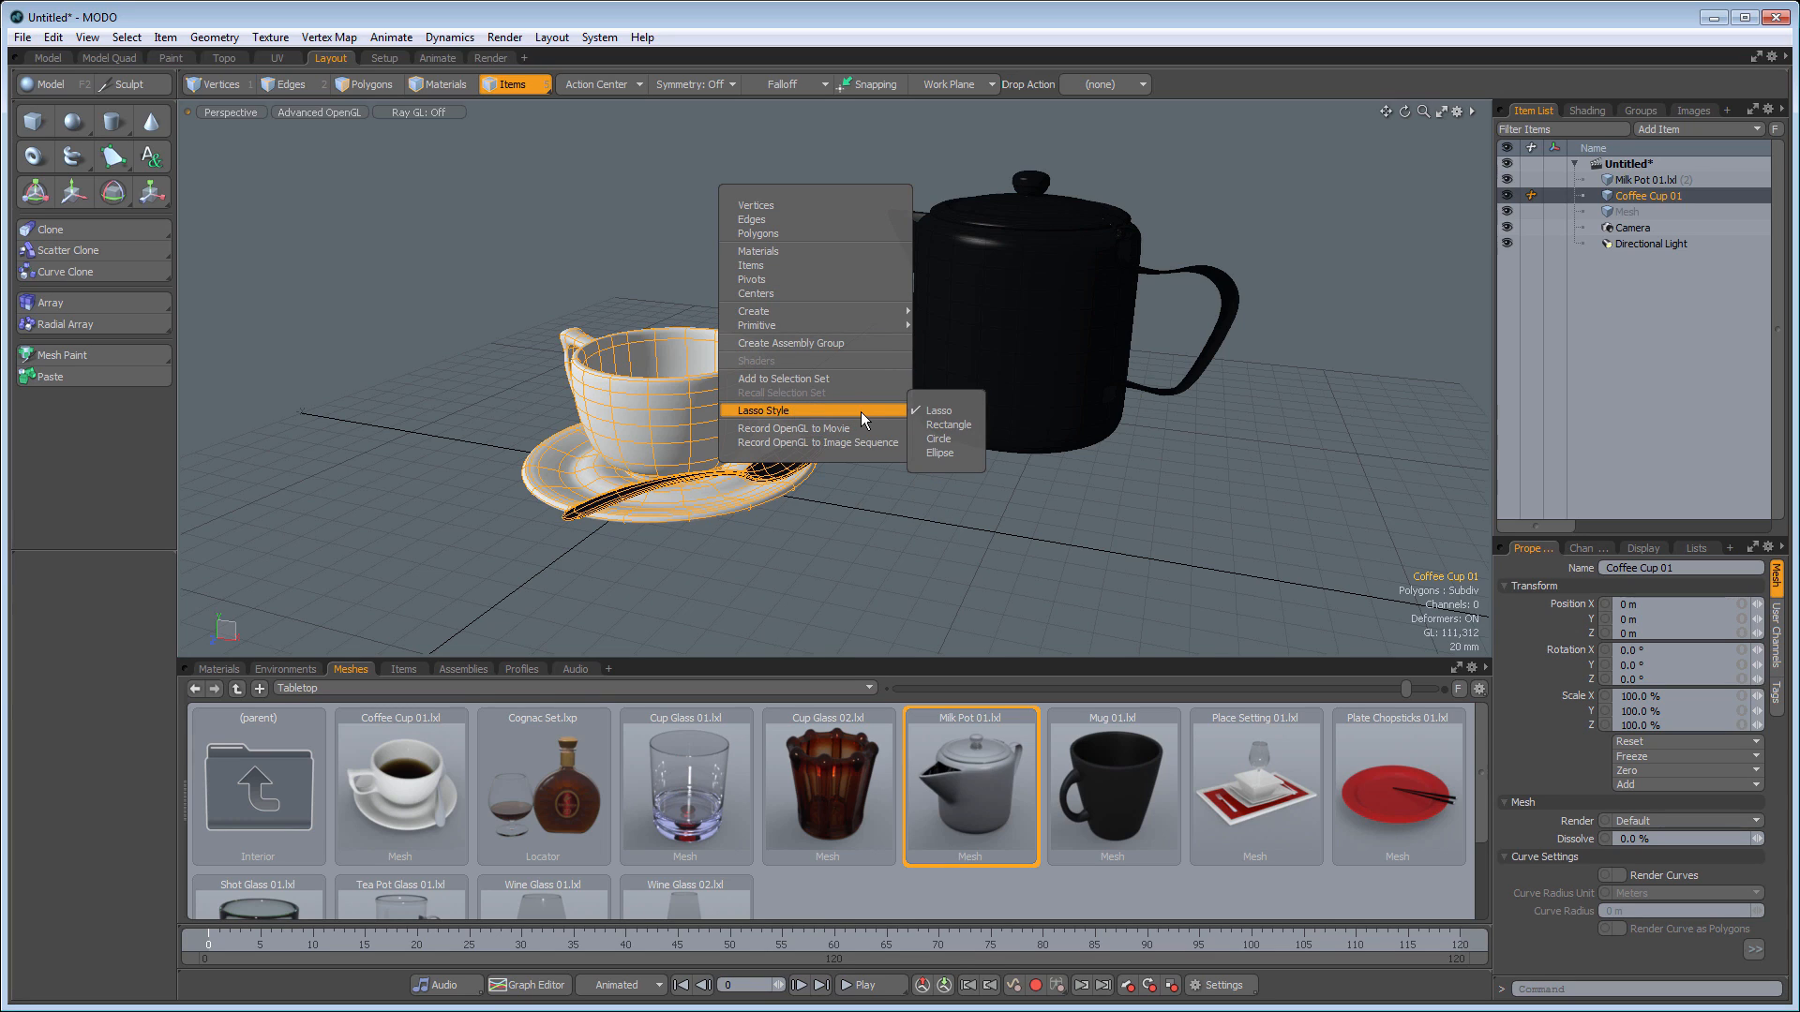
click(504, 274)
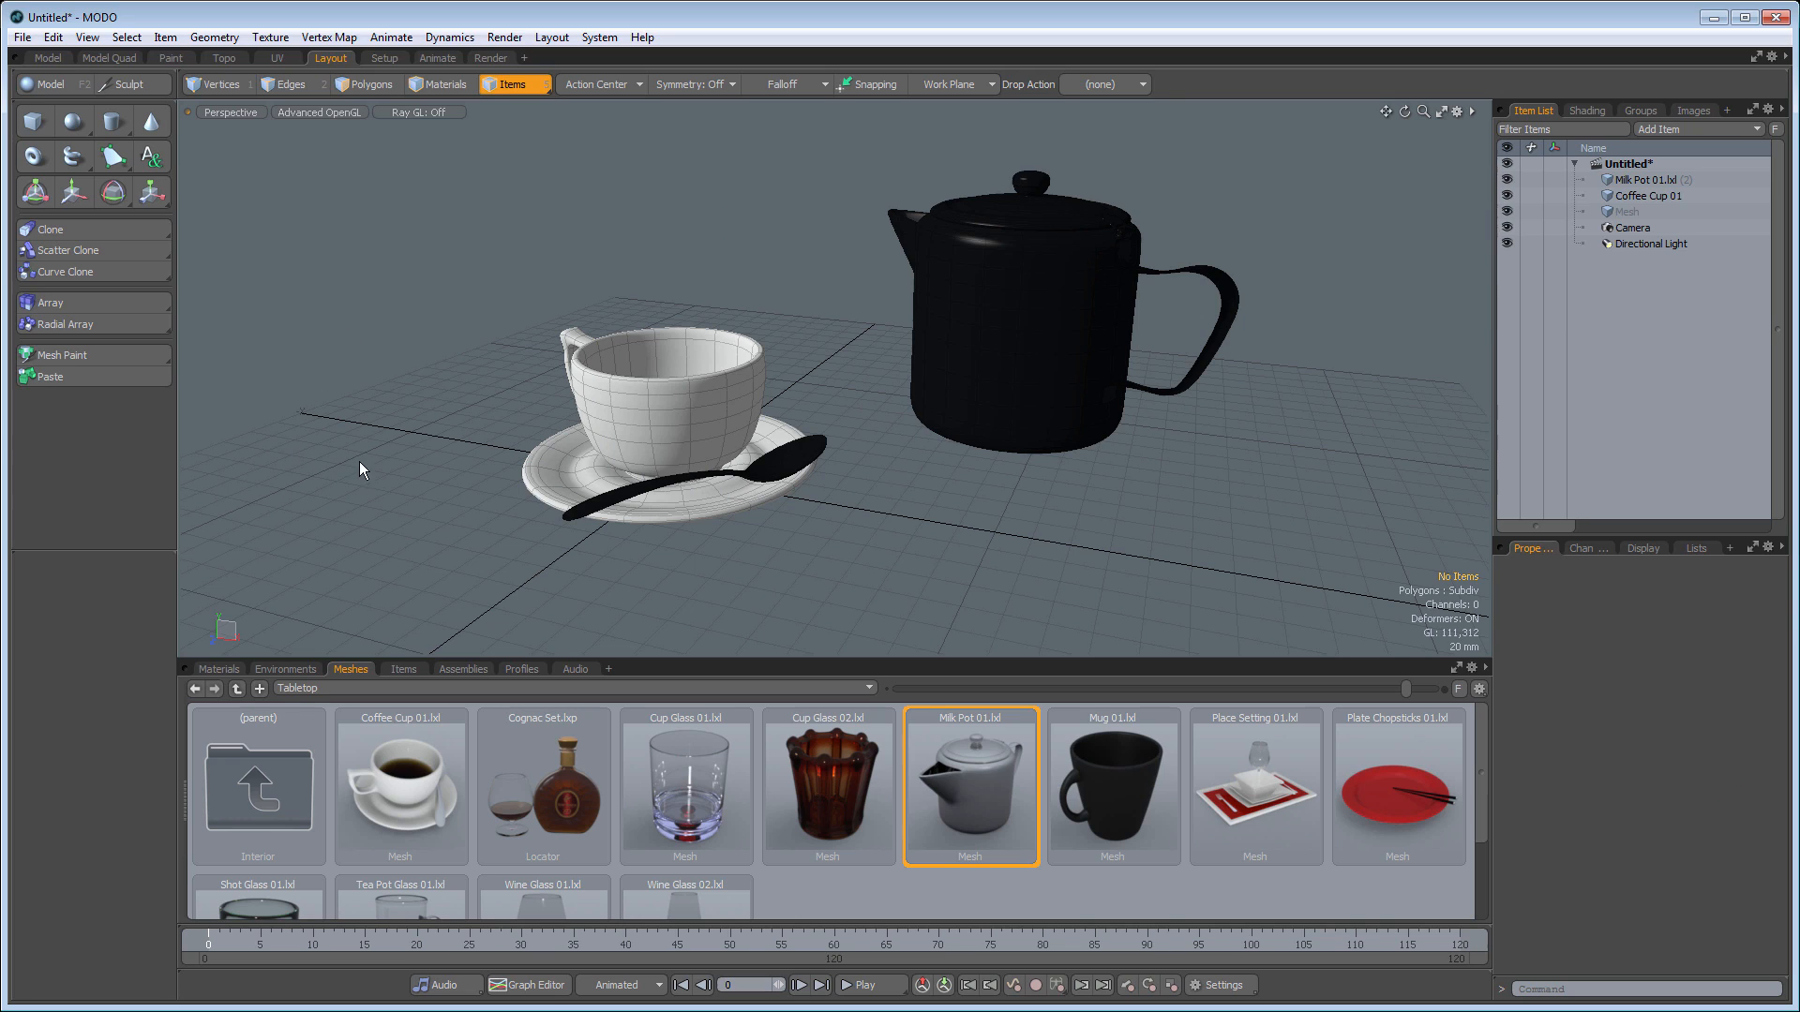
Select both the cup and milk pot in the viewport, deselect them, and select only the milk pot
click(647, 413)
shift+click(914, 345)
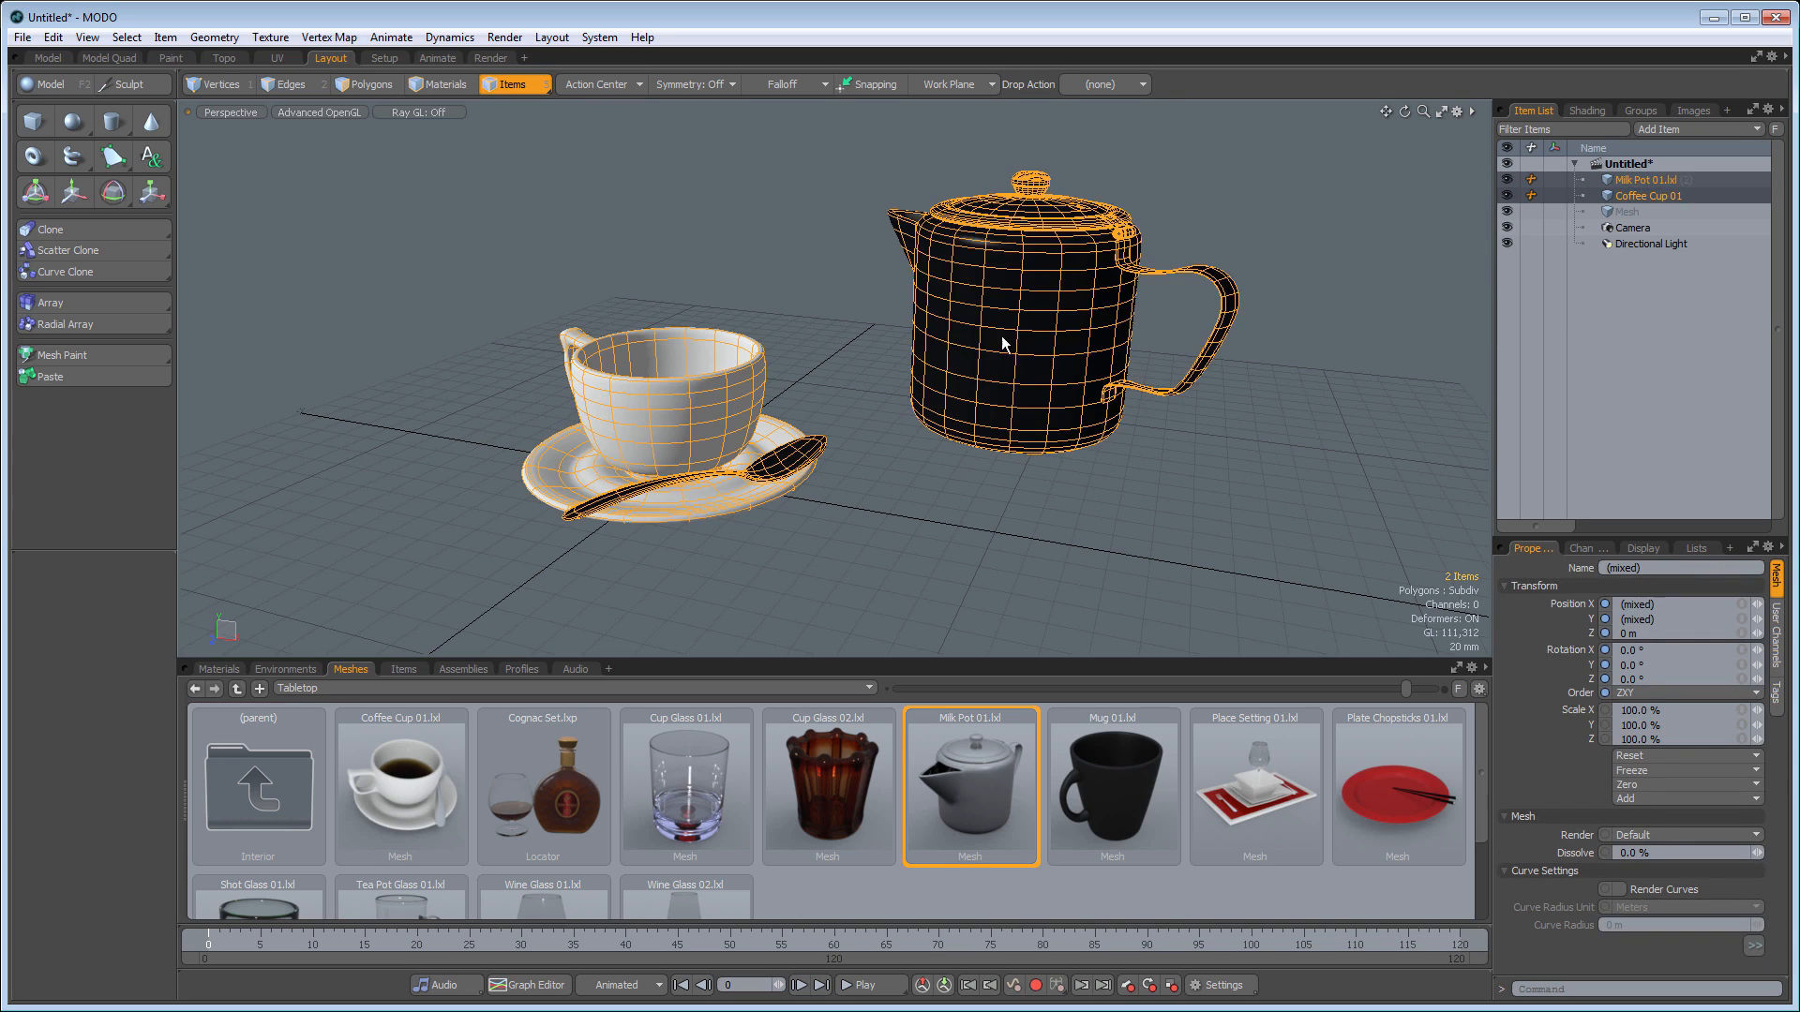
click(1295, 481)
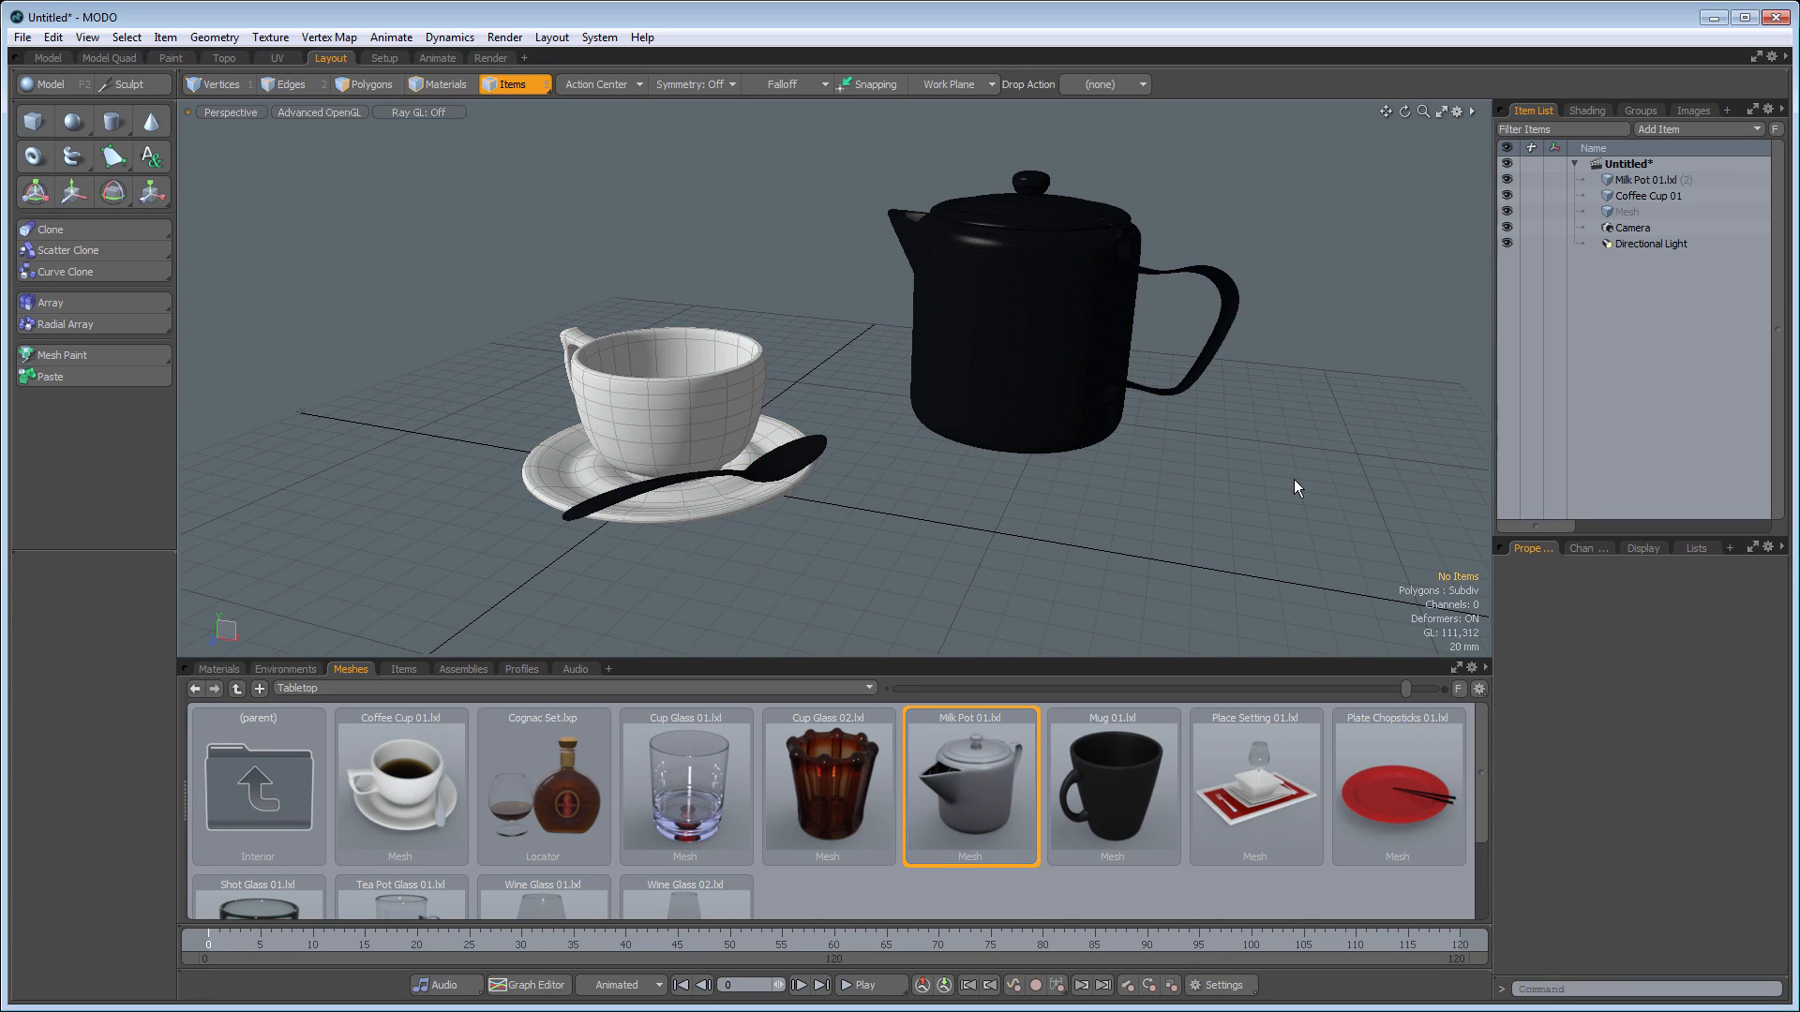
click(1075, 337)
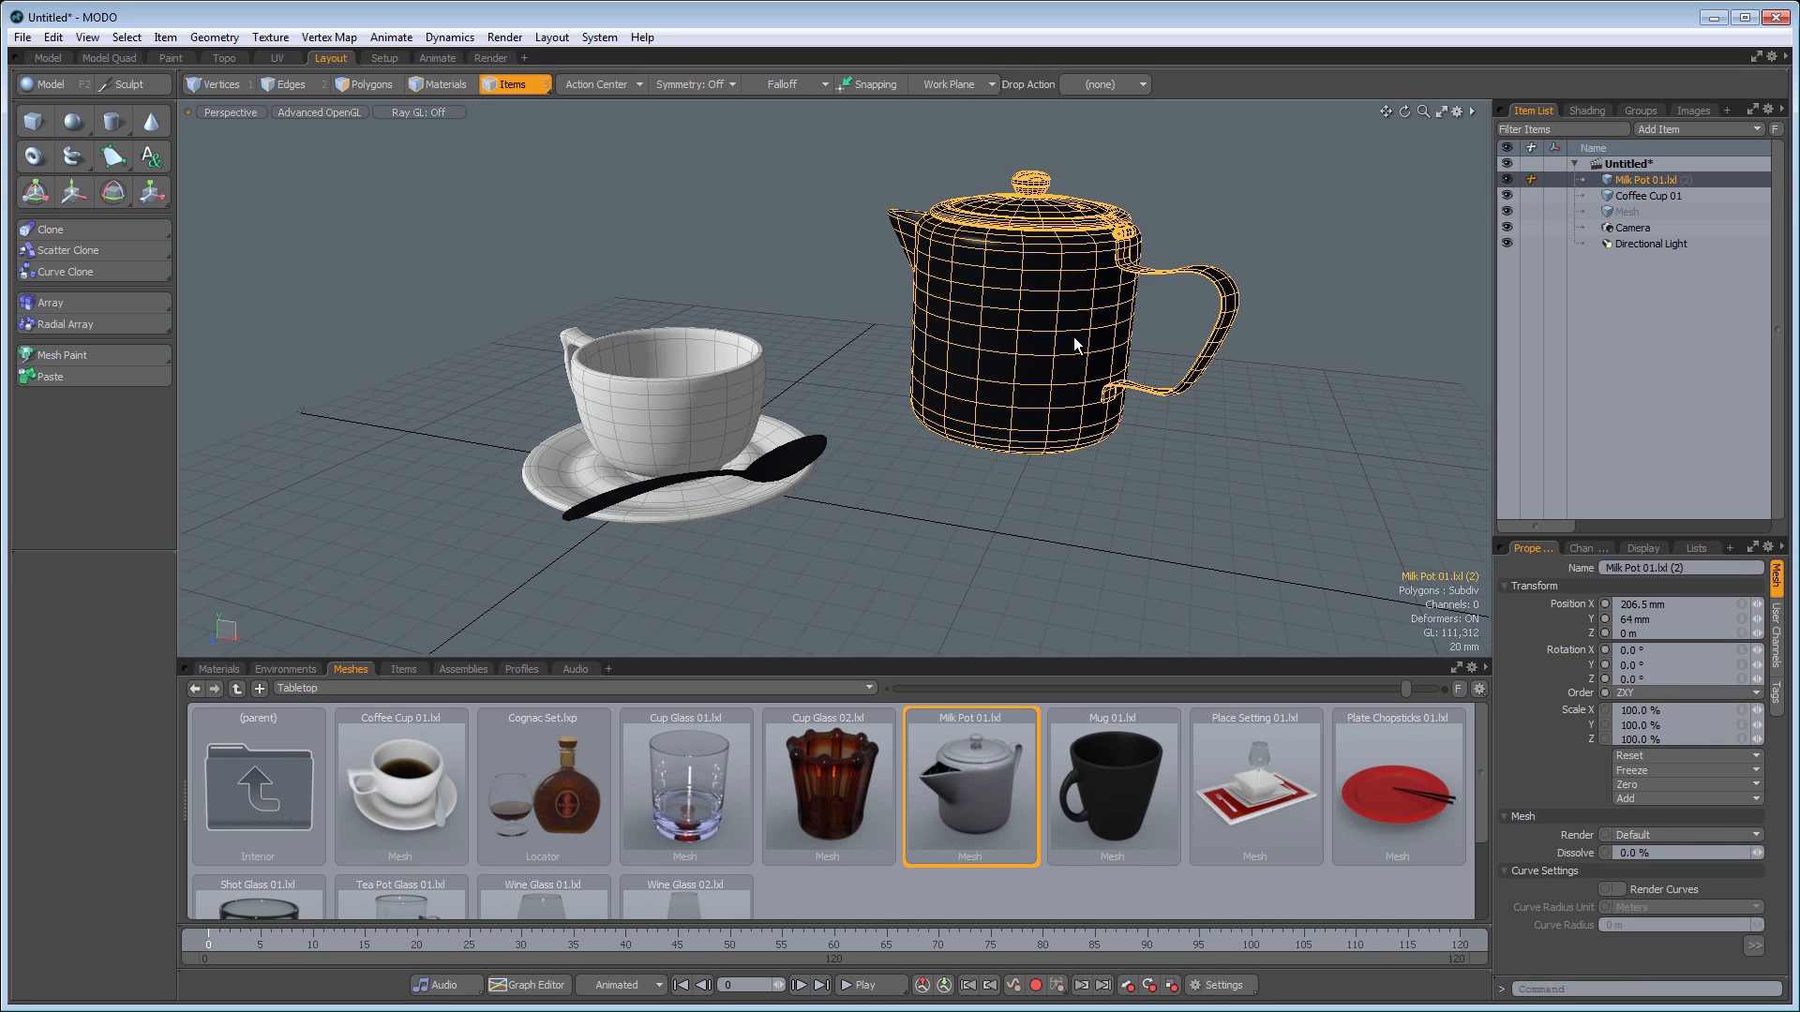
Try selecting individual and multiple polygons on the milk pot in Polygons mode, and clear the polygon selection
click(358, 82)
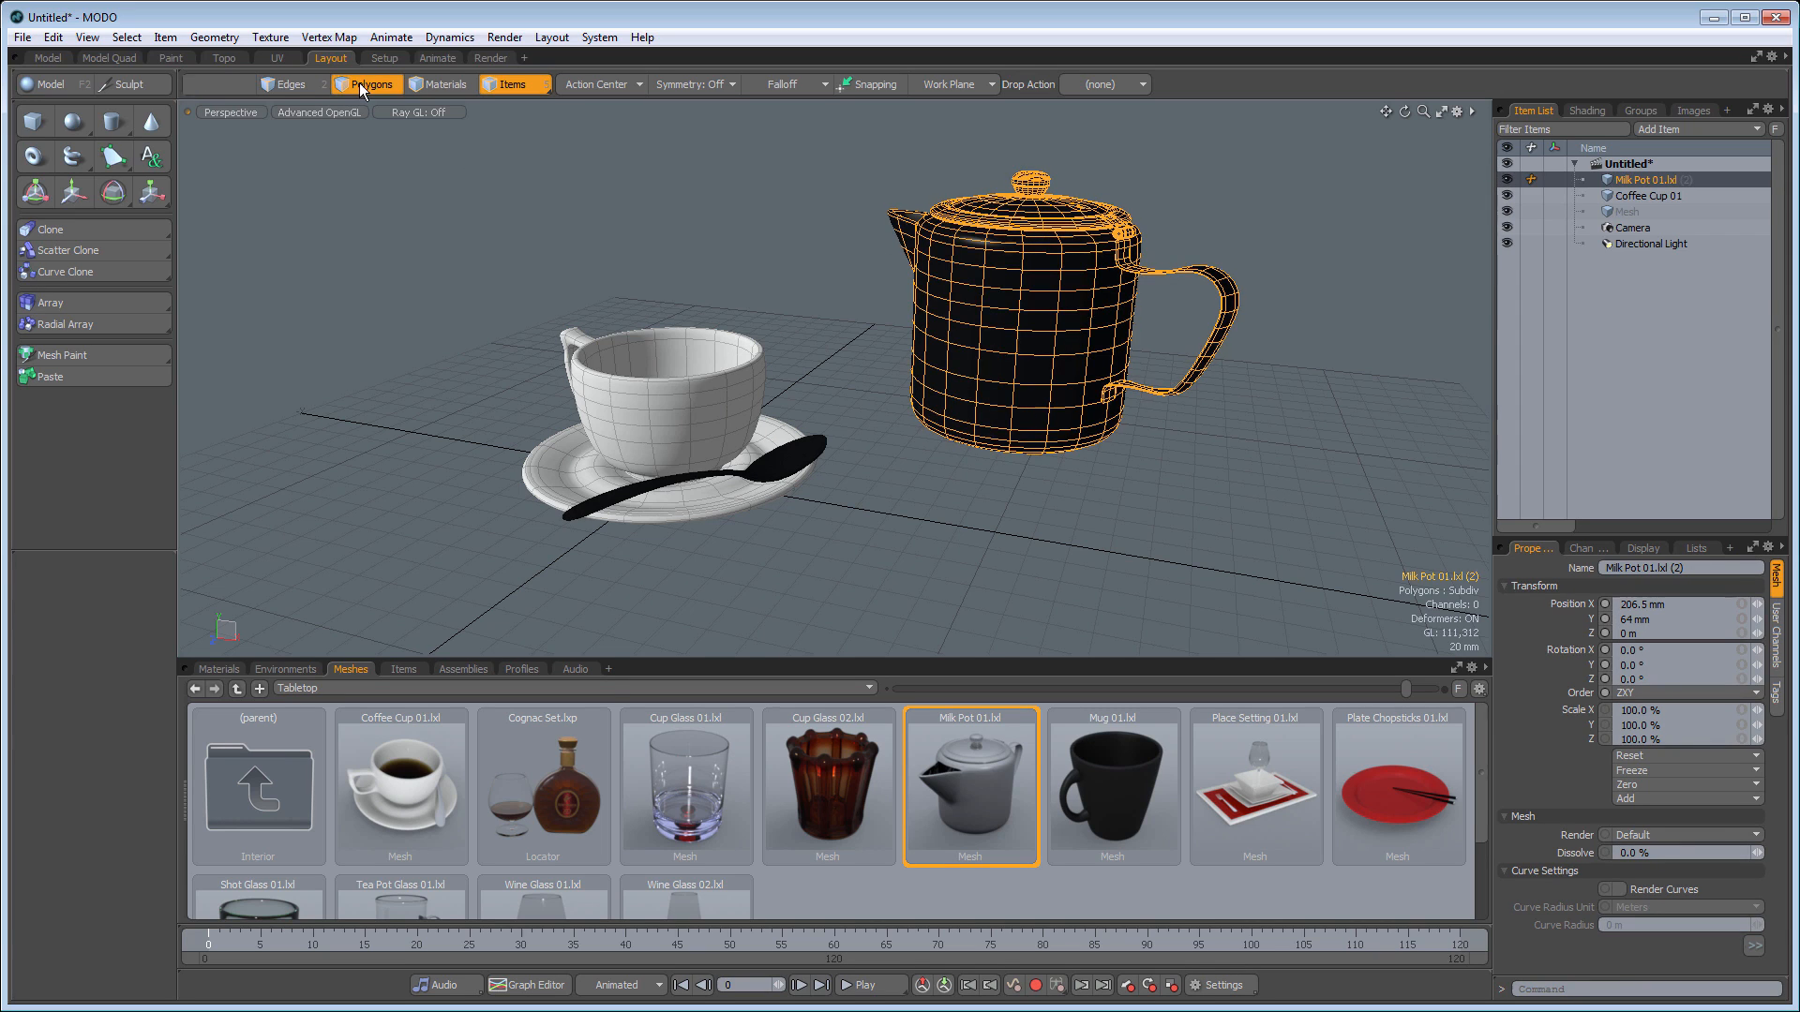
mouse_move(958, 383)
mouse_down()
mouse_move(1020, 308)
mouse_move(1082, 374)
mouse_move(1095, 362)
mouse_up()
click(873, 331)
mouse_move(873, 331)
right_down()
mouse_move(885, 463)
mouse_move(1094, 403)
mouse_move(1092, 335)
right_up()
click(996, 367)
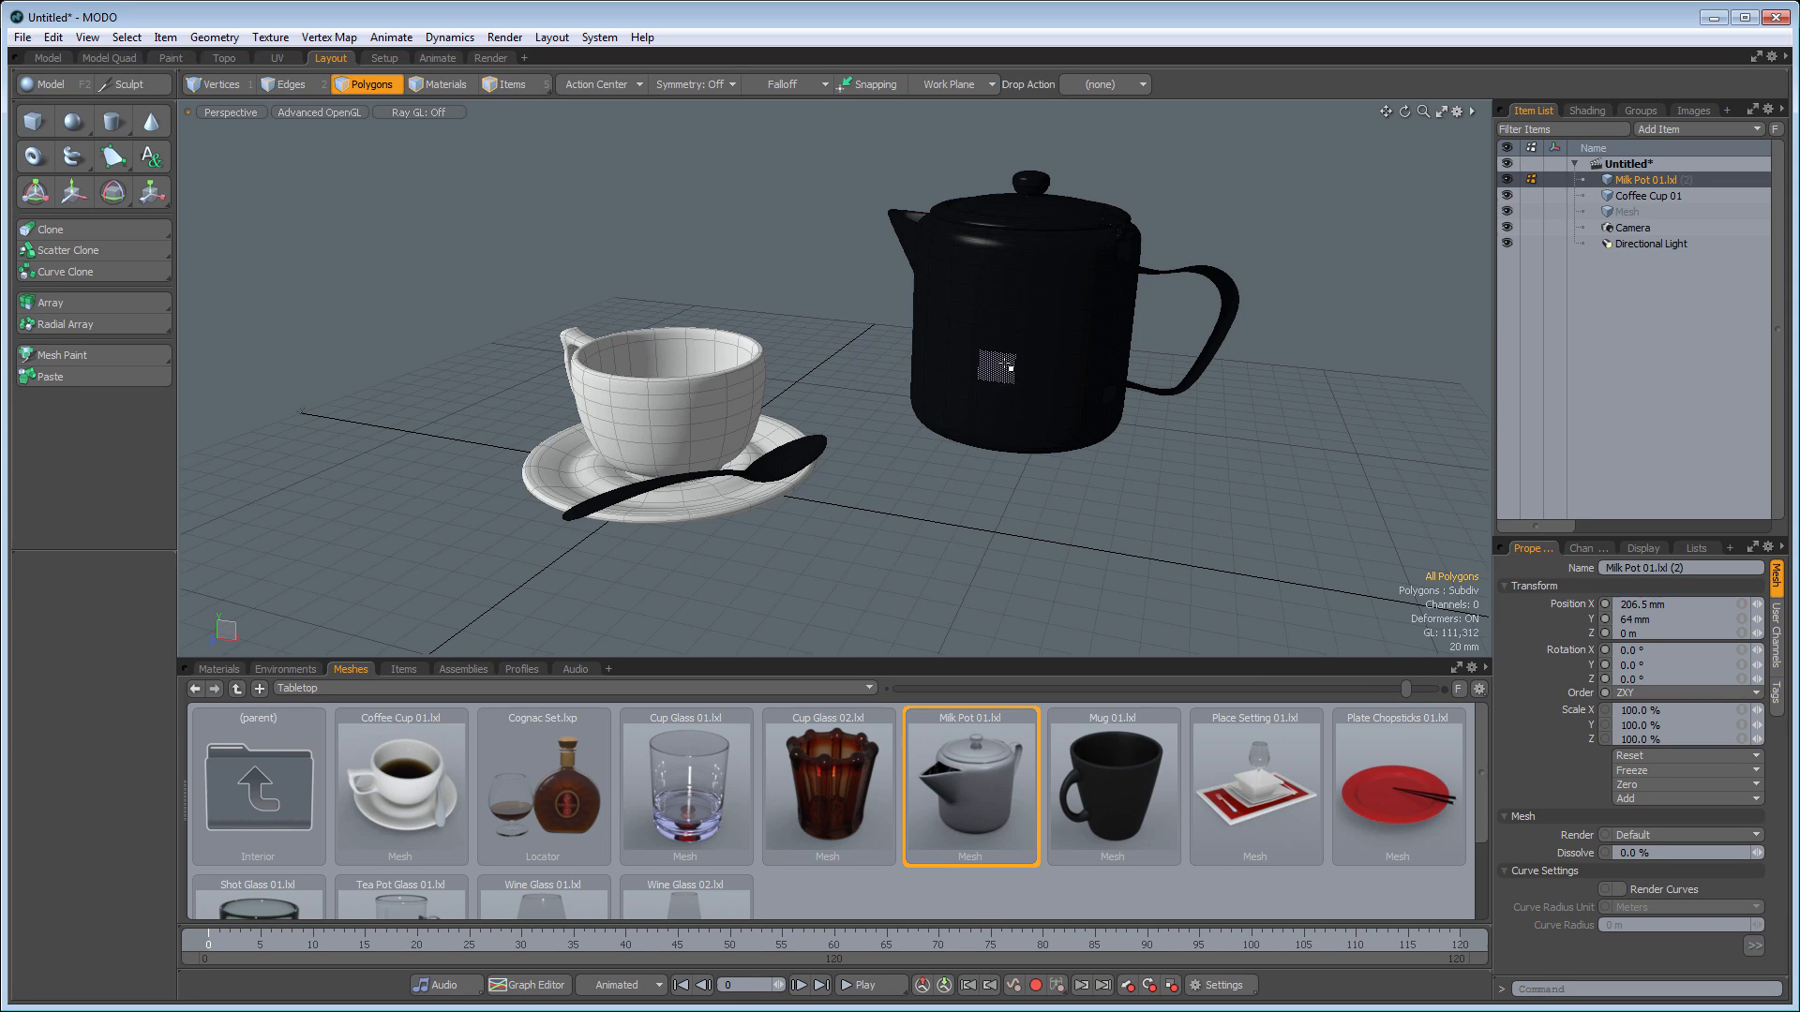
shift+click(1048, 321)
shift+click(938, 307)
shift+click(1002, 278)
click(894, 399)
Return to Items mode and move the milk pot to about X 216 mm and Z 14 mm
click(514, 84)
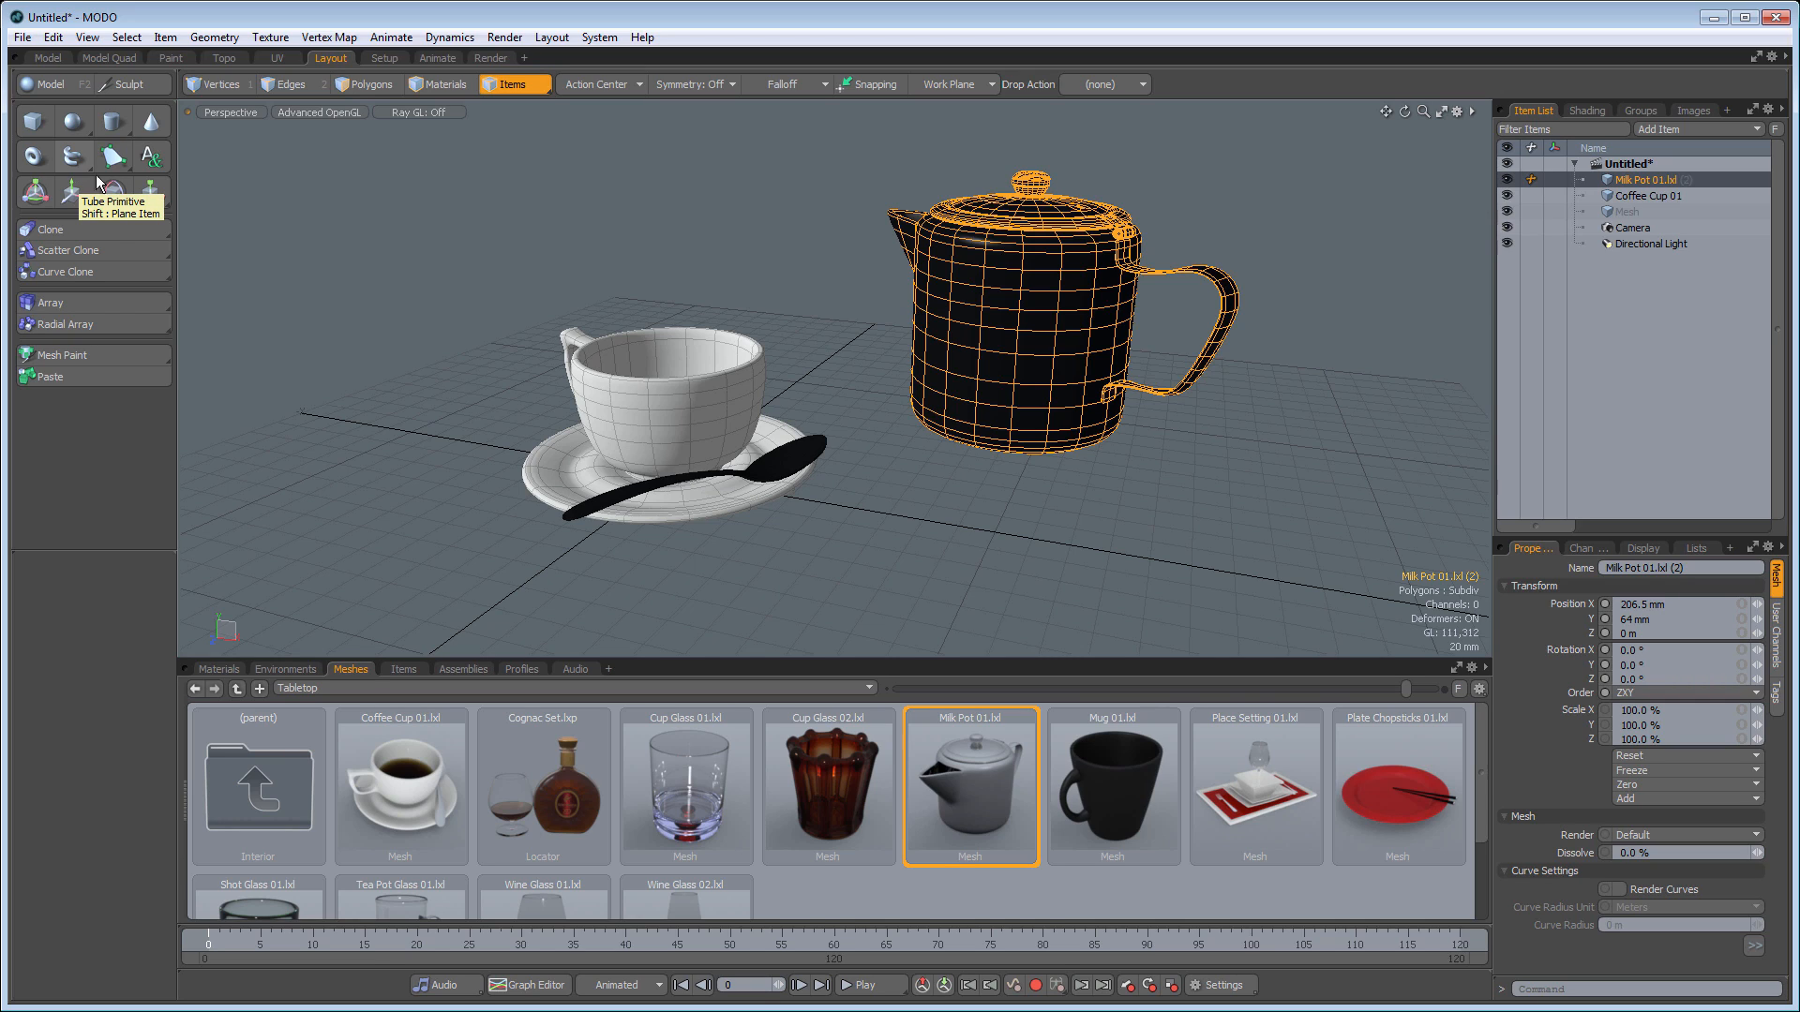
key(w)
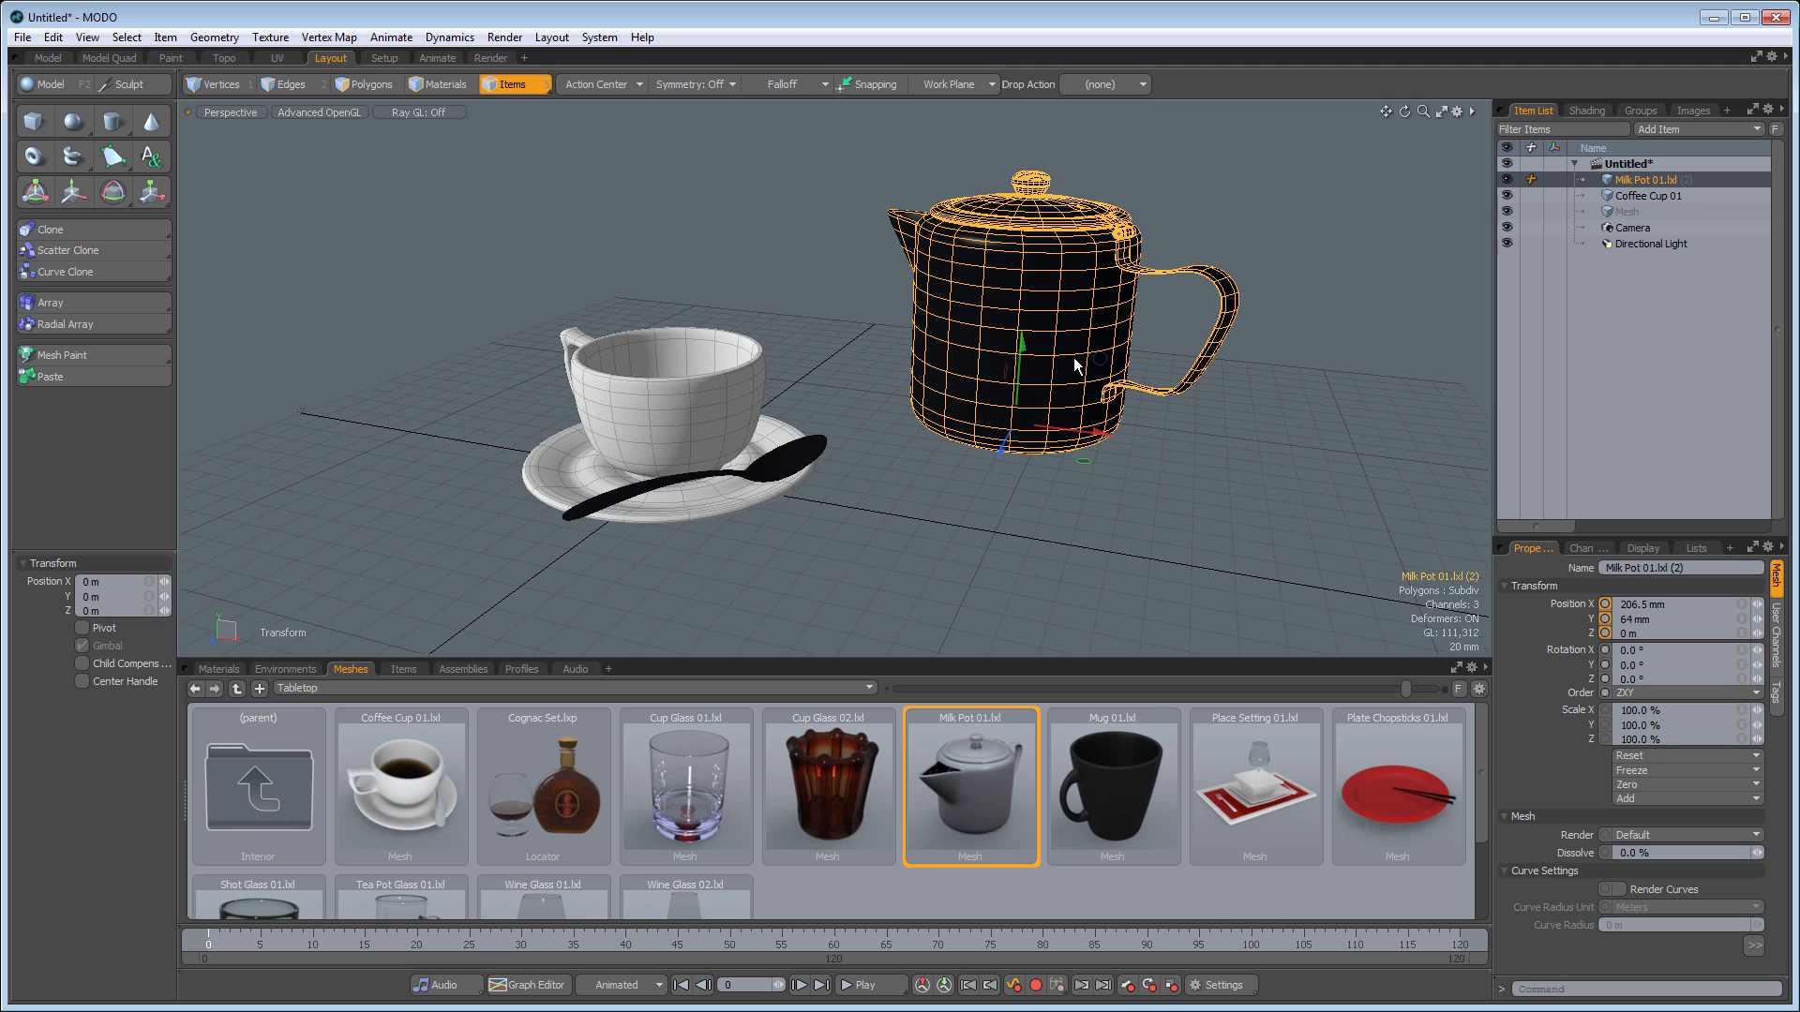
drag(1137, 469, 1102, 477)
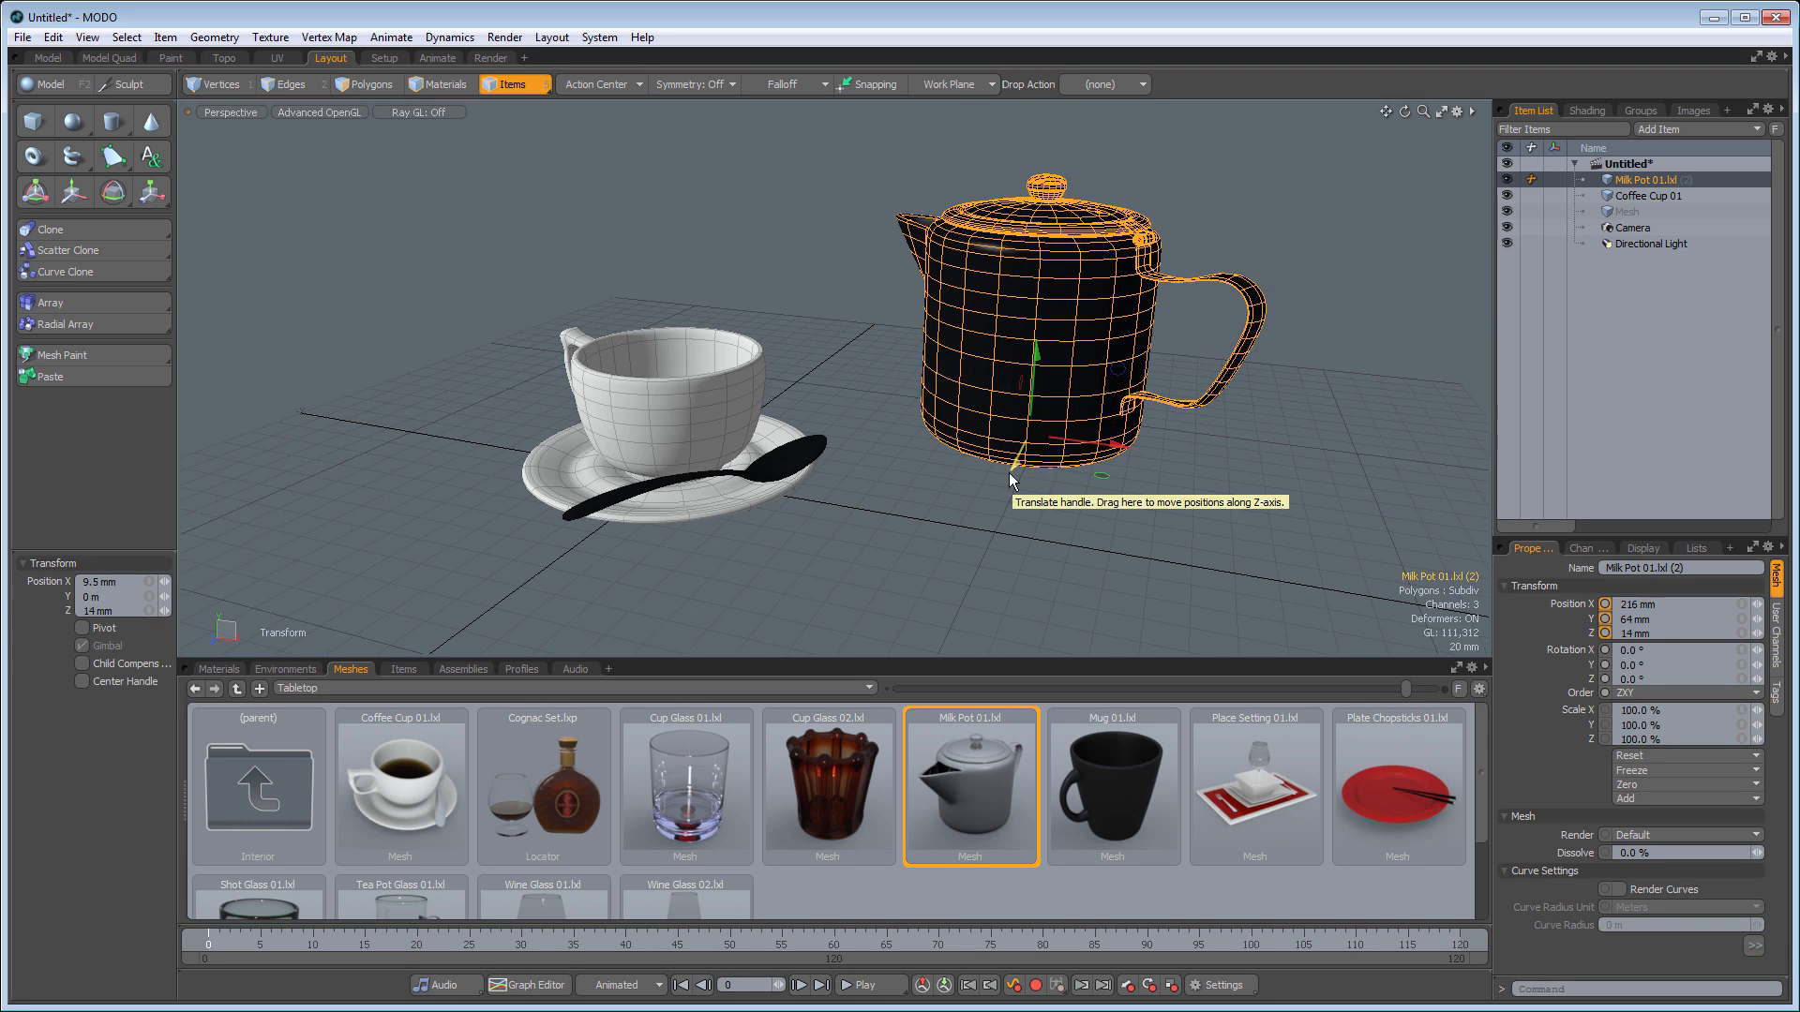
Try rotating the milk pot about -11.5° around Z and scaling it, and undo both changes
key(e)
mouse_move(1118, 396)
mouse_down()
mouse_move(1139, 440)
mouse_move(1092, 361)
mouse_move(1114, 398)
mouse_up()
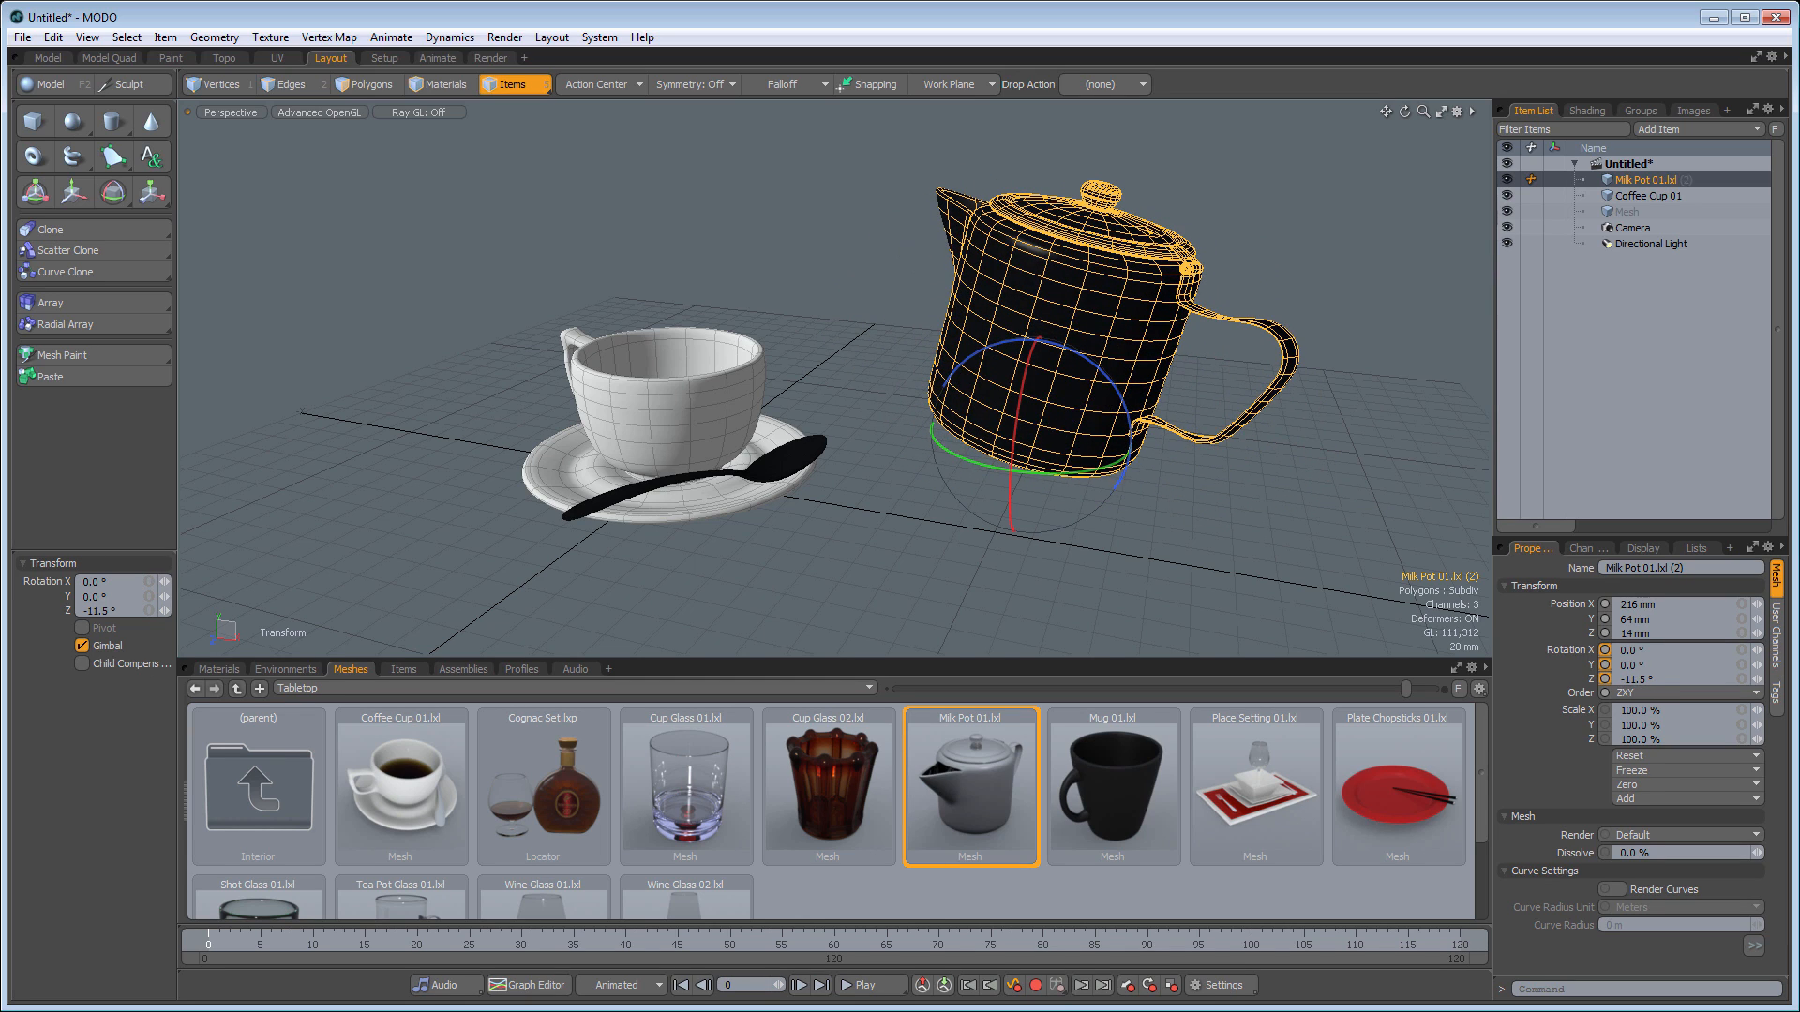
key(r)
mouse_move(1031, 437)
mouse_down()
mouse_move(1083, 435)
mouse_move(1021, 437)
mouse_up()
key(ctrl+z)
key(ctrl+z)
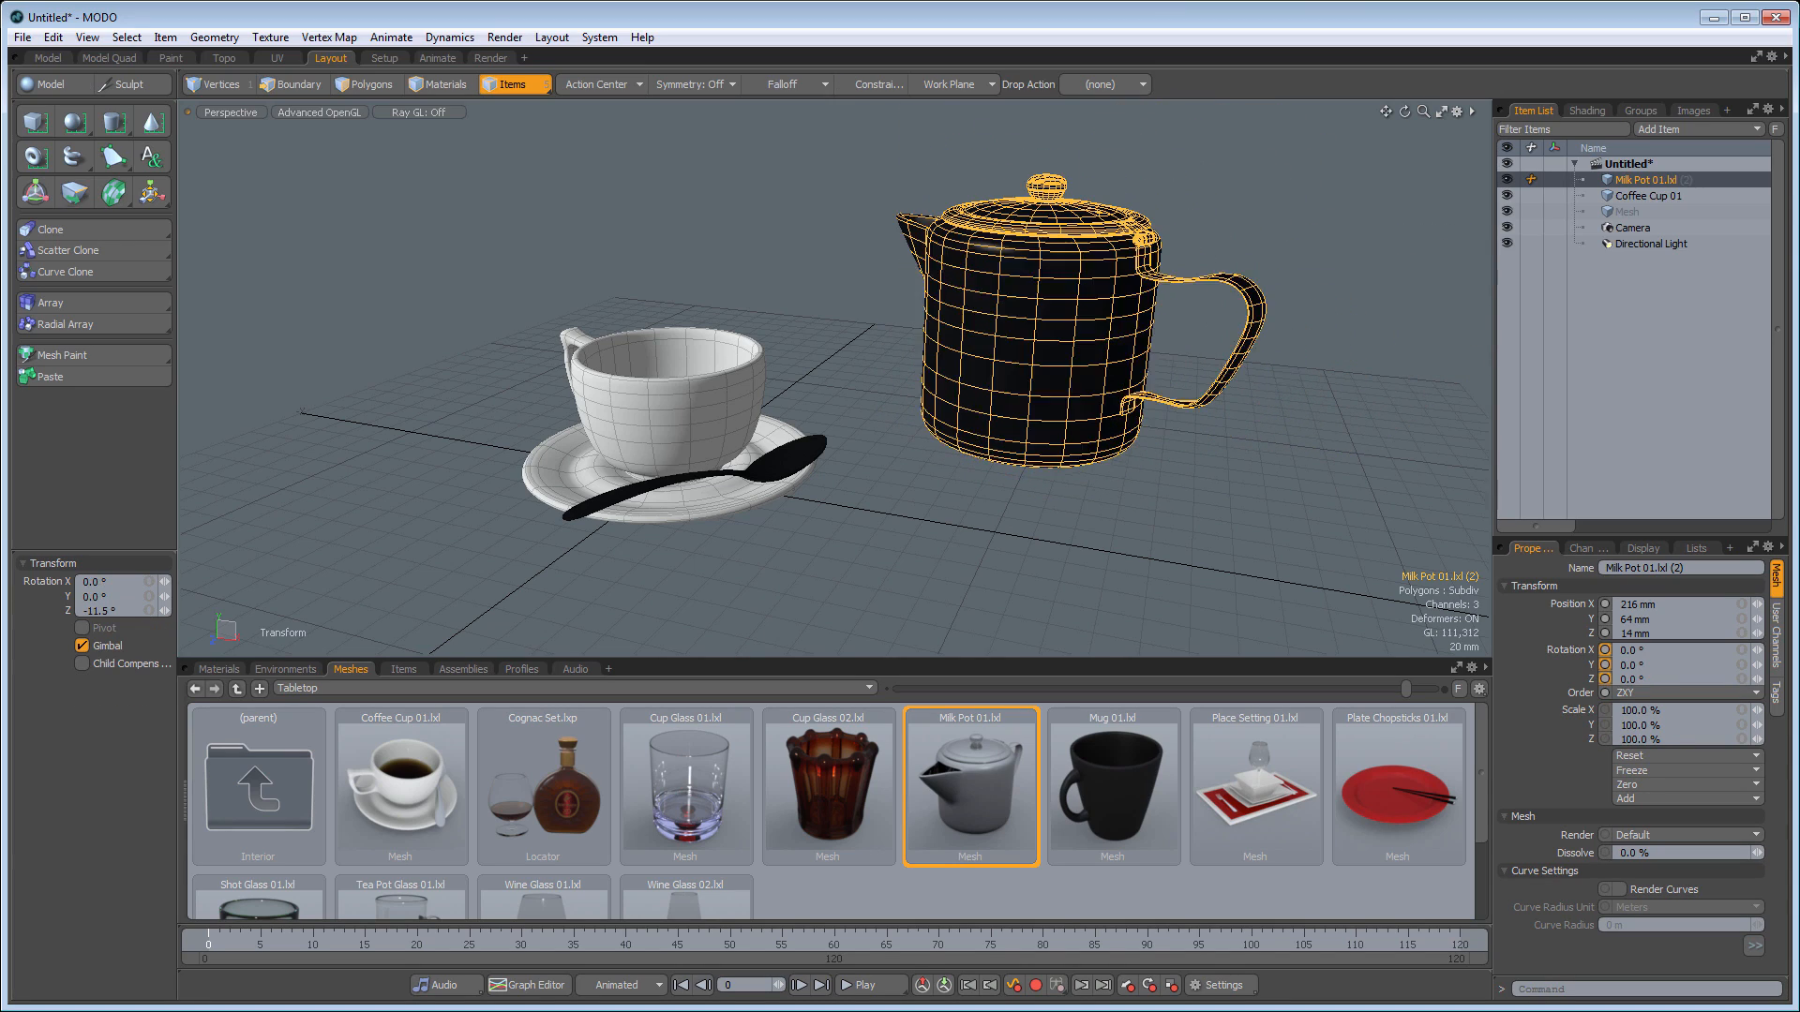
Undo the milk pot's last move and transform it to X 211.5 mm, trying and undoing a -4.0° rotation around Z
key(ctrl+z)
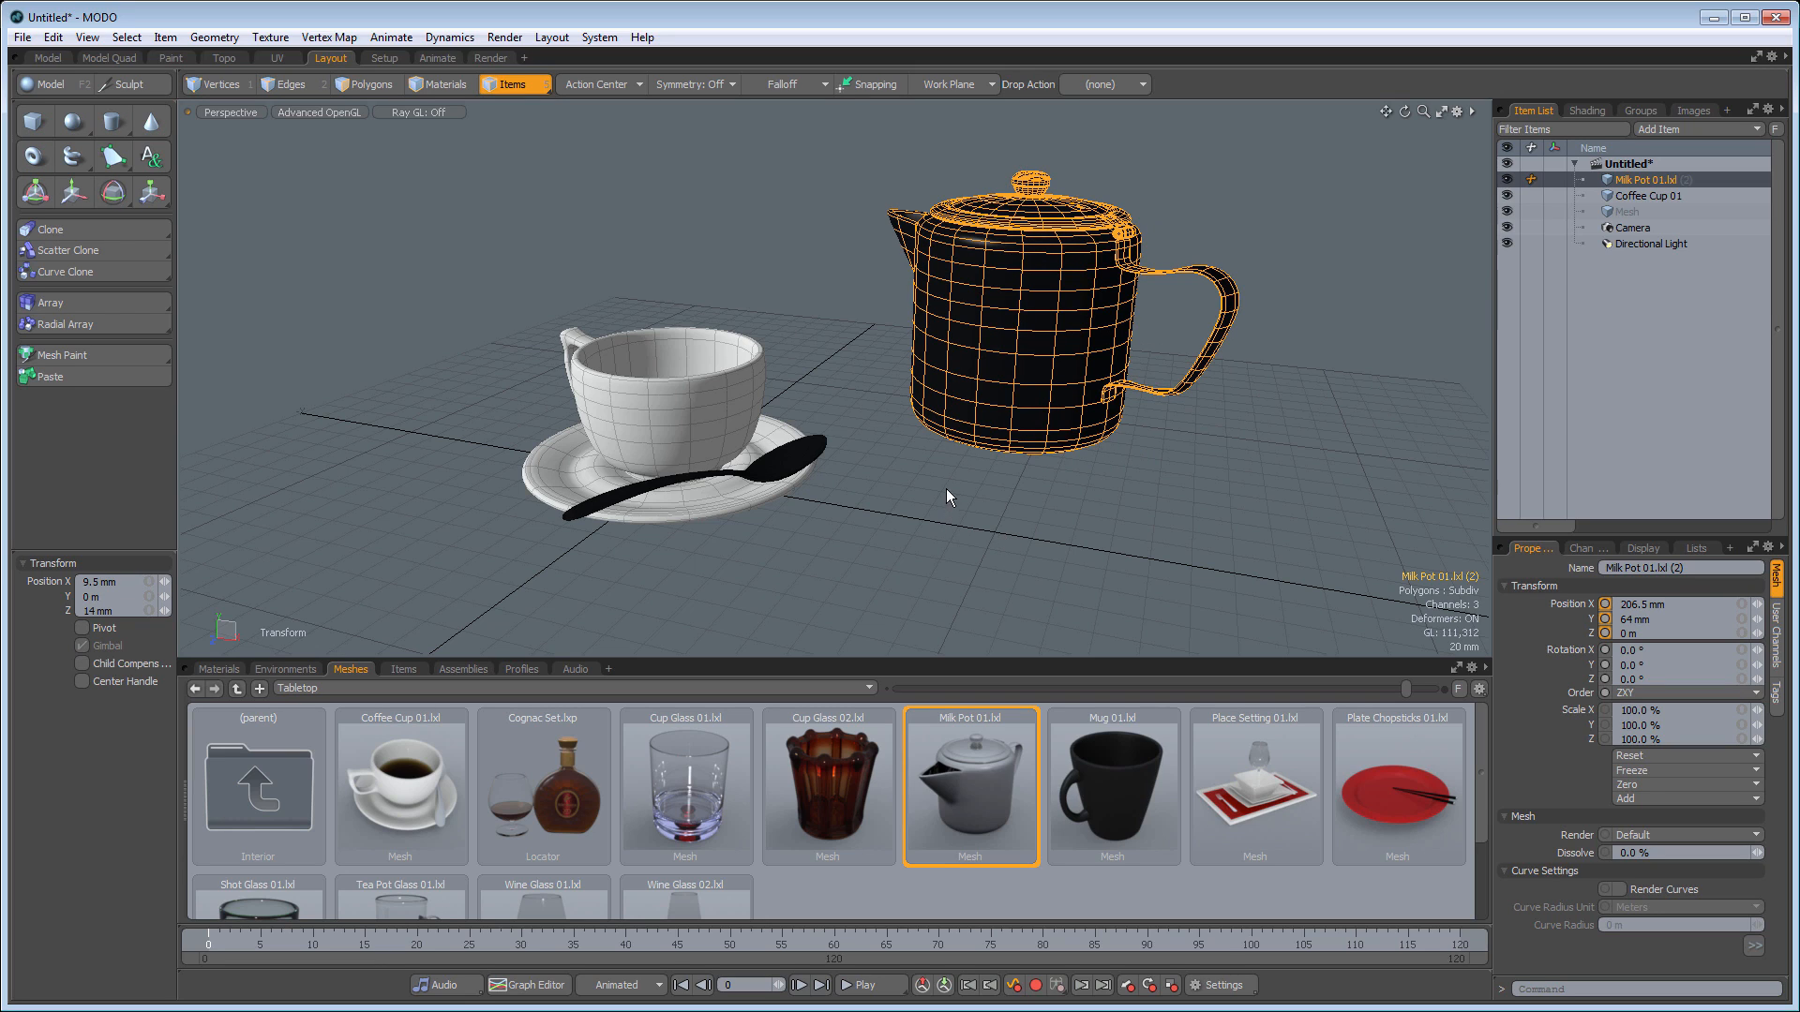
key(y)
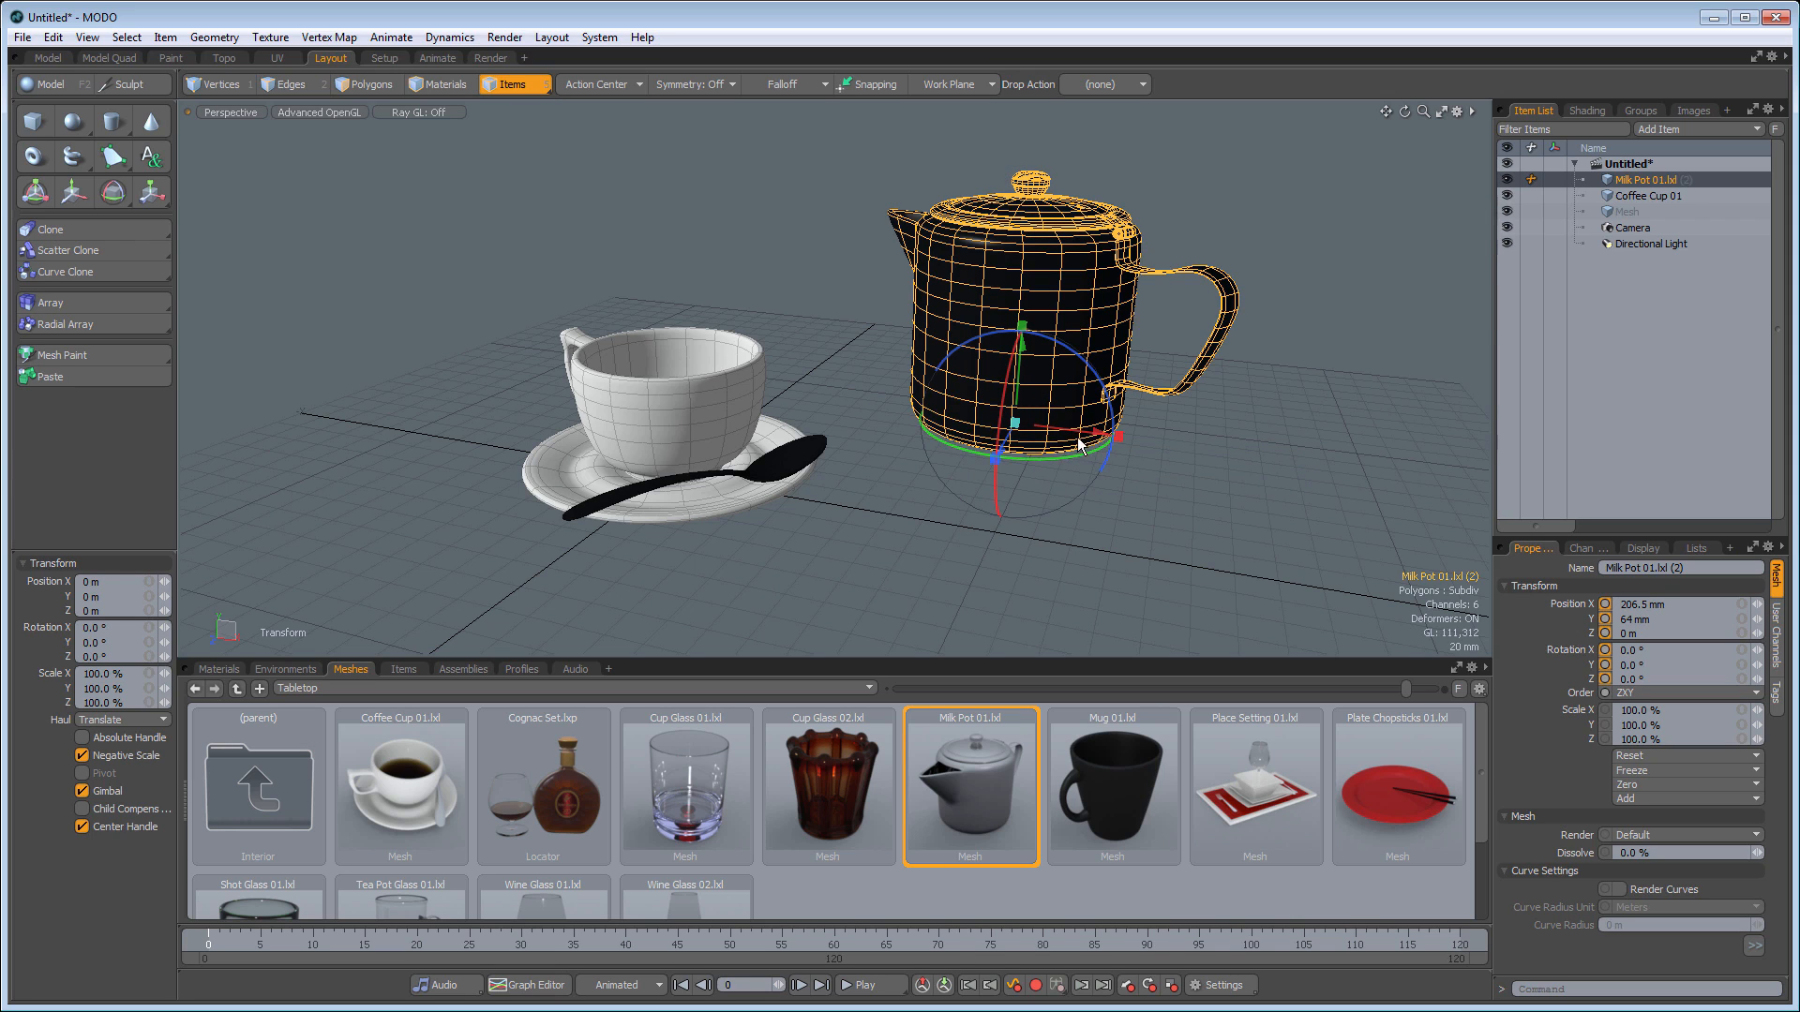
drag(1101, 432, 1122, 403)
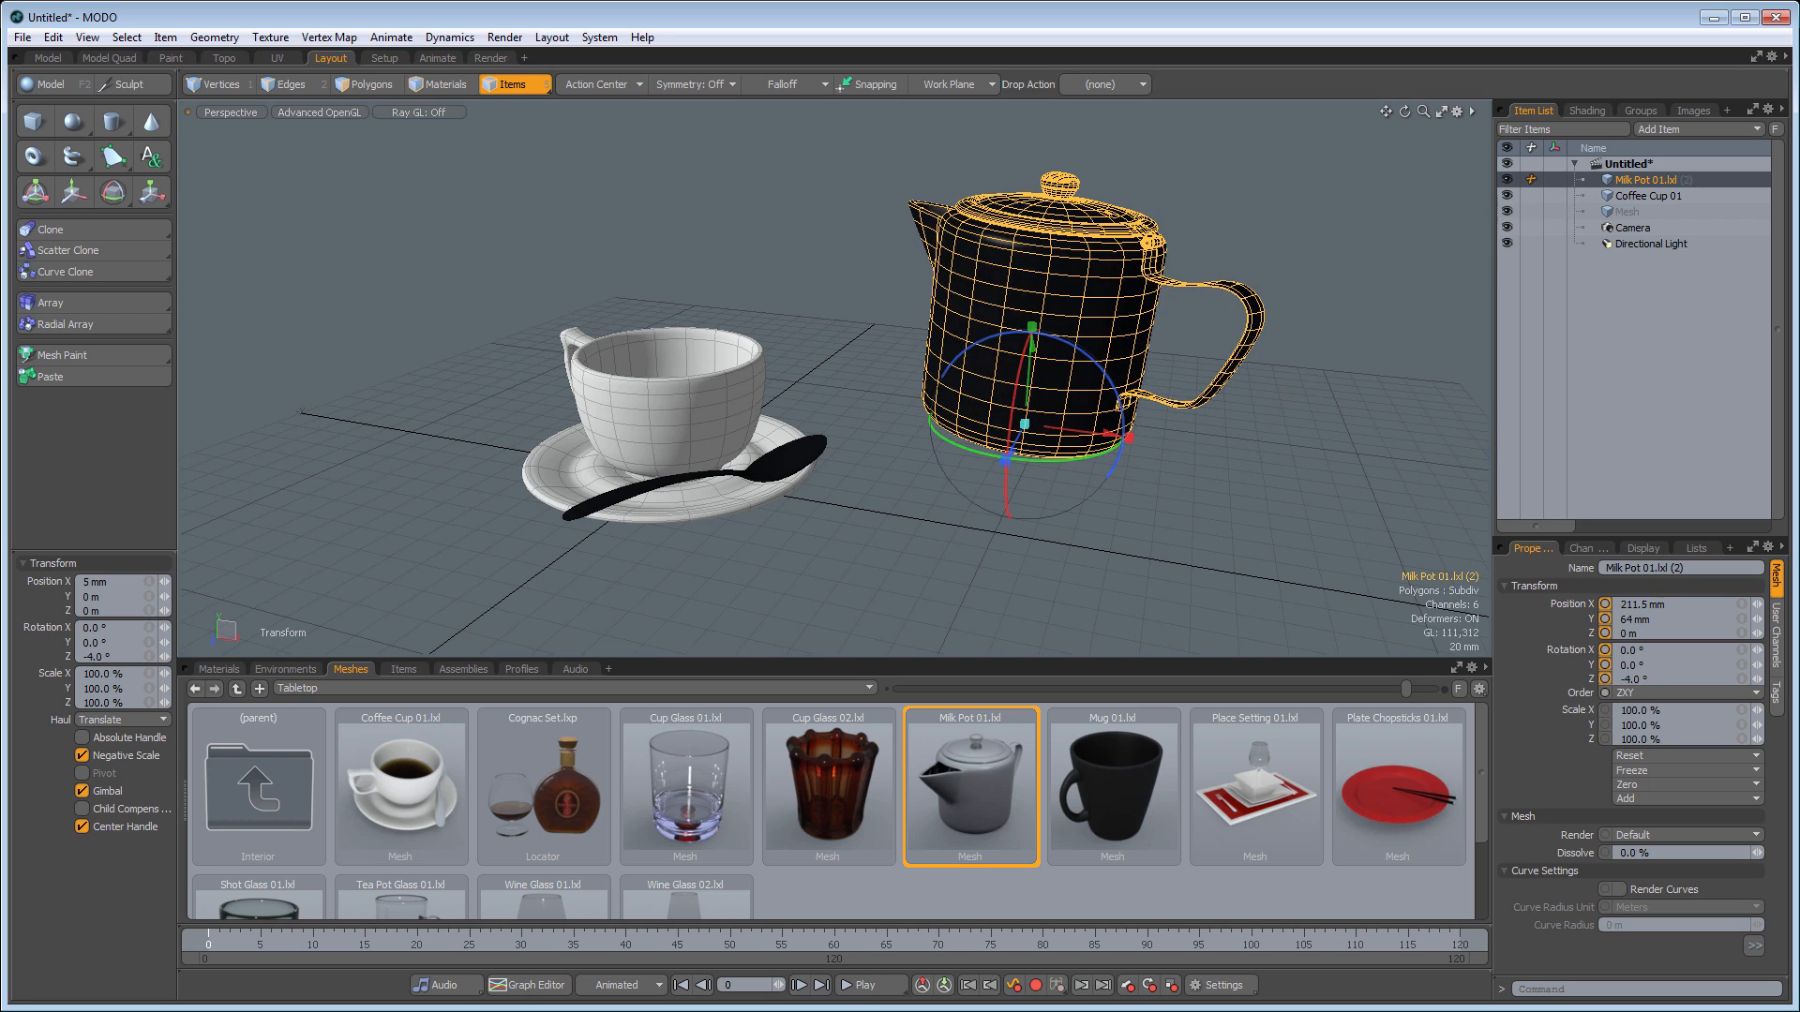
key(ctrl+z)
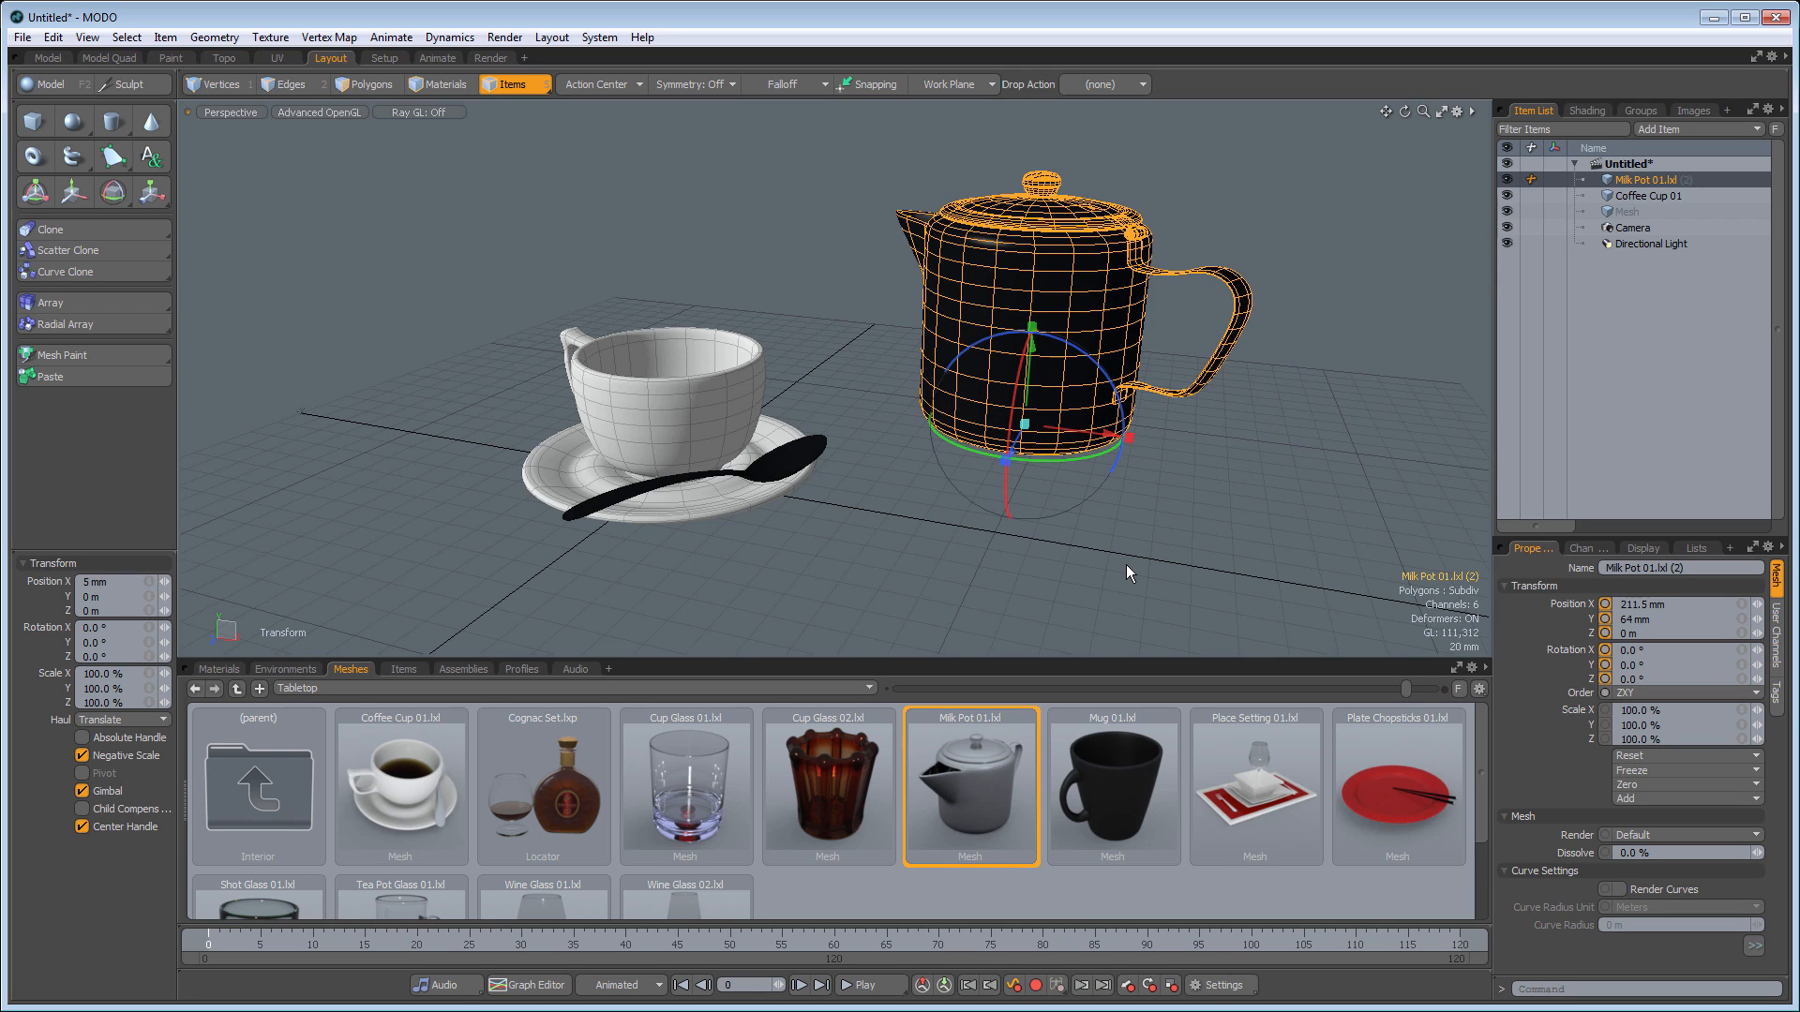
key(space)
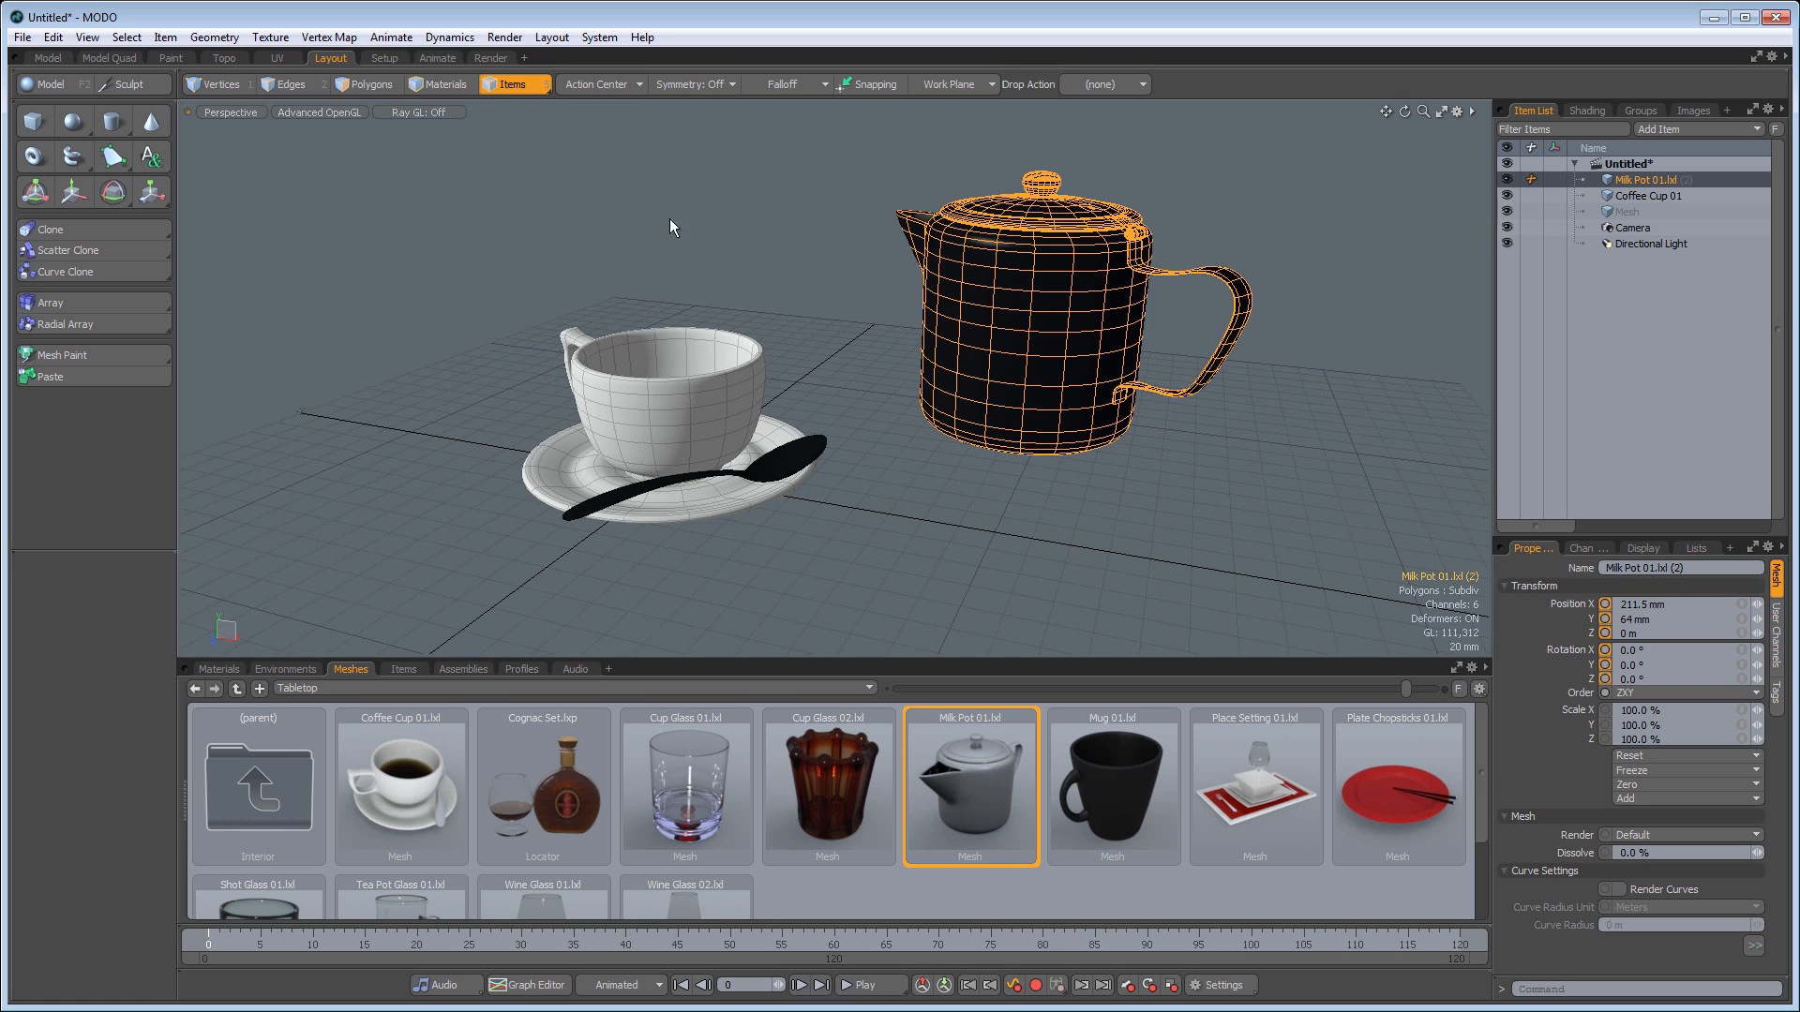
Review the Setup workspace's tool groups, from Setup and Modifiers through Dynamics and Particles, and look over the Animate workspace
click(399, 60)
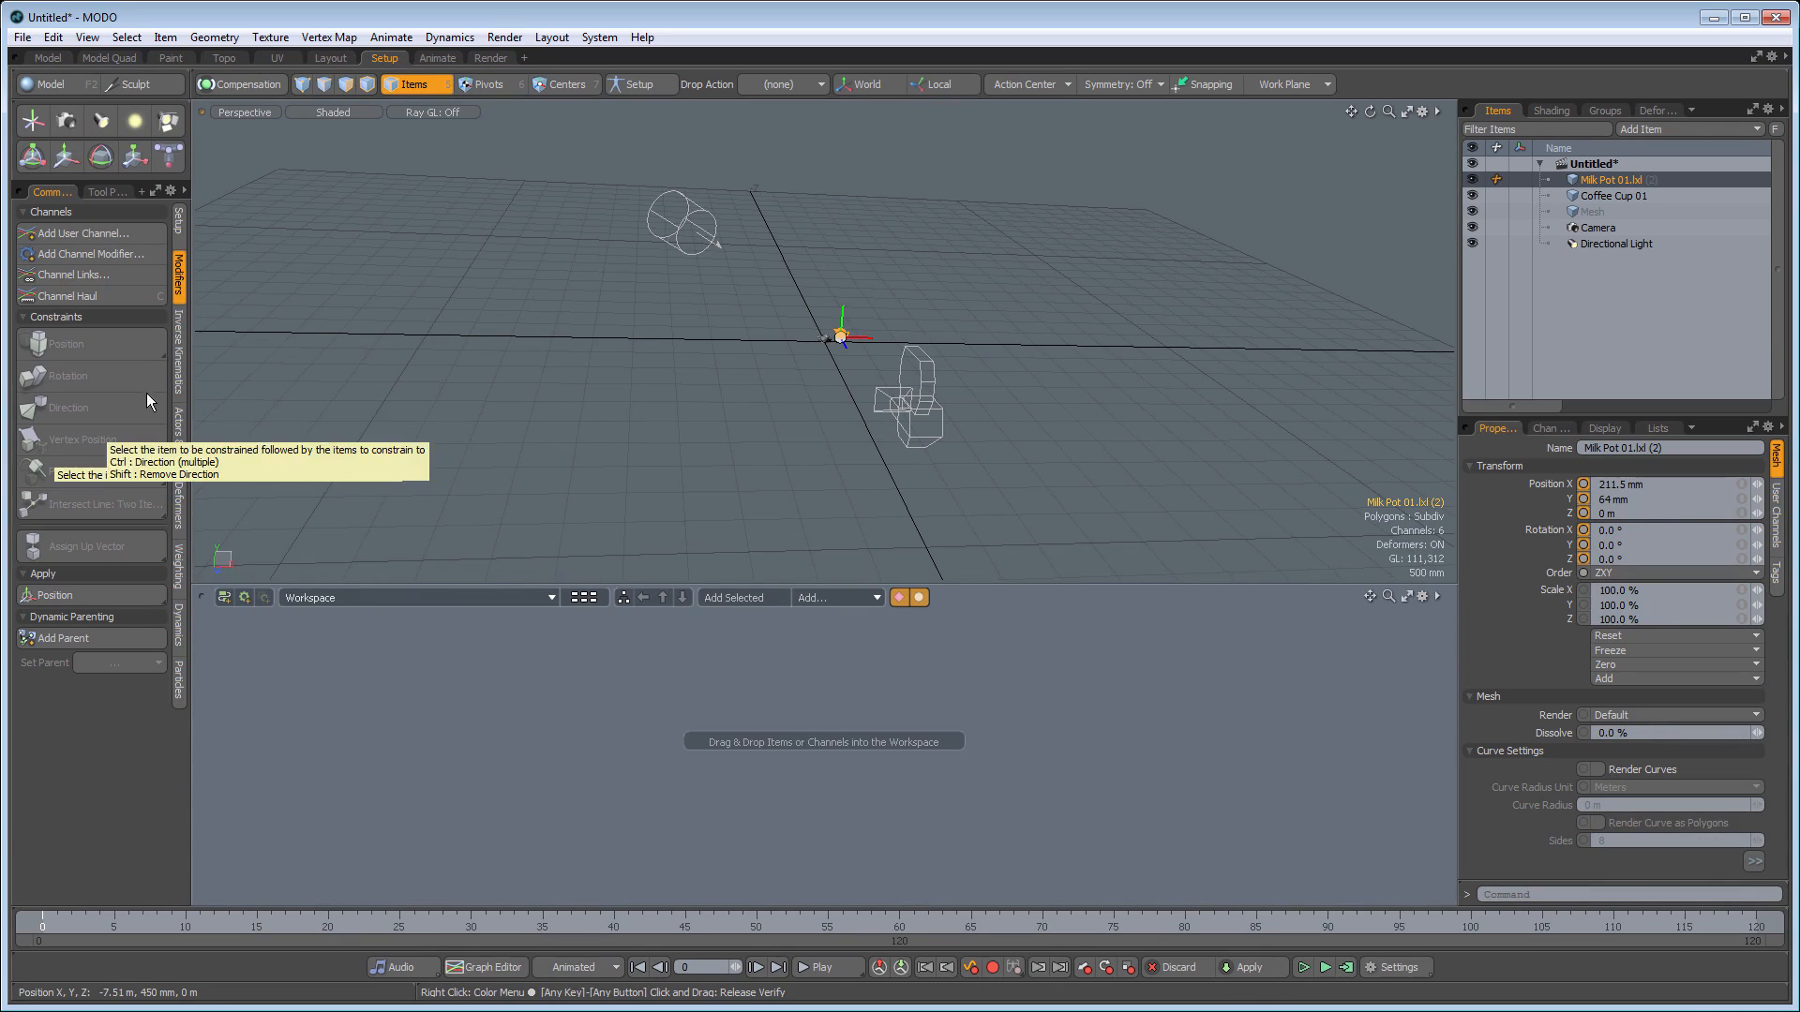
click(178, 227)
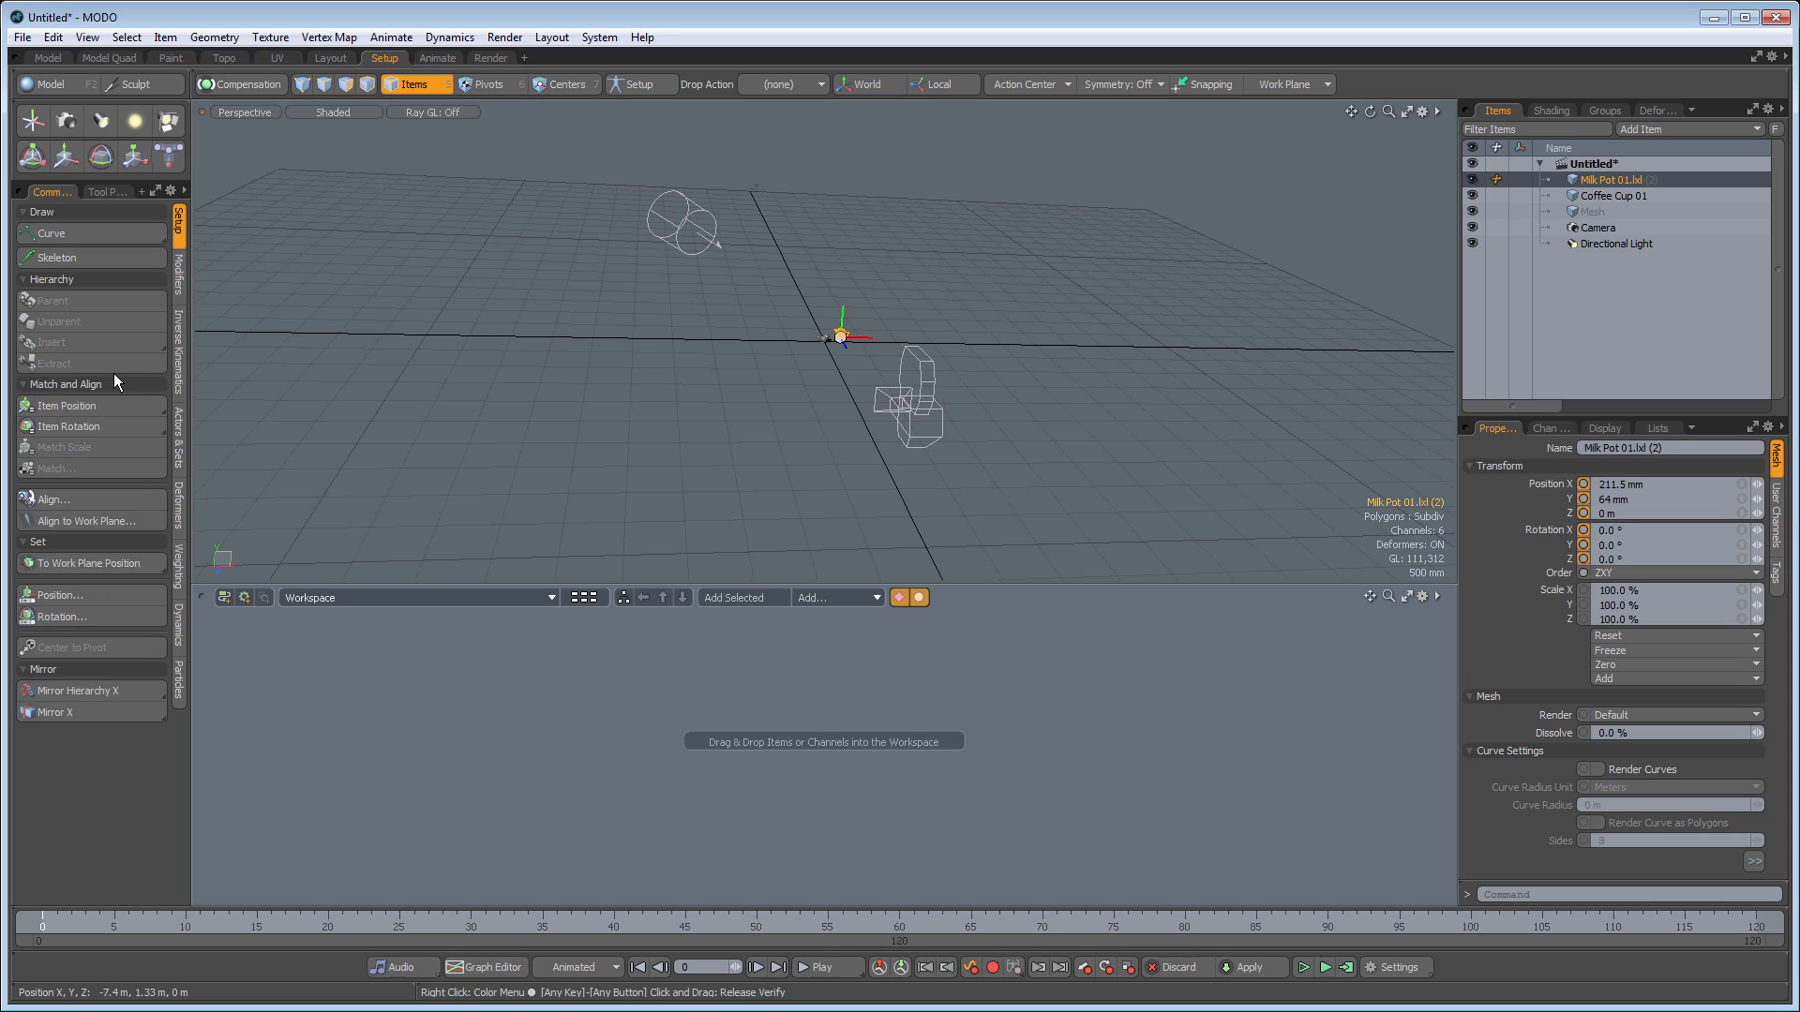
click(178, 289)
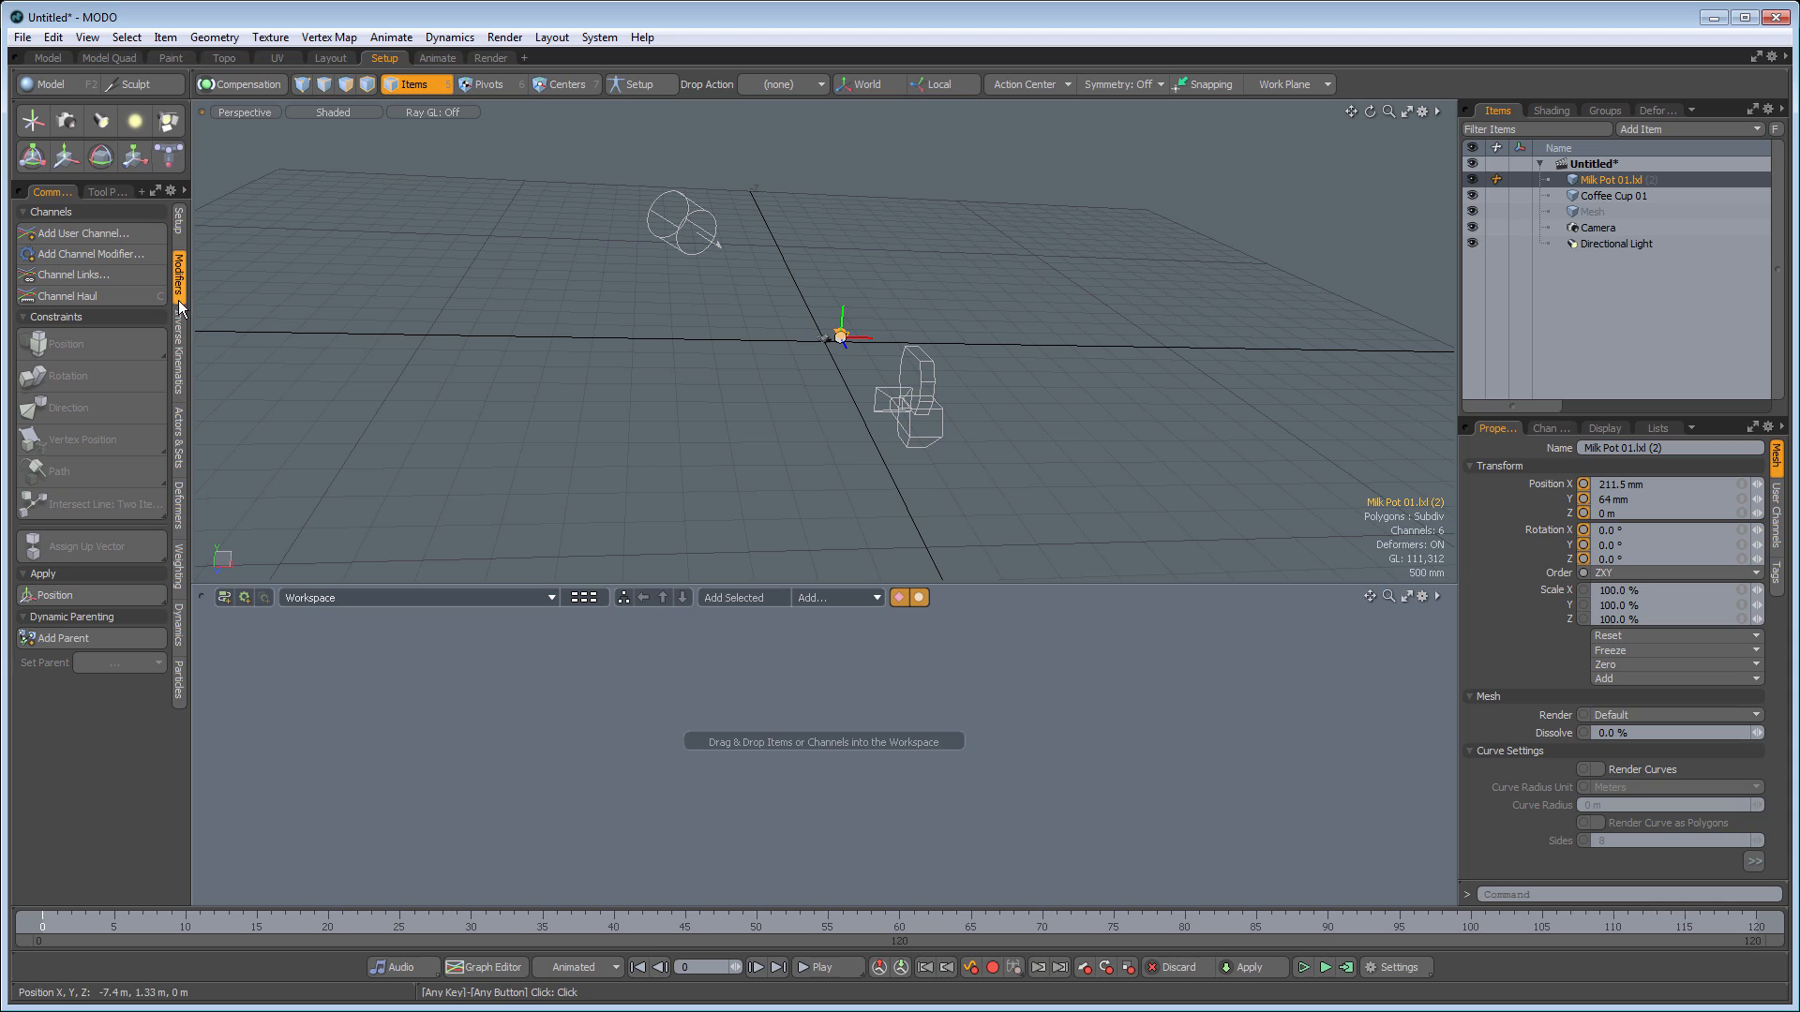
click(181, 364)
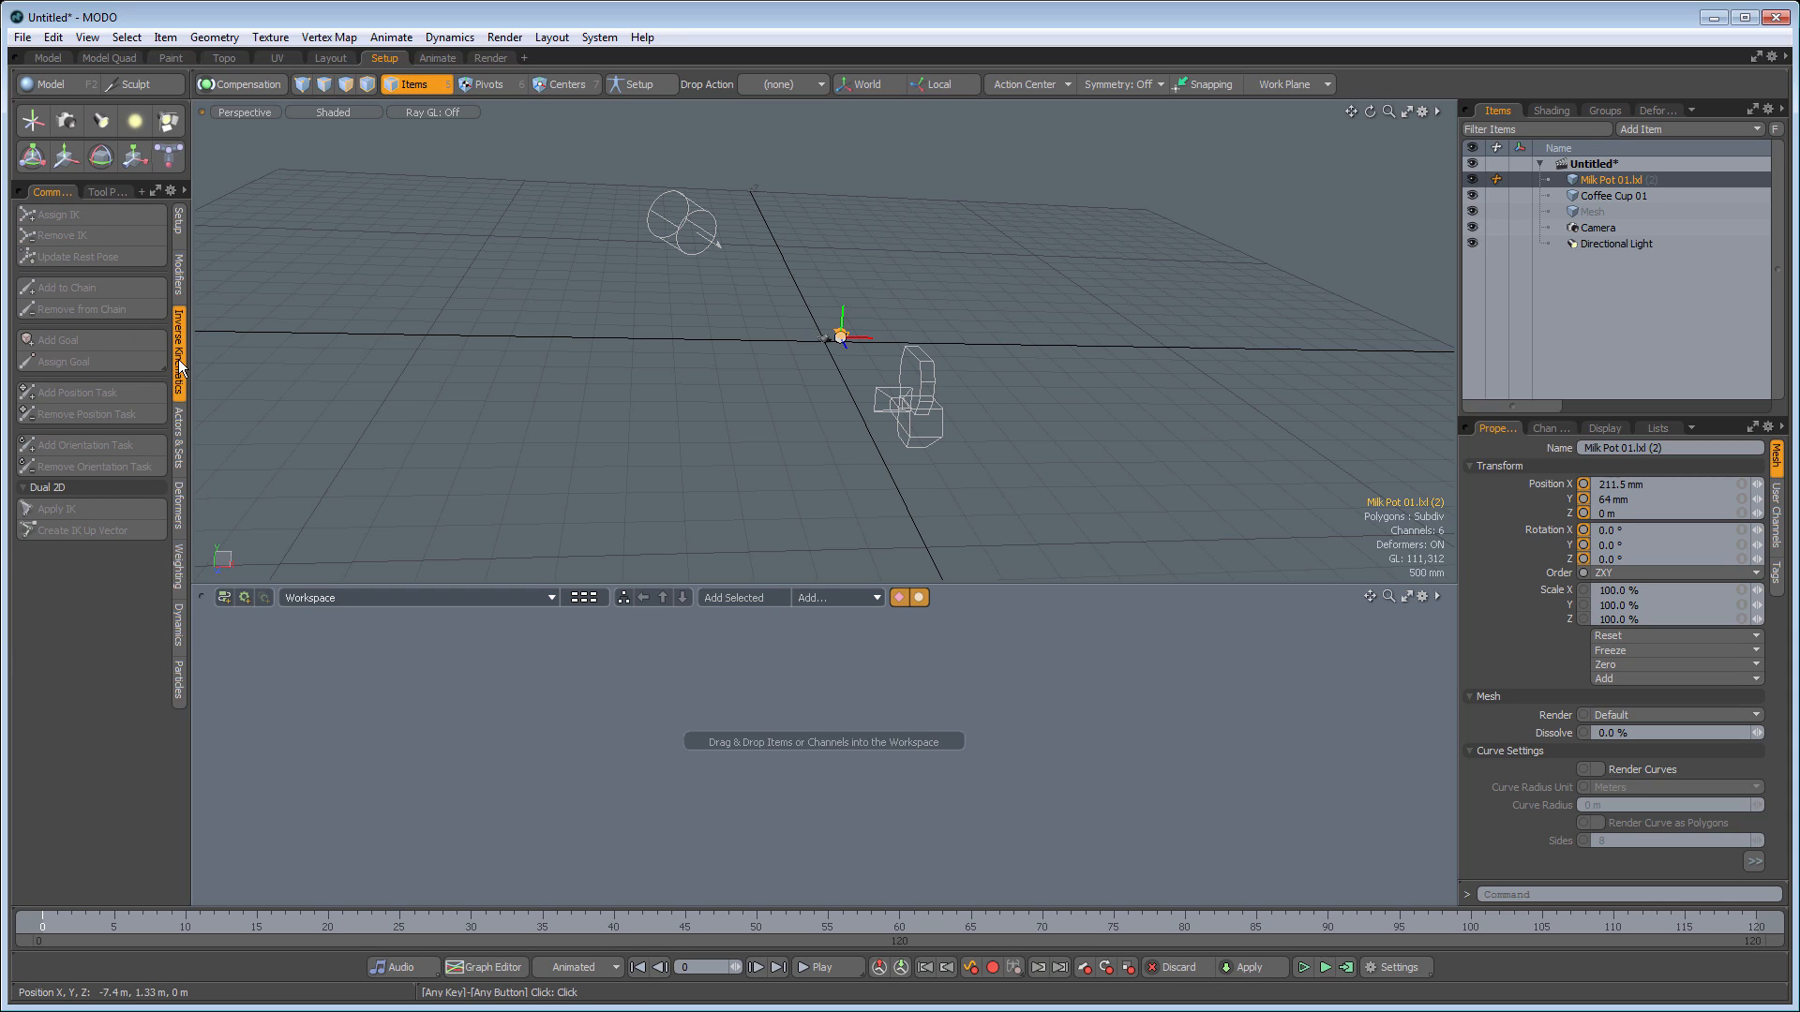
click(181, 443)
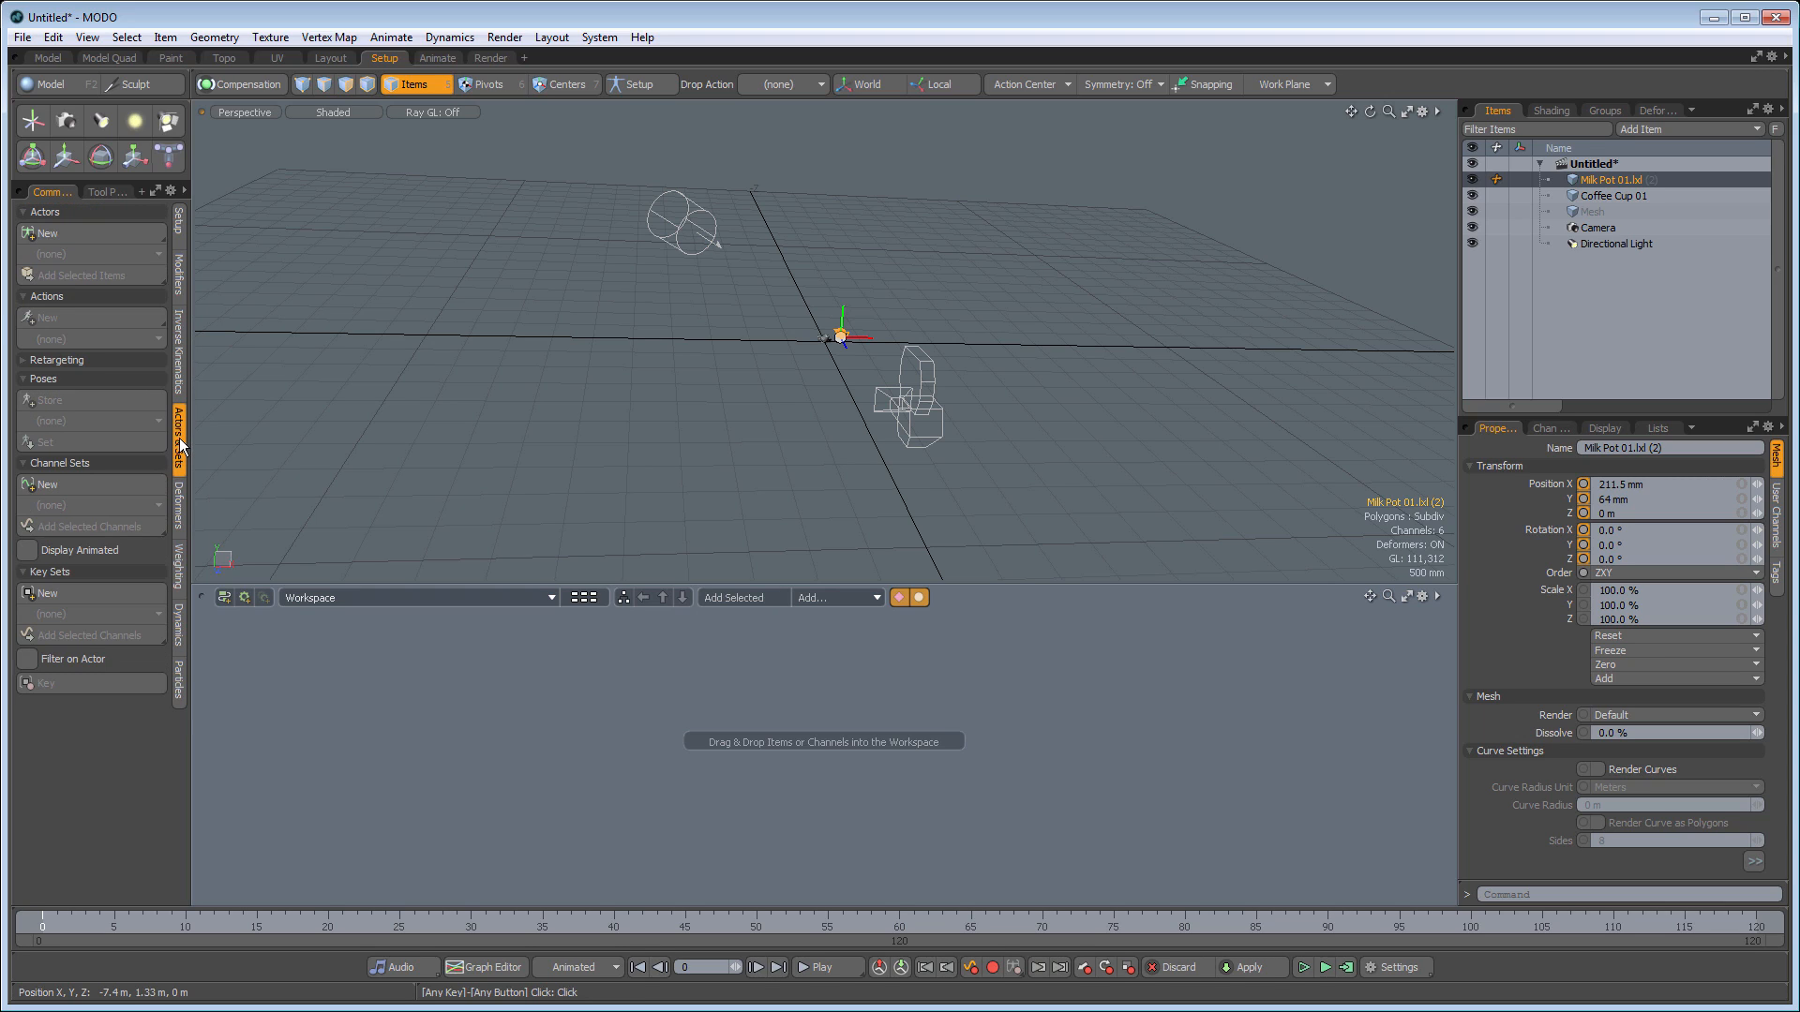
click(176, 504)
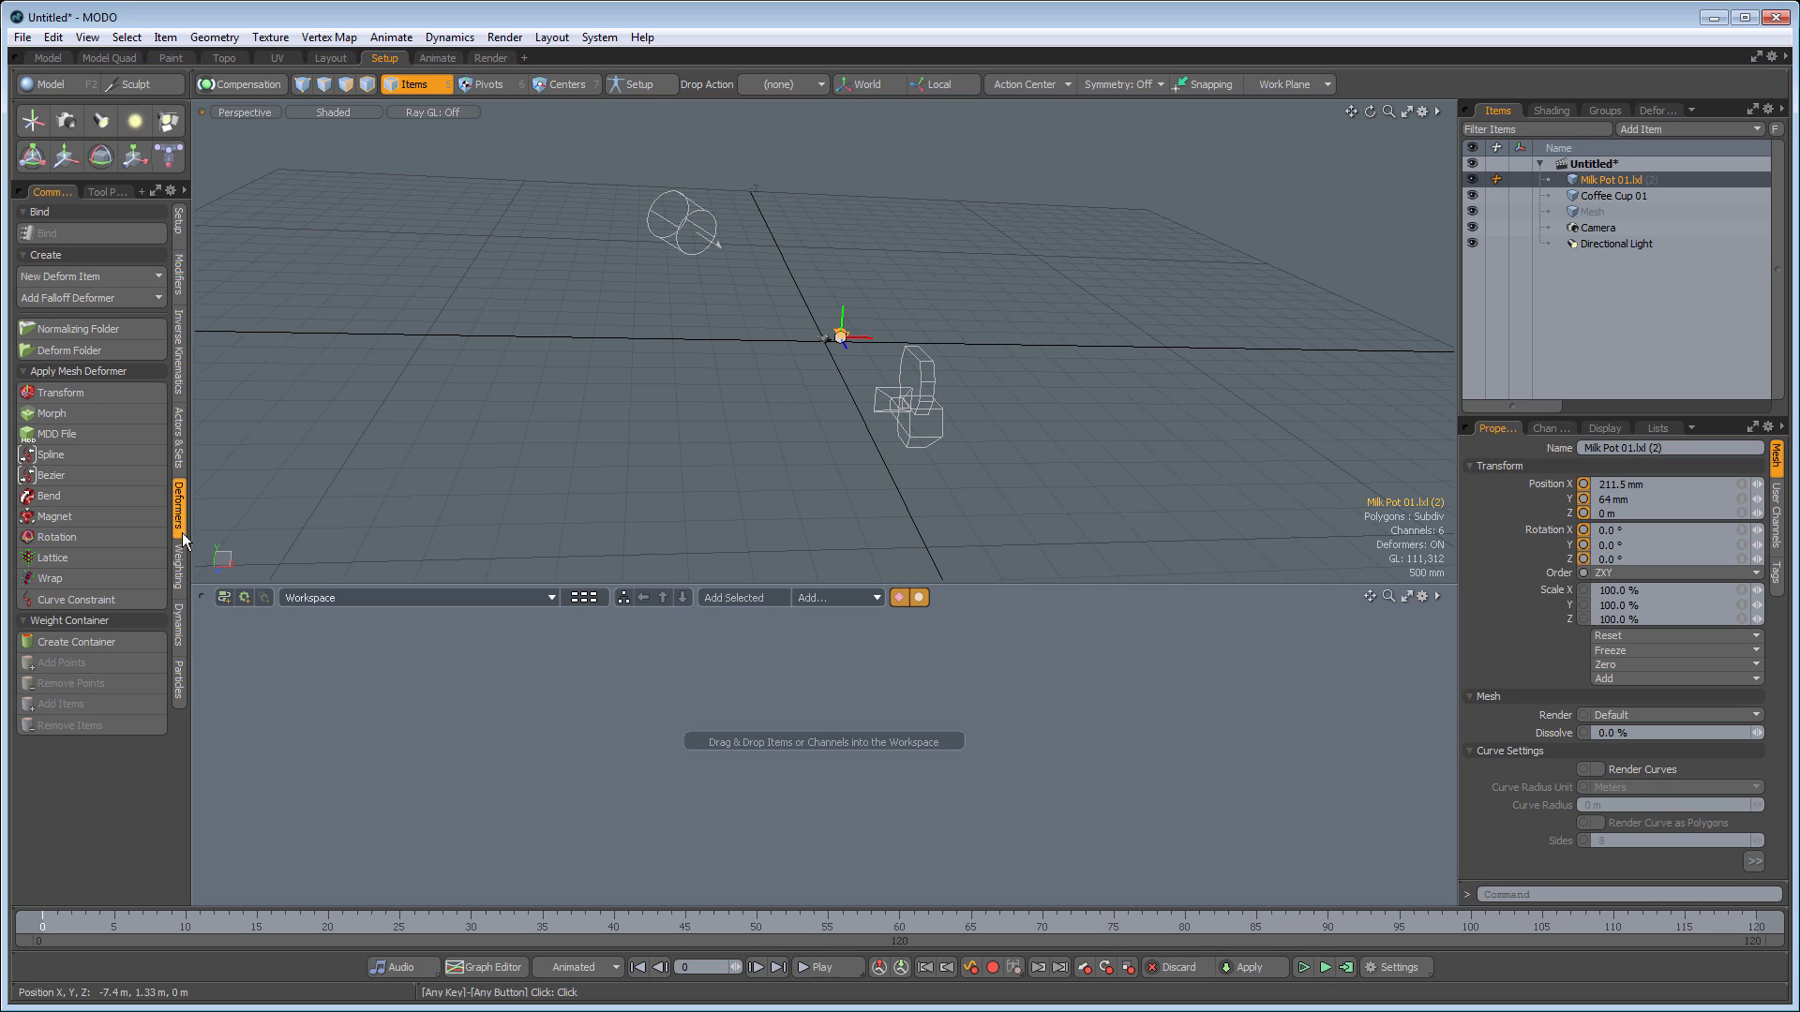
click(181, 561)
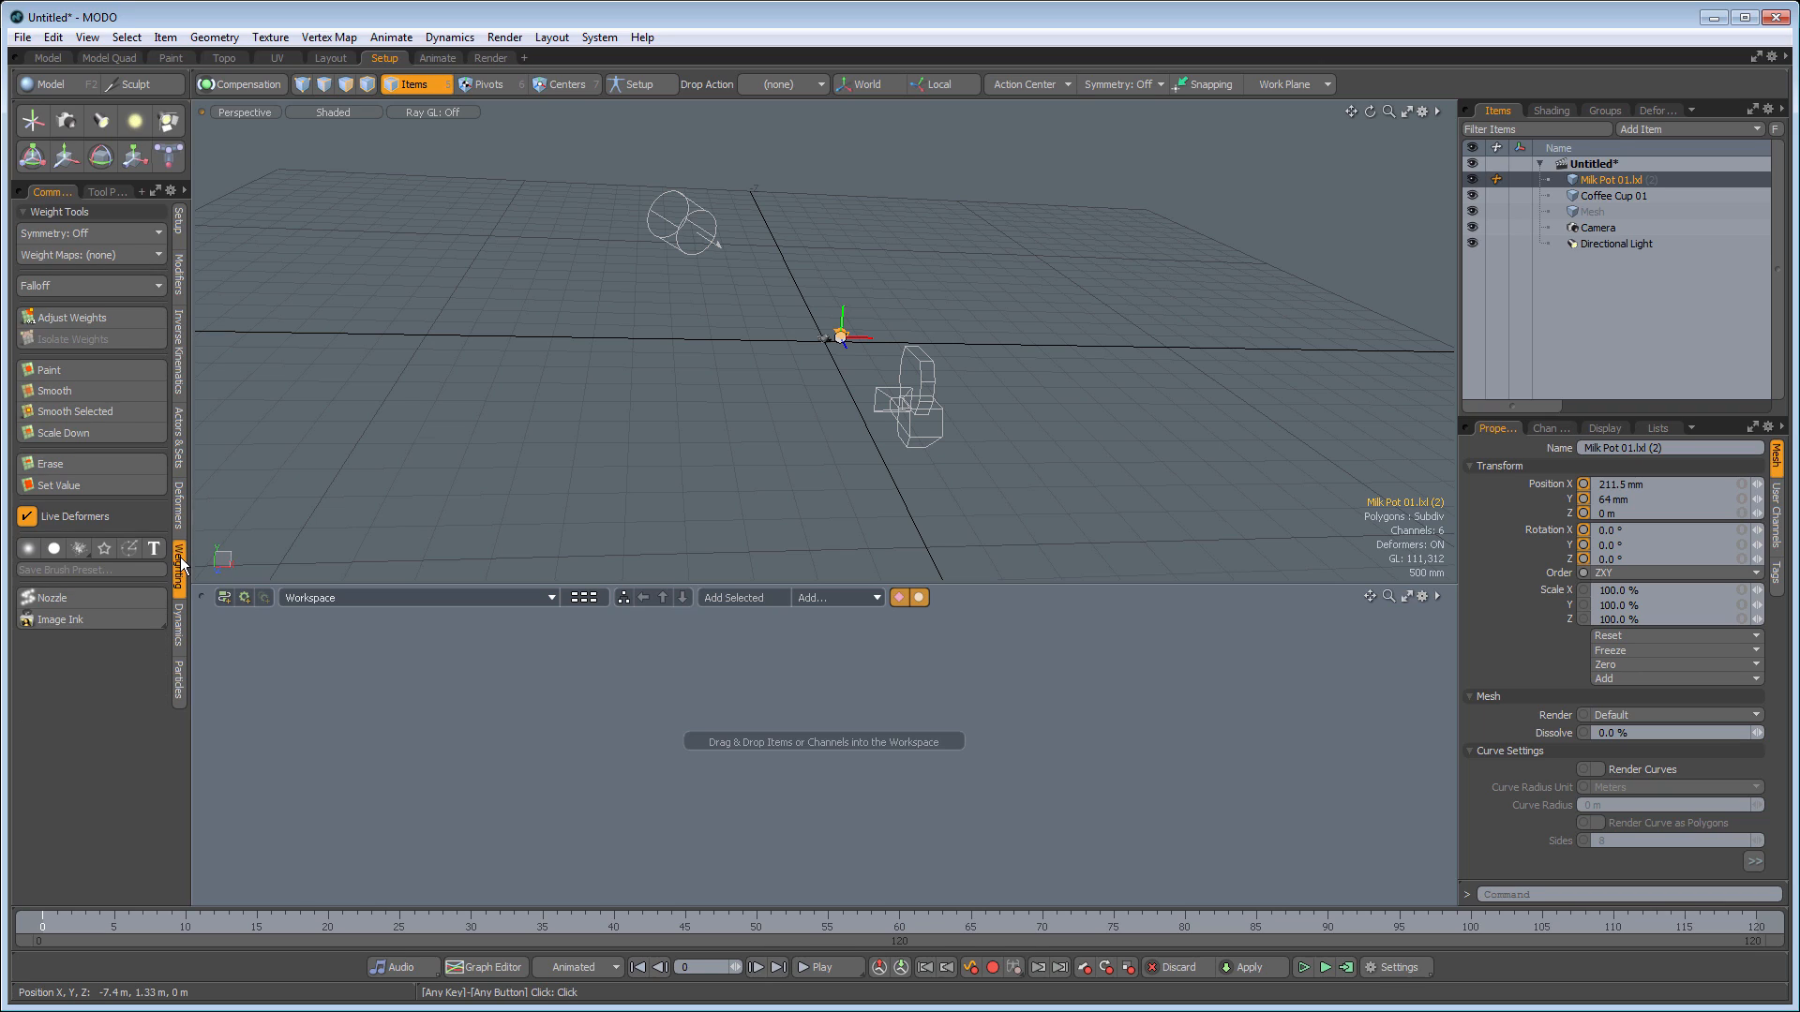
click(181, 619)
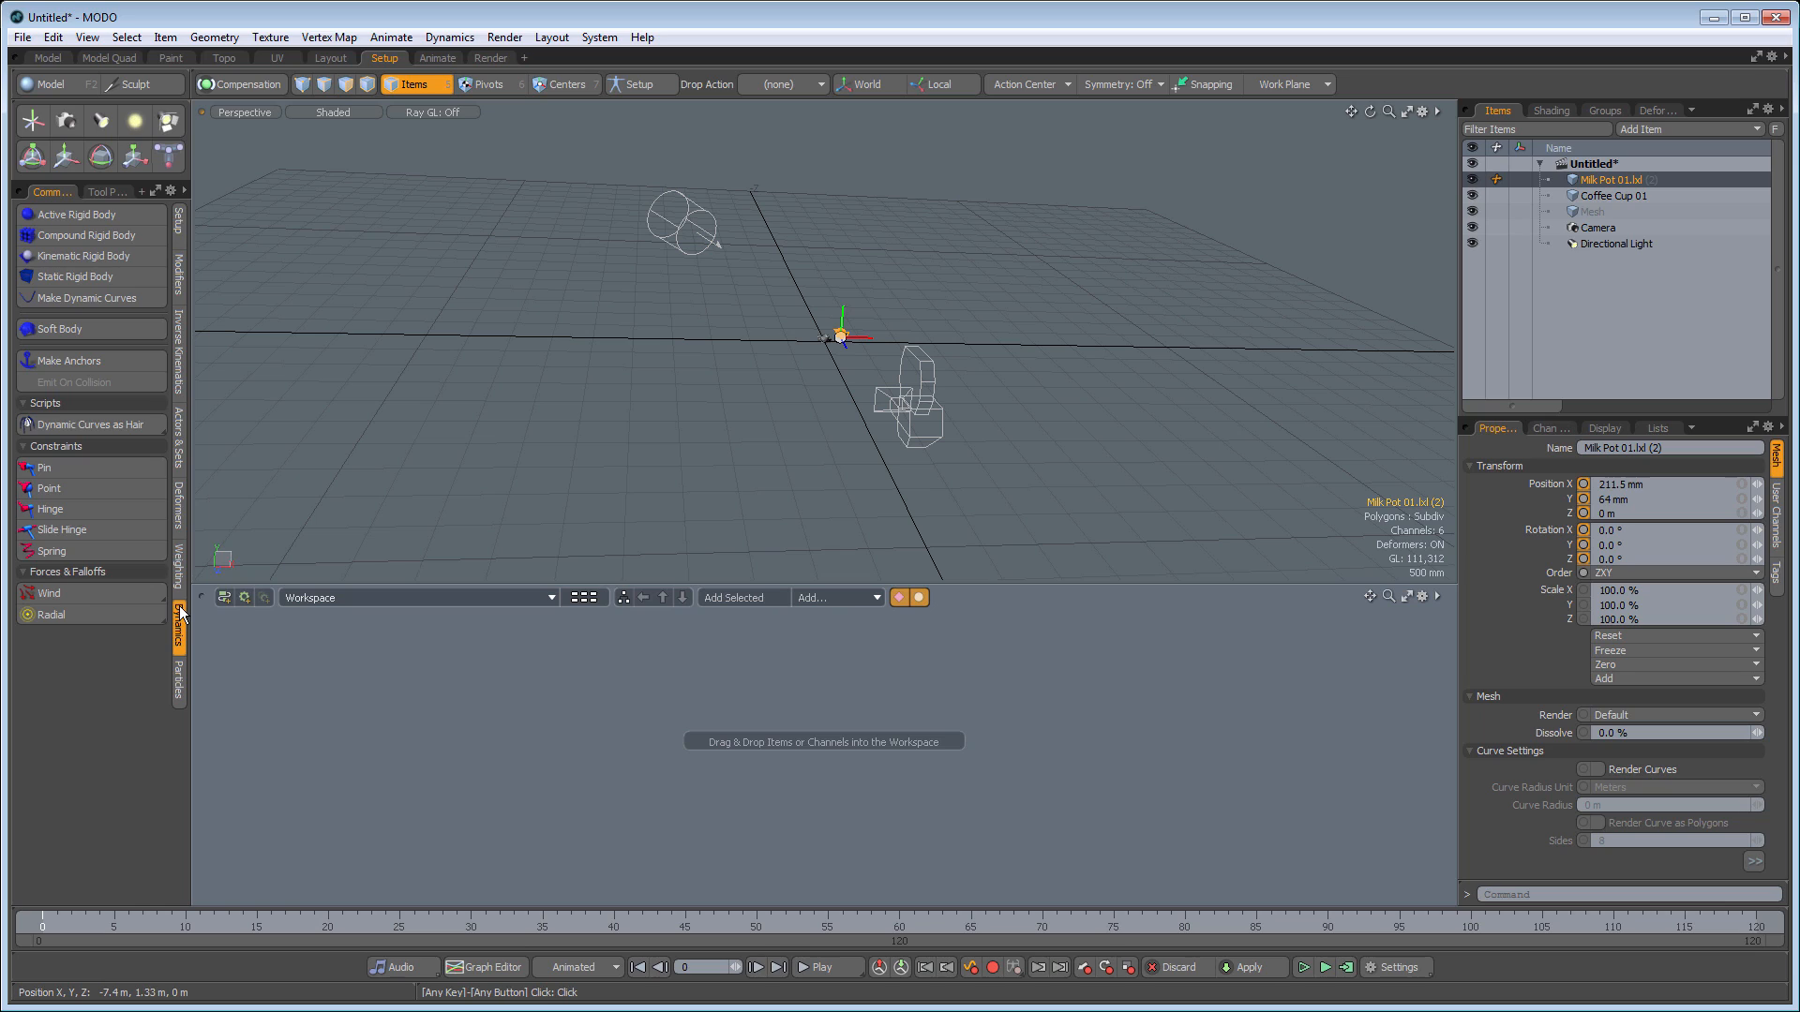
click(180, 682)
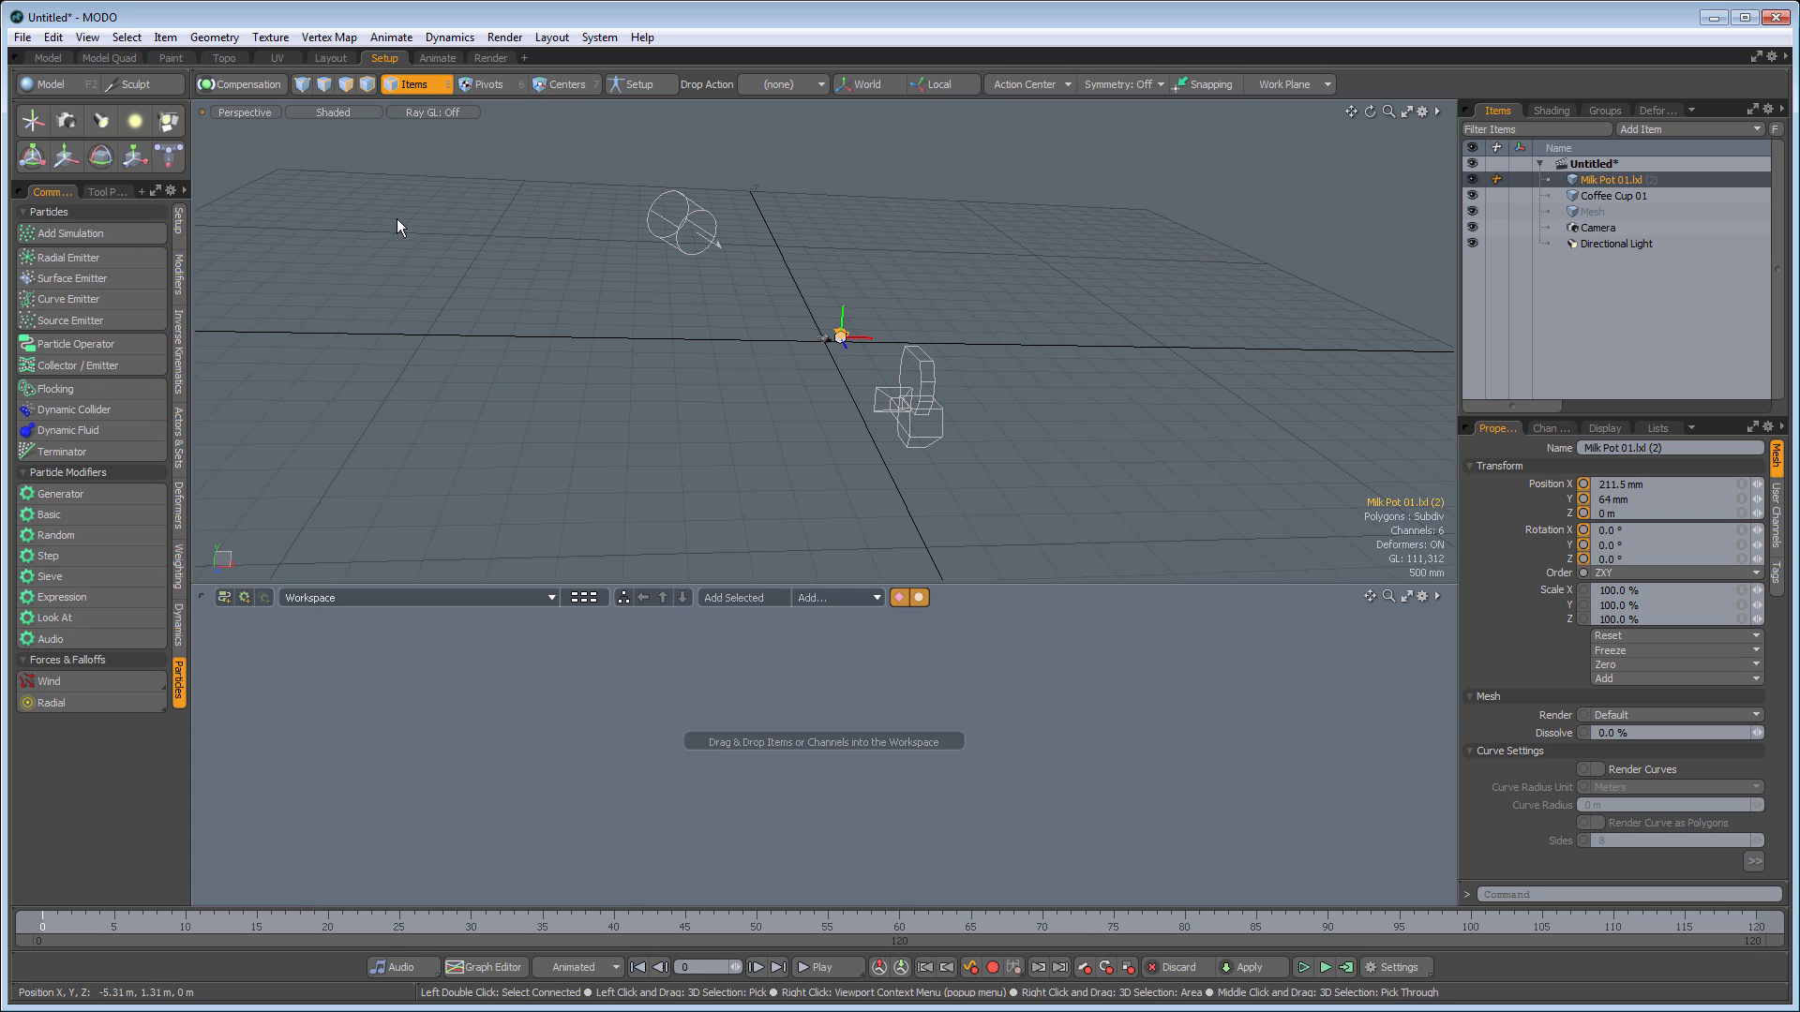
click(440, 58)
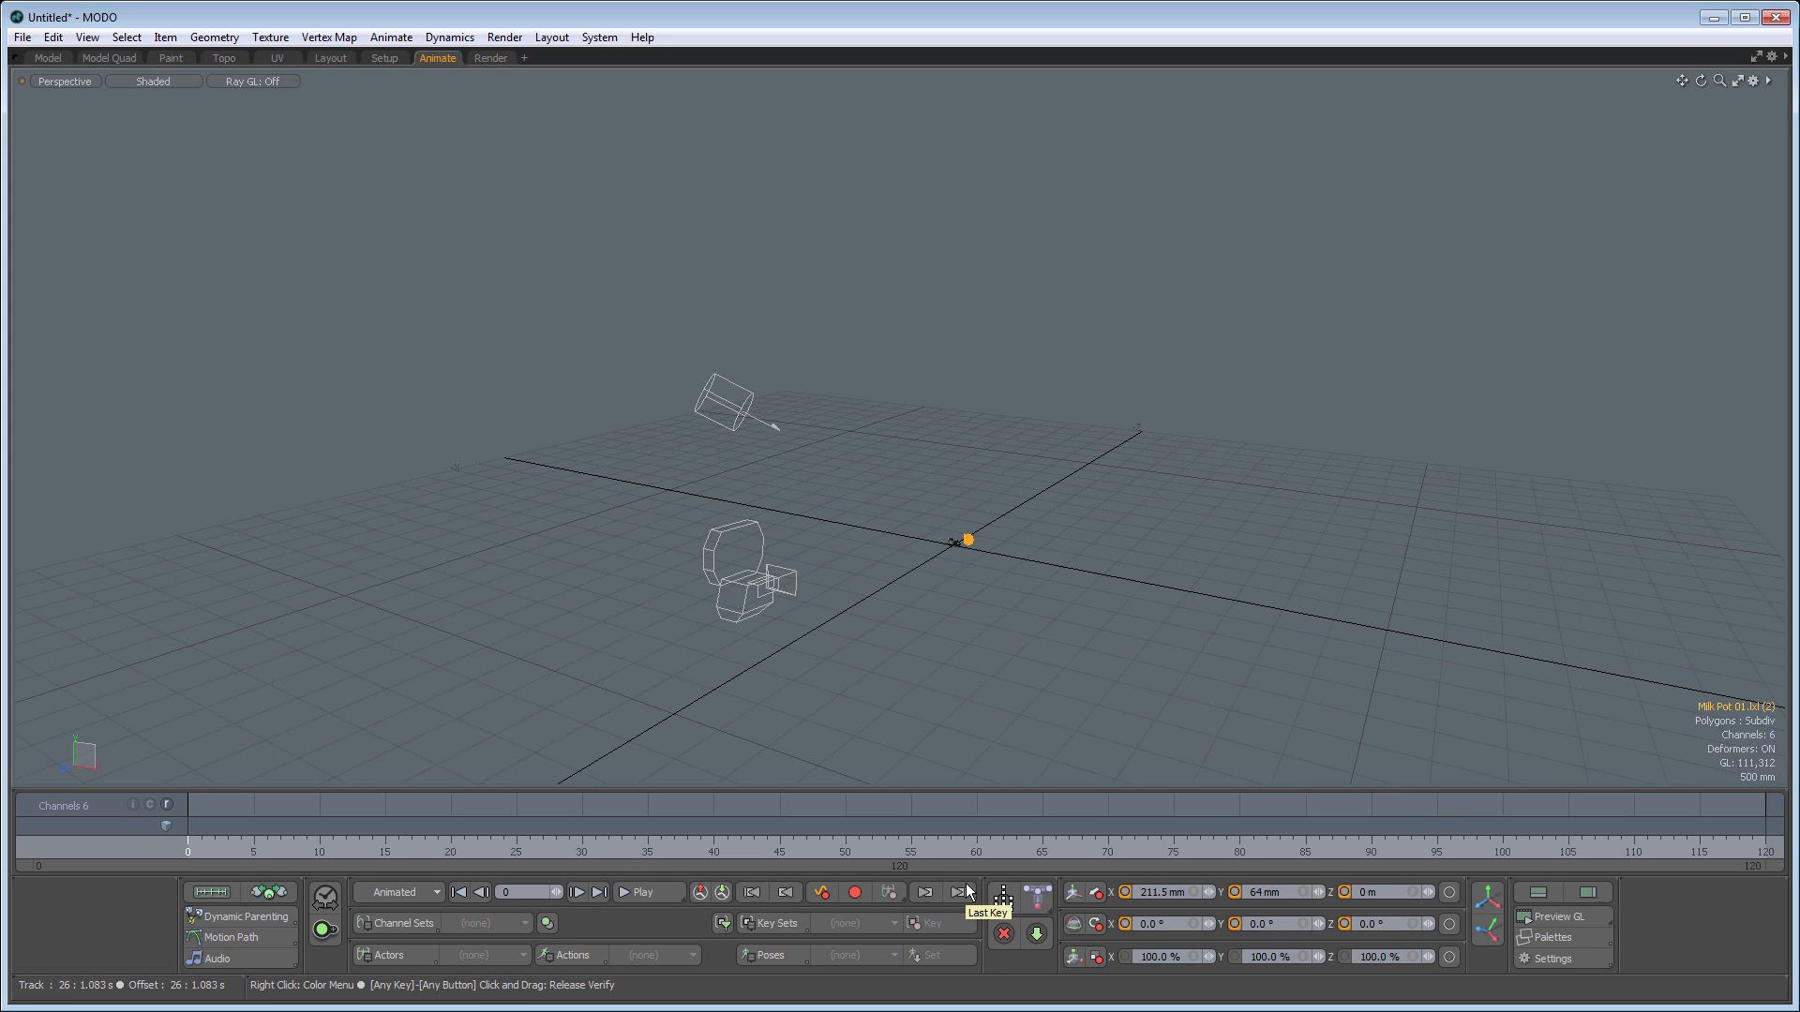
Switch to the Render workspace and frame both the coffee cup and the milk pot in the render preview
click(489, 59)
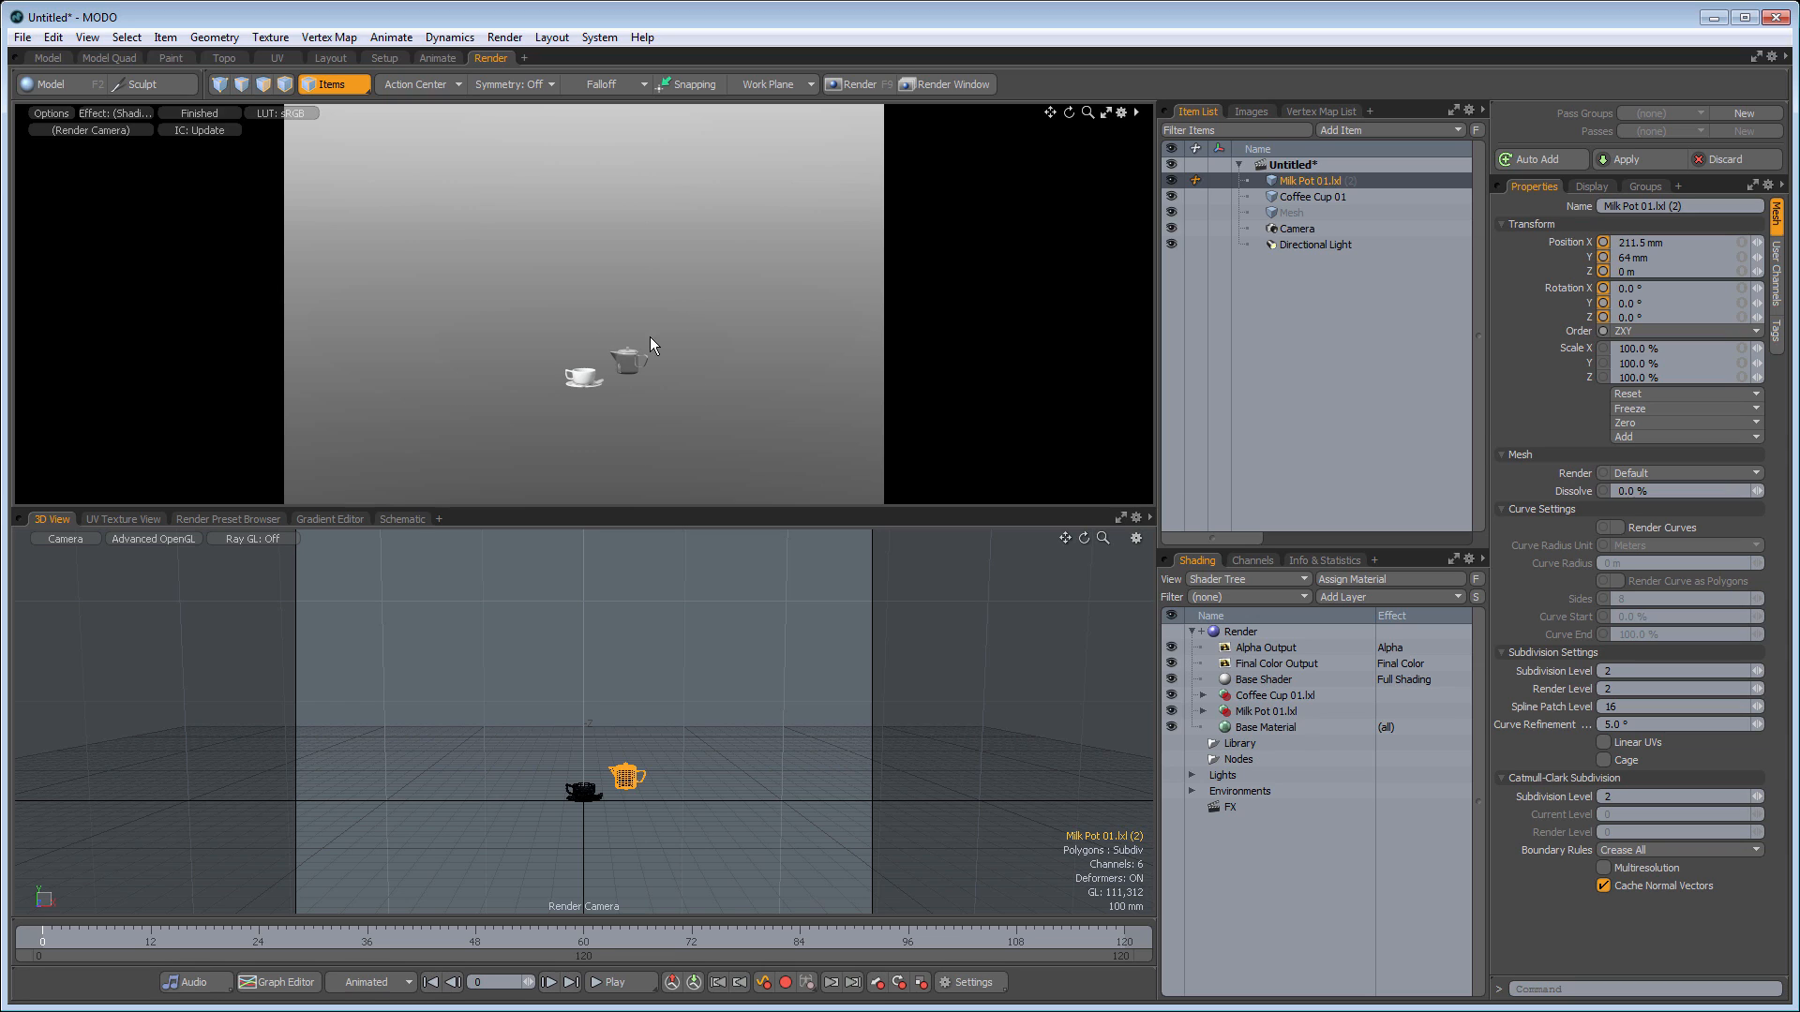
key(shift+a)
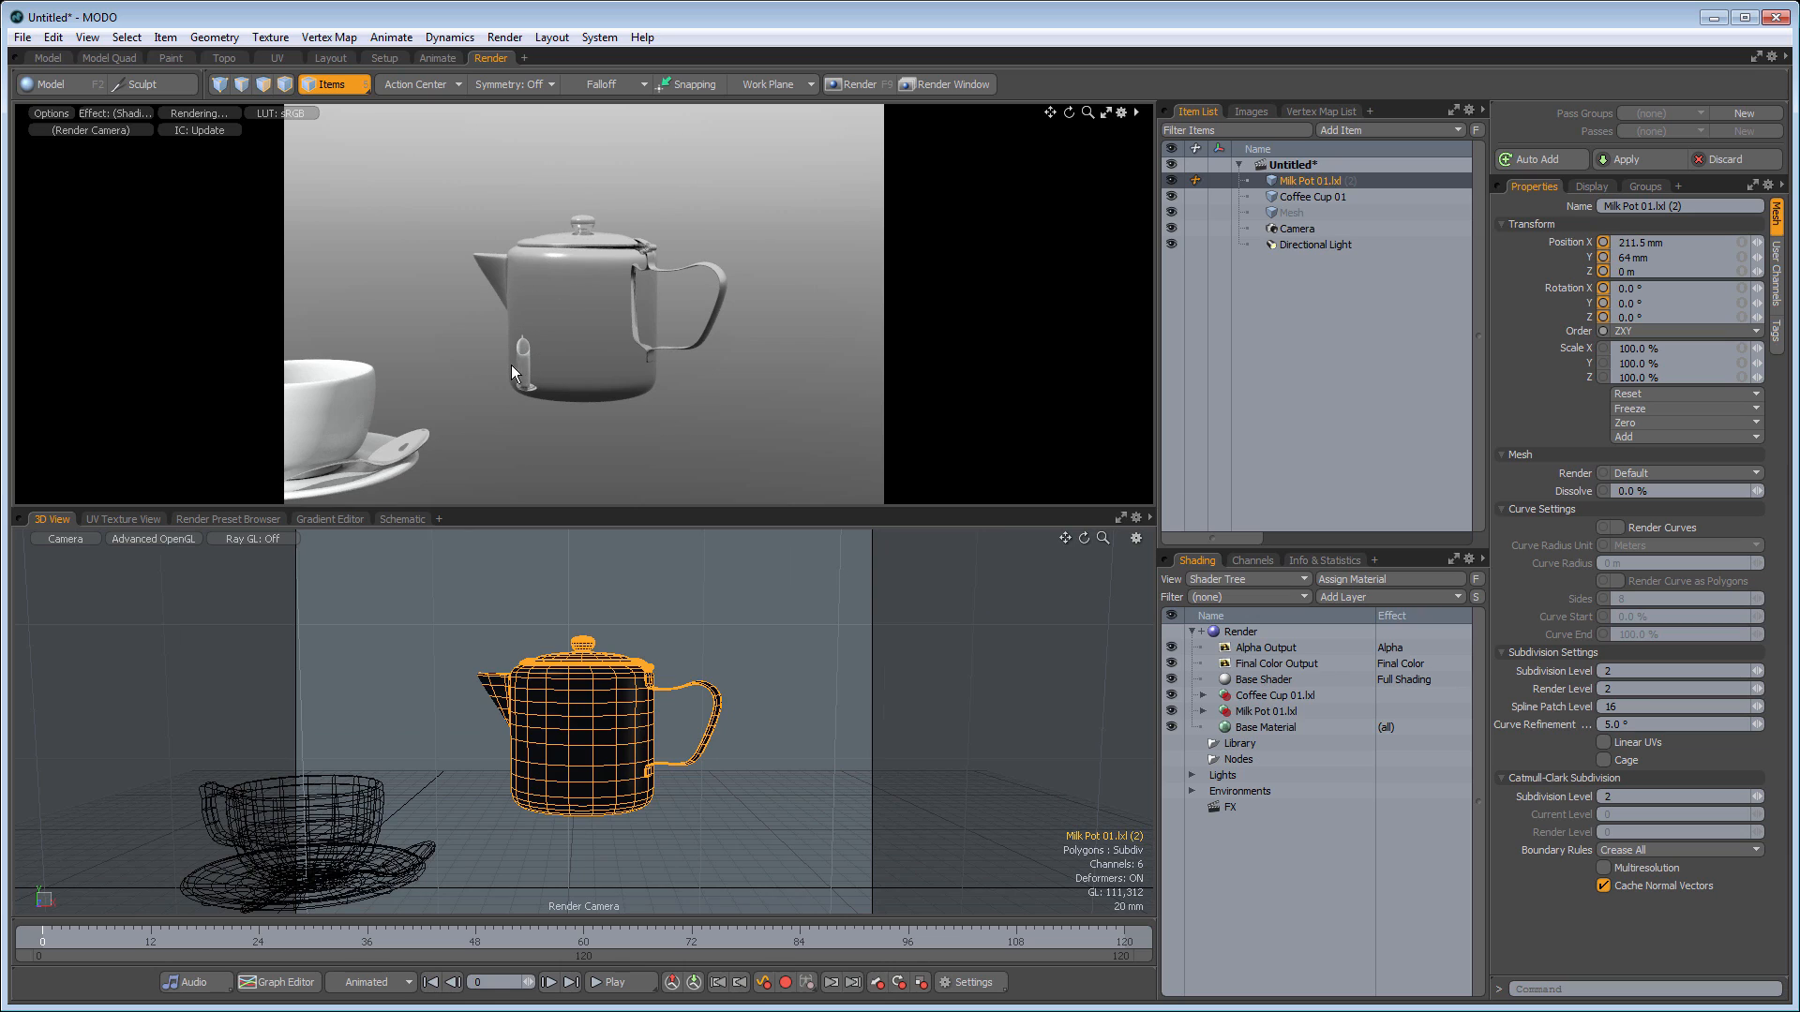
alt+shift+drag(507, 367, 562, 352)
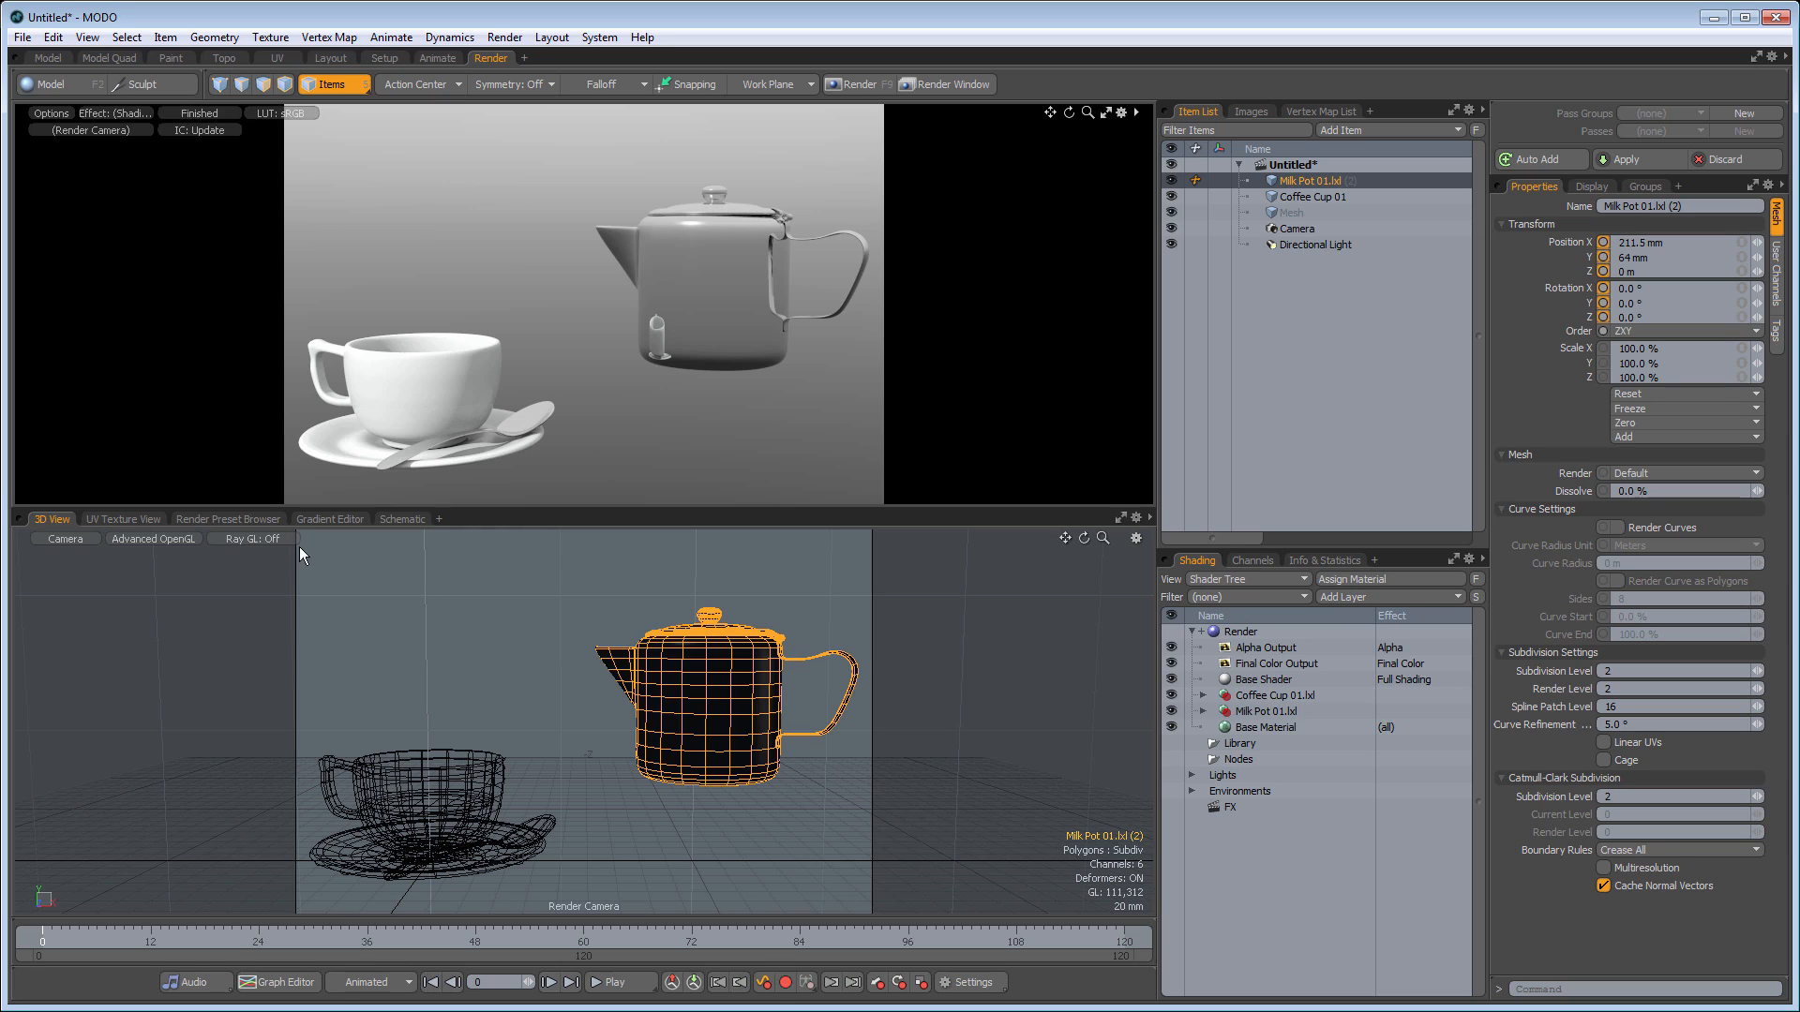
Change the 3D view from Camera to Perspective and lower the milk pot to about Y -1 mm, level with the cup
click(93, 540)
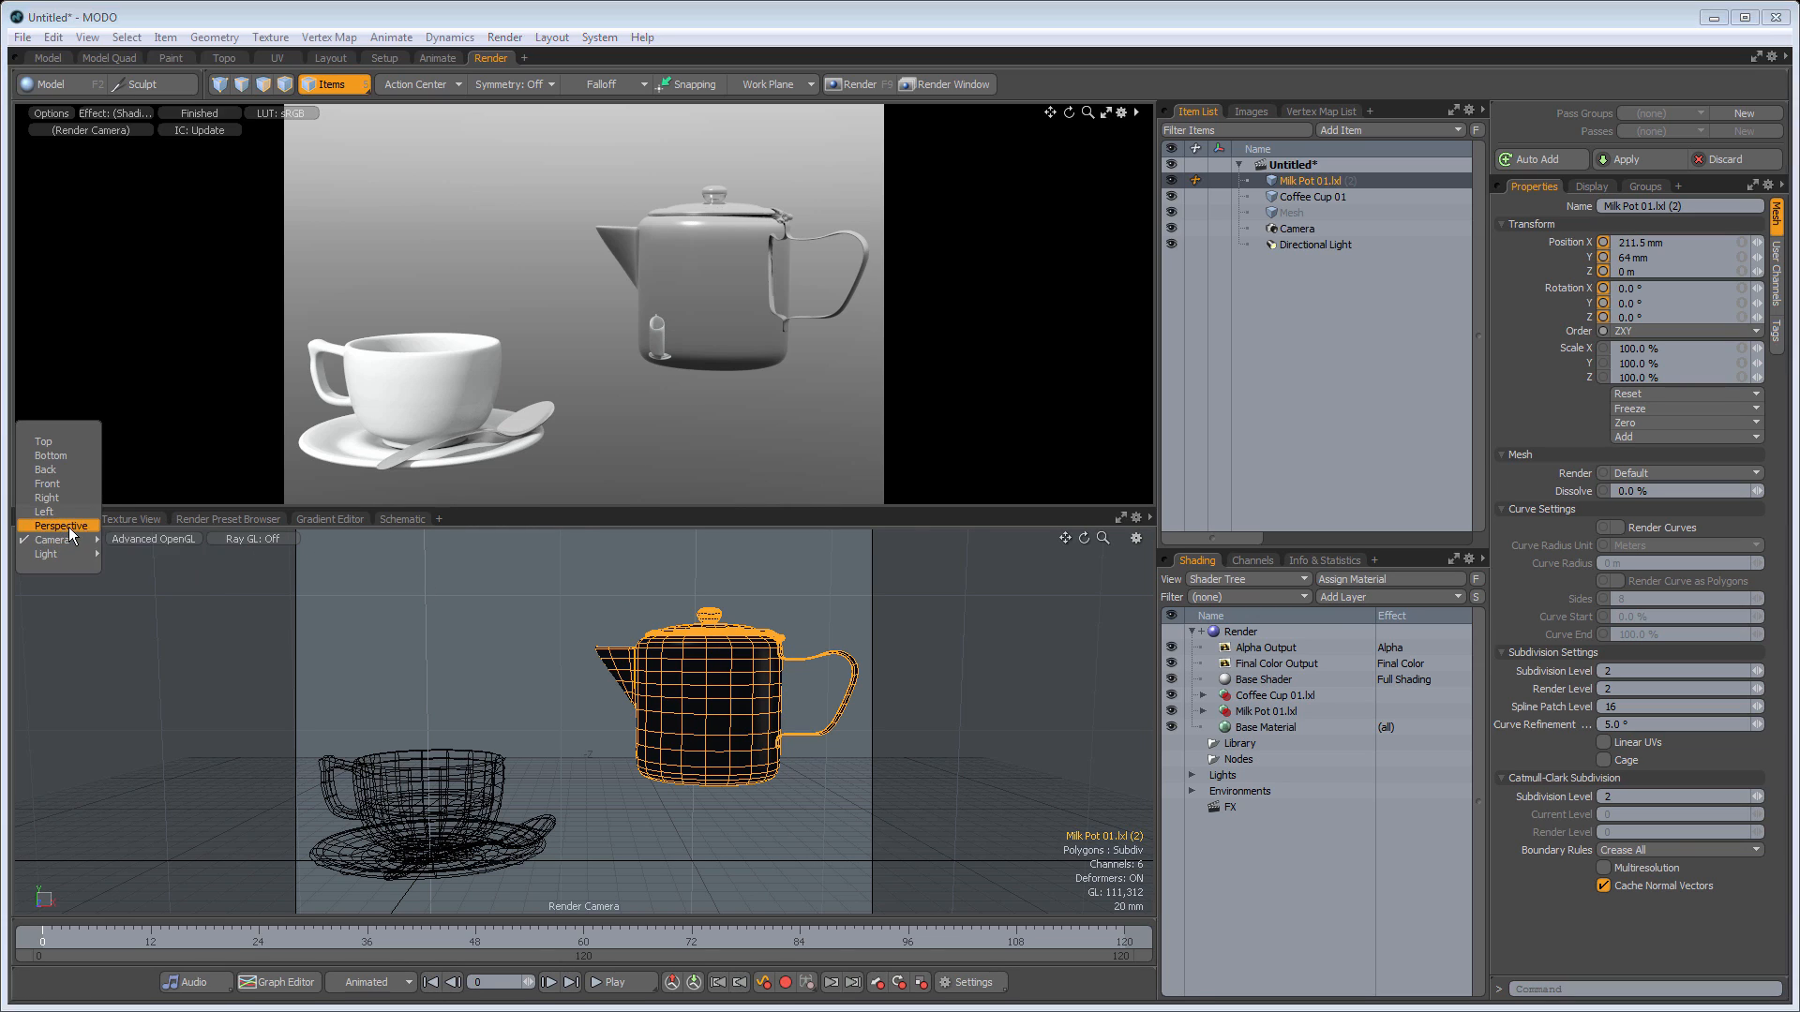
click(69, 527)
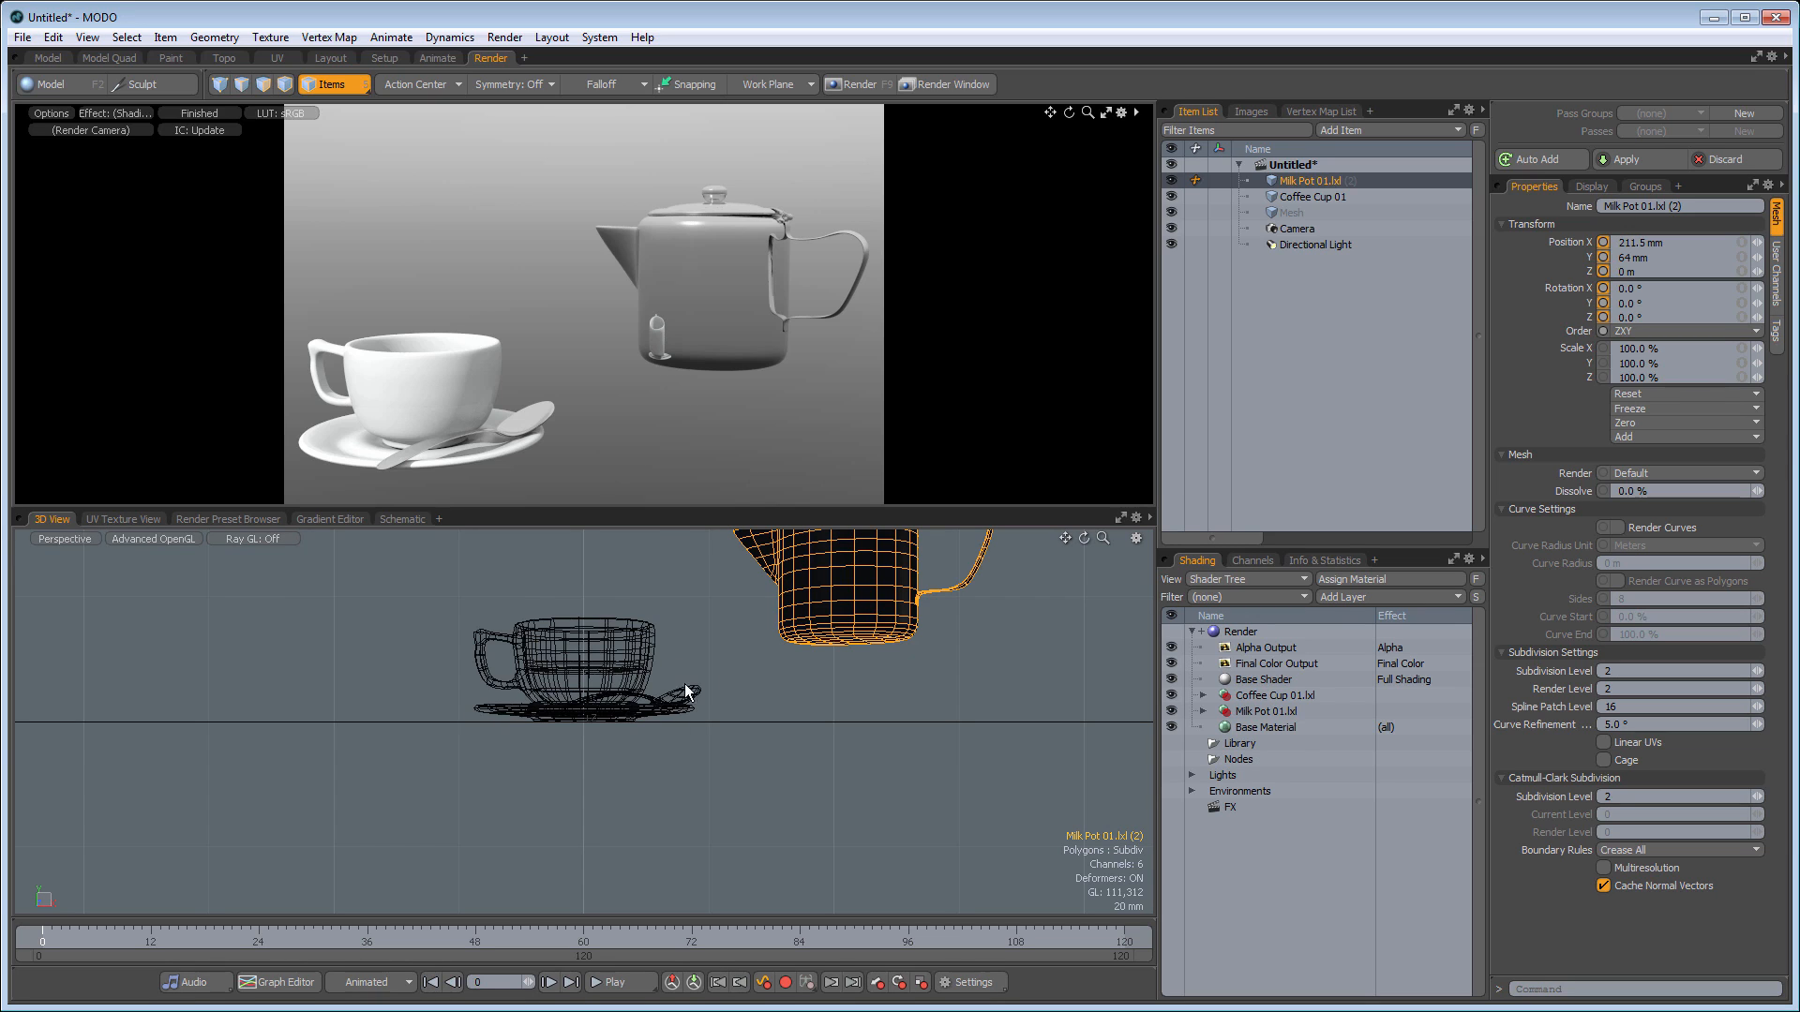
key(y)
drag(851, 565, 851, 645)
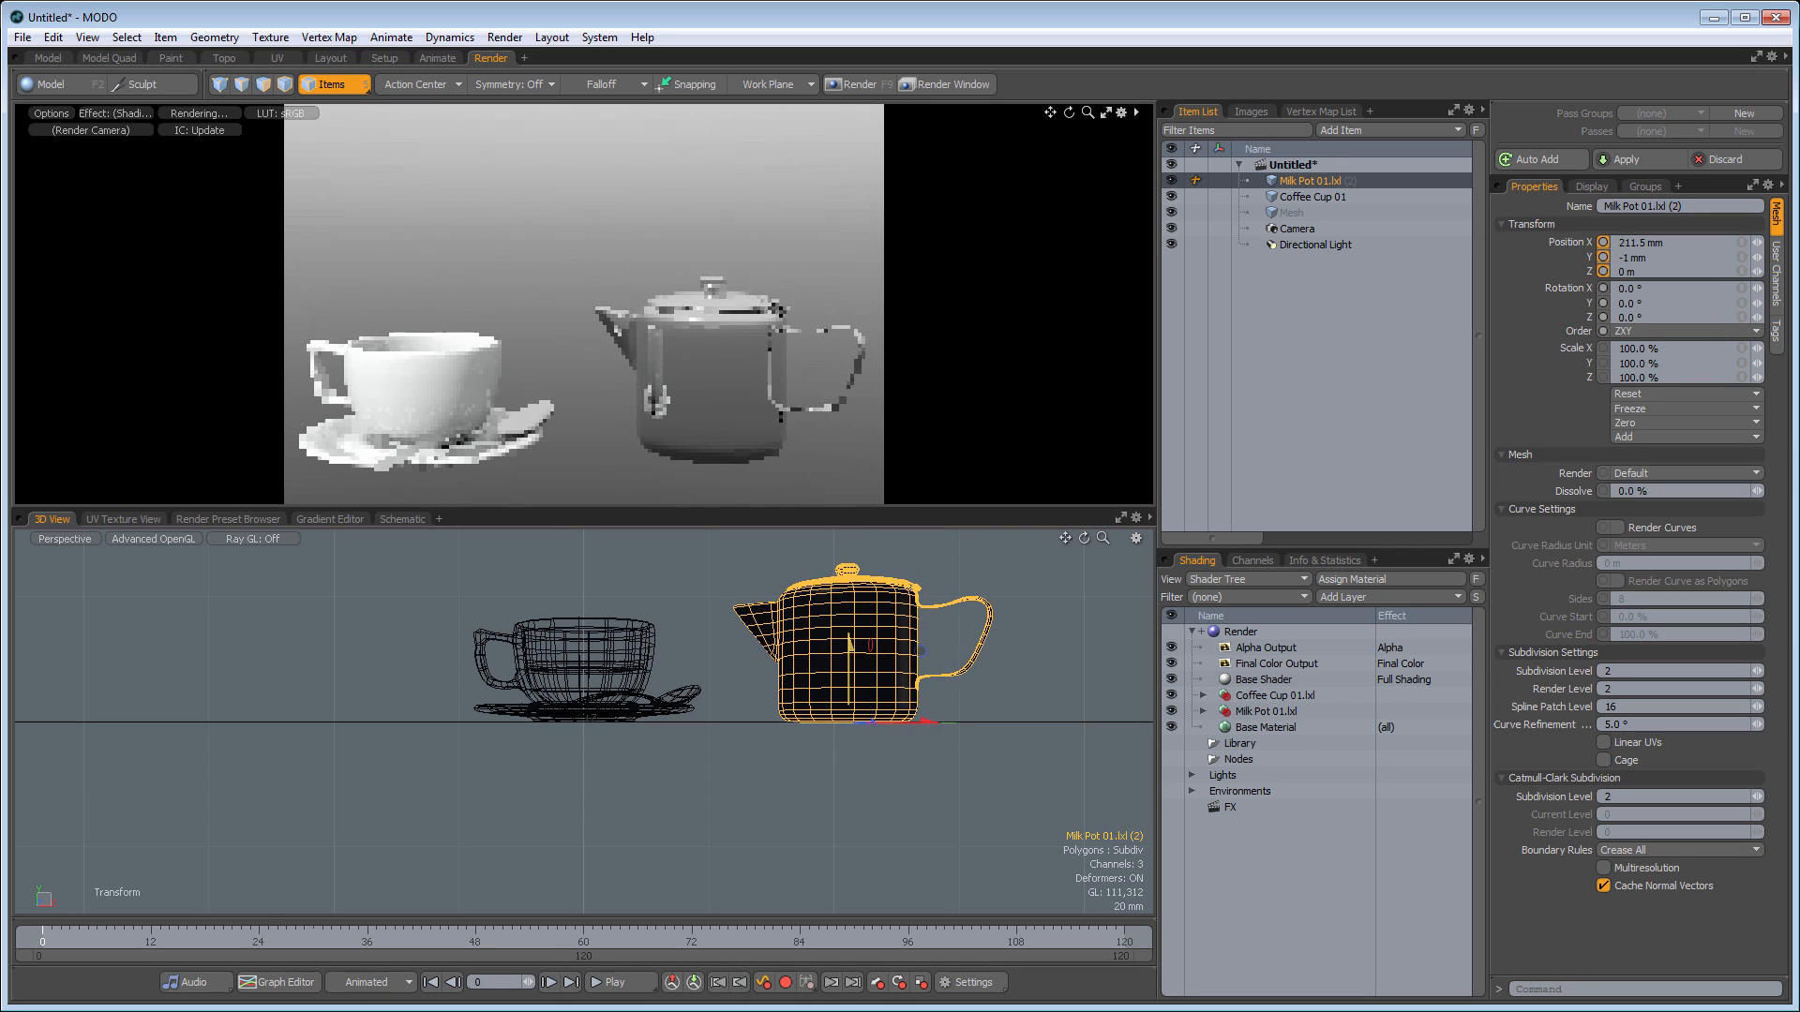
key(space)
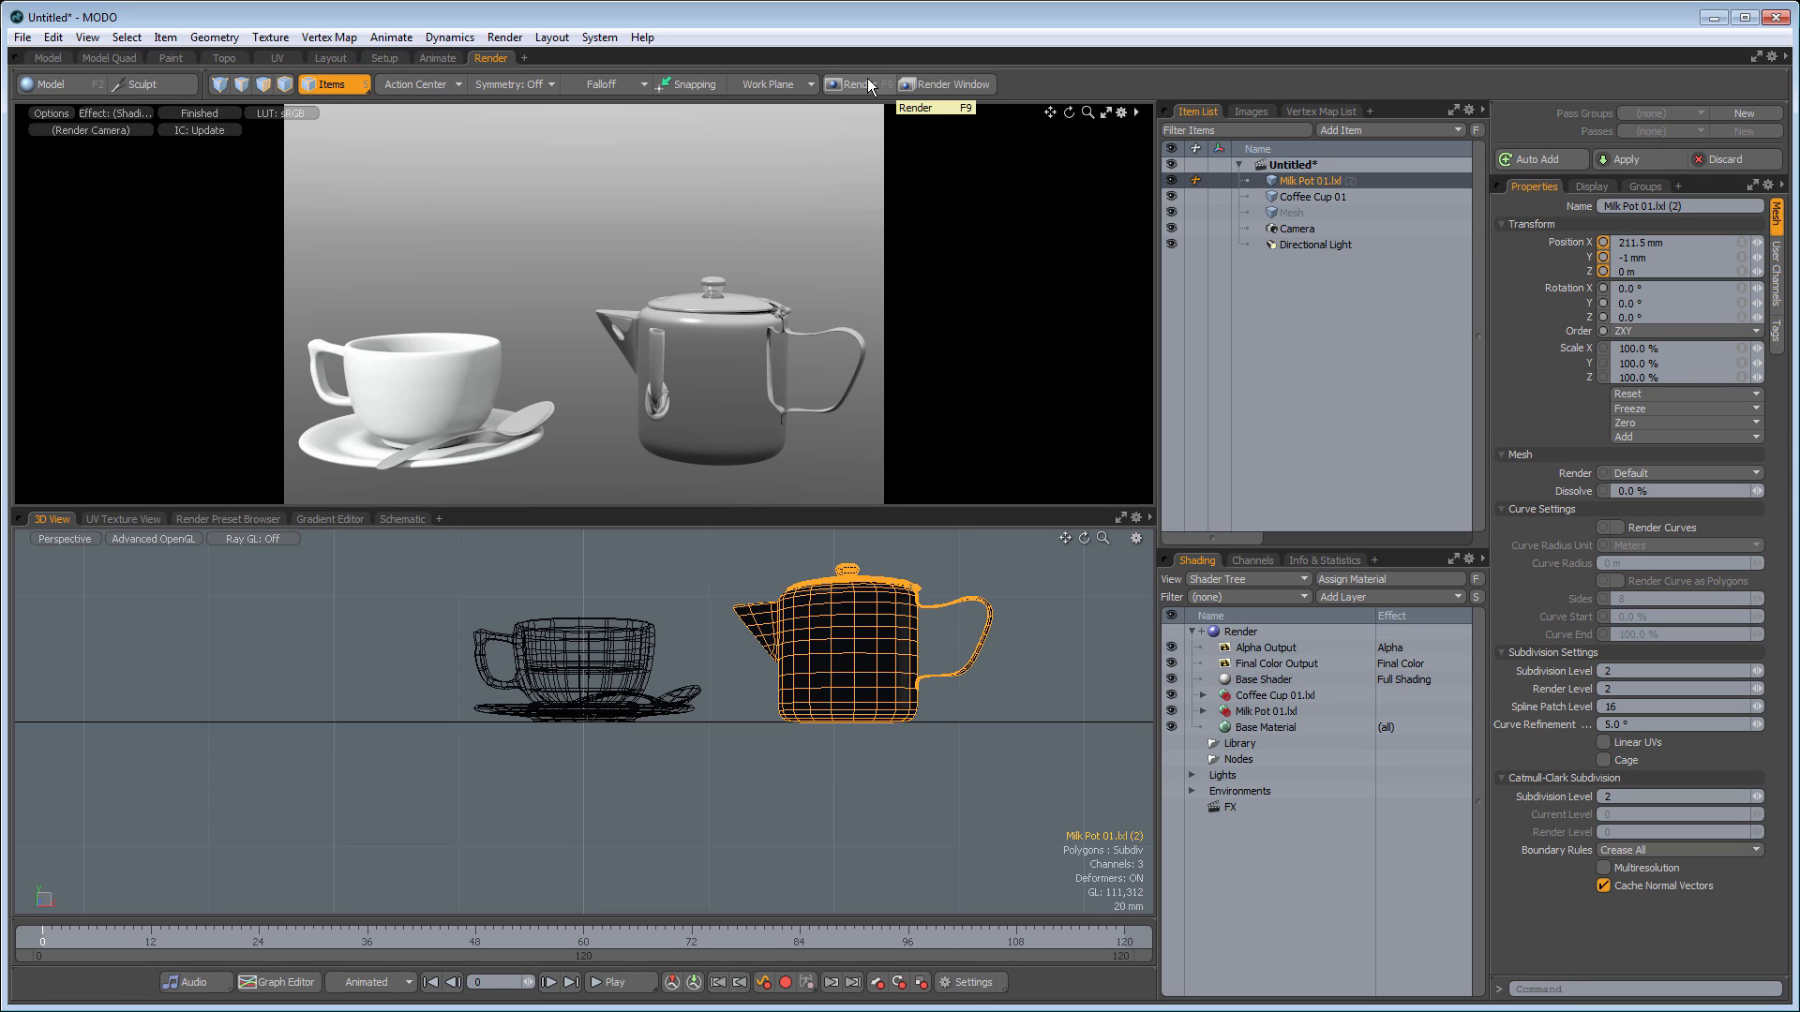
Return to the Layout workspace and add the GroundPlane mesh from the Basic mesh presets
click(331, 58)
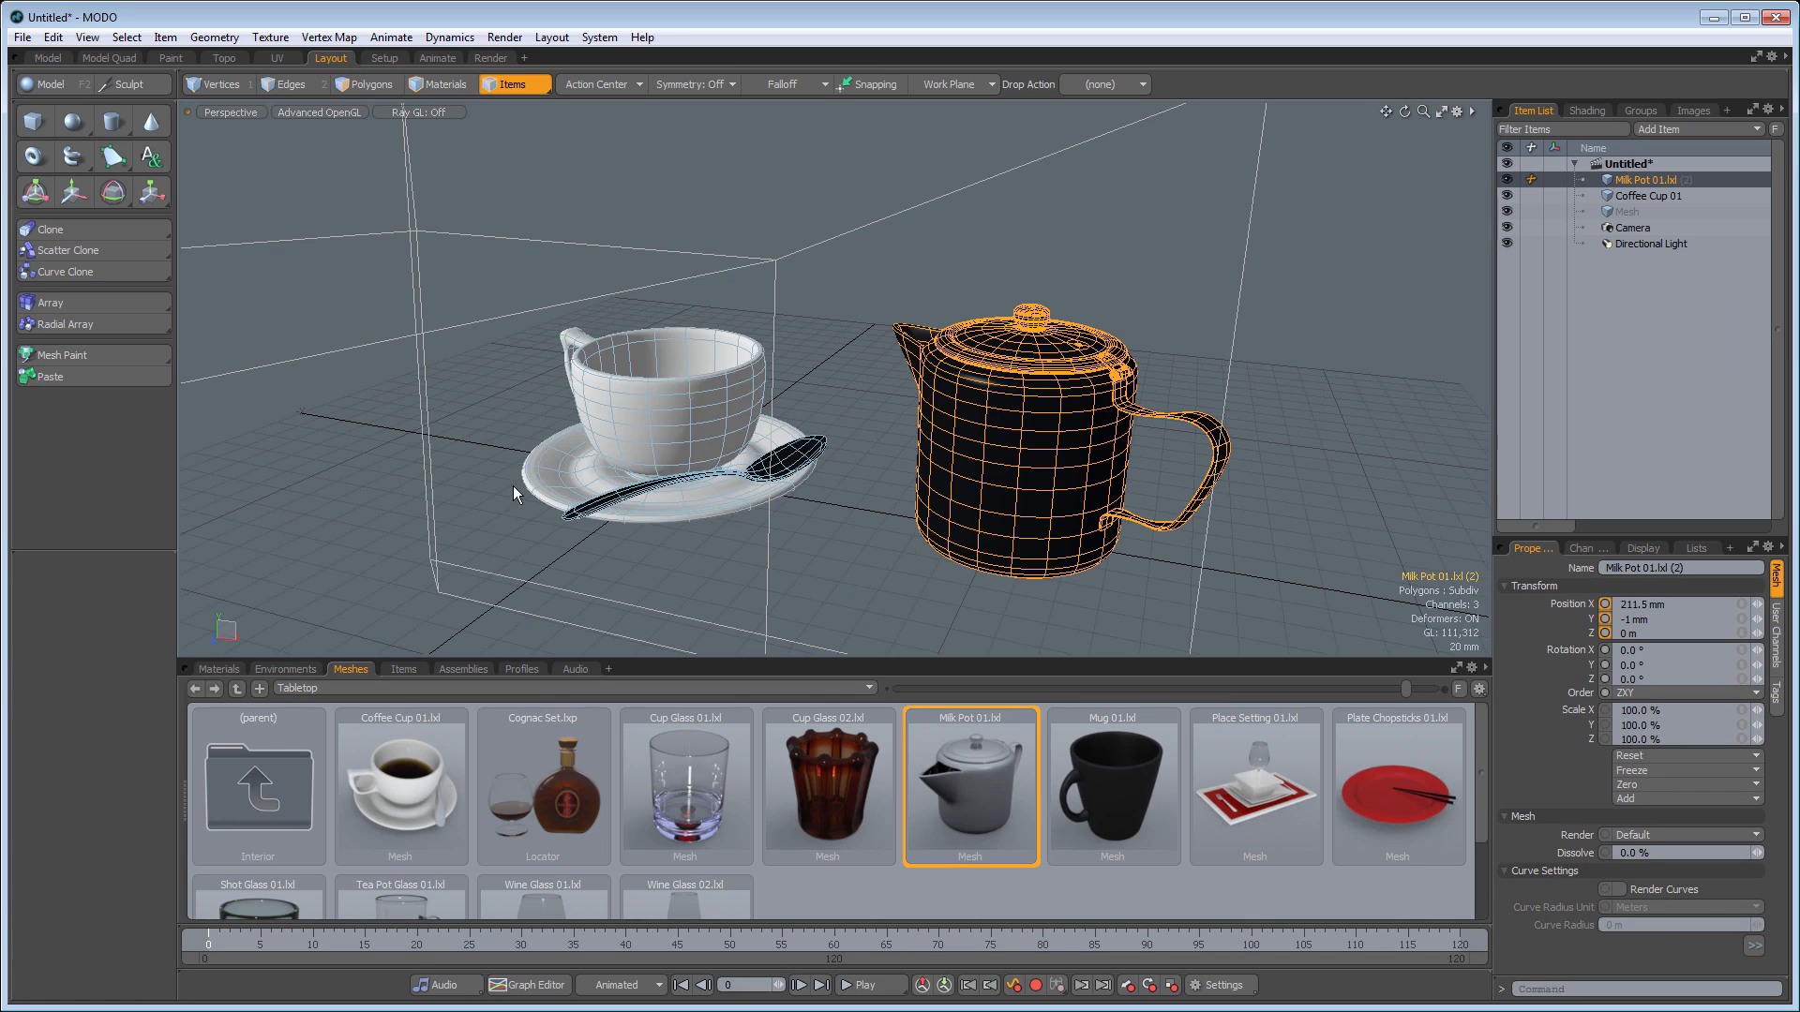
click(369, 688)
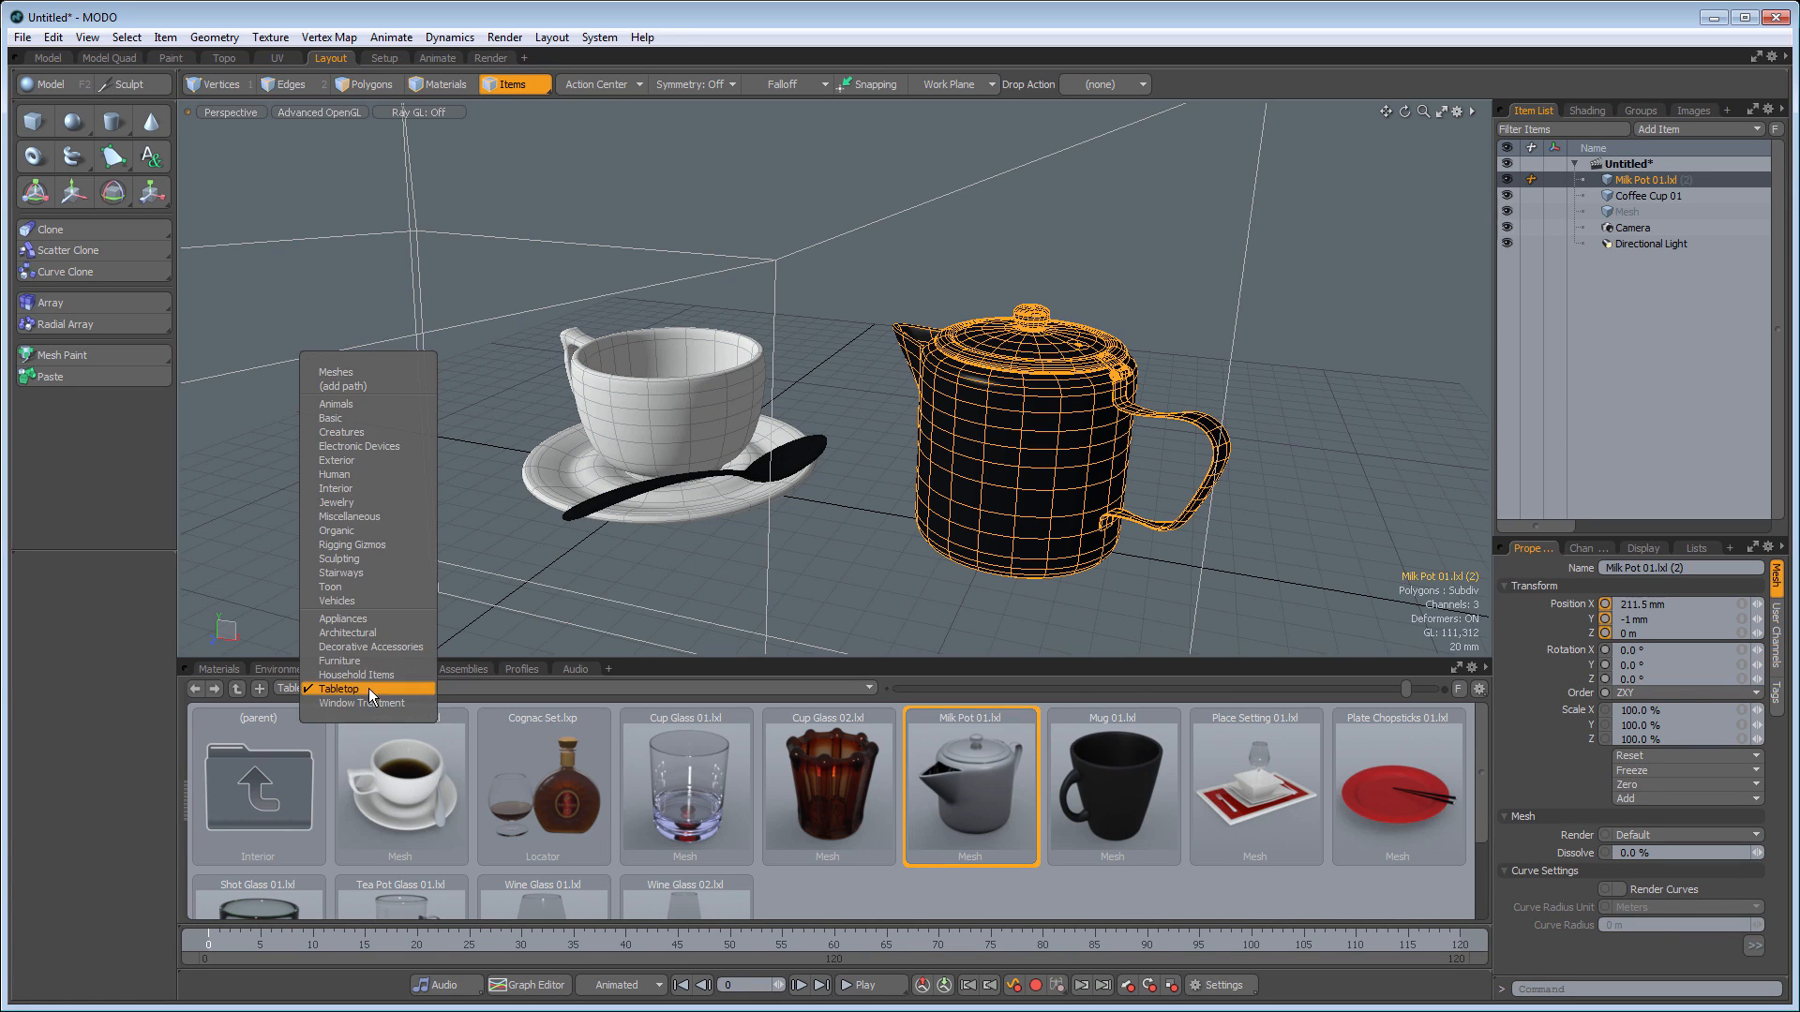
click(371, 423)
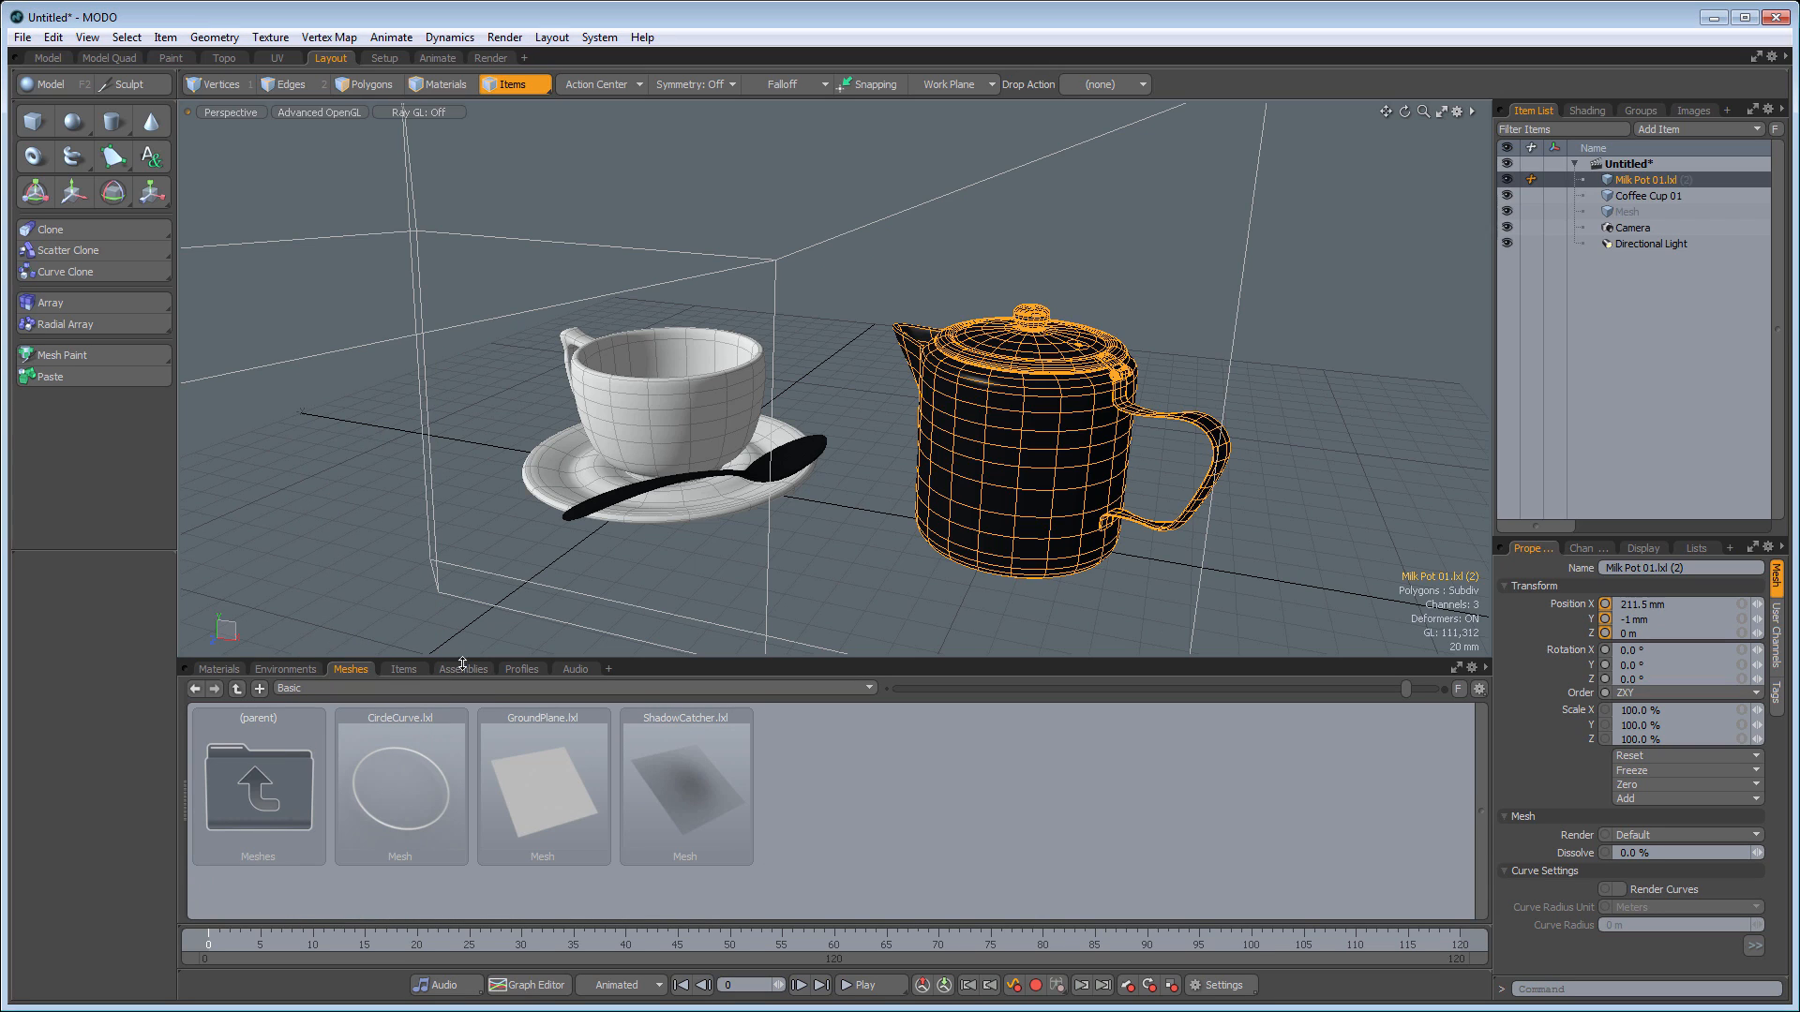
double_click(560, 807)
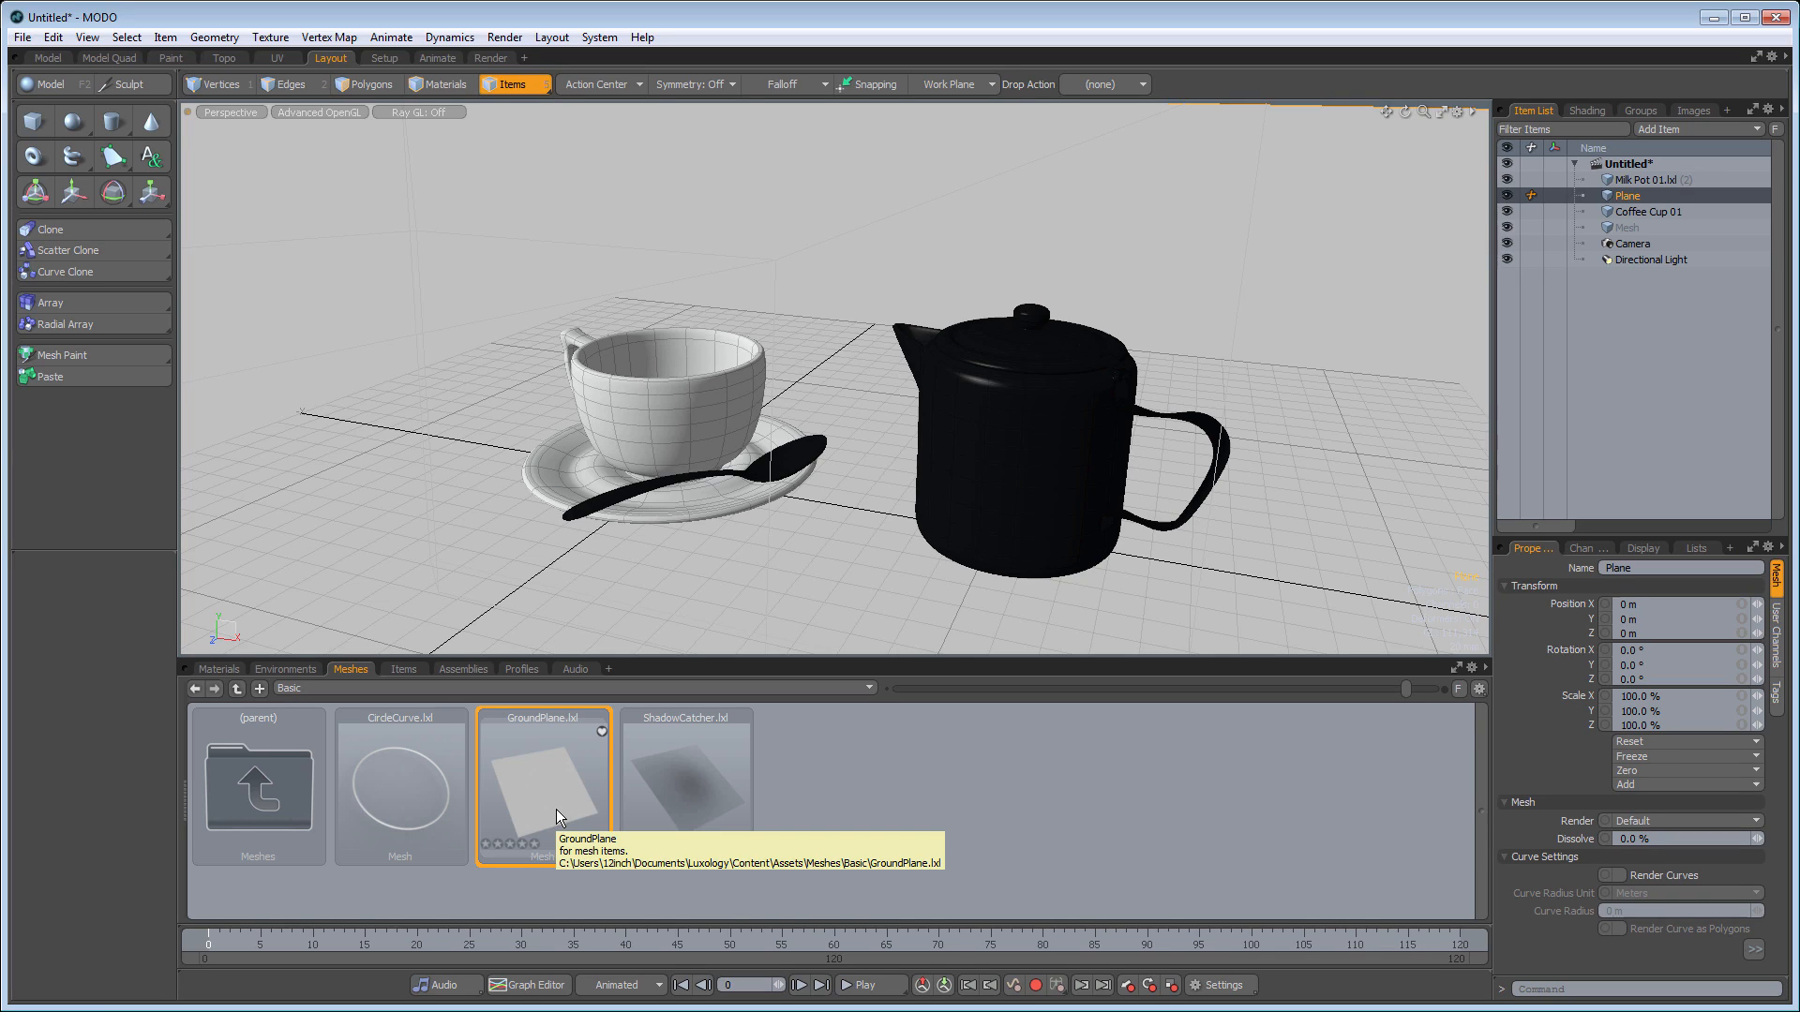
Add the Clamped Physical Sun environment from the Outdoor environment presets to the scene
click(300, 670)
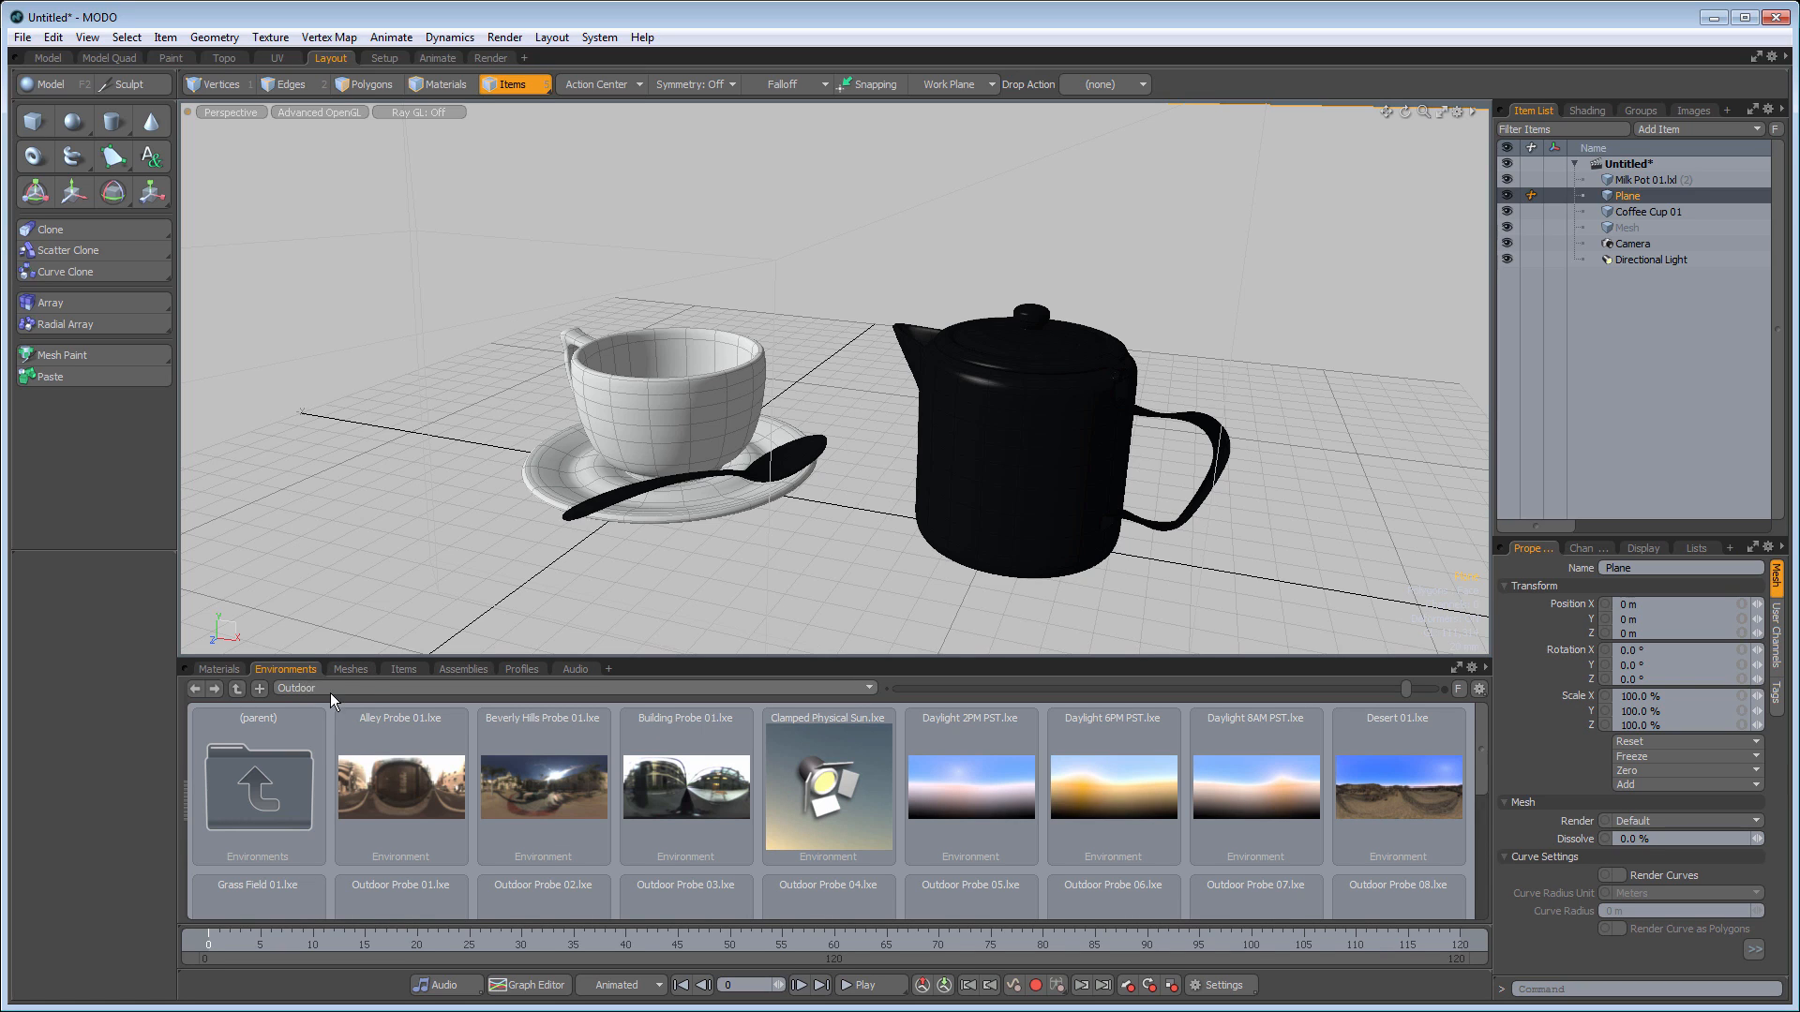
click(314, 690)
mouse_move(870, 754)
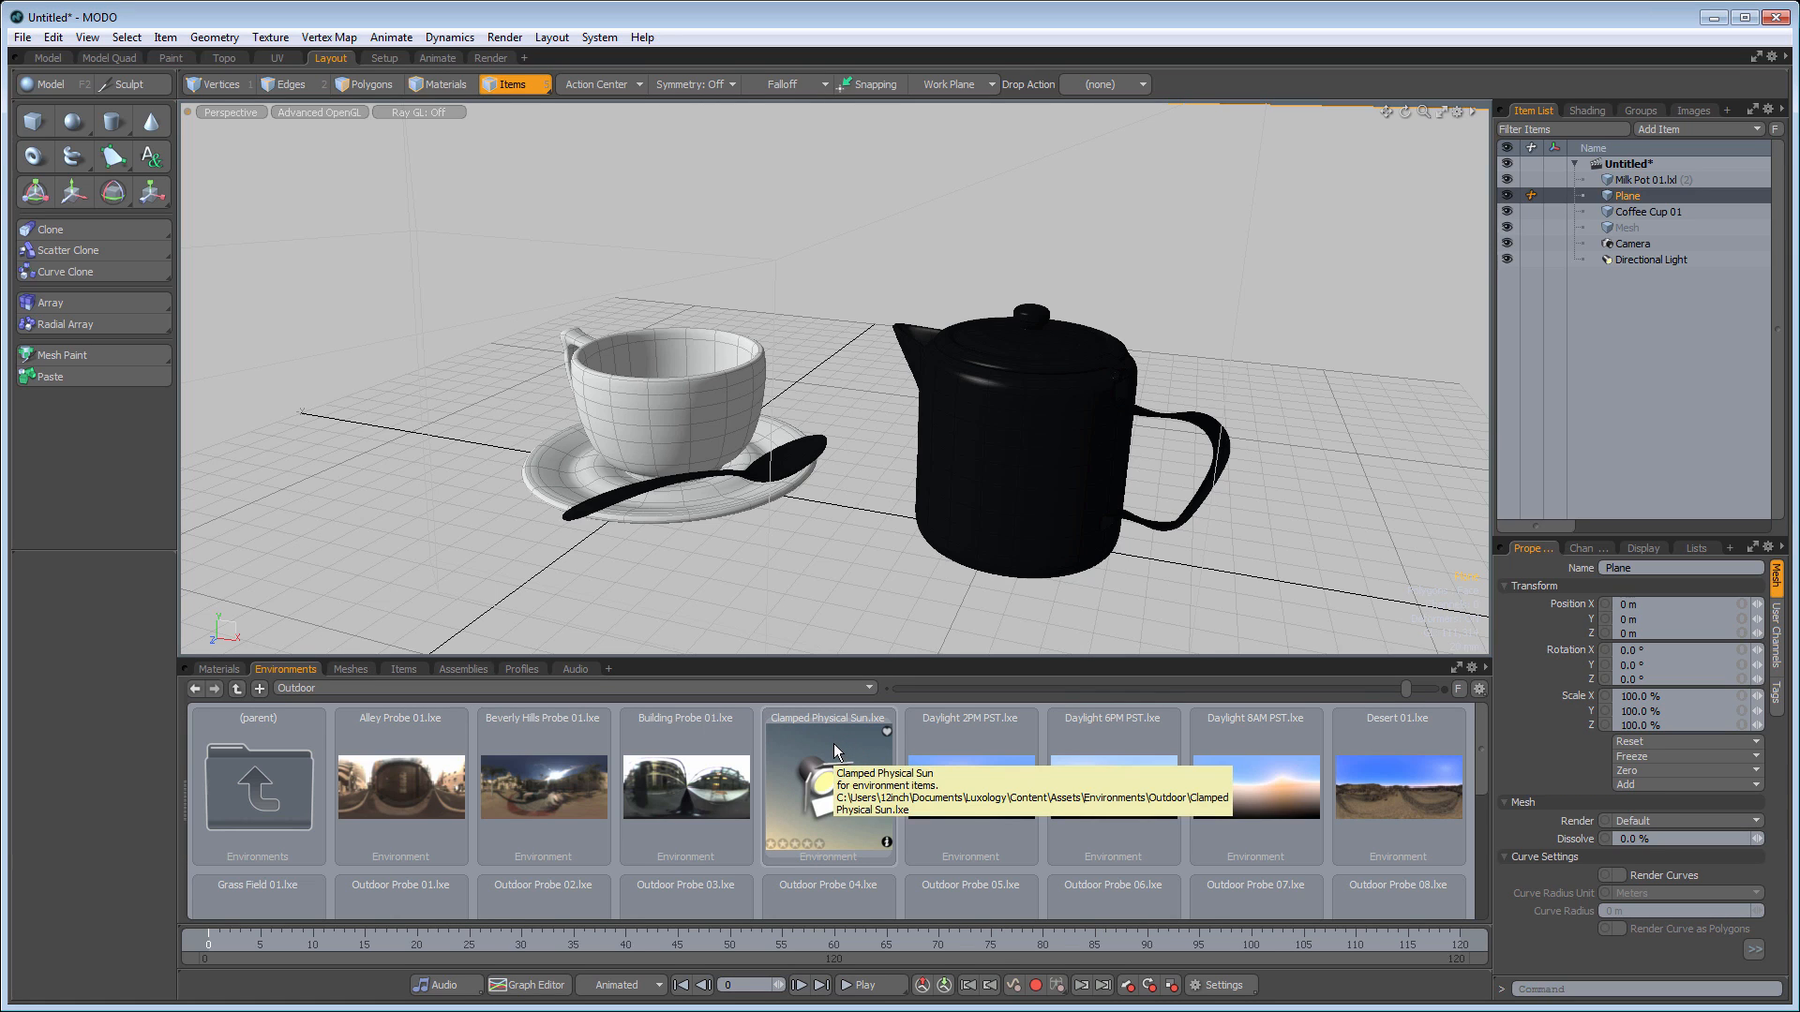
double_click(834, 744)
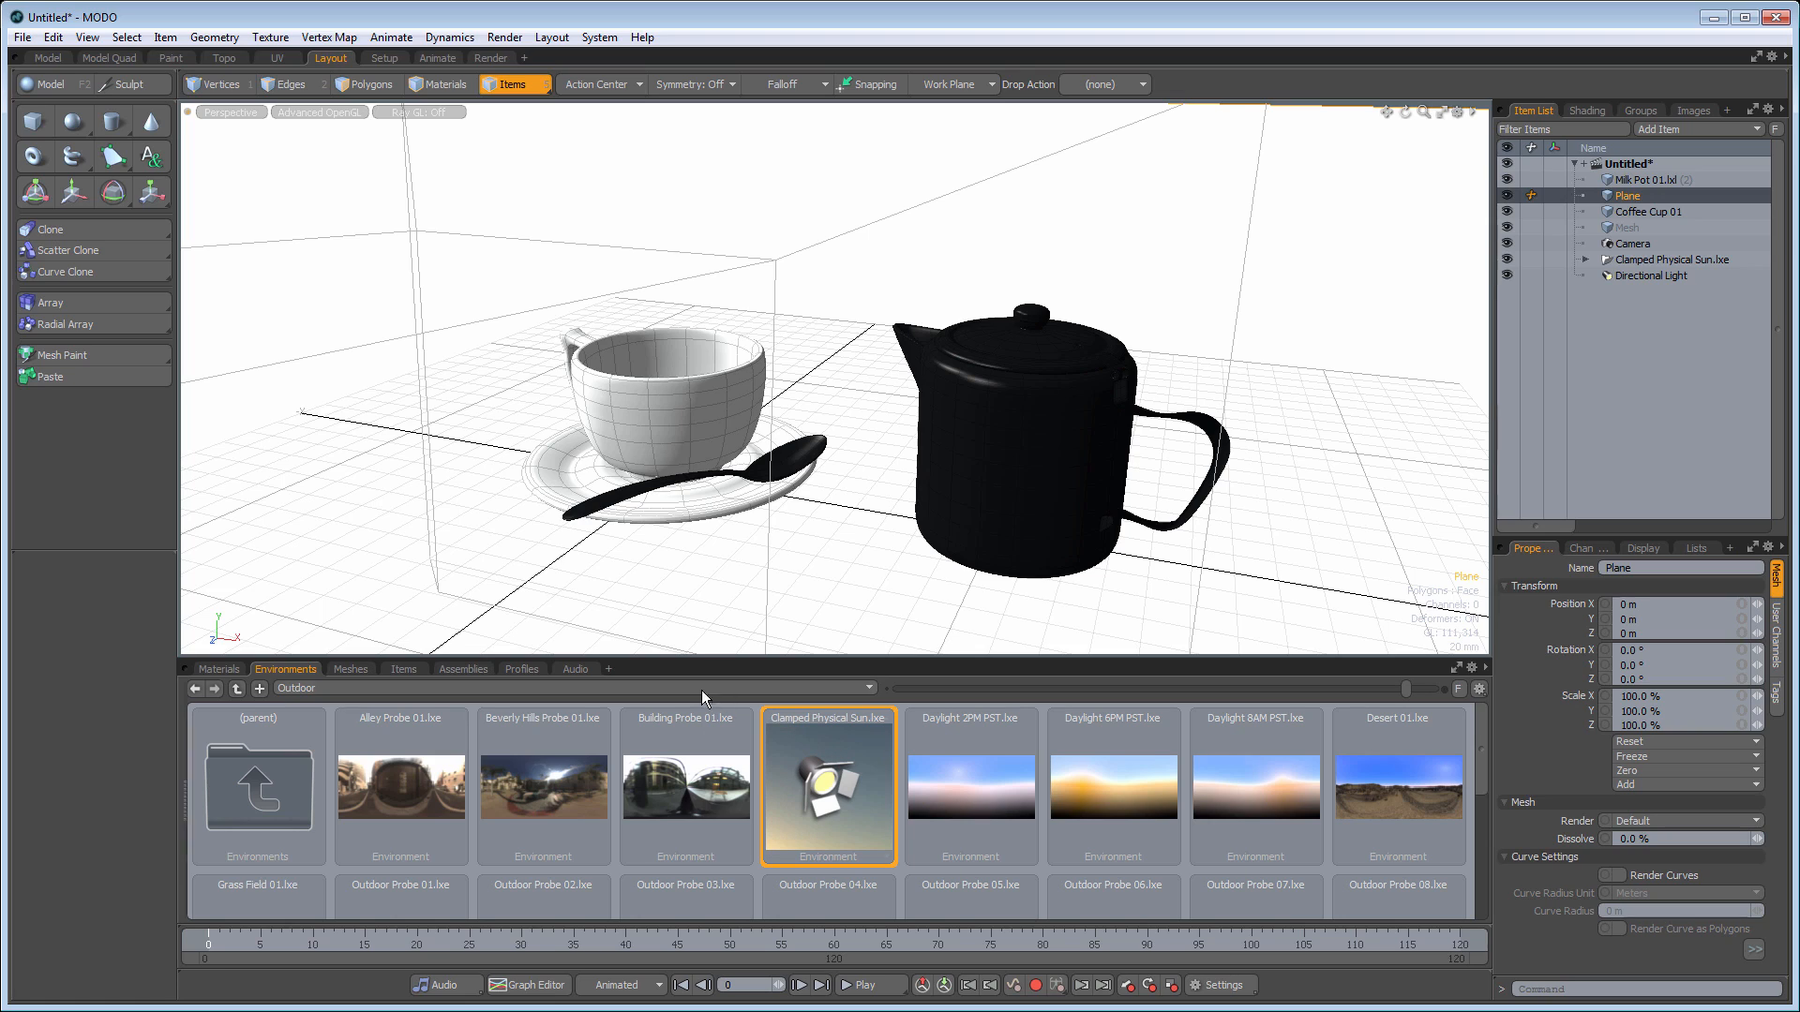
Apply the Satin Finish Teak material from the Wood presets to the ground plane and set the viewport's Ray GL to Full
click(221, 669)
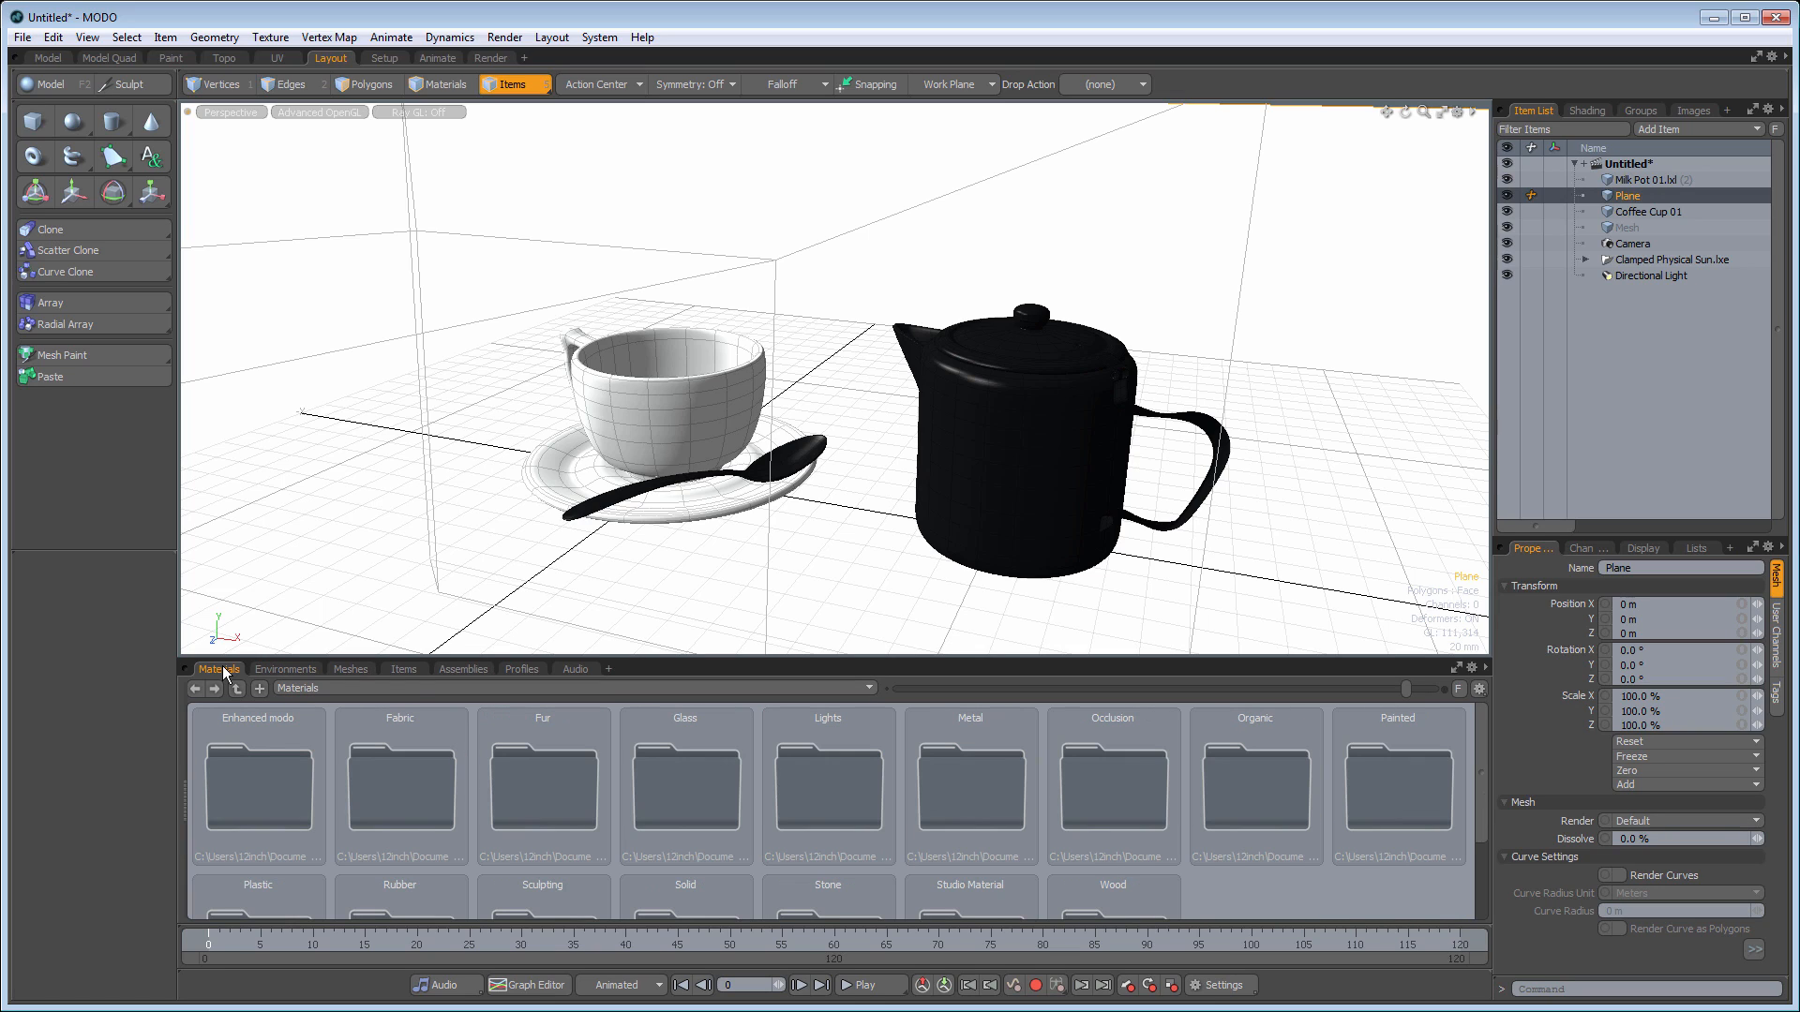
click(396, 689)
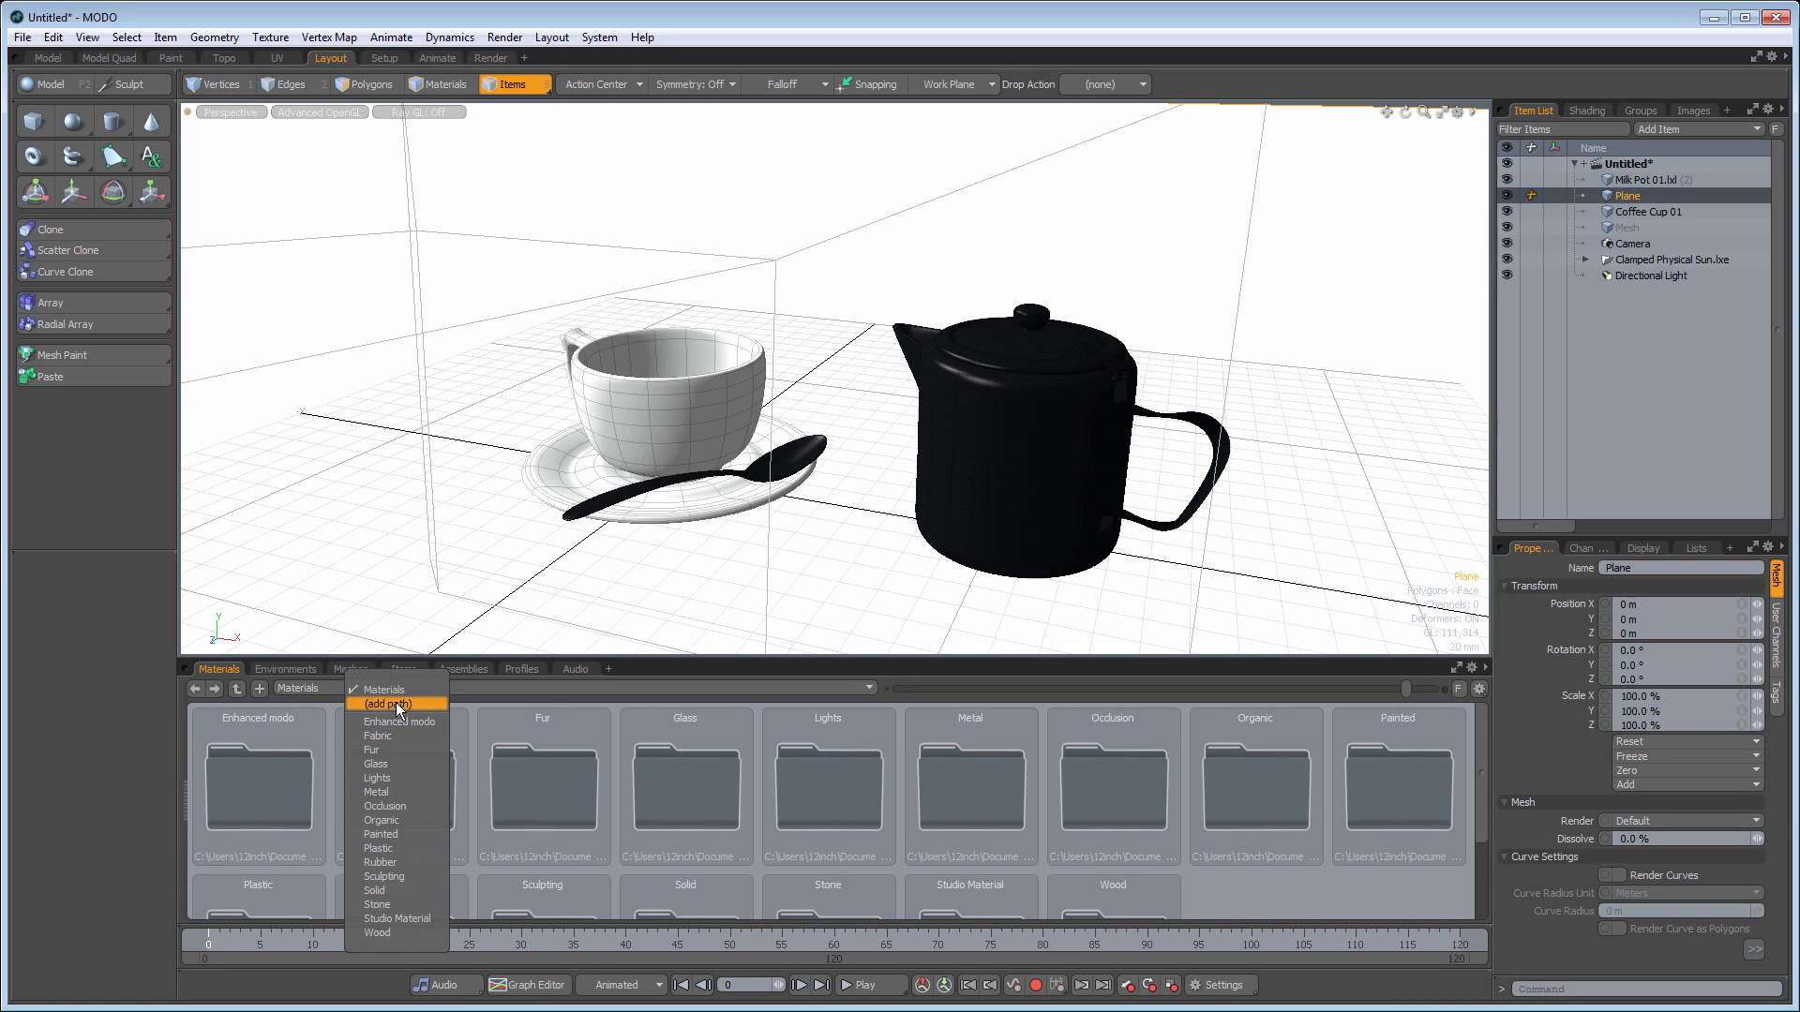
click(376, 935)
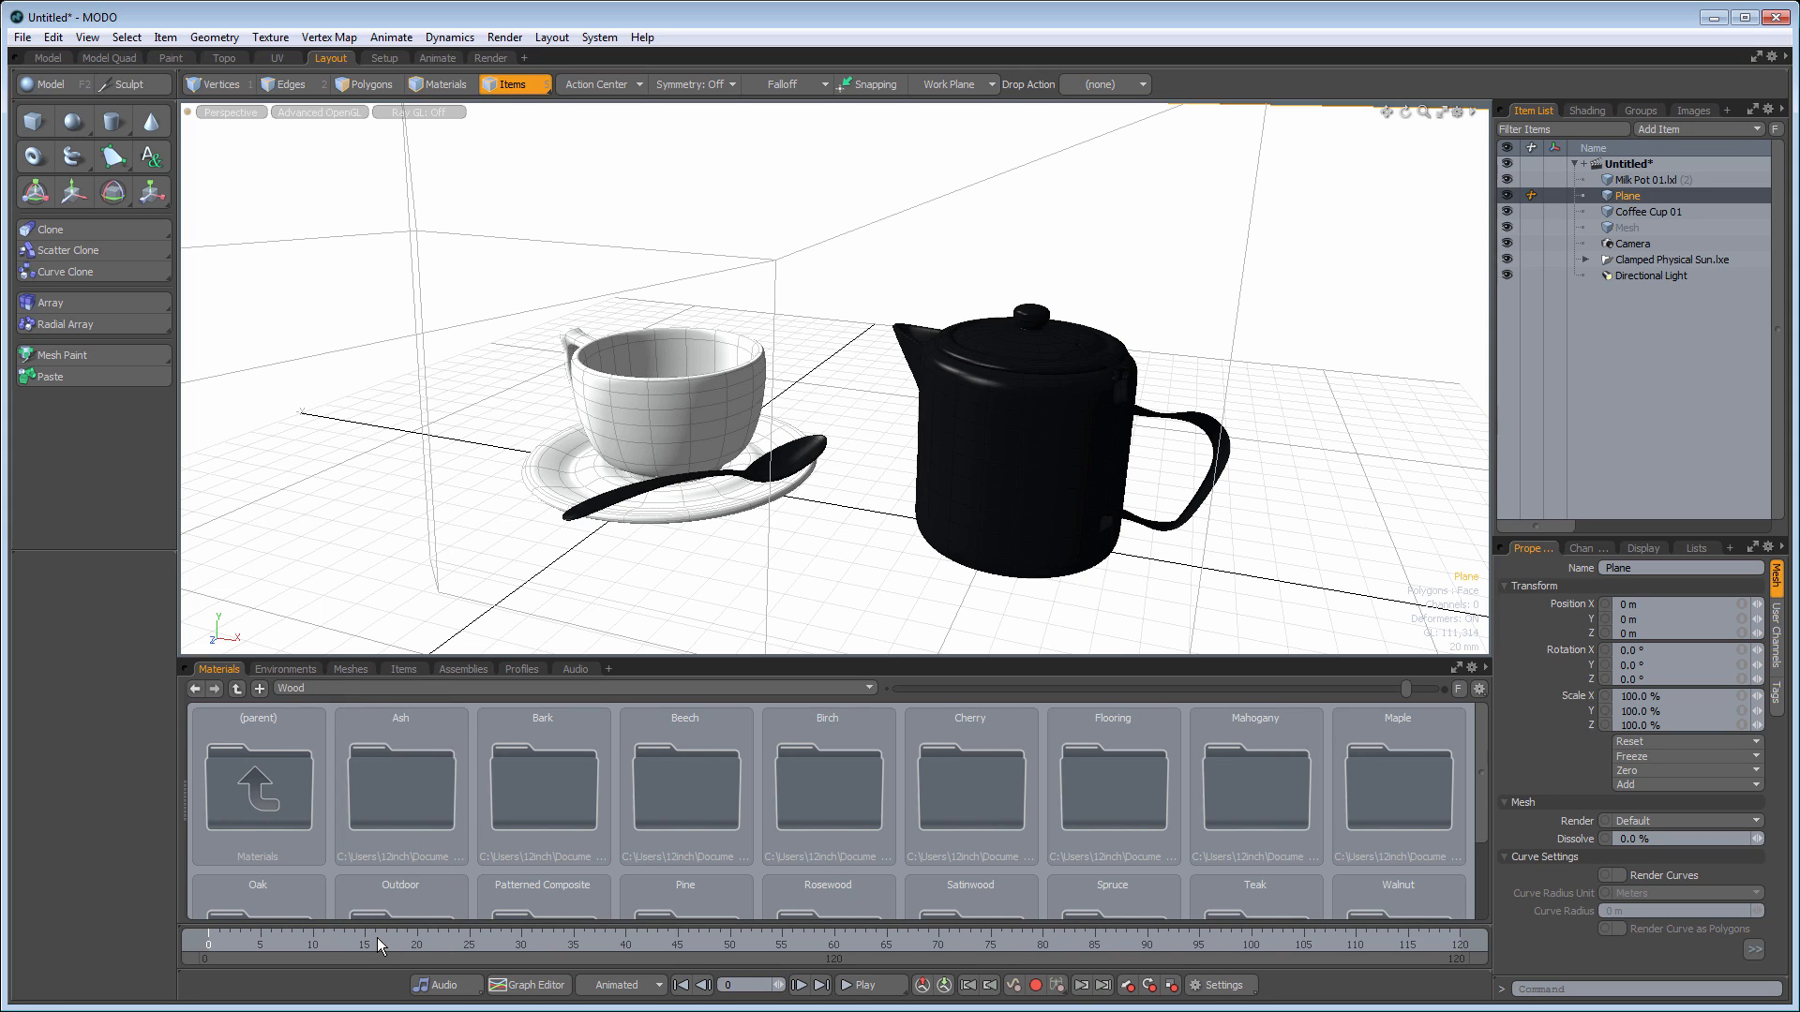
double_click(1257, 901)
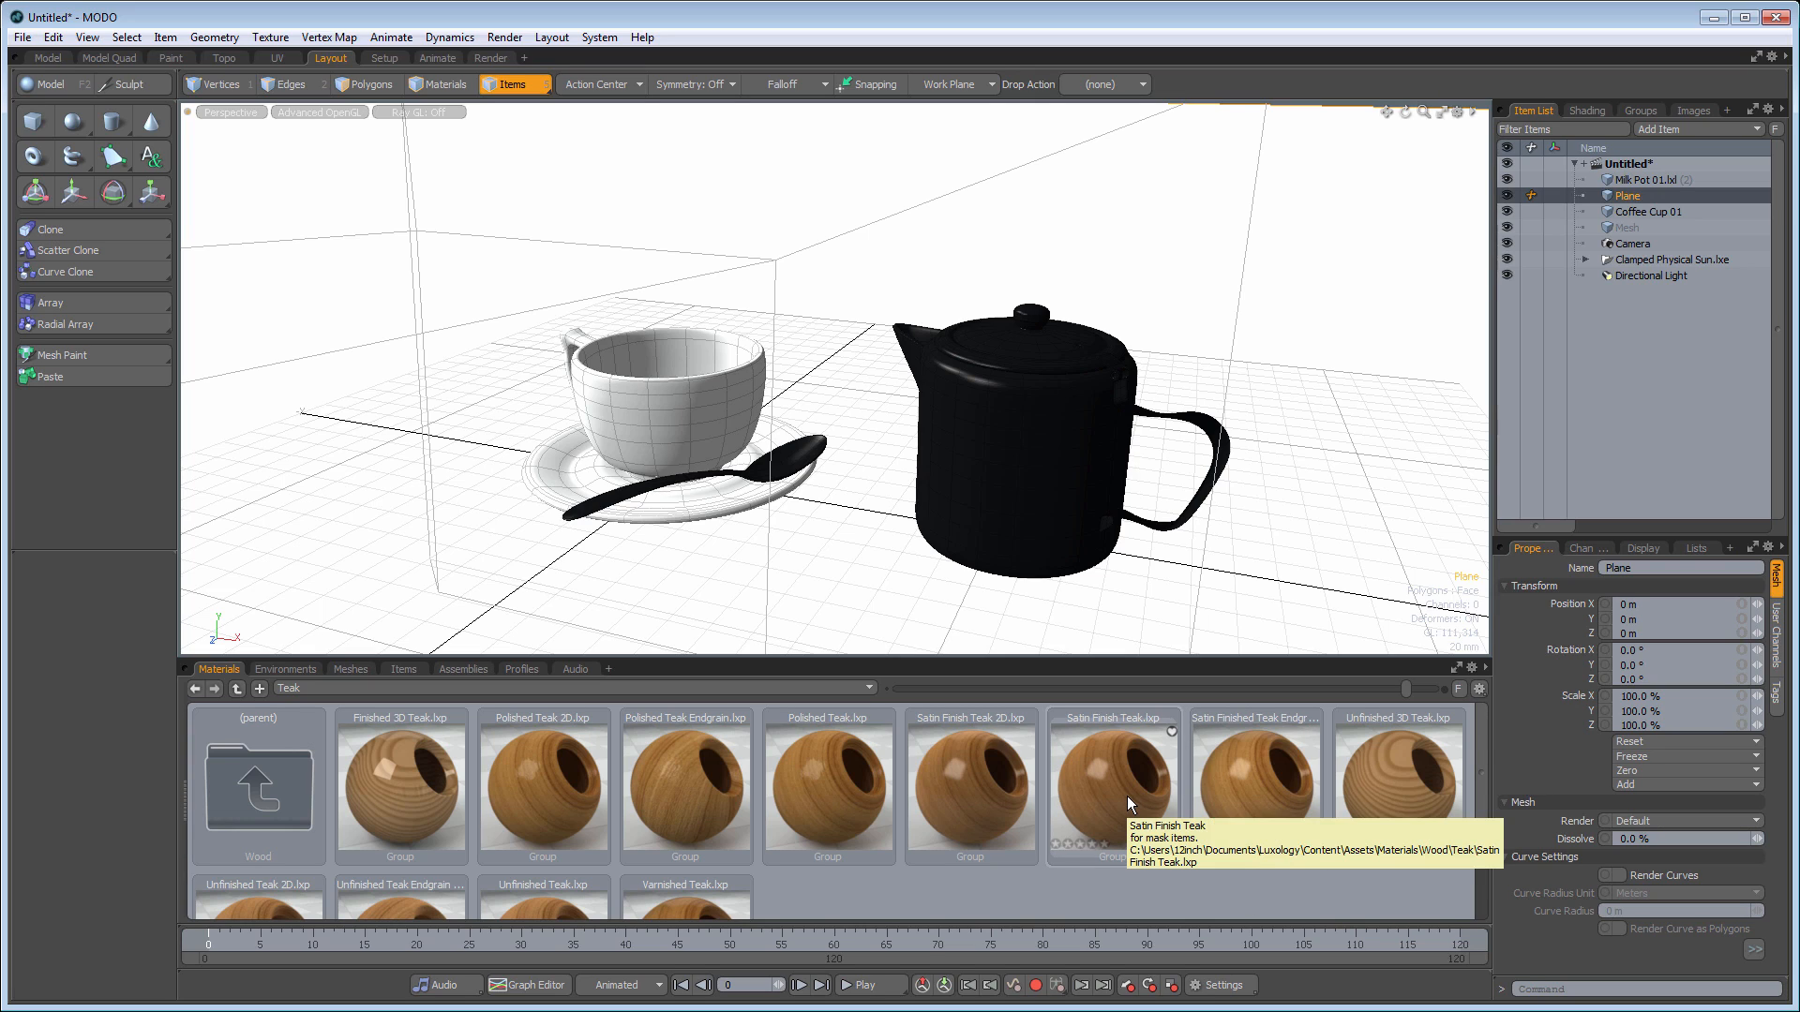
drag(1127, 796, 1250, 578)
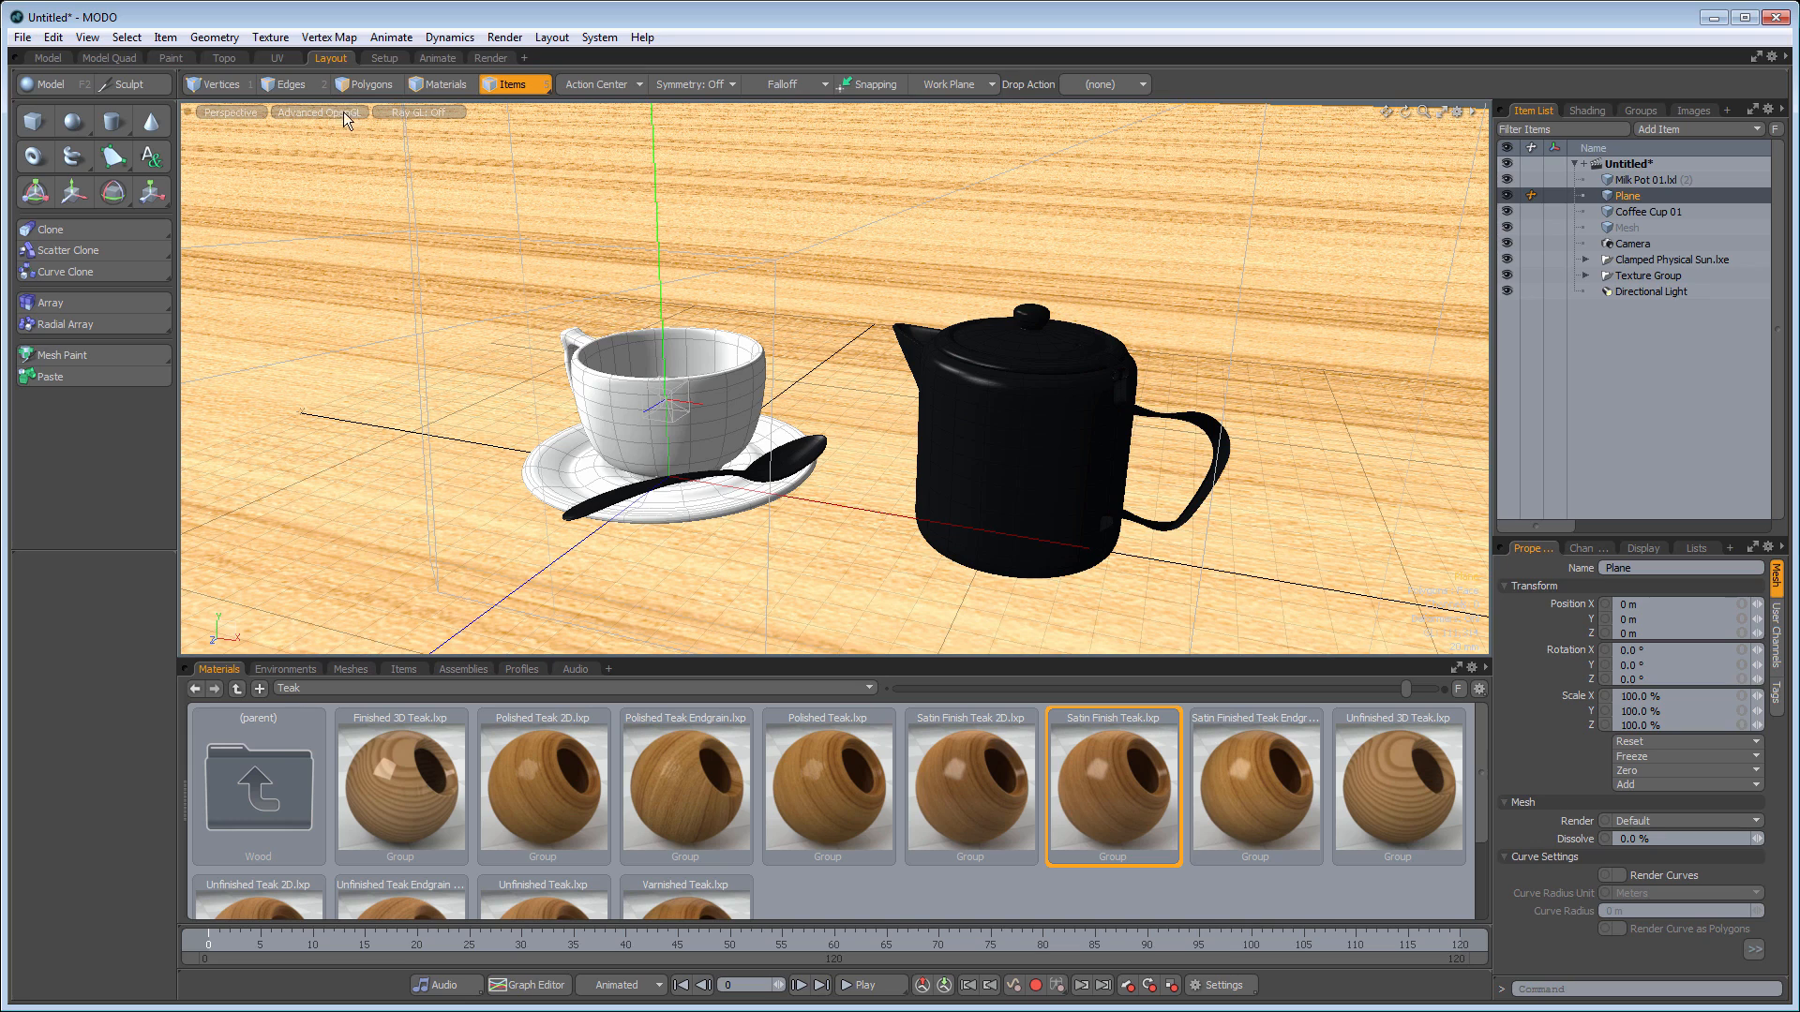
click(419, 111)
click(433, 131)
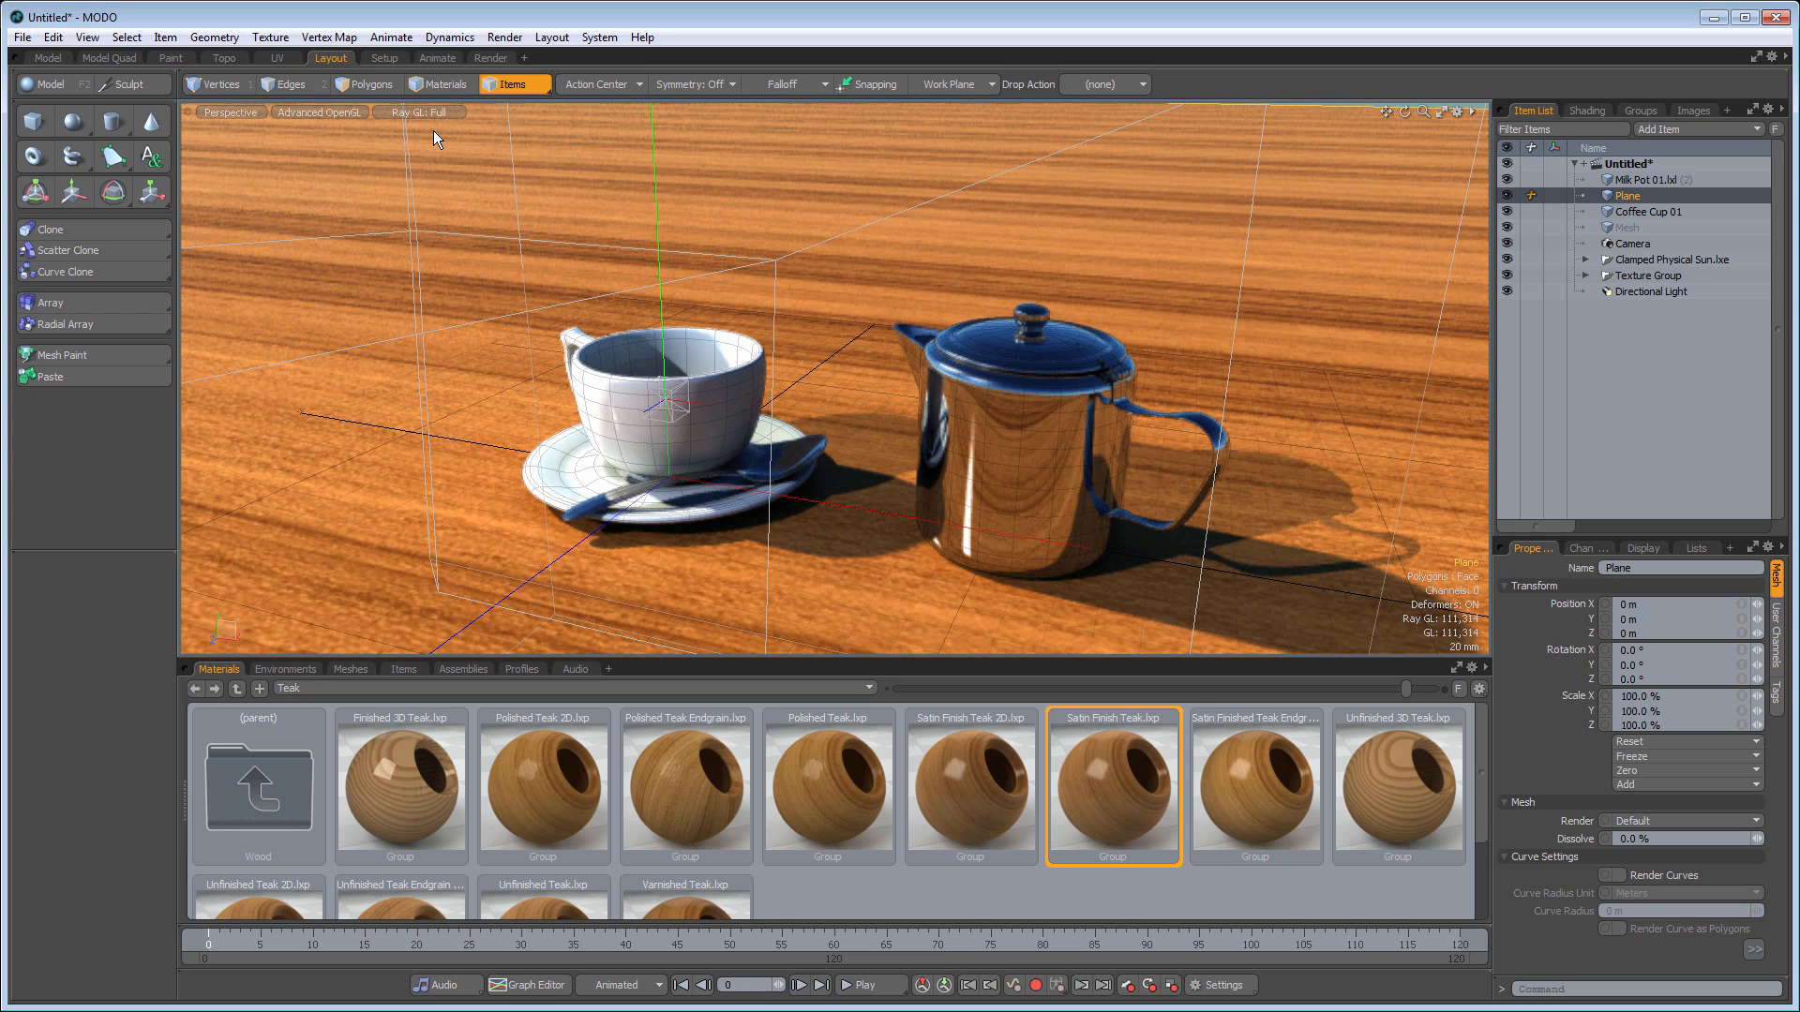
Switch to the Render workspace, orbit the preview camera around the cup and pot, and hide the Directional Light
click(495, 59)
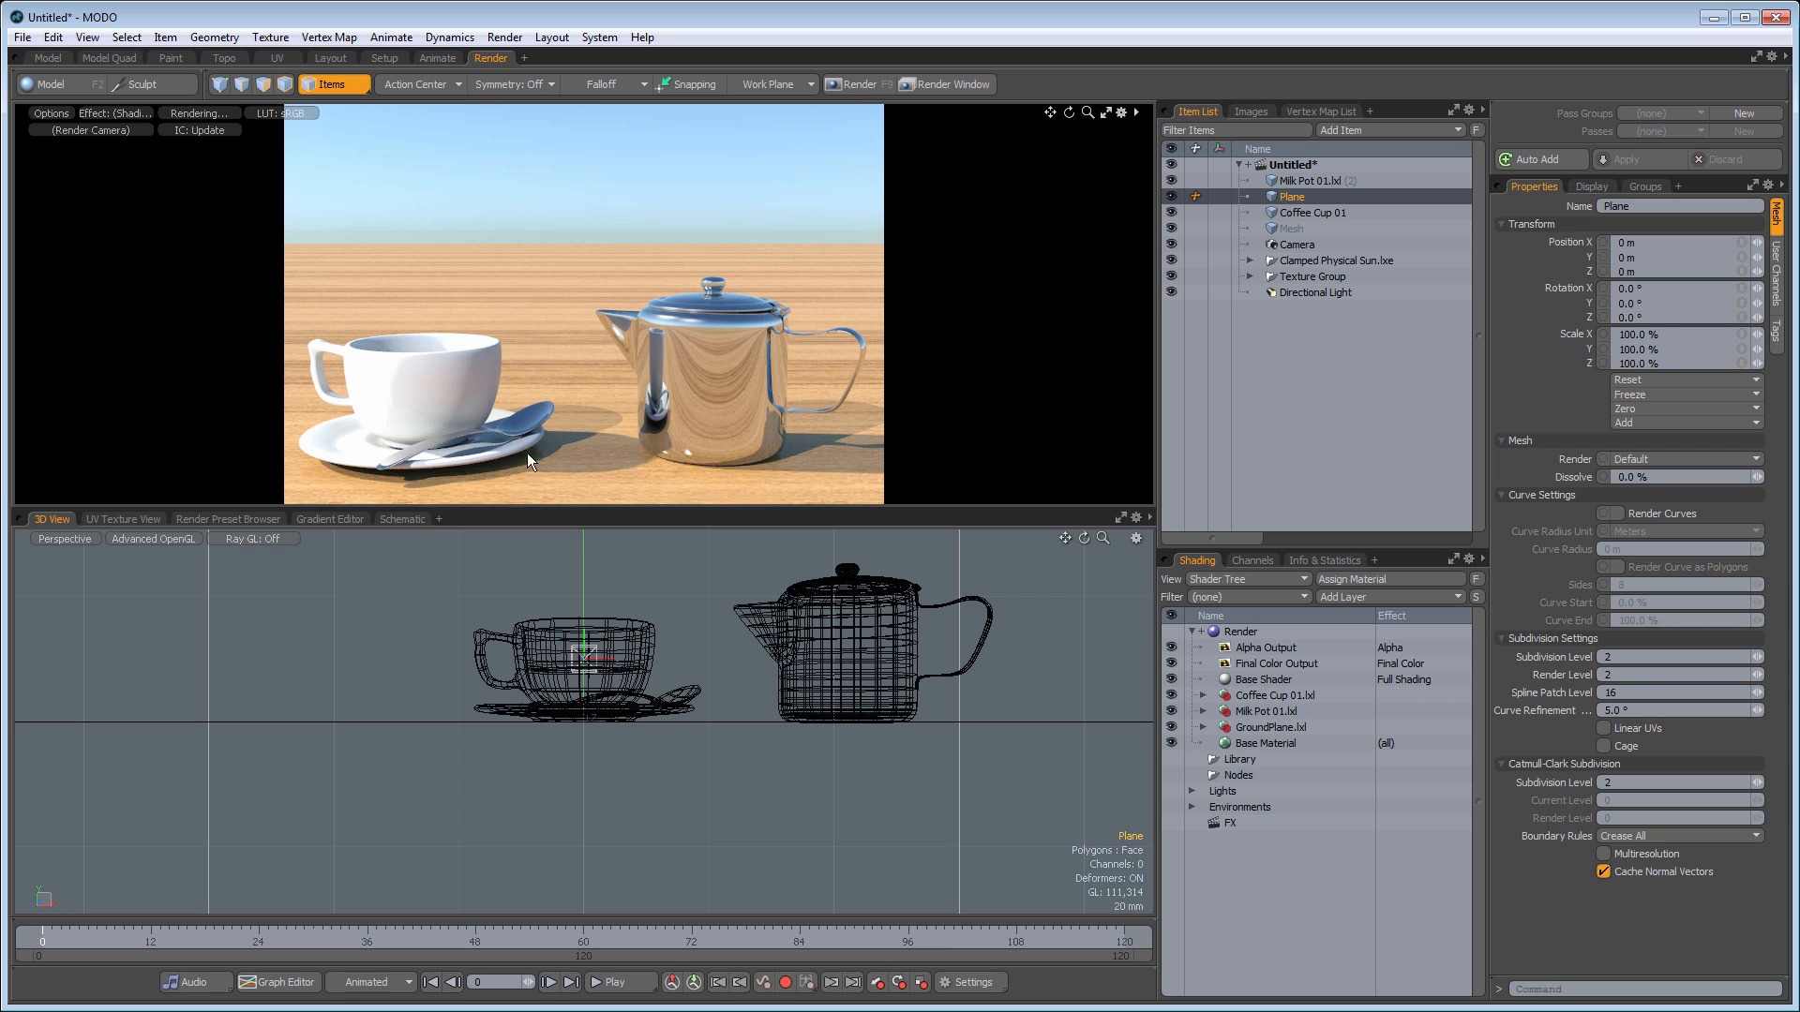
alt+drag(492, 375, 399, 408)
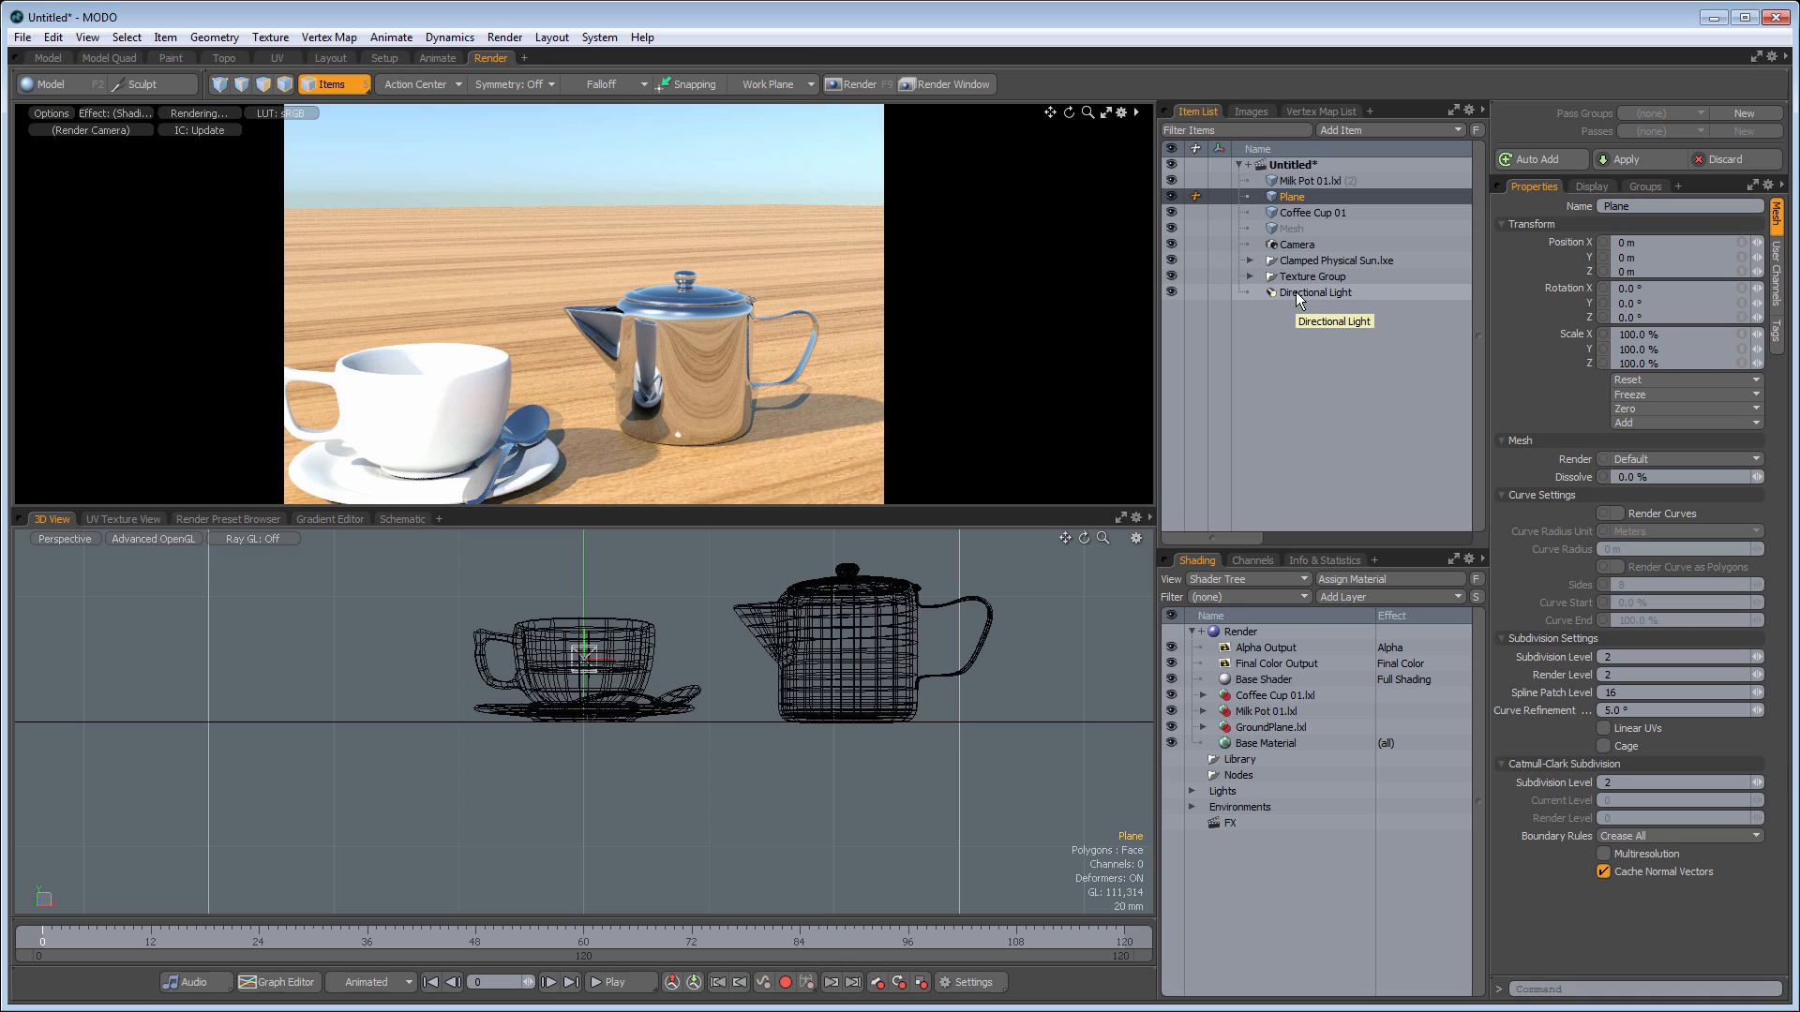
click(1170, 292)
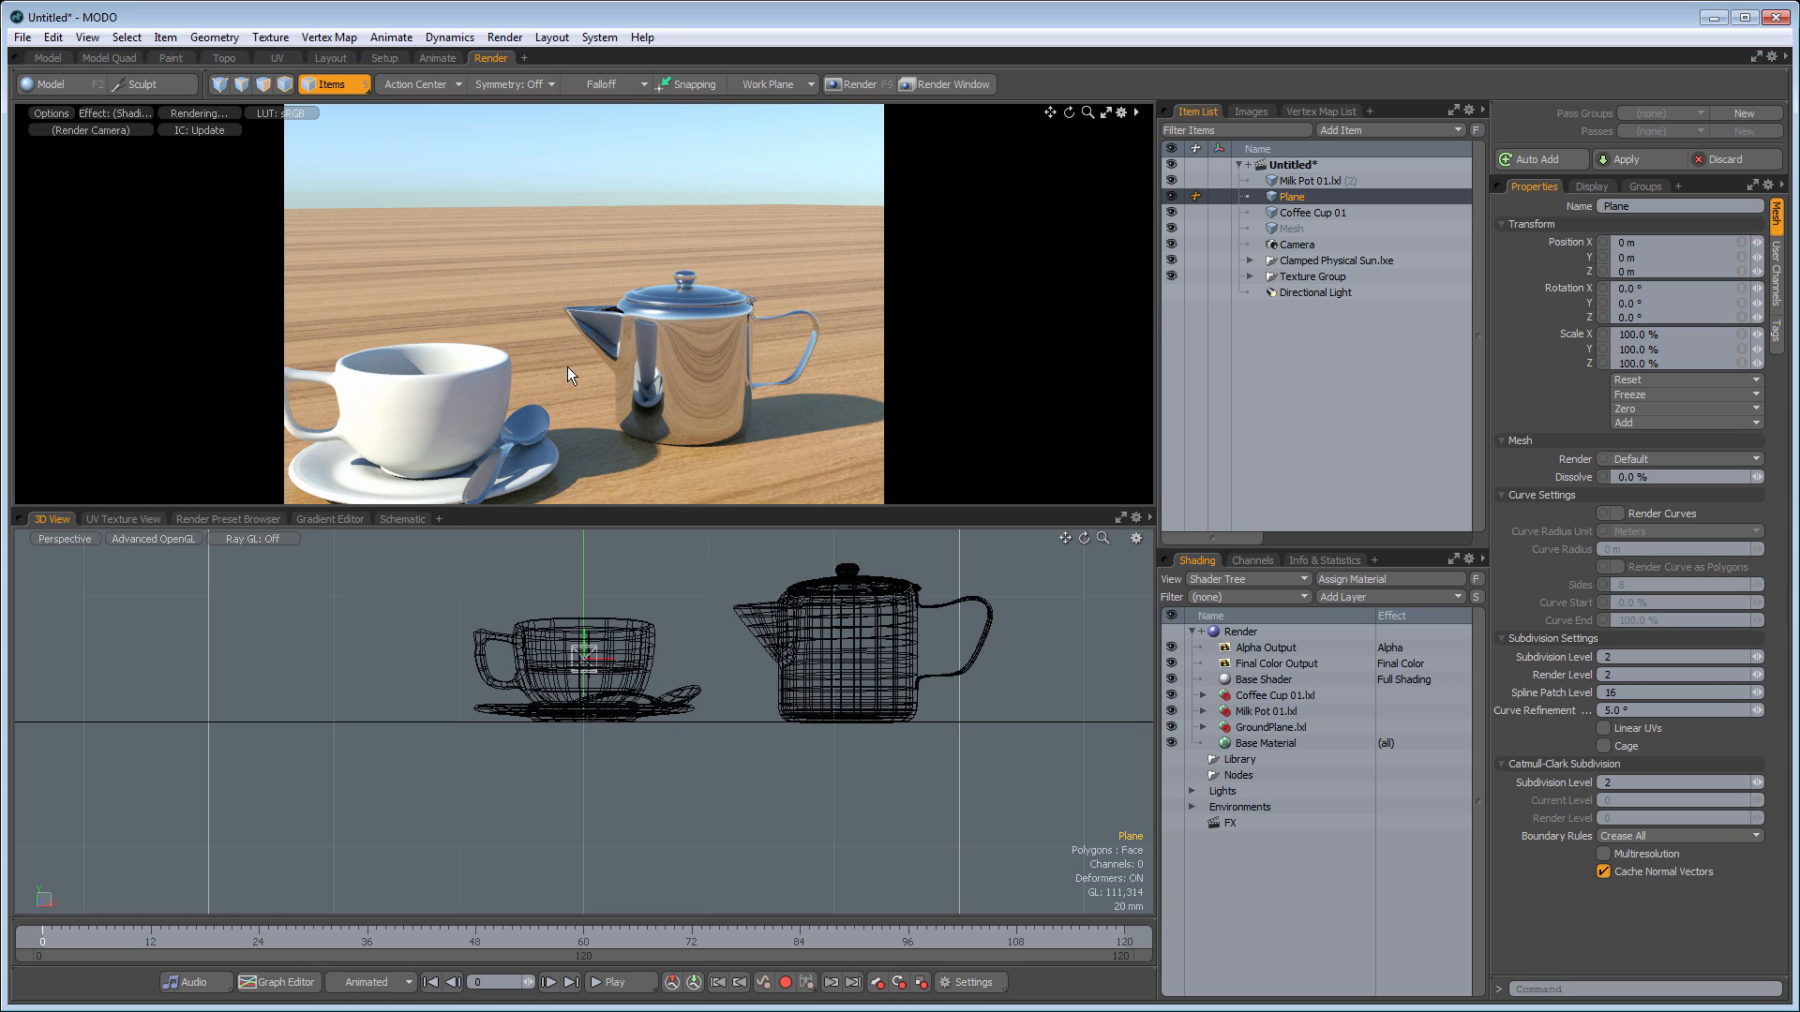
Reframe the cup and milk pot in a taller render preview and render the current frame
alt+shift+drag(566, 367, 569, 339)
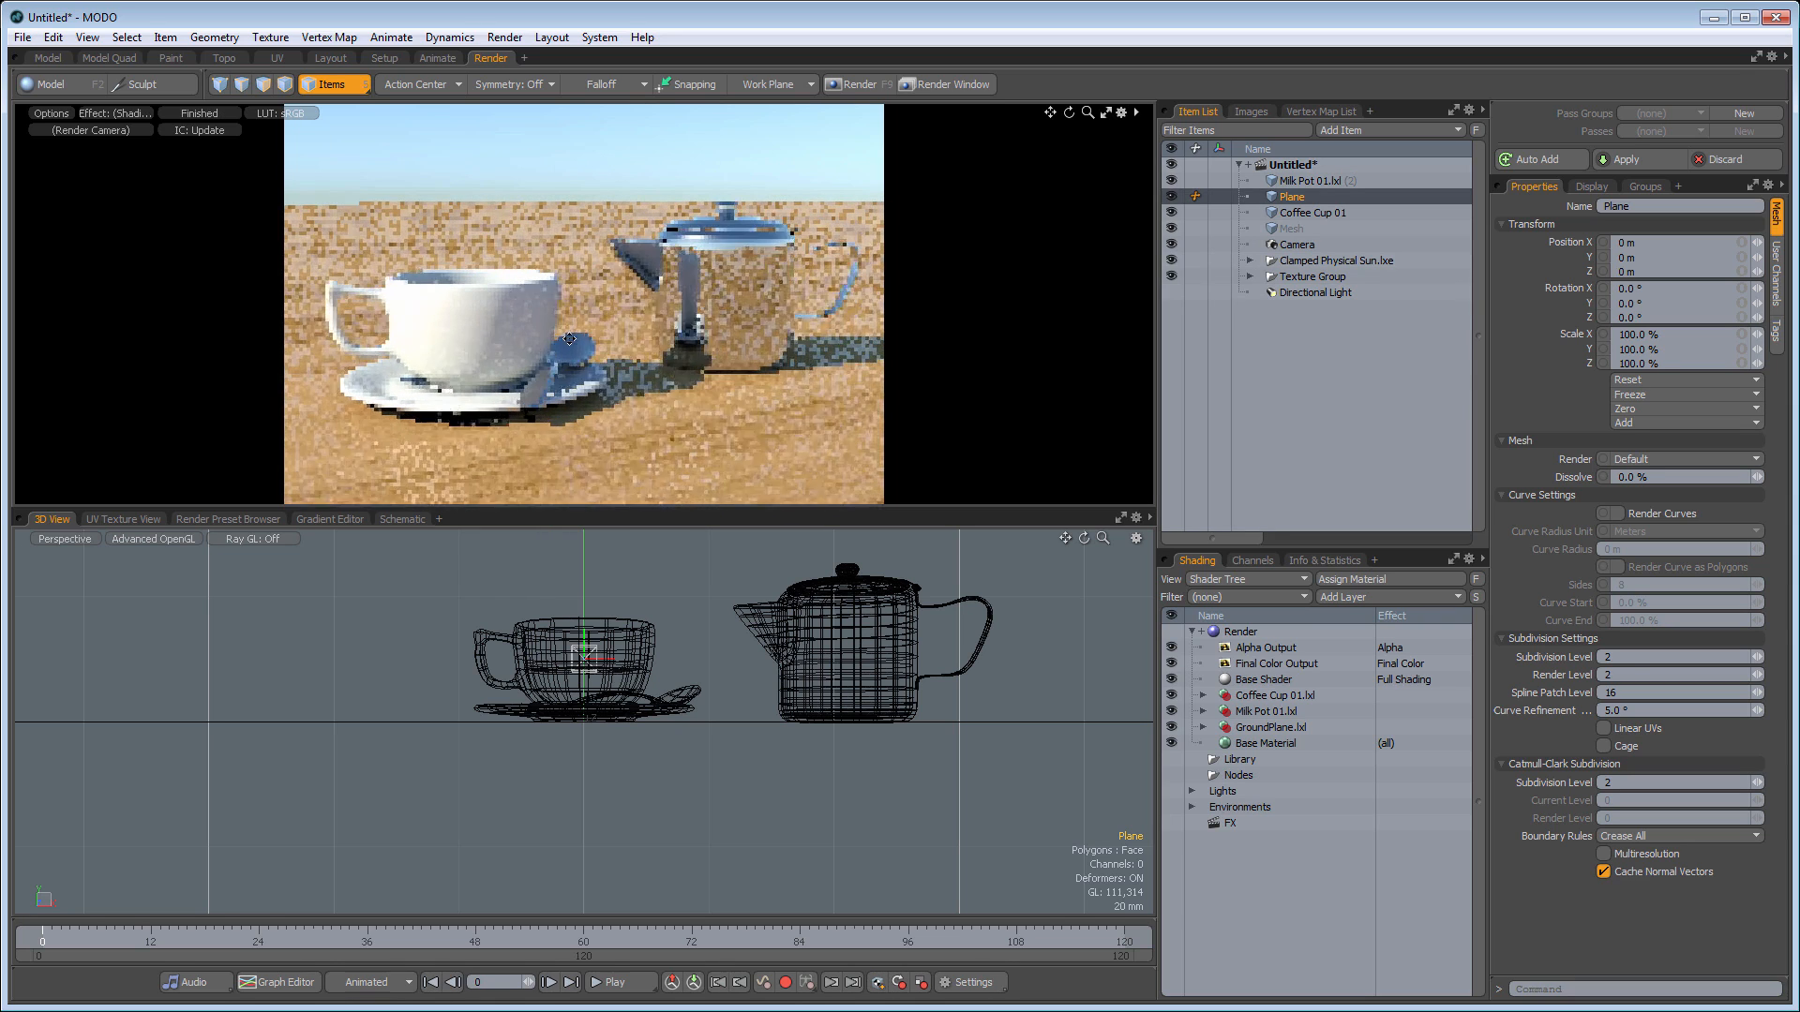
drag(574, 543, 571, 637)
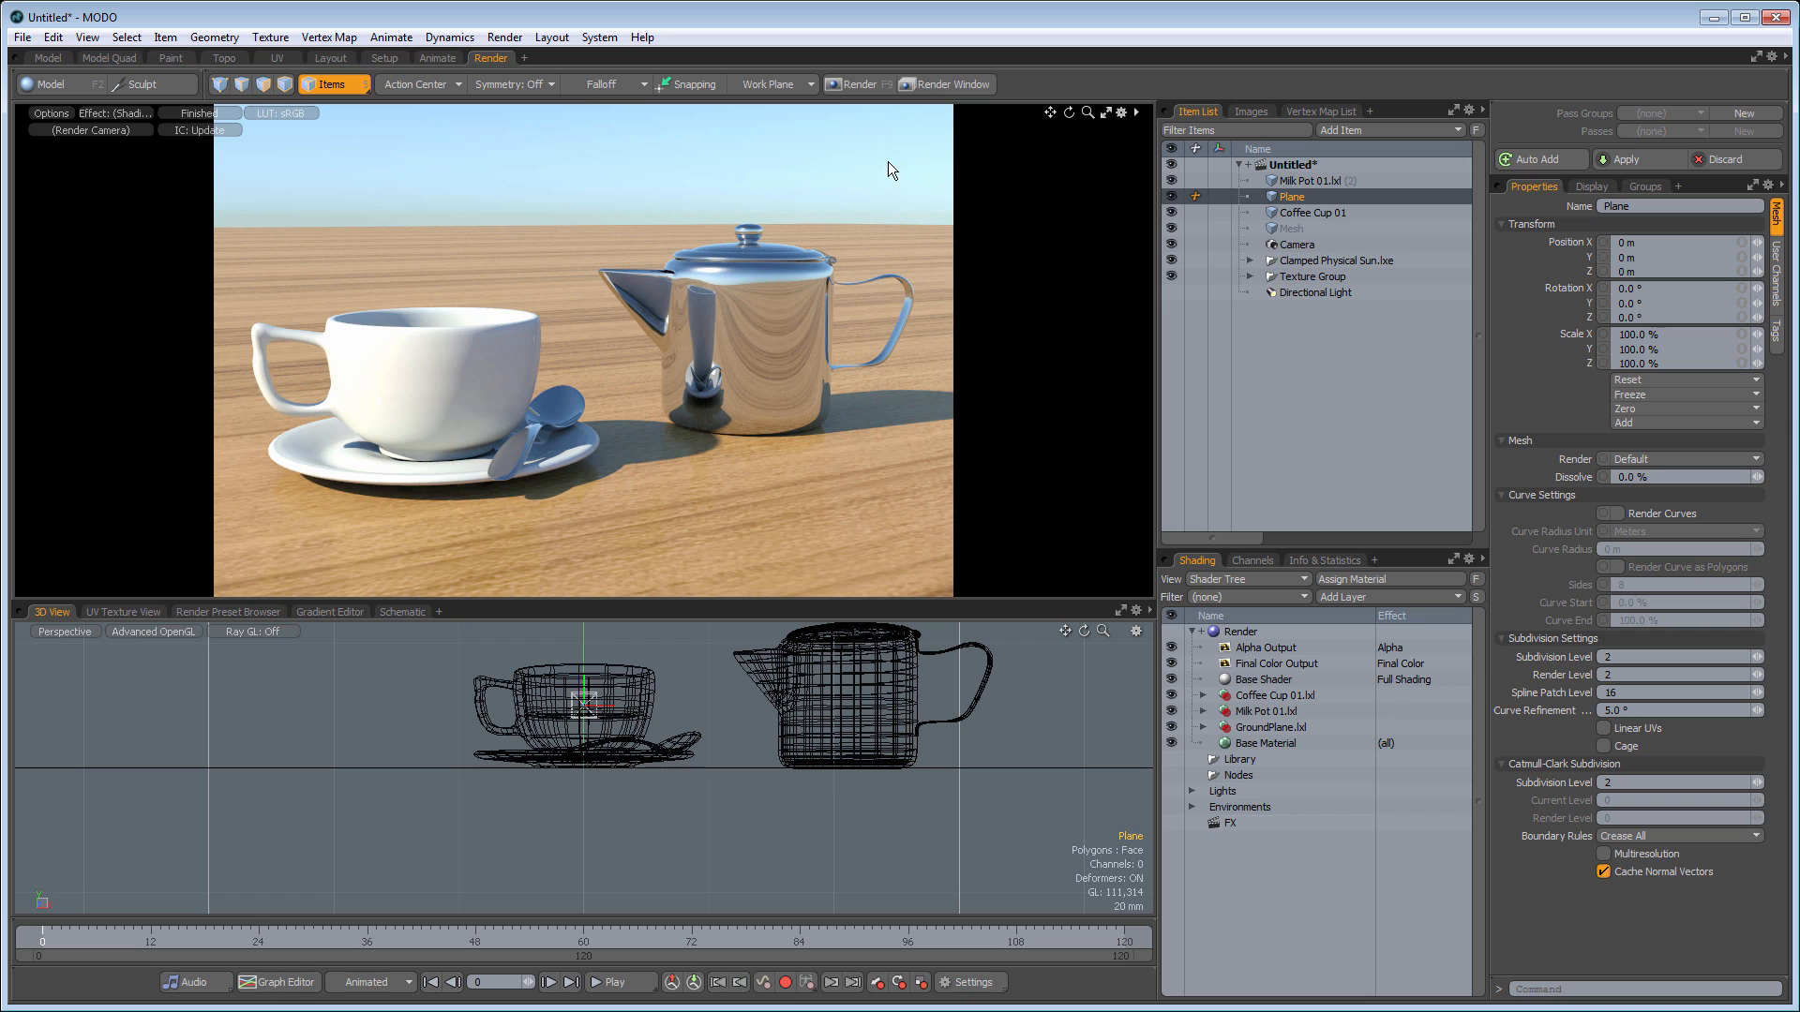
click(853, 85)
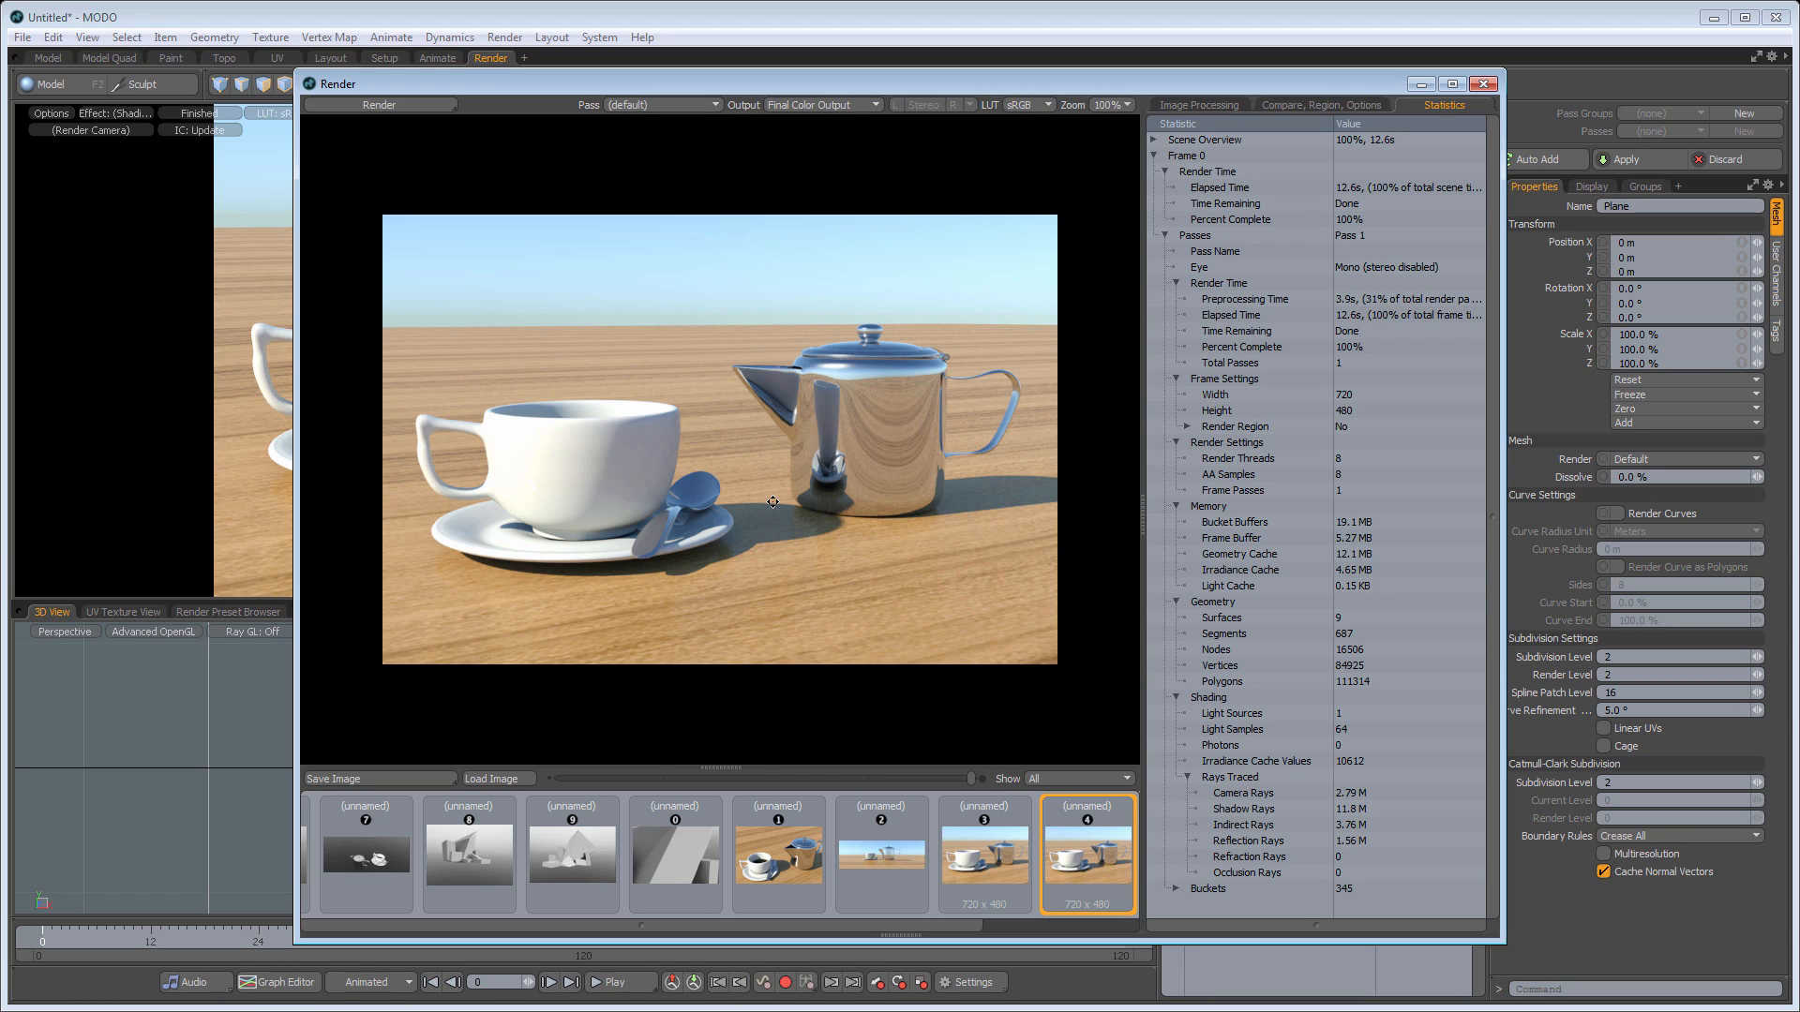
click(1483, 84)
Select the Camera item to show its transform, projection and film back properties
alt+shift+drag(388, 675, 257, 755)
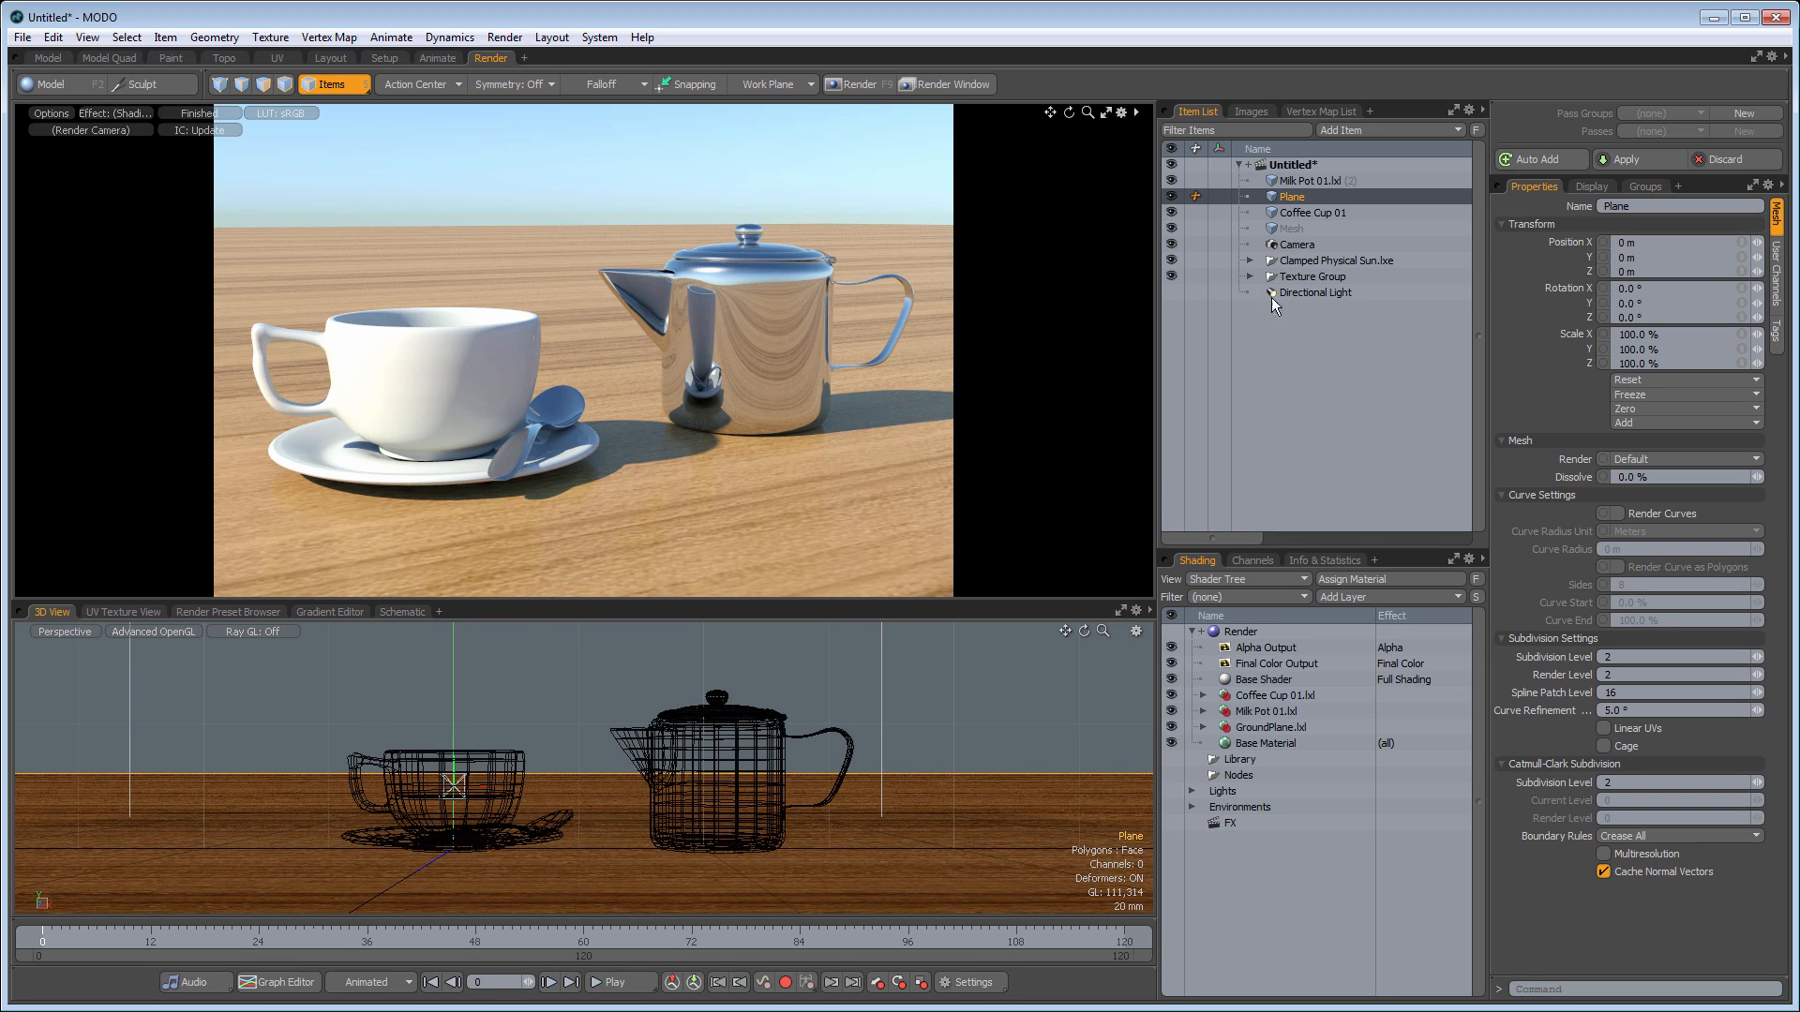
click(1290, 247)
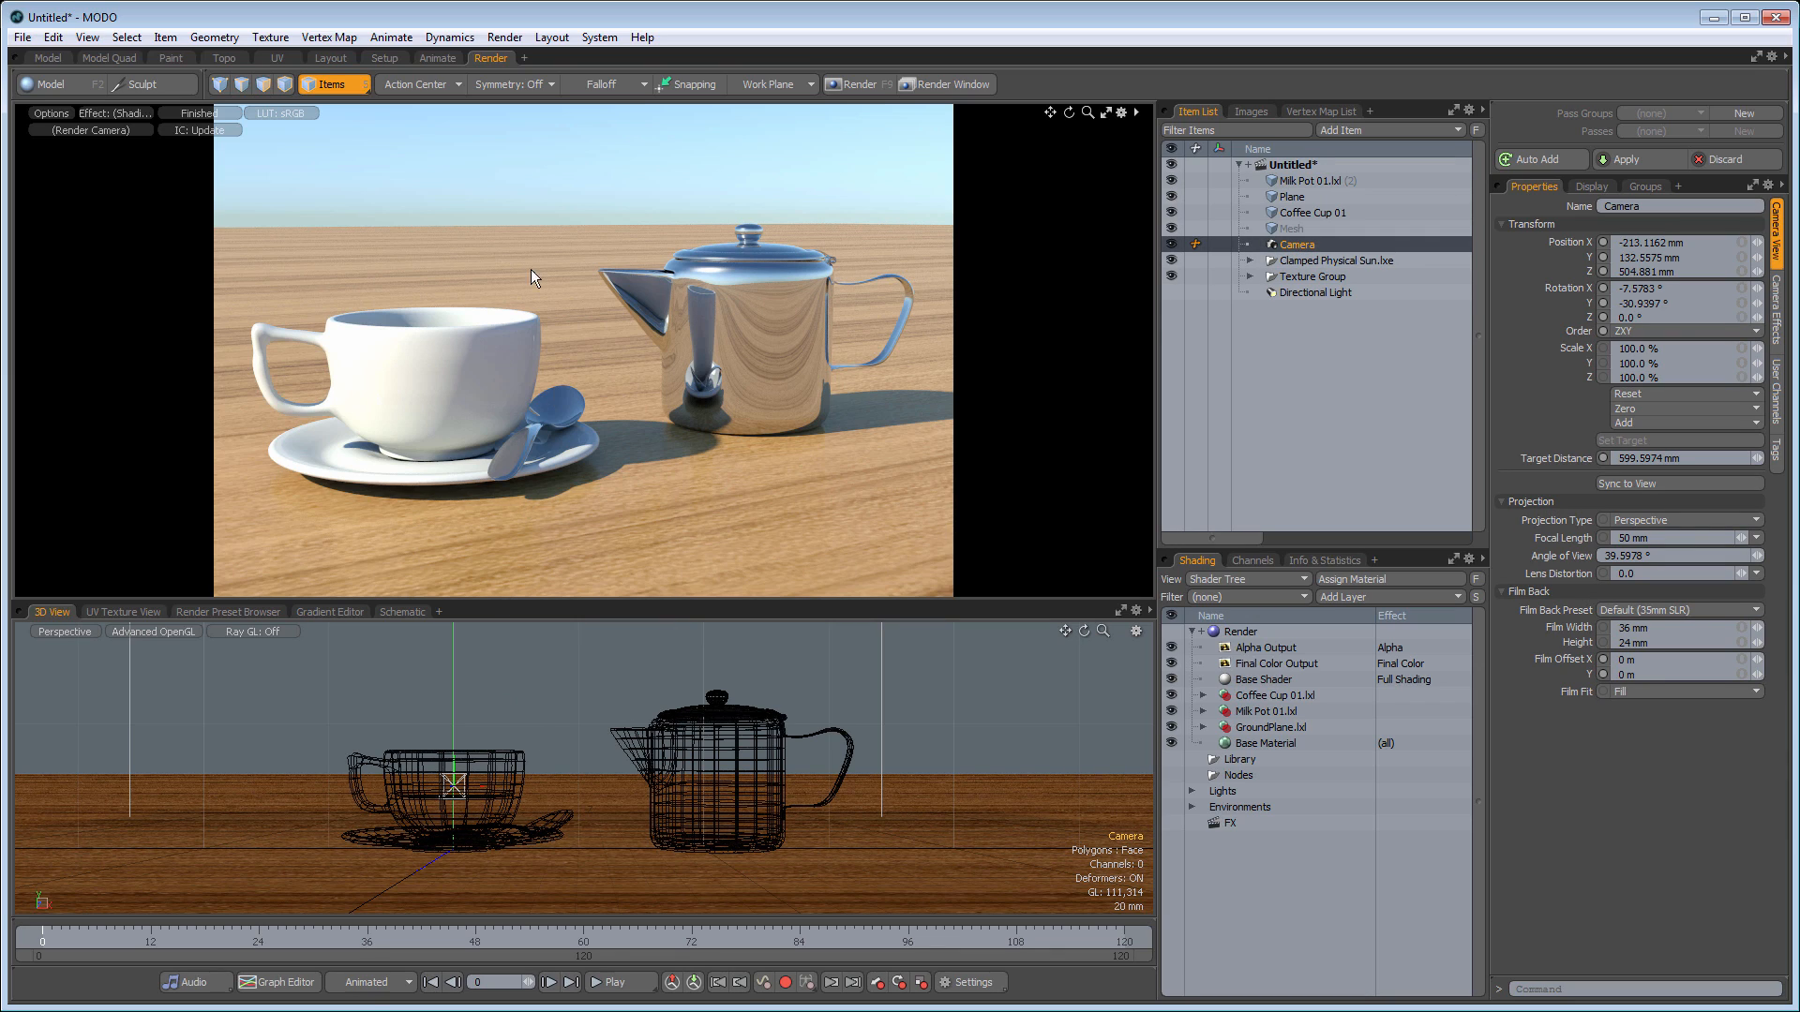
click(525, 59)
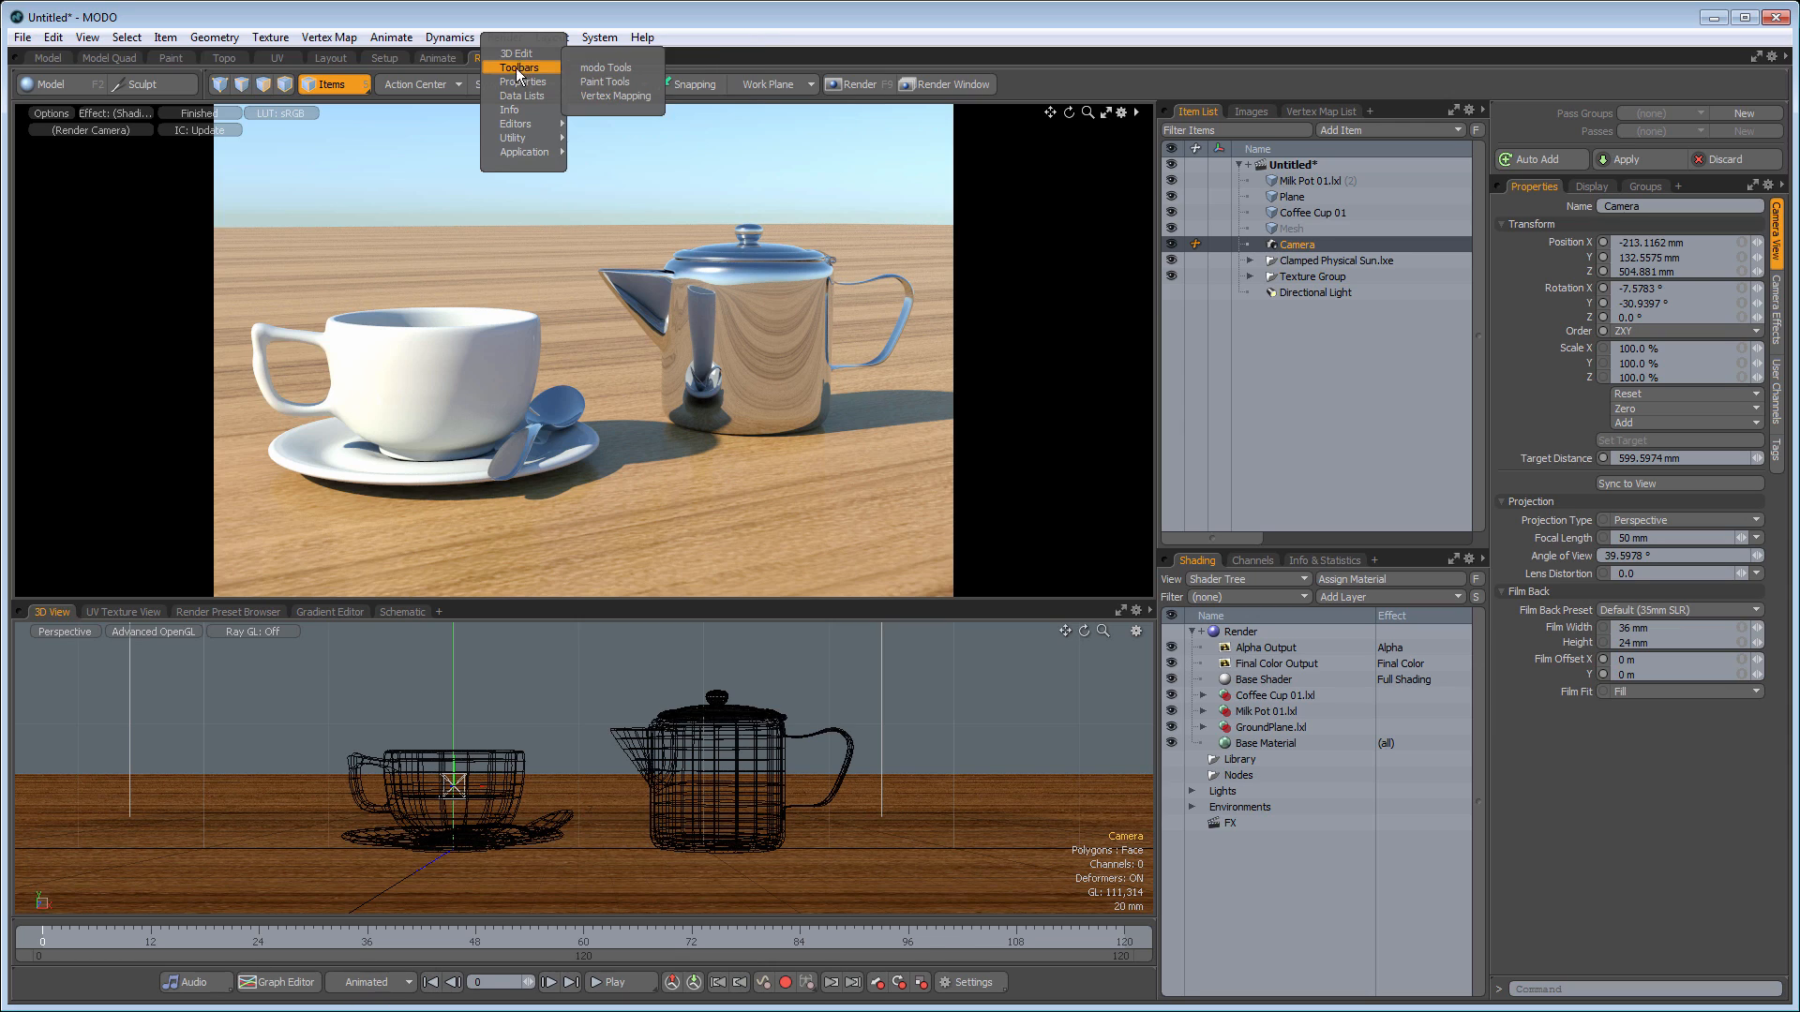
mouse_move(516, 118)
click(796, 388)
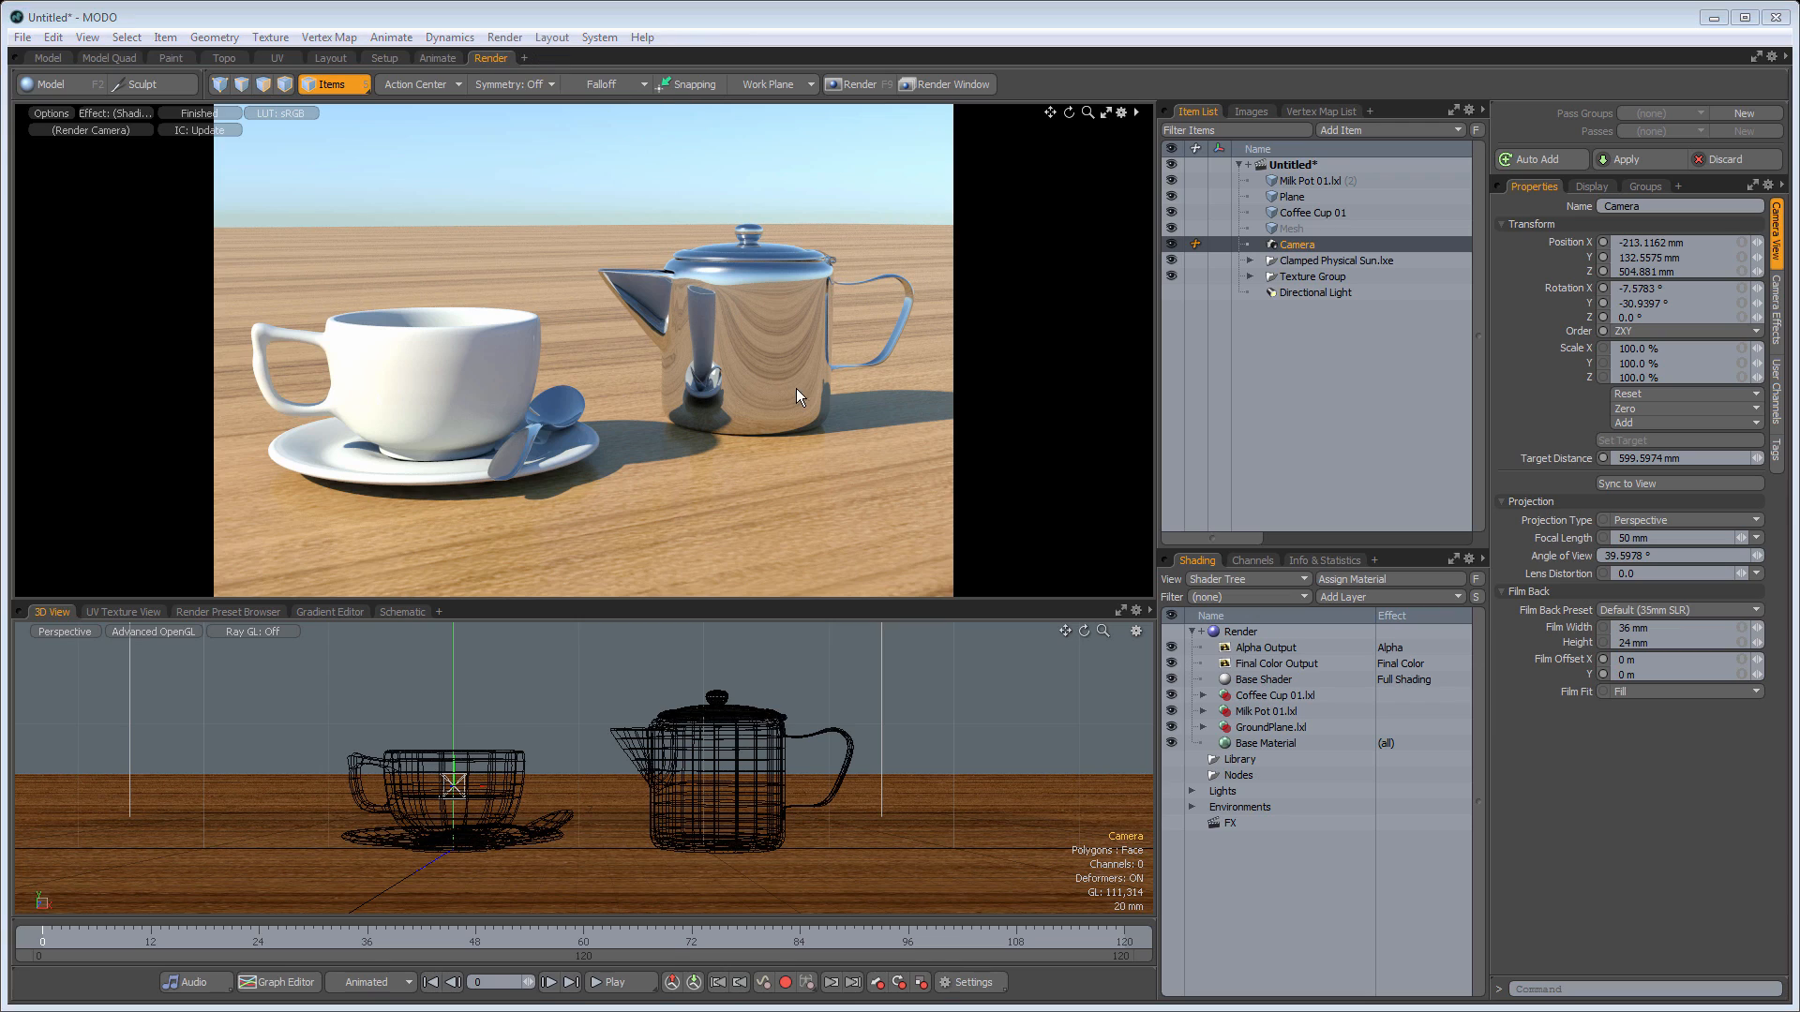